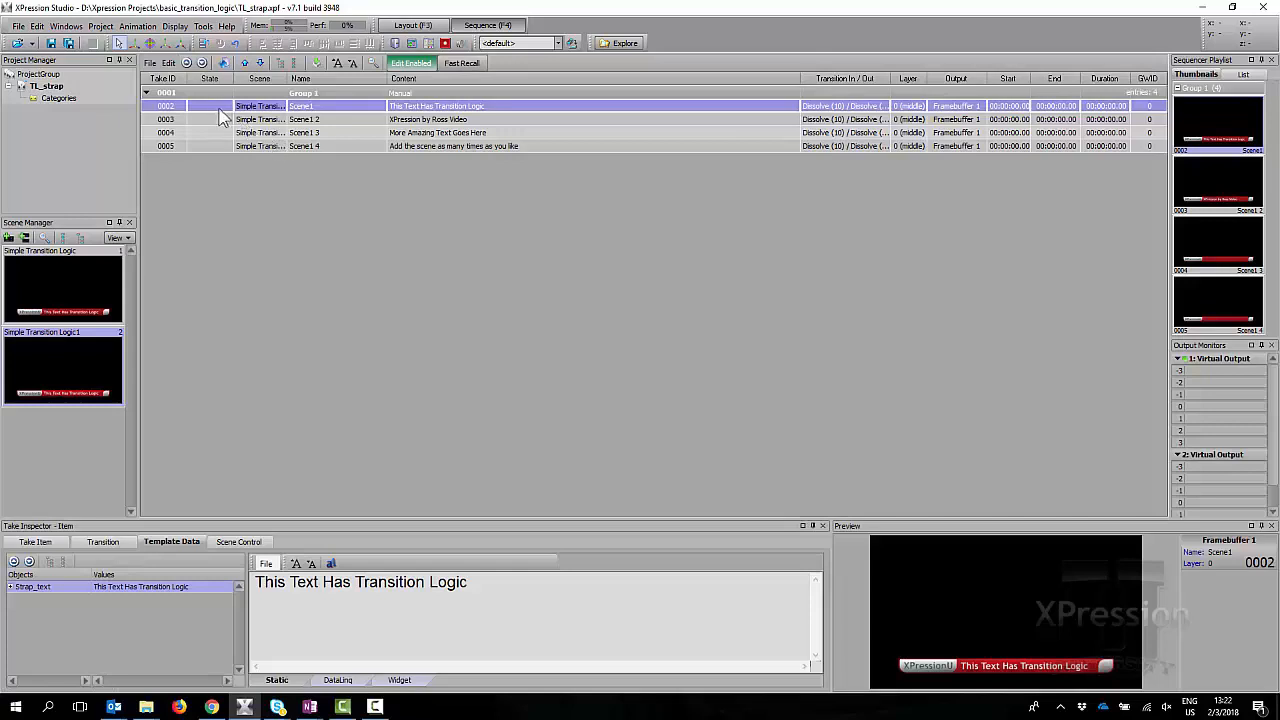
# Step: Put takes 0002, 0004, 0003, 0005, 0002 and 0004 on air one after another and take the last one offline
pyautogui.doubleClick(212, 106)
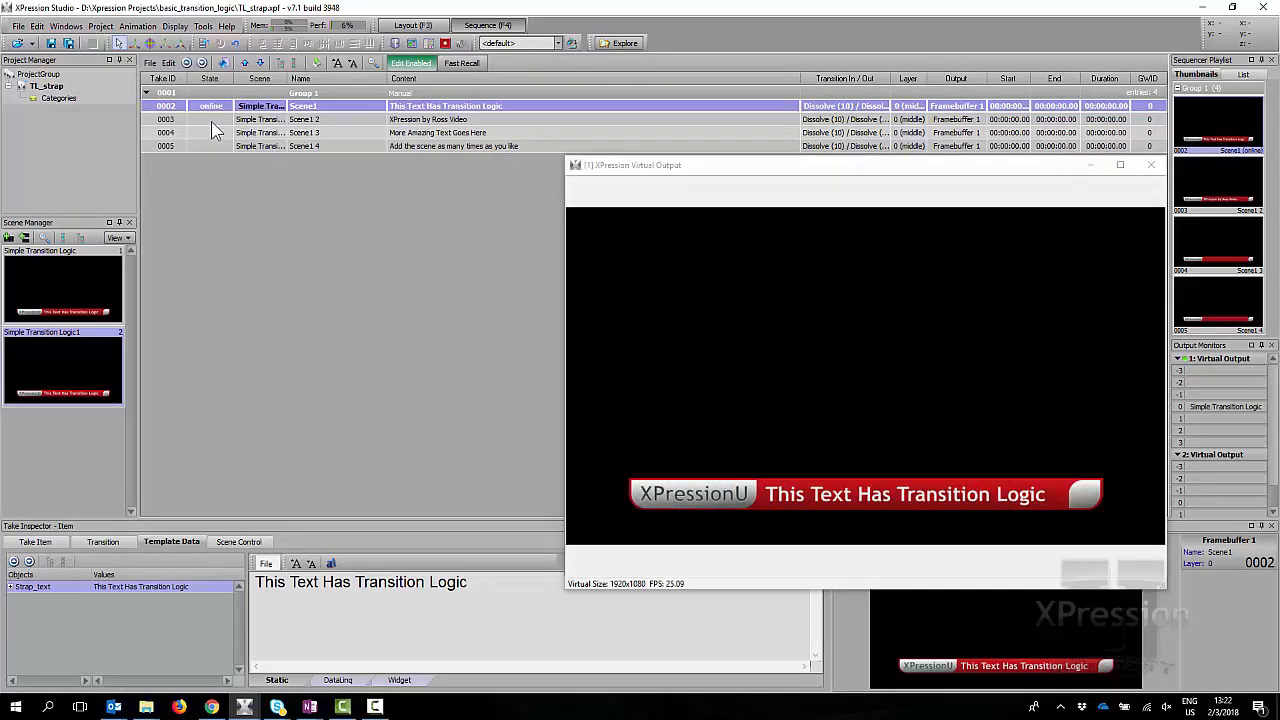
pyautogui.doubleClick(210, 136)
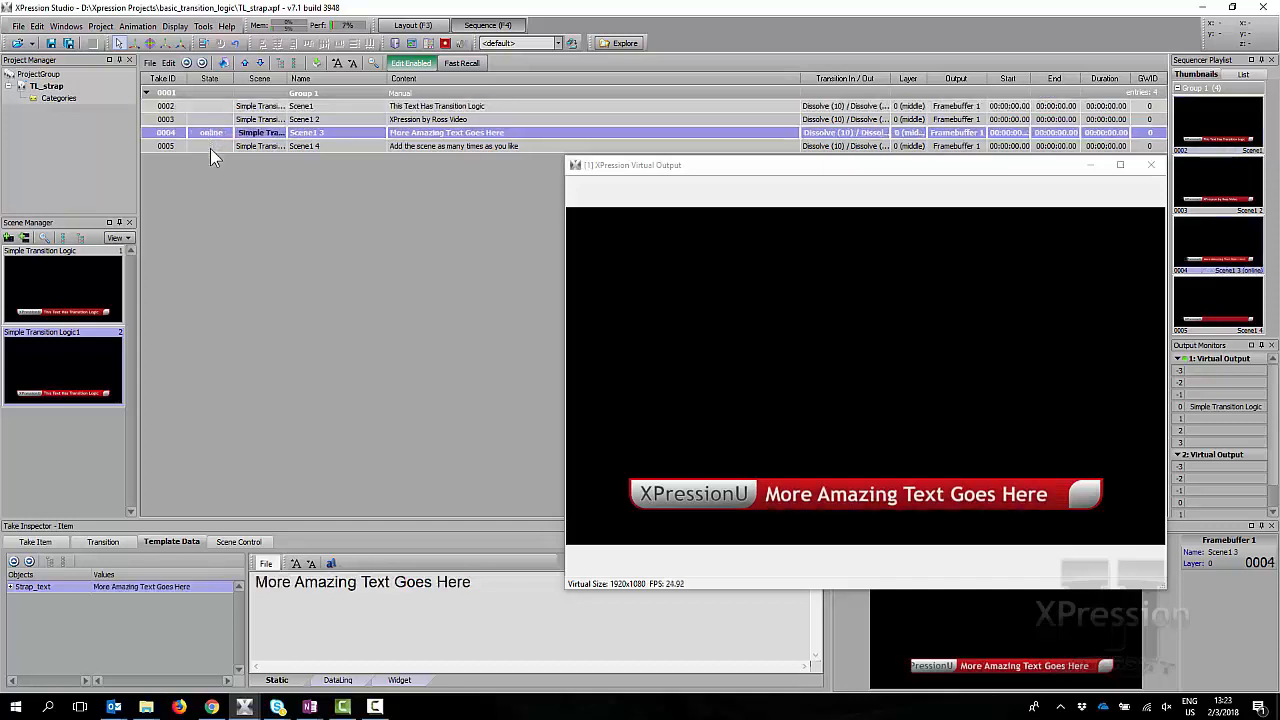
pyautogui.doubleClick(210, 119)
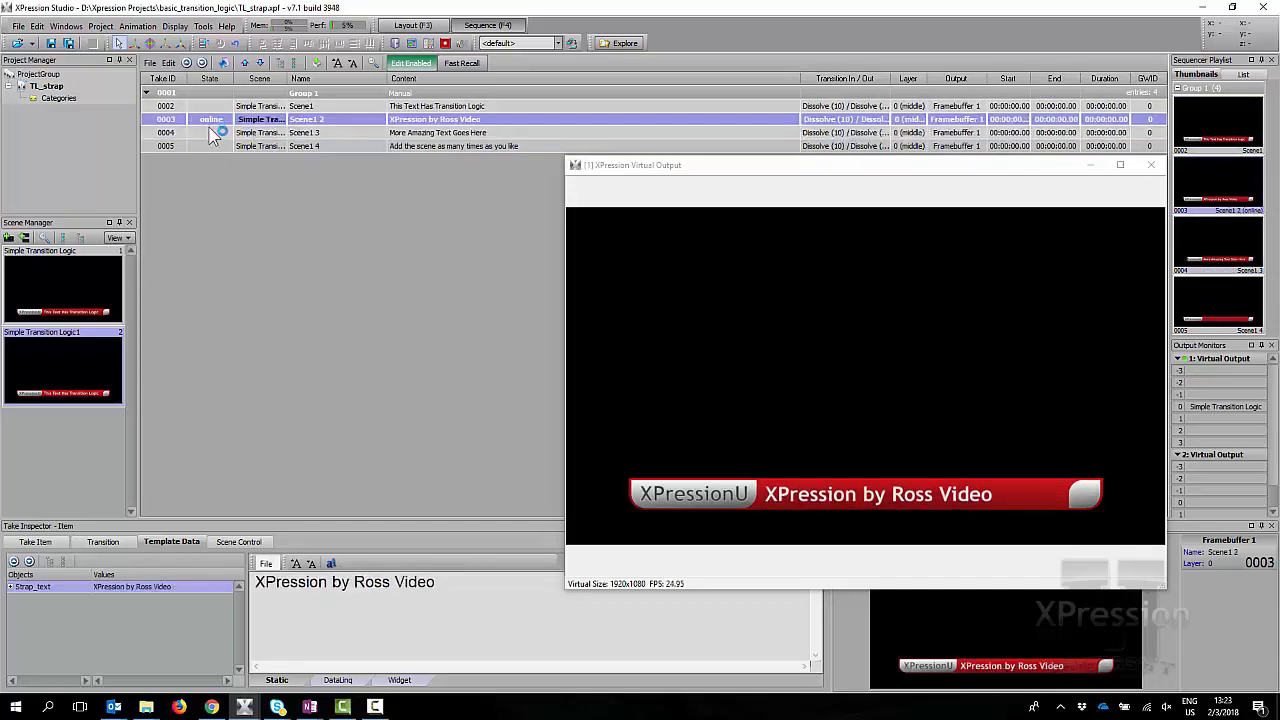
pyautogui.doubleClick(211, 146)
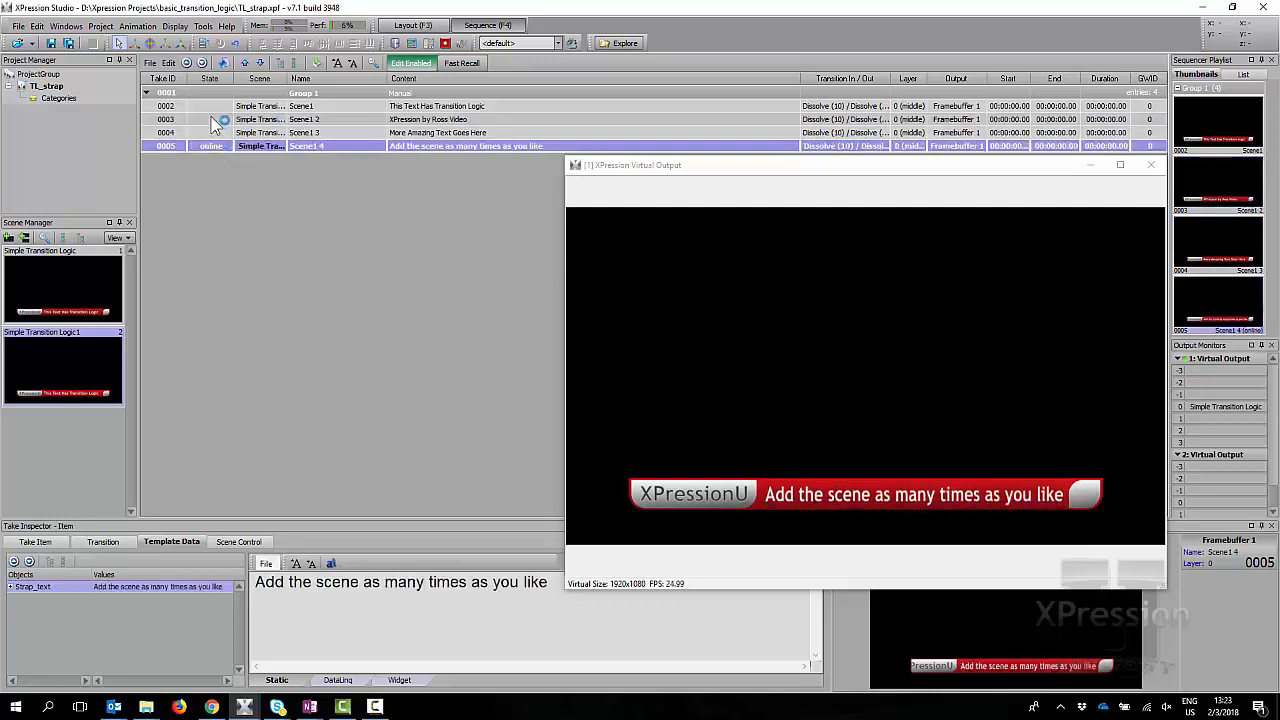
pyautogui.doubleClick(211, 106)
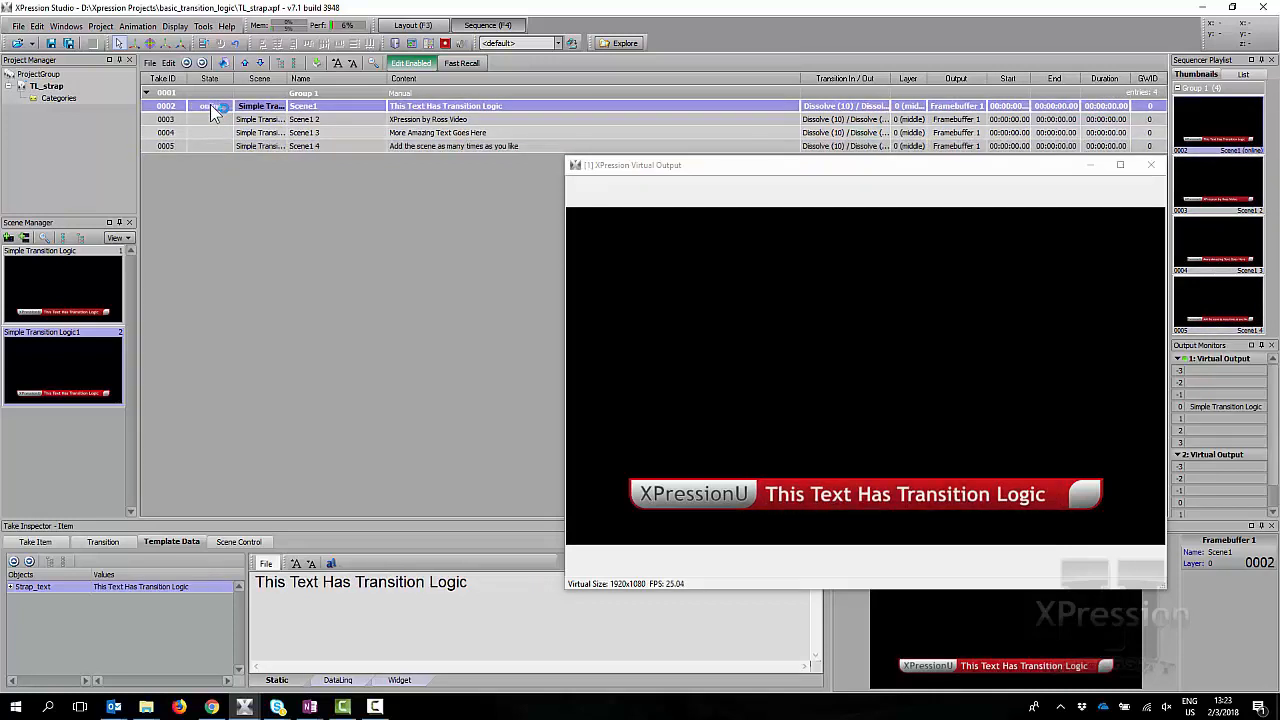
pyautogui.doubleClick(210, 132)
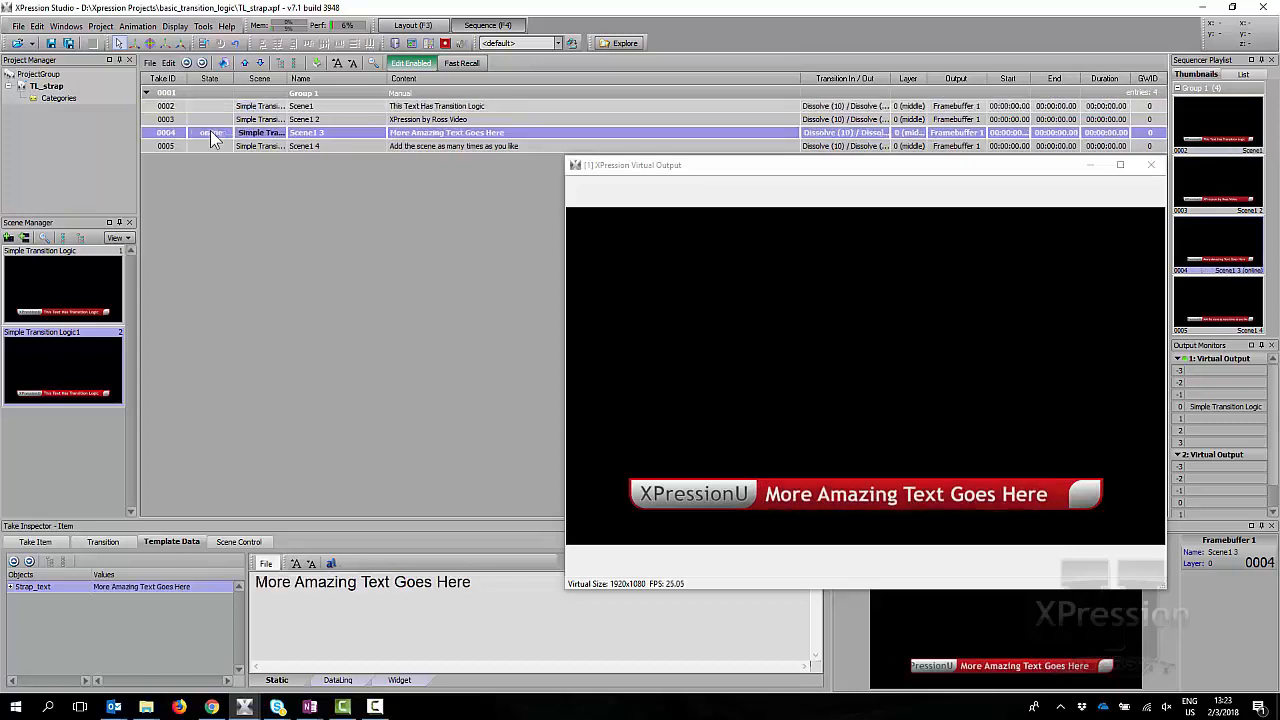
pyautogui.rightClick(210, 132)
pyautogui.click(220, 136)
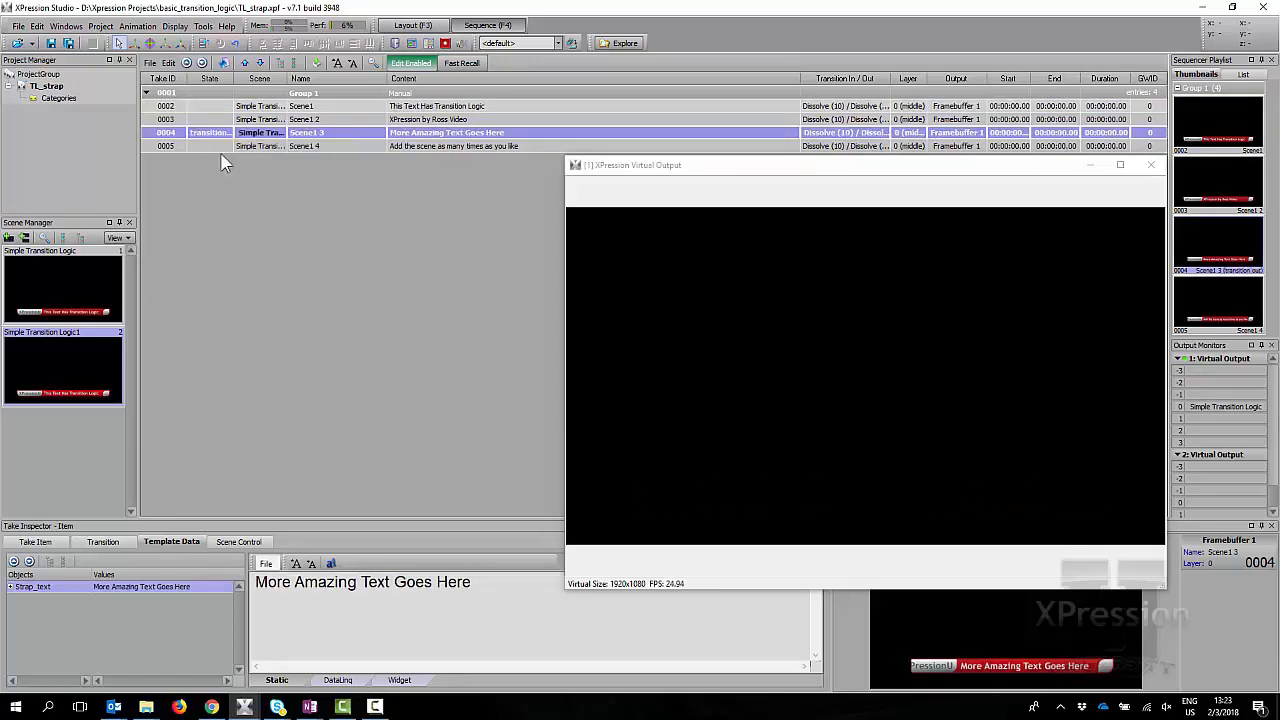
# Step: Put takes 0005, 0003 and 0004 on air in turn, take 0004 offline and close the virtual output window
pyautogui.doubleClick(216, 146)
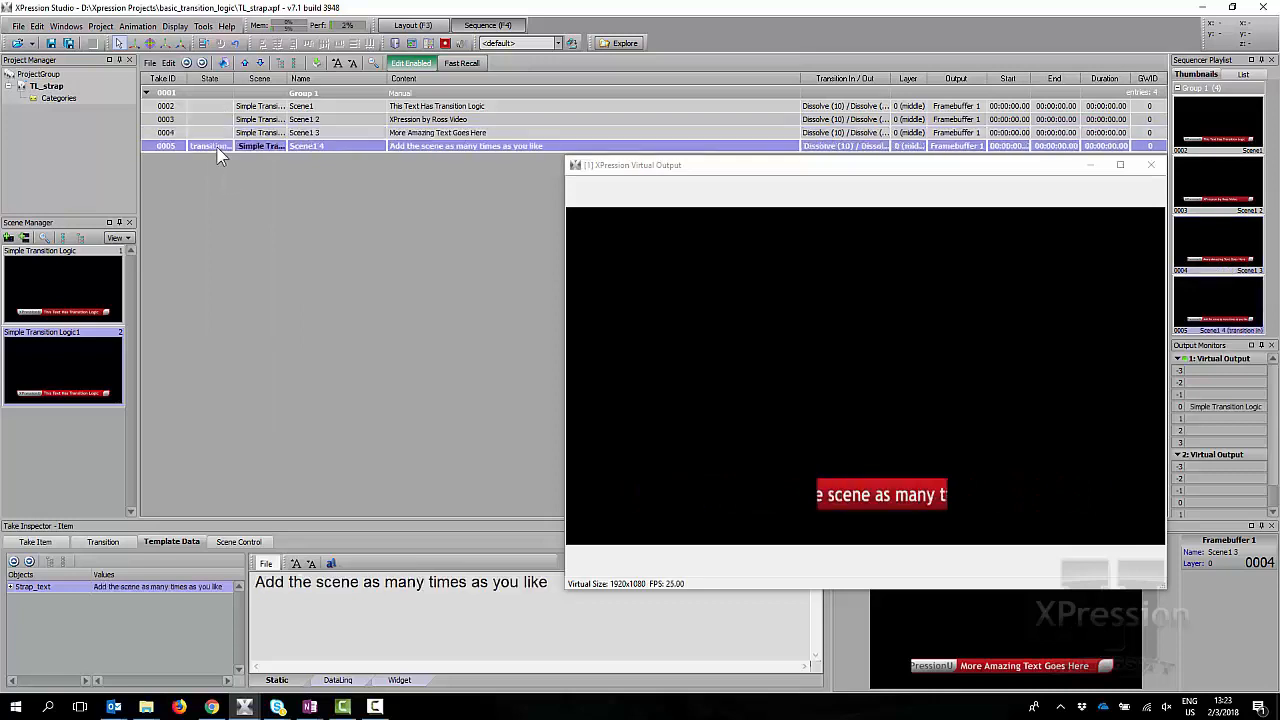
pyautogui.doubleClick(211, 120)
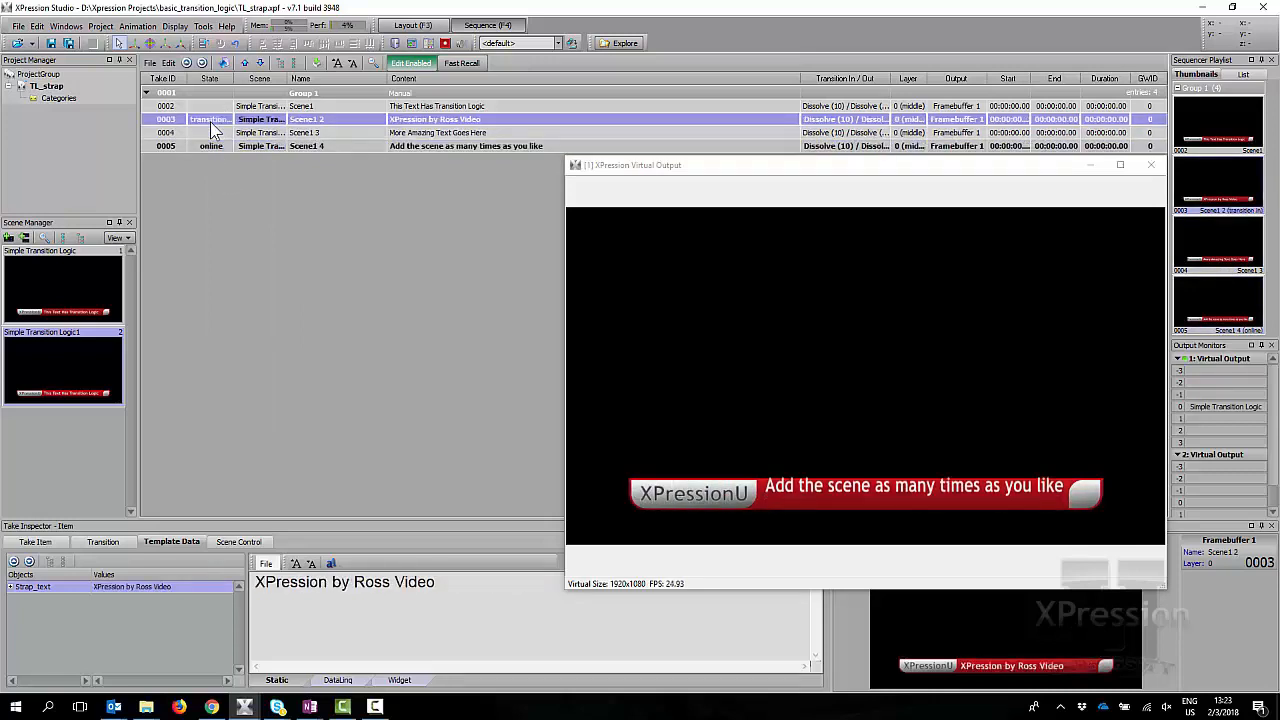
pyautogui.doubleClick(211, 133)
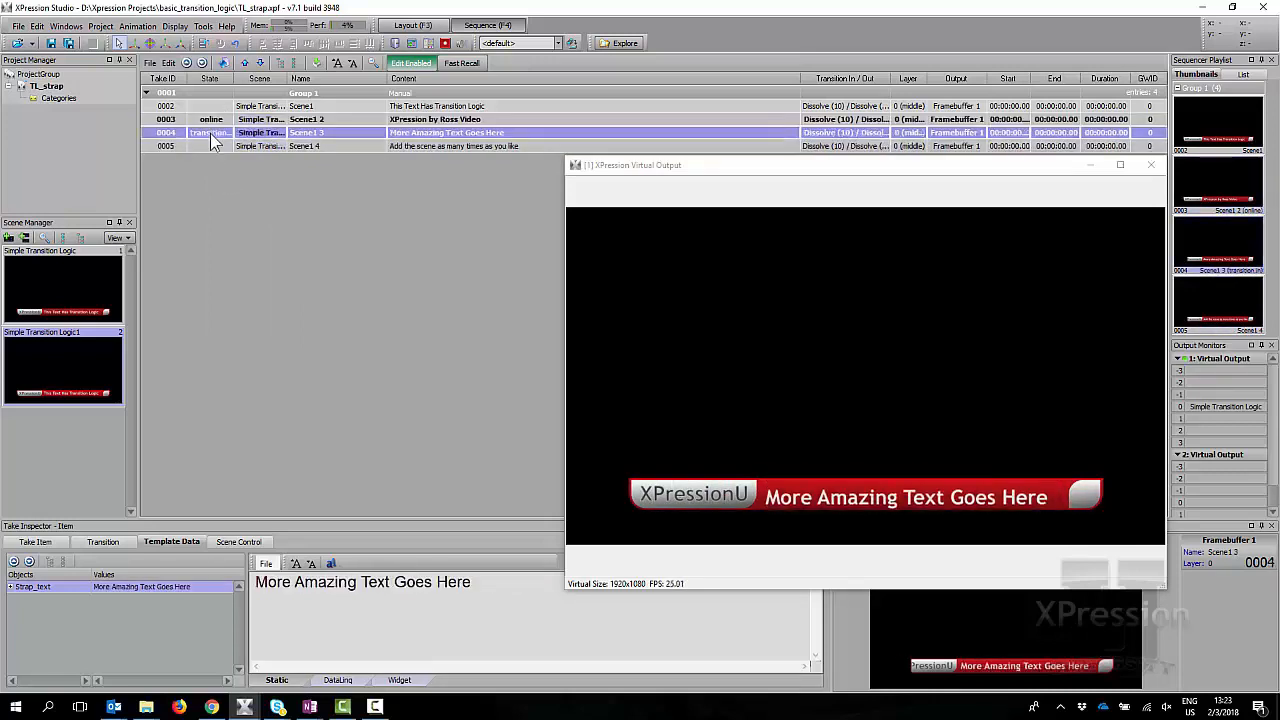
pyautogui.rightClick(211, 132)
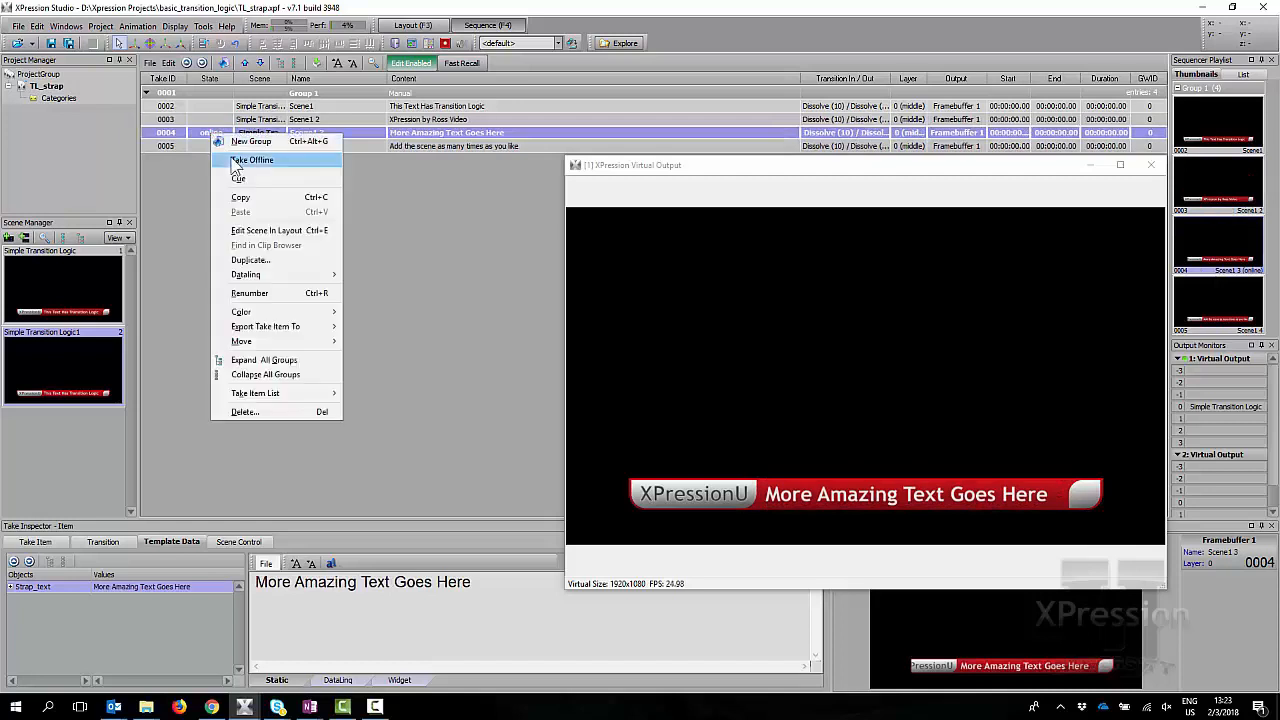
pyautogui.click(245, 148)
pyautogui.click(1150, 165)
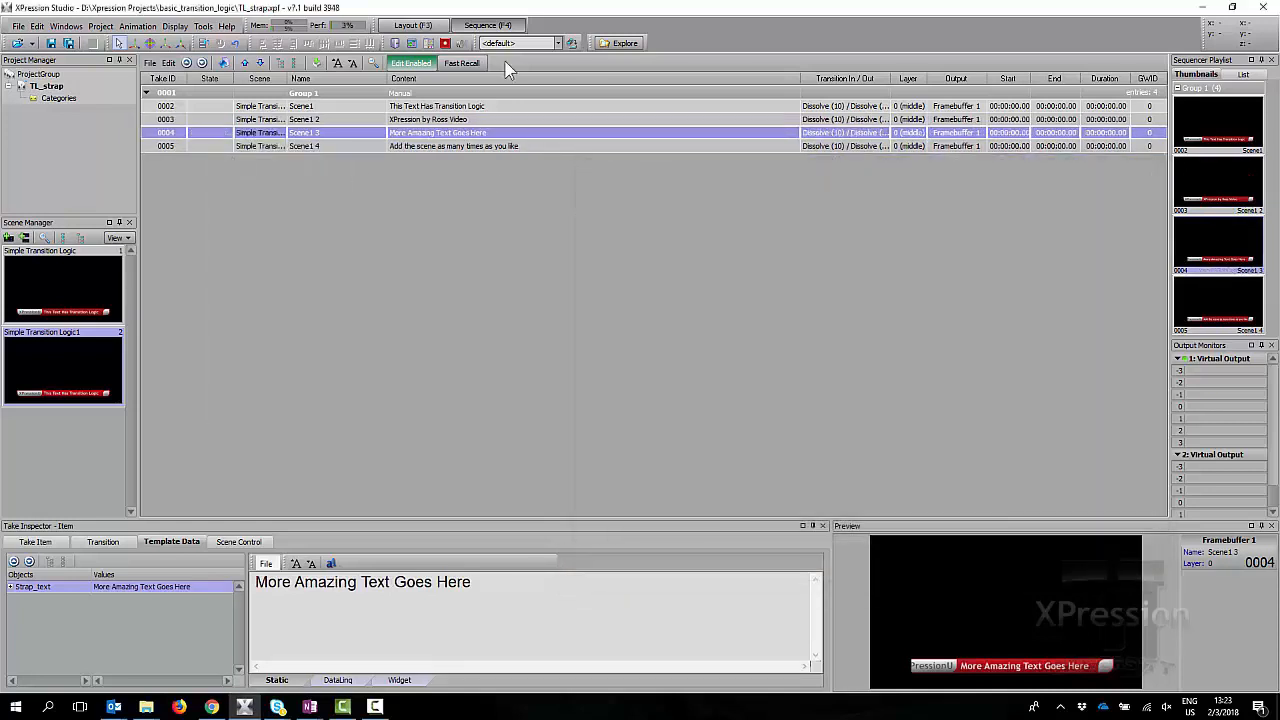
# Step: Switch to the Layout workspace and make the Simple Transition Logic1 scene the active one
pyautogui.click(408, 26)
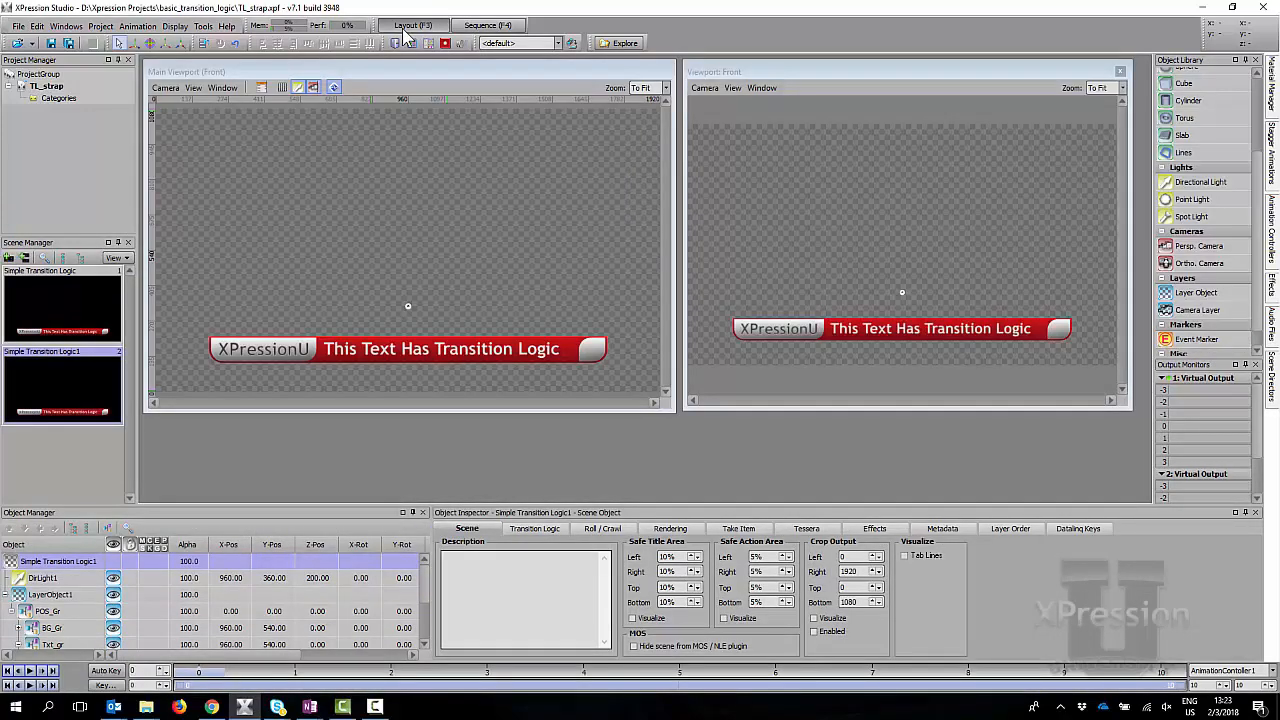
pyautogui.click(58, 303)
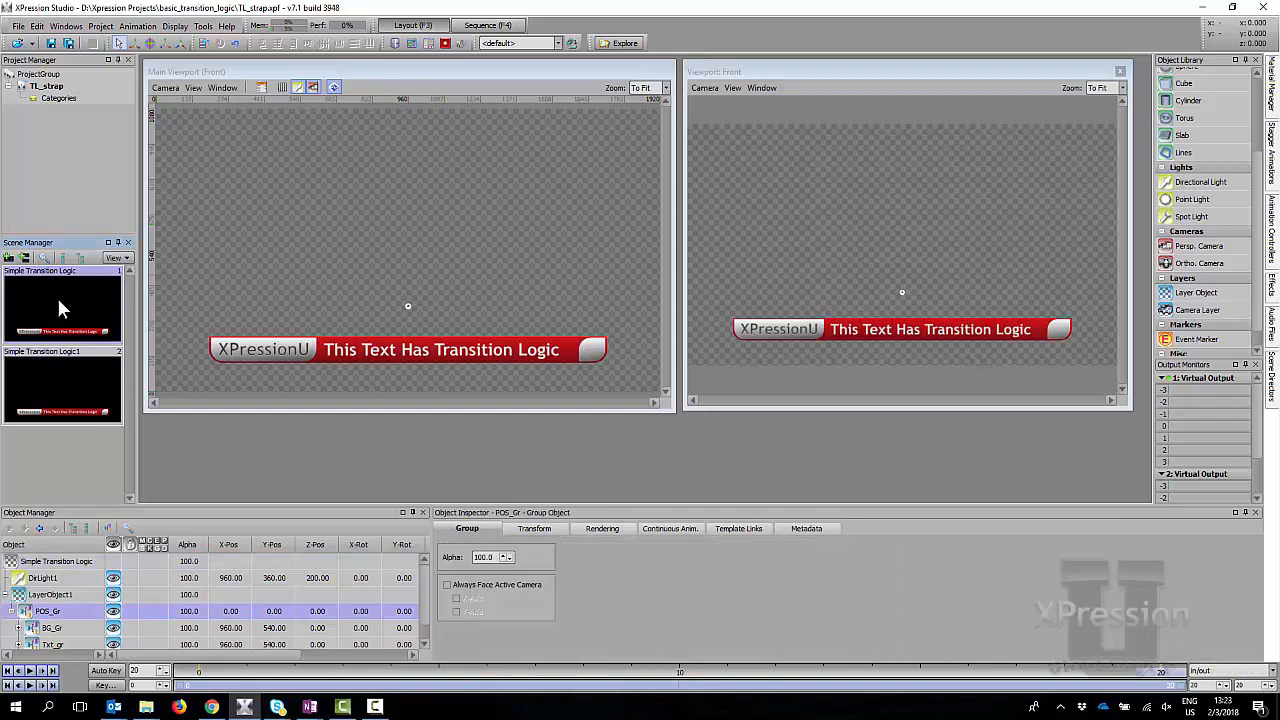
pyautogui.click(66, 360)
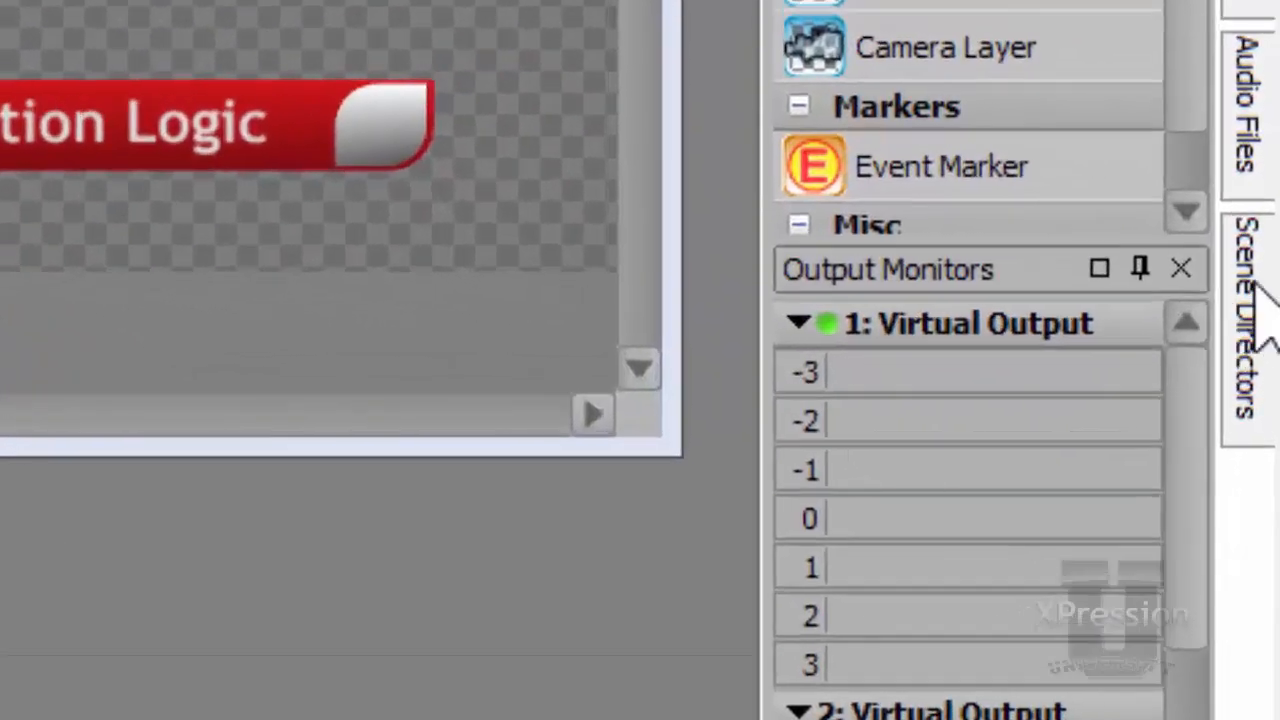
# Step: Create four additional scene directors in the Simple Transition Logic1 scene and close the scene director timeline window
pyautogui.moveTo(1270, 373)
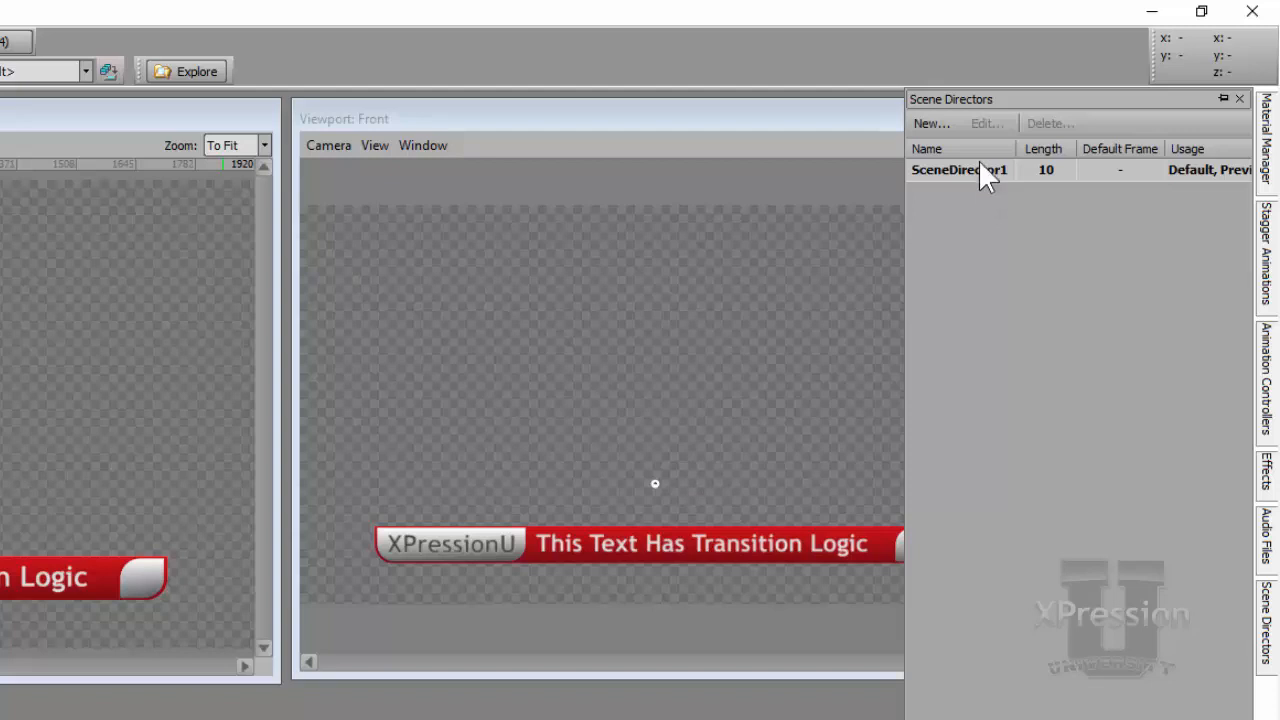
pyautogui.click(925, 125)
pyautogui.click(925, 125)
pyautogui.click(925, 125)
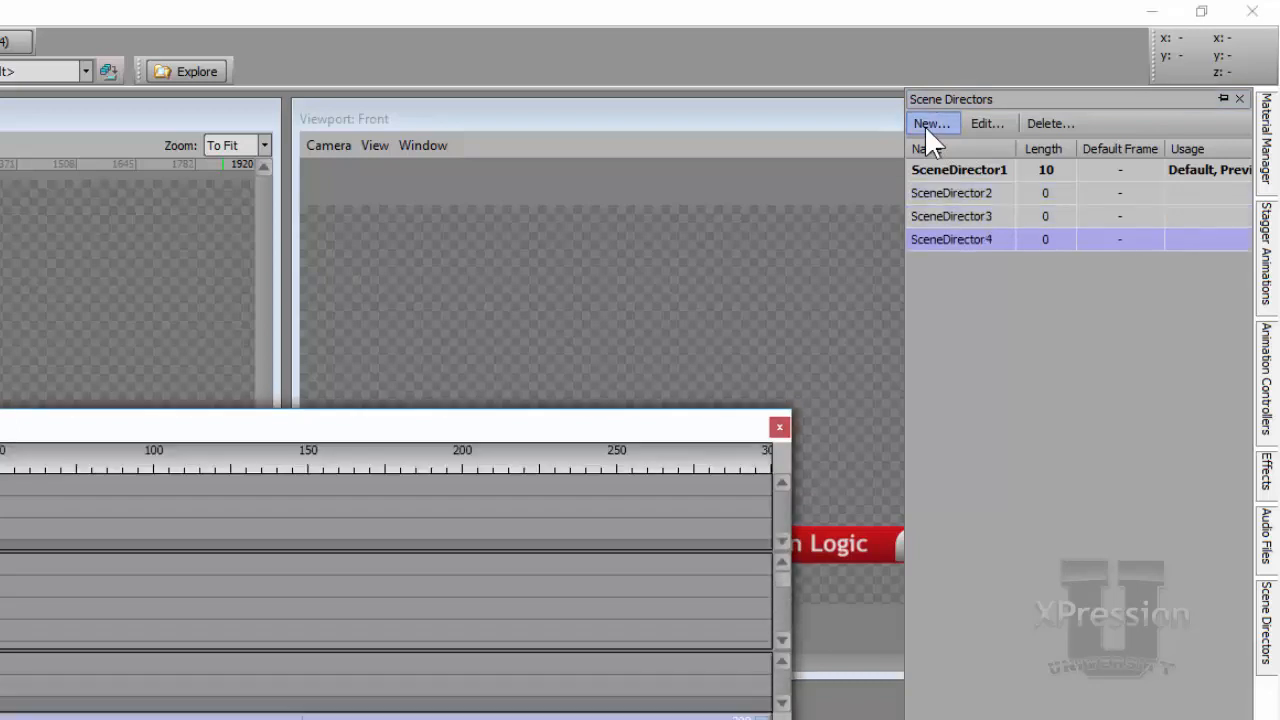
pyautogui.click(925, 125)
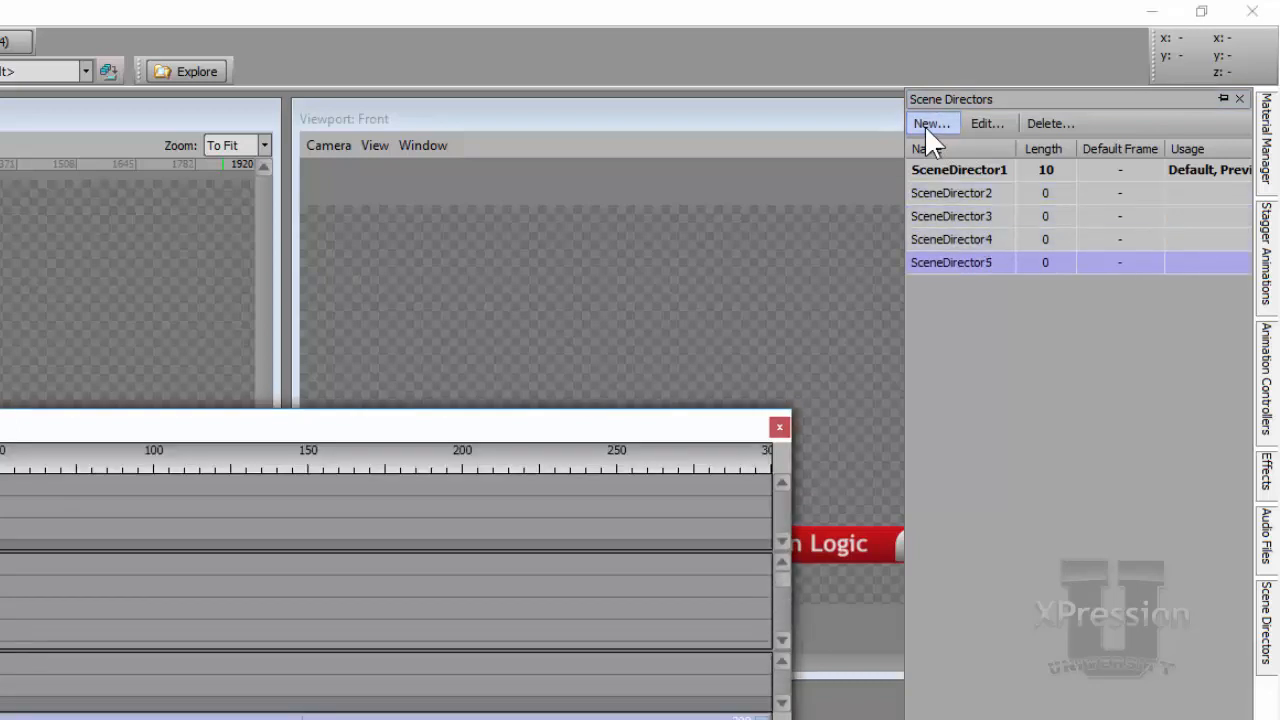
pyautogui.click(777, 428)
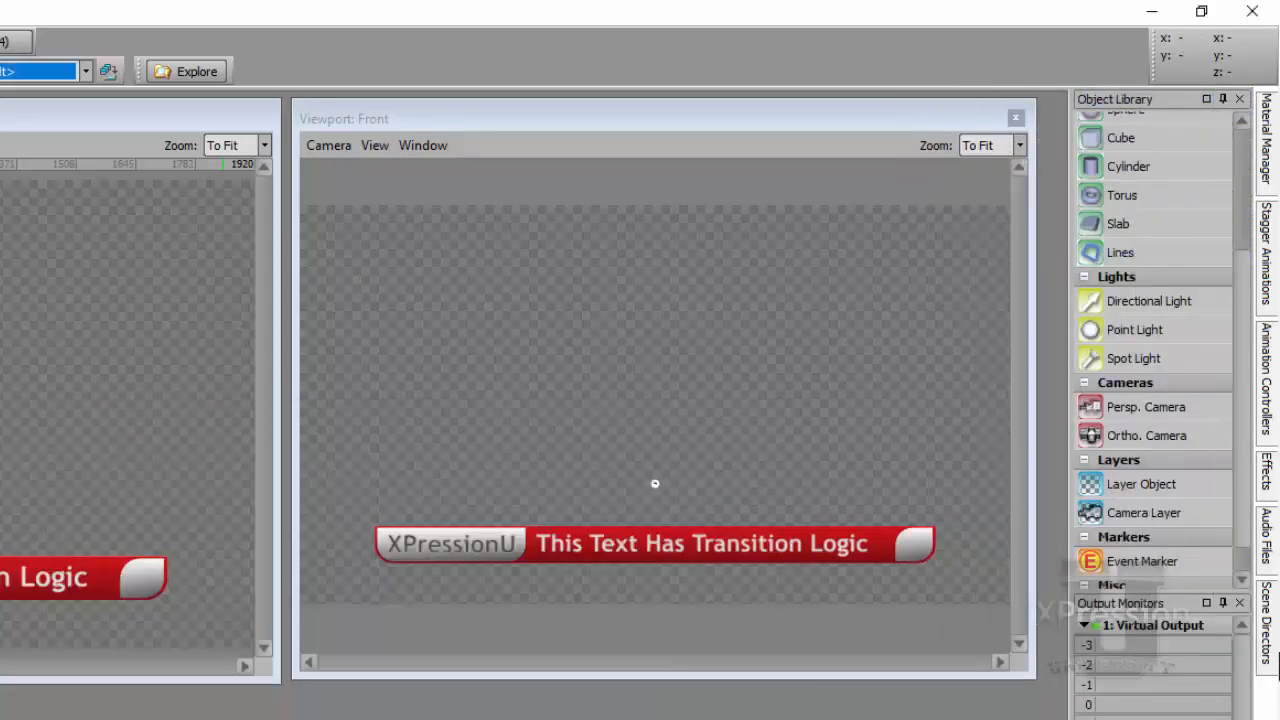
# Step: Rename SceneDirector5 to NULL and set it as the scene's default director
pyautogui.click(1270, 645)
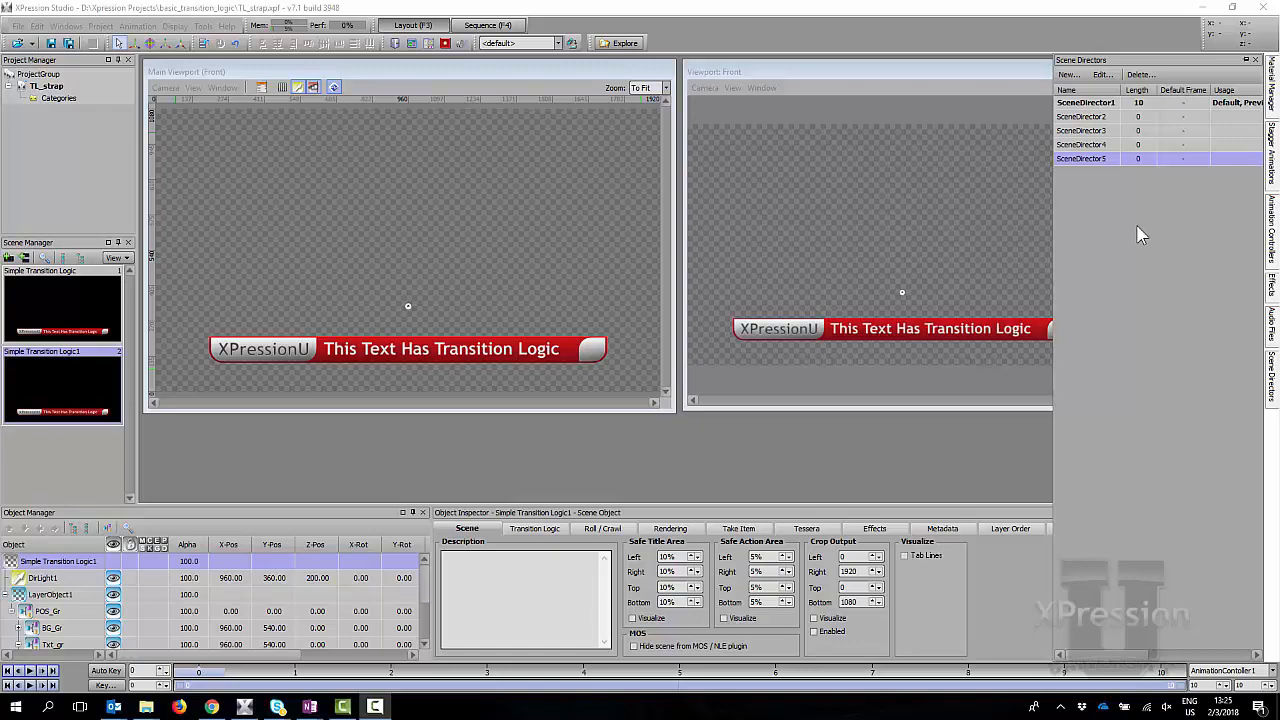
pyautogui.rightClick(1099, 162)
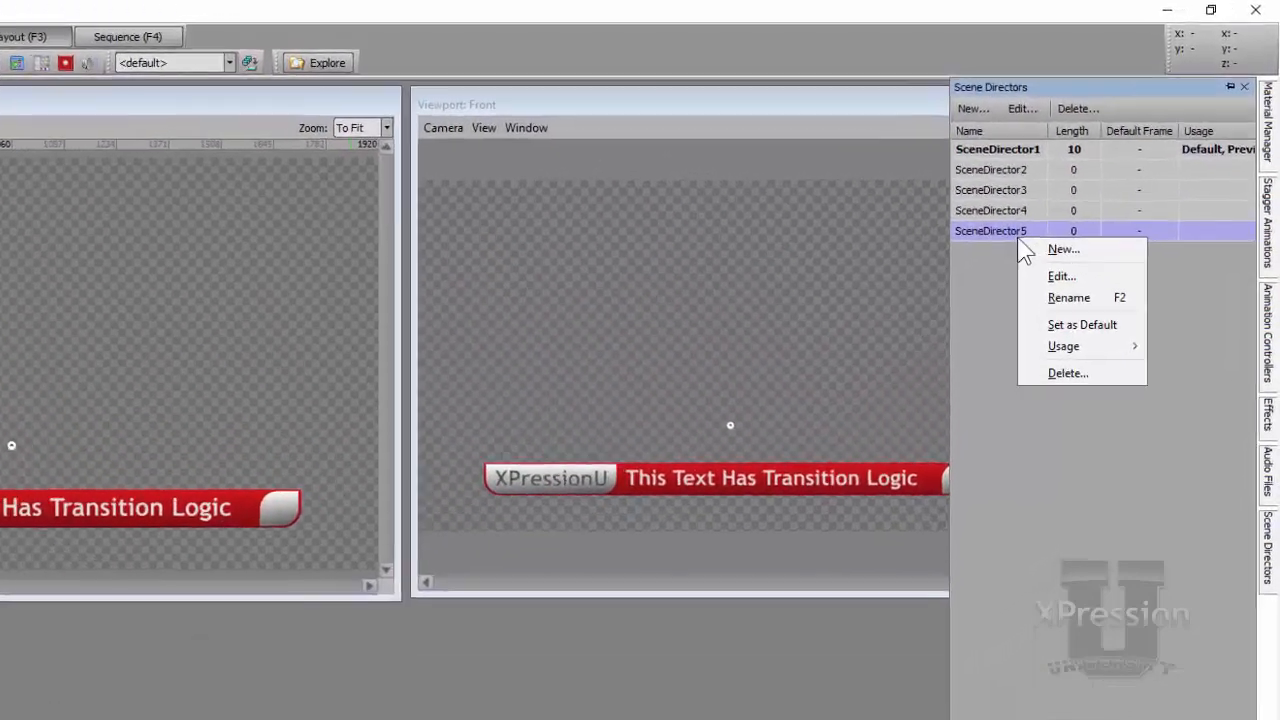
pyautogui.click(1117, 202)
pyautogui.write('NULL')
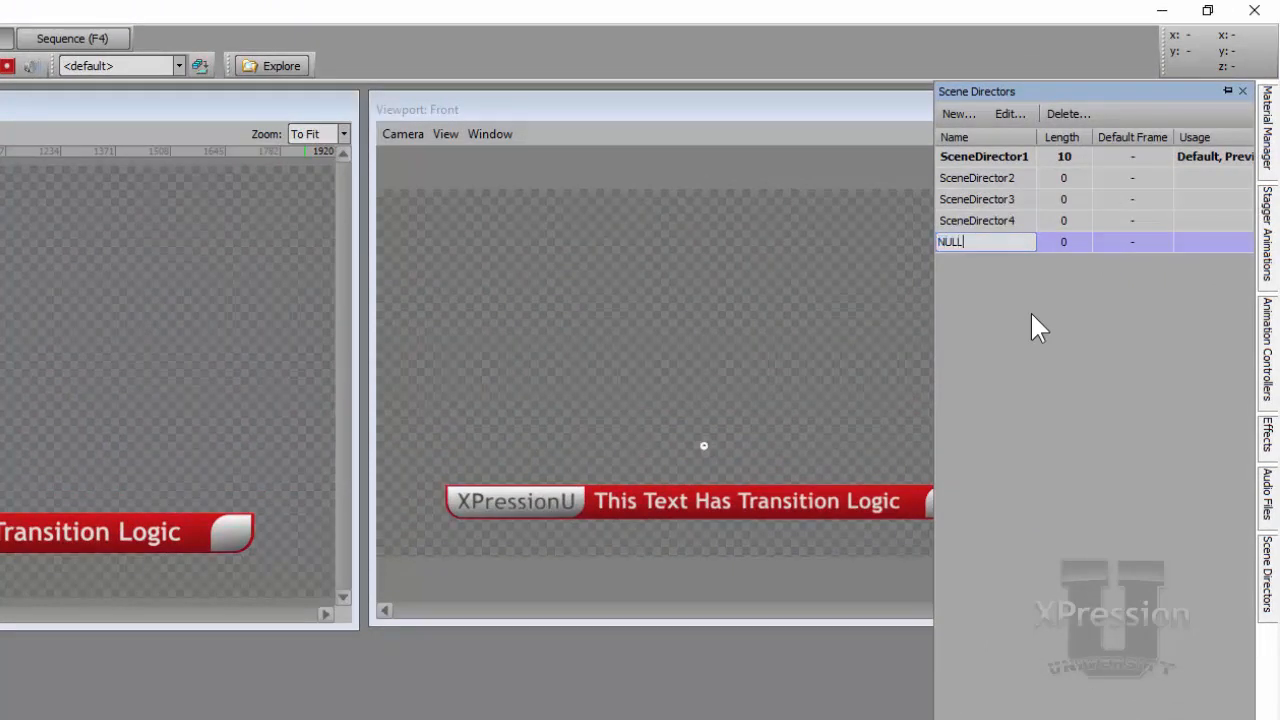
pyautogui.press('Return')
pyautogui.rightClick(996, 248)
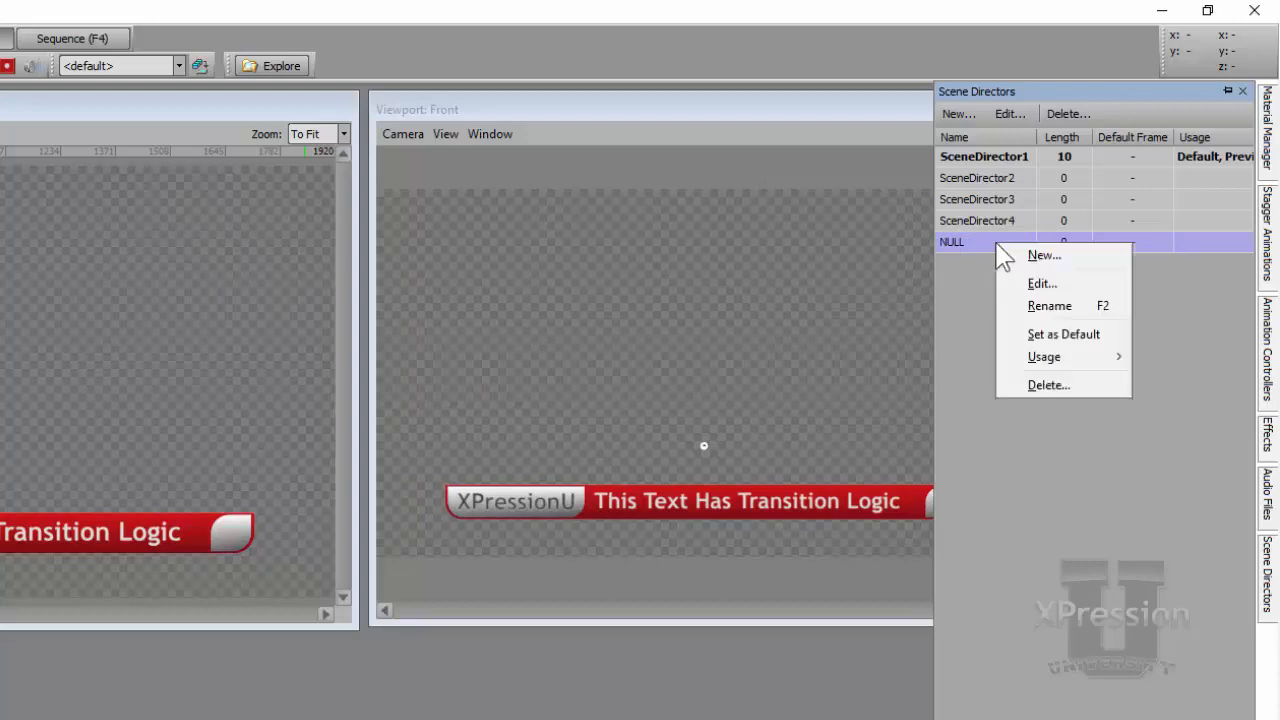
pyautogui.click(1064, 336)
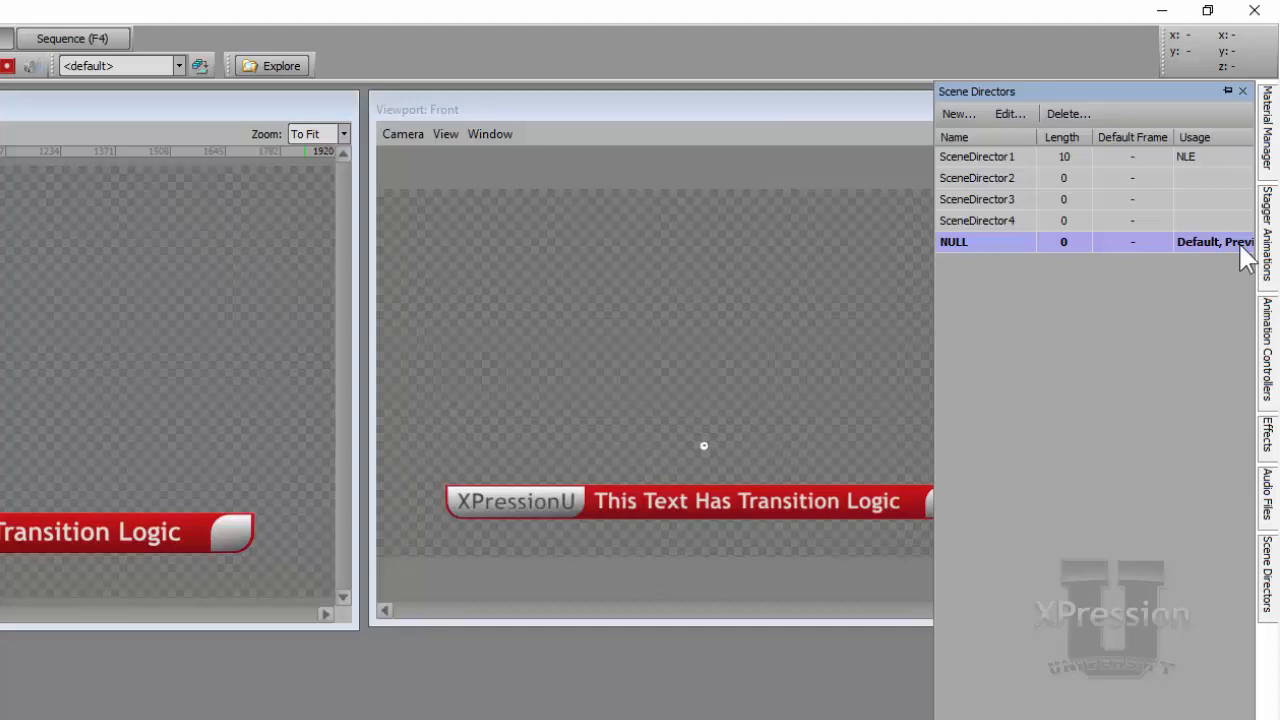
# Step: Rename SceneDirector1 to IN and SceneDirector2 to OUT
pyautogui.click(1008, 162)
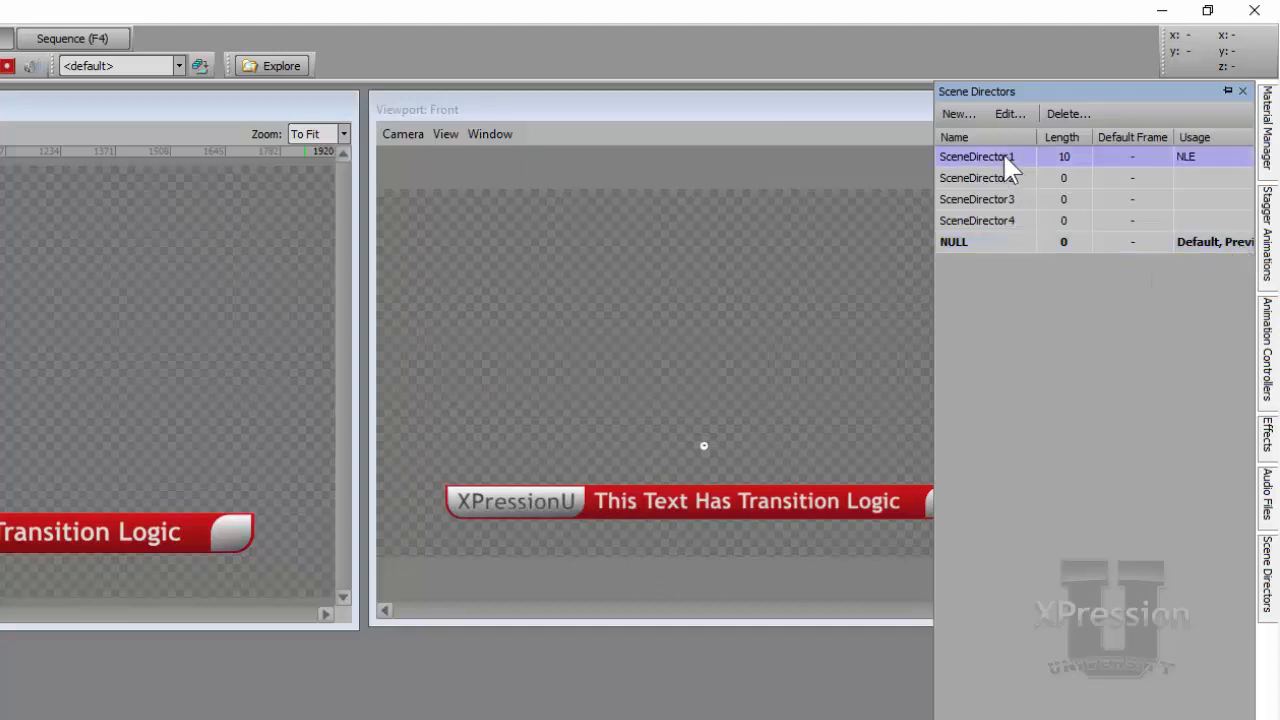
pyautogui.click(1006, 160)
pyautogui.write('IN')
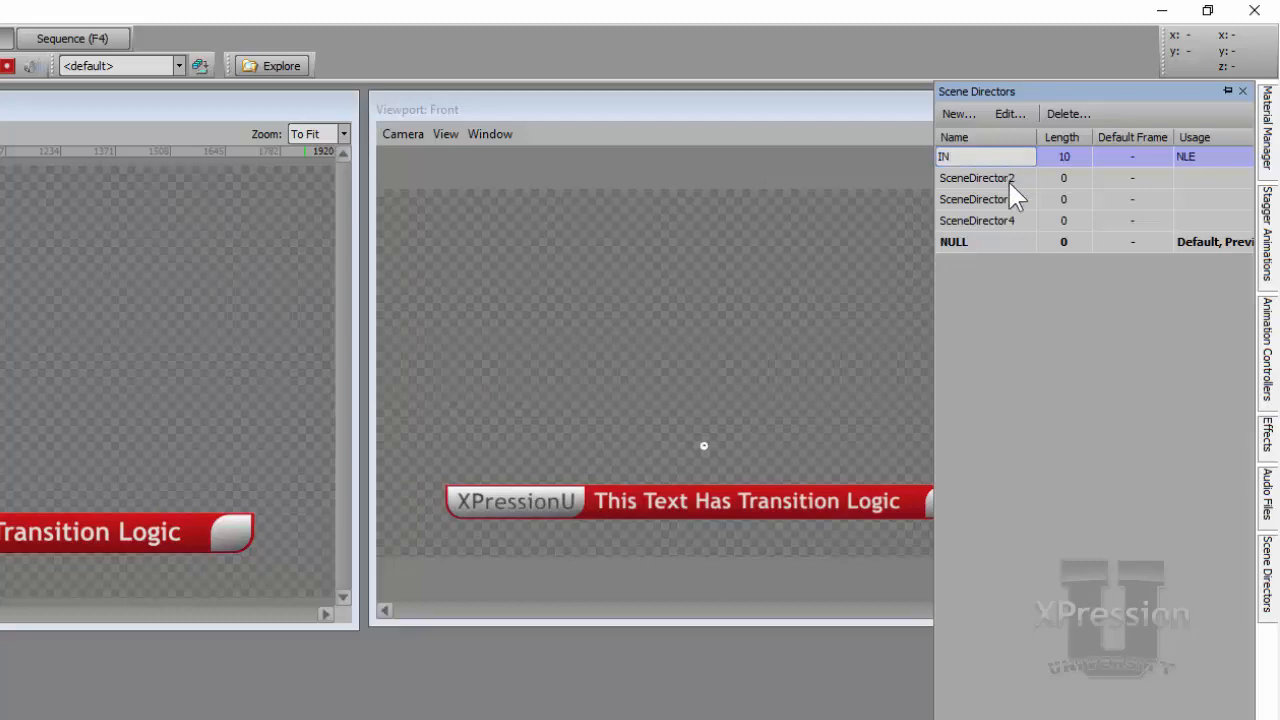
pyautogui.click(1010, 180)
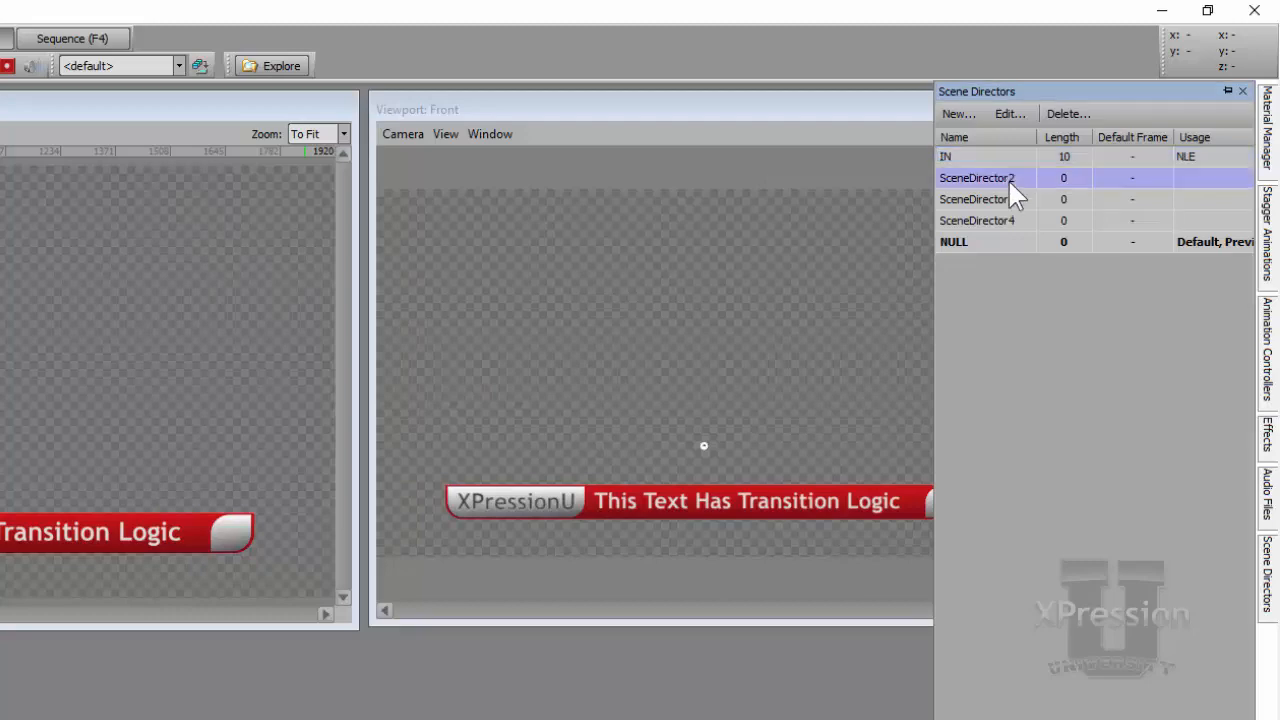
pyautogui.click(1010, 180)
pyautogui.write('OUT')
# Step: Rename SceneDirector3 to TEXT IN and SceneDirector4 to TEXT OUT
pyautogui.click(1001, 203)
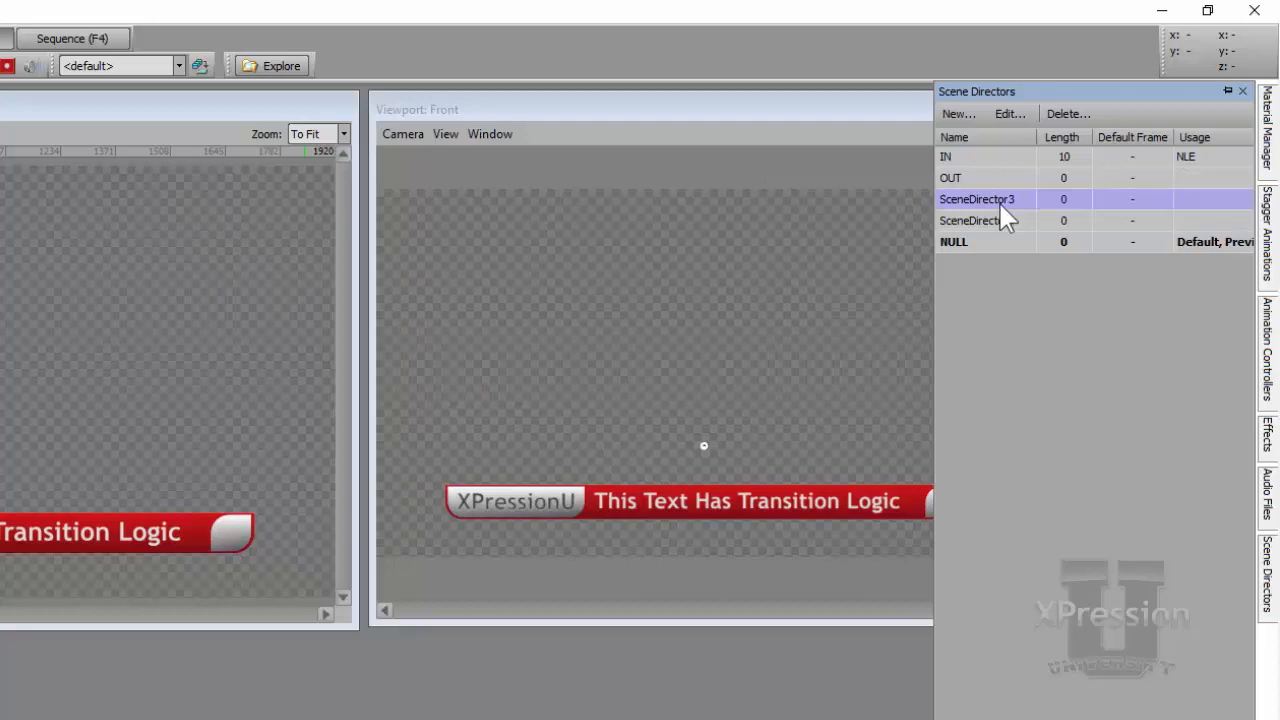
pyautogui.click(1005, 219)
pyautogui.write('TEX')
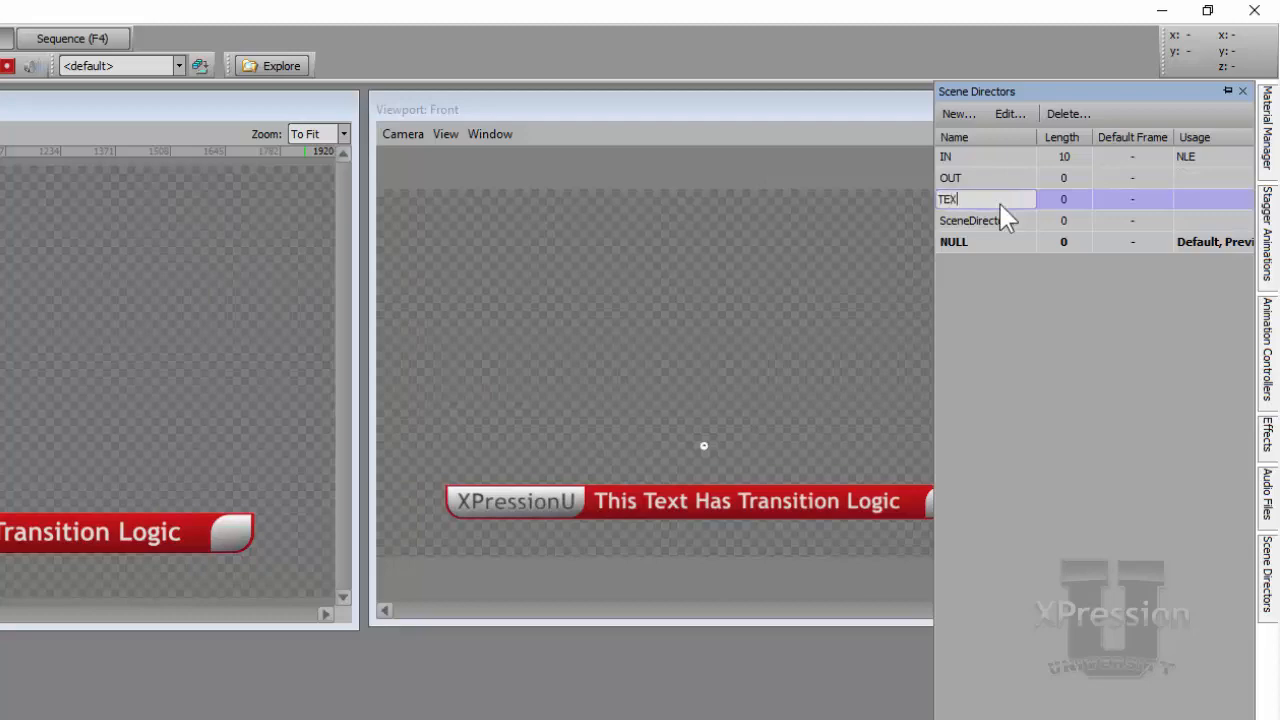
pyautogui.write('T IN')
pyautogui.click(1010, 226)
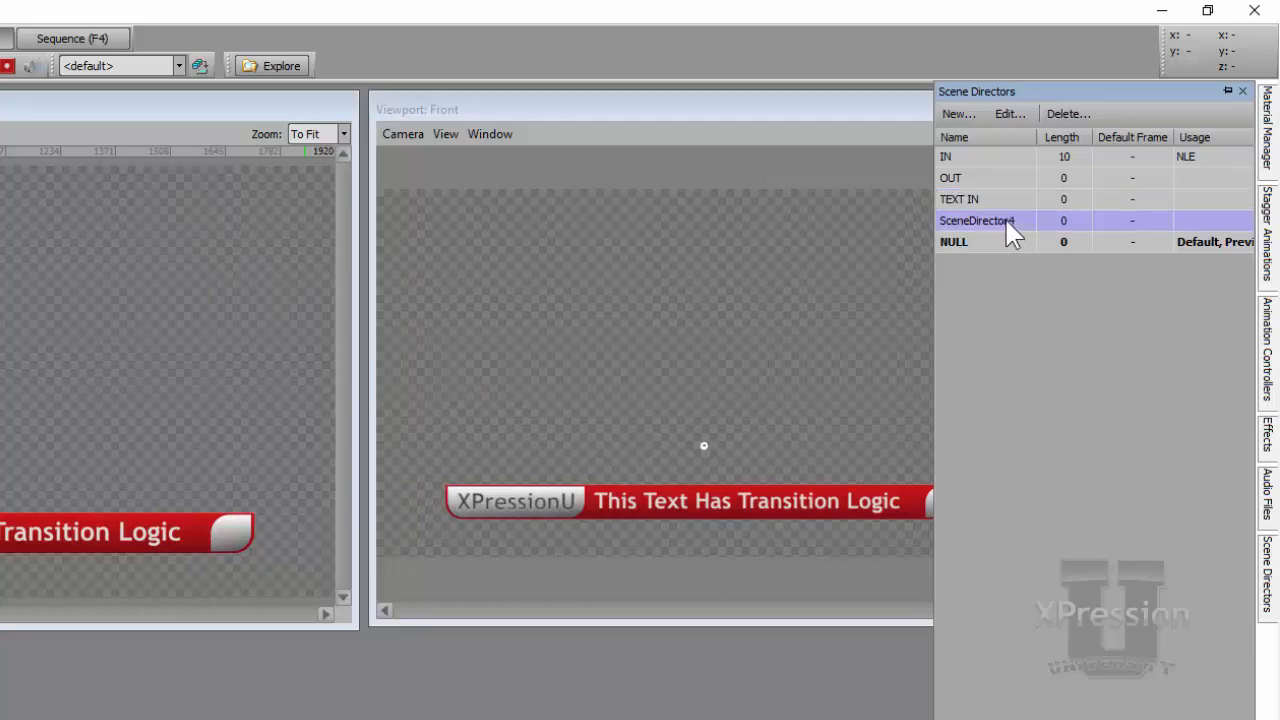
pyautogui.click(1008, 224)
pyautogui.write('TEXT OUT')
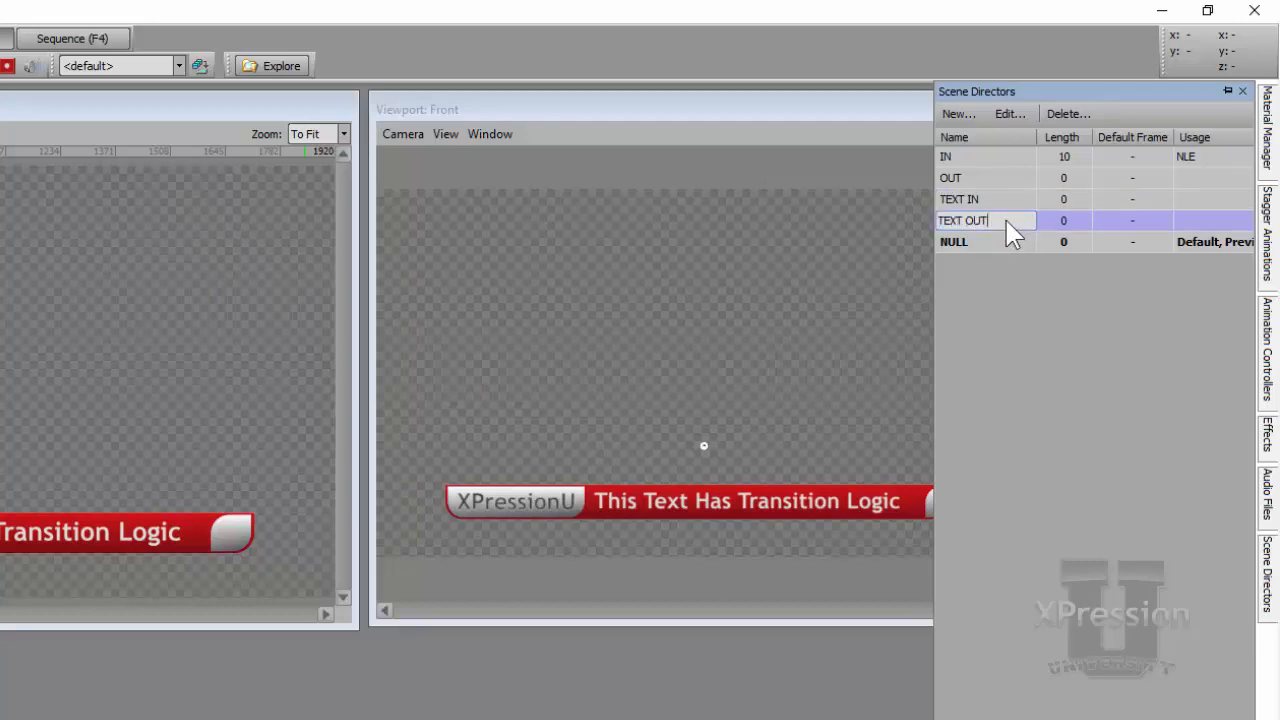
pyautogui.press('Return')
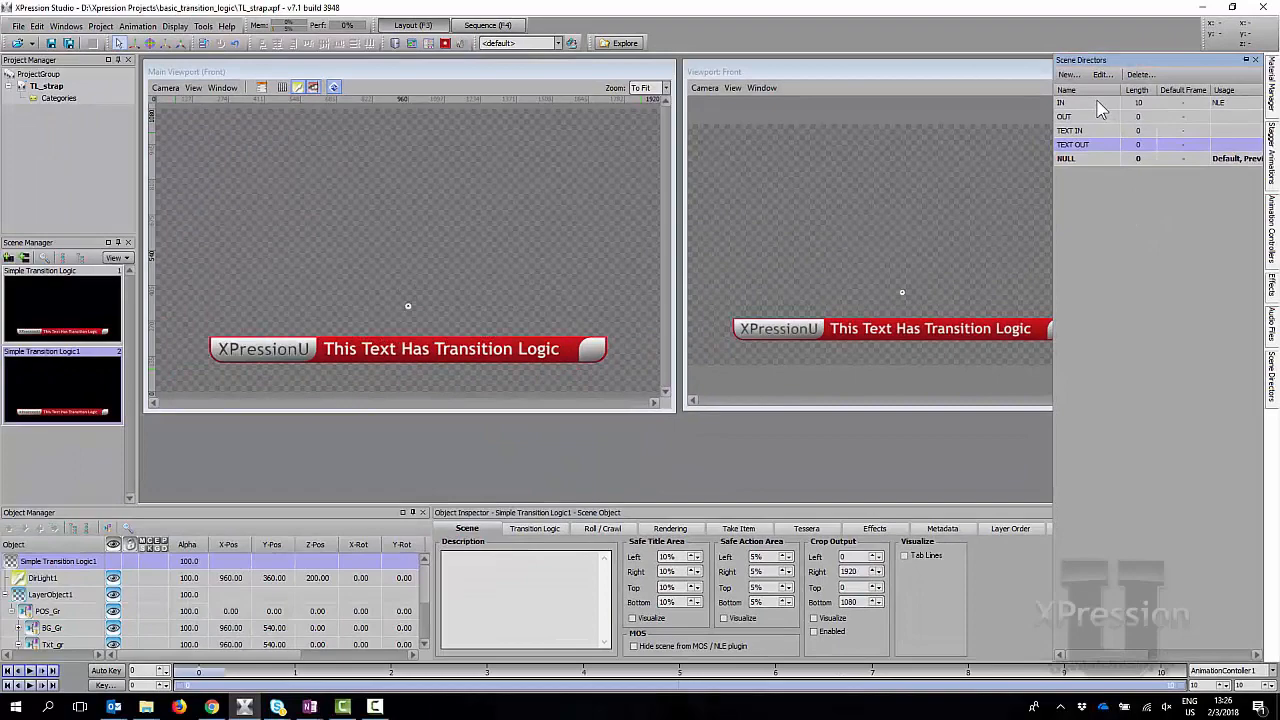
# Step: Open the IN scene director's timeline and zoom it in to show about the first 40 frames
pyautogui.doubleClick(1097, 104)
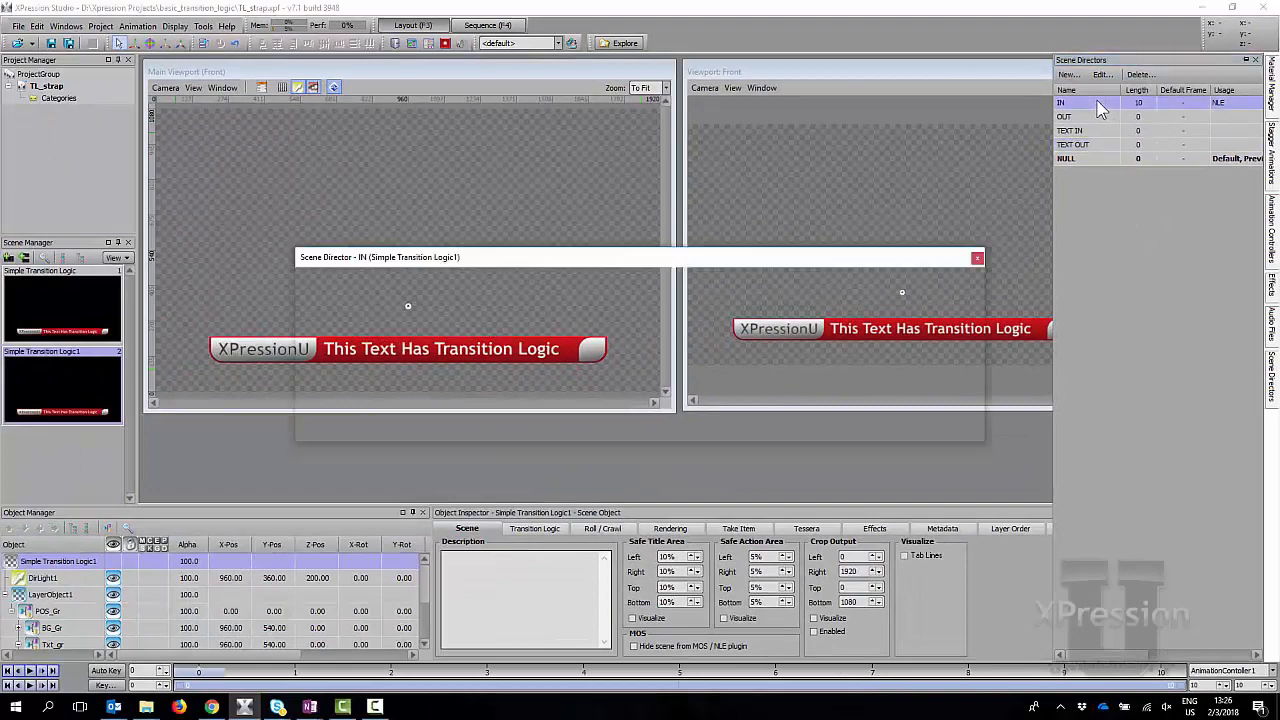
pyautogui.moveTo(752, 268); pyautogui.dragTo(603, 72)
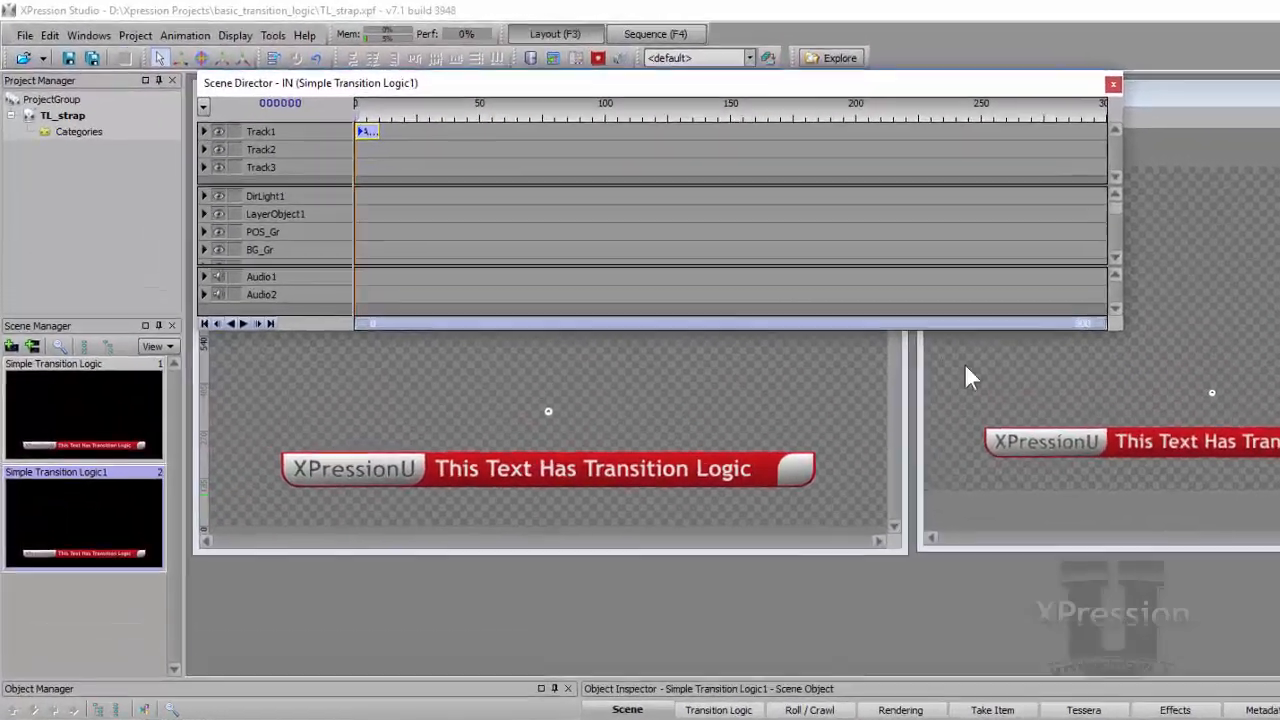
pyautogui.moveTo(1105, 325); pyautogui.dragTo(456, 338)
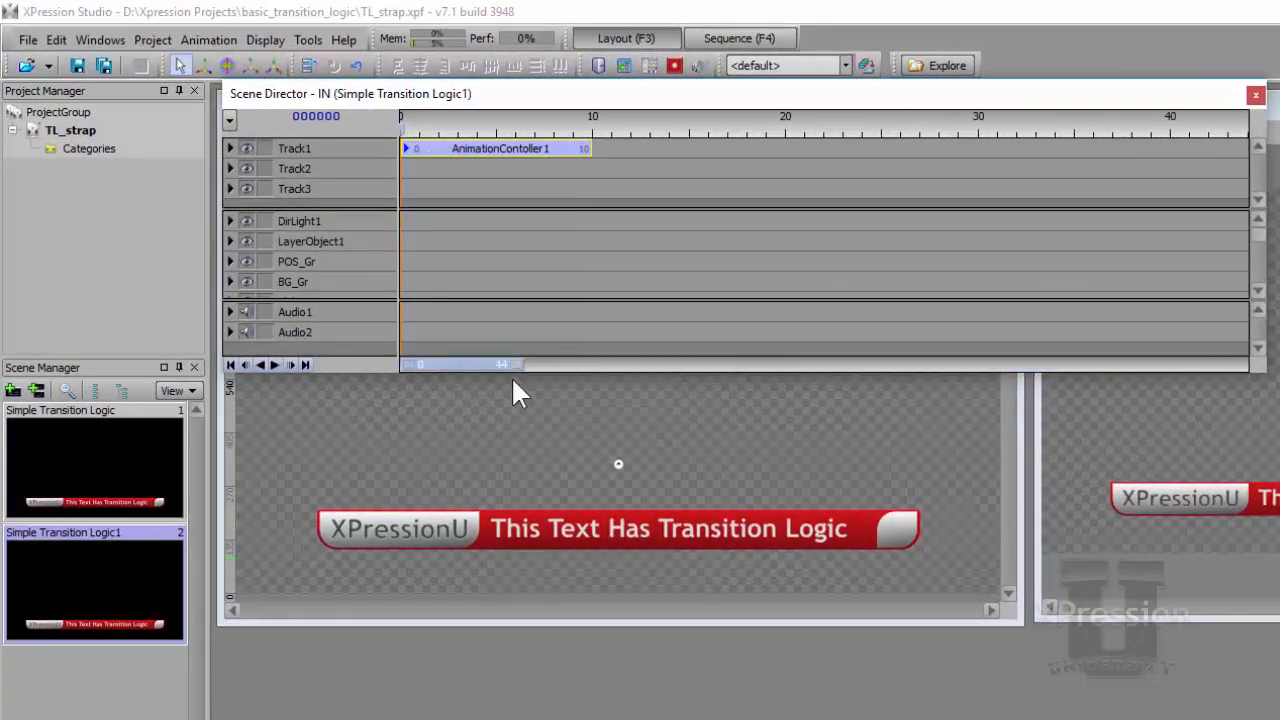
pyautogui.moveTo(502, 380); pyautogui.dragTo(502, 380)
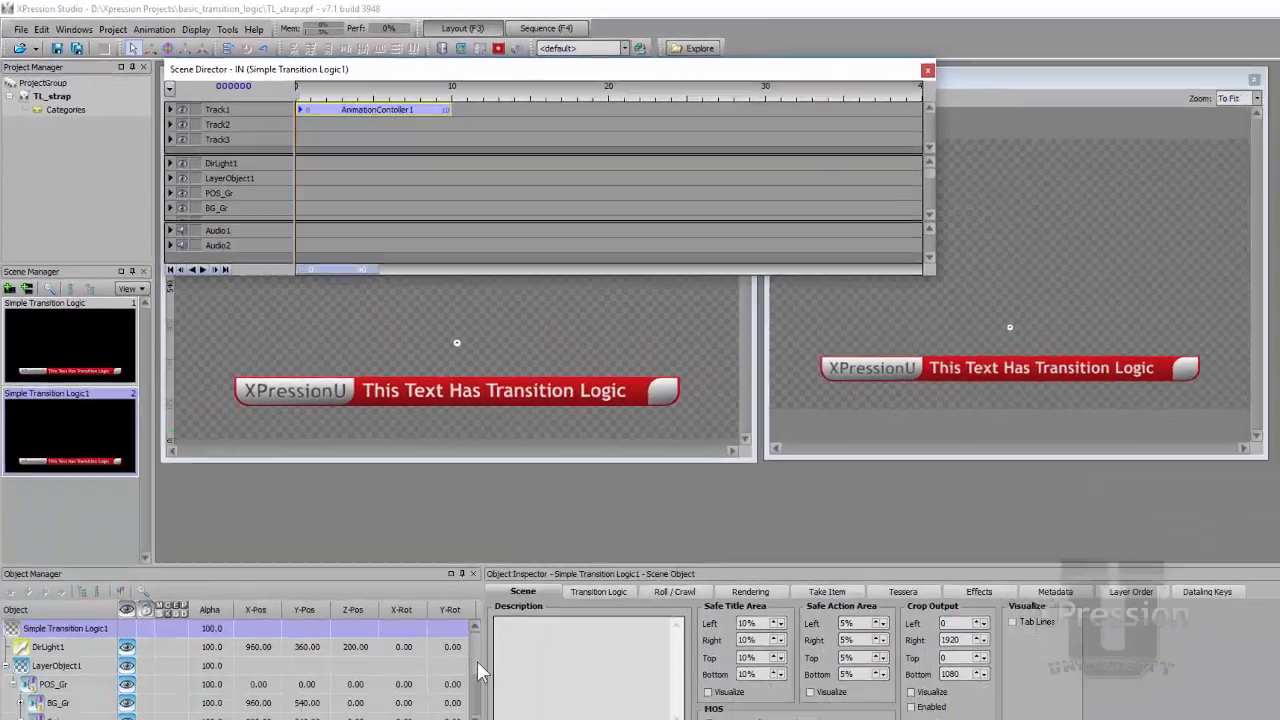
# Step: Select MaskRight in the Reveal Masks group and slide its X position to 957
pyautogui.moveTo(478, 664); pyautogui.dragTo(412, 626)
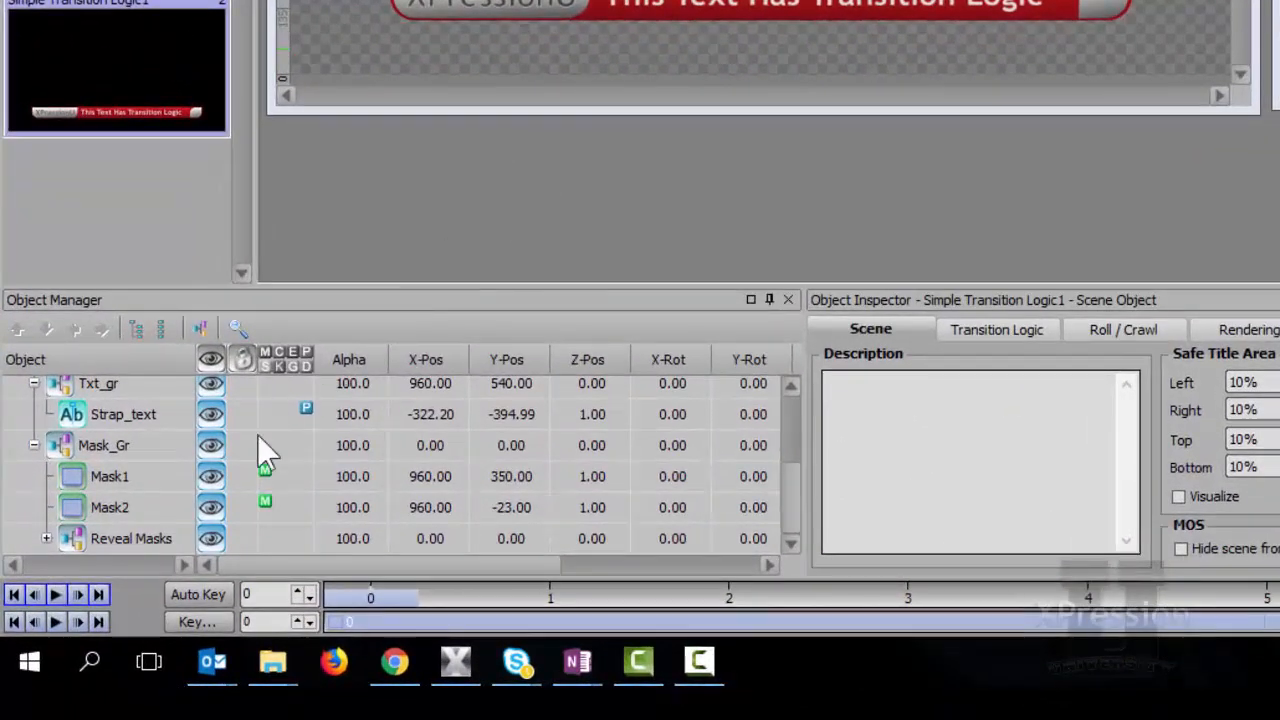
pyautogui.click(45, 539)
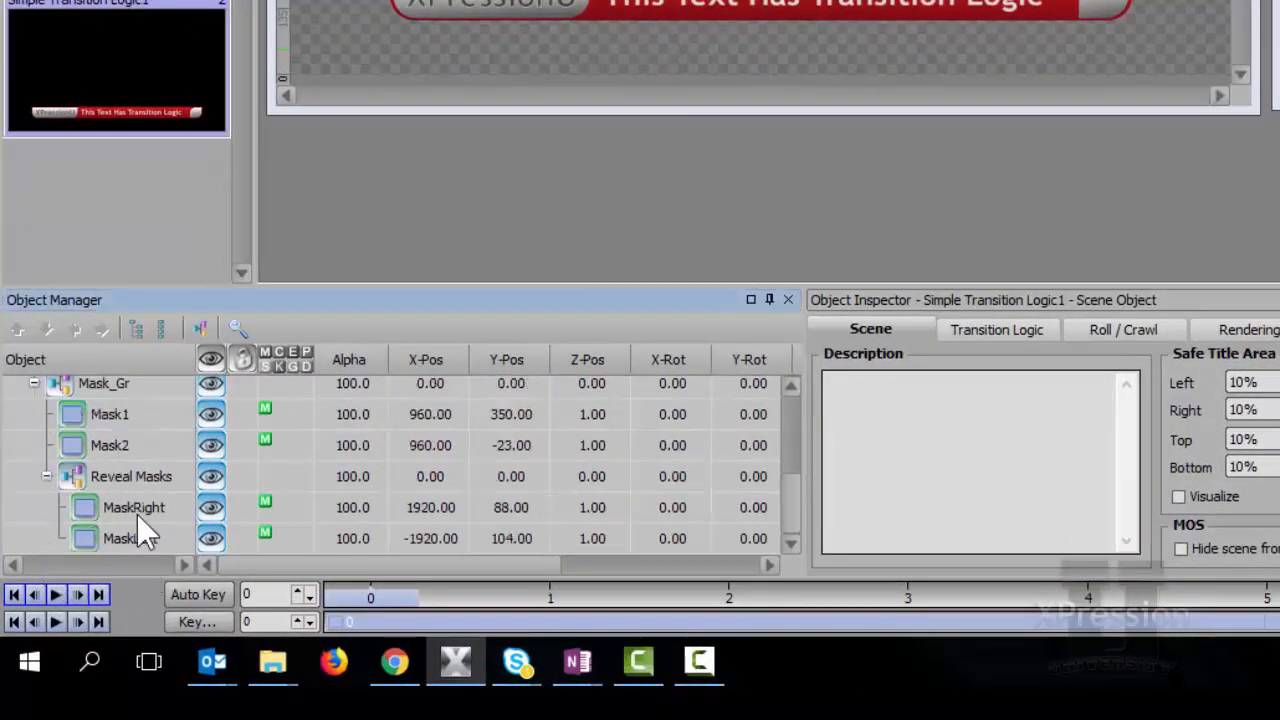
pyautogui.click(137, 516)
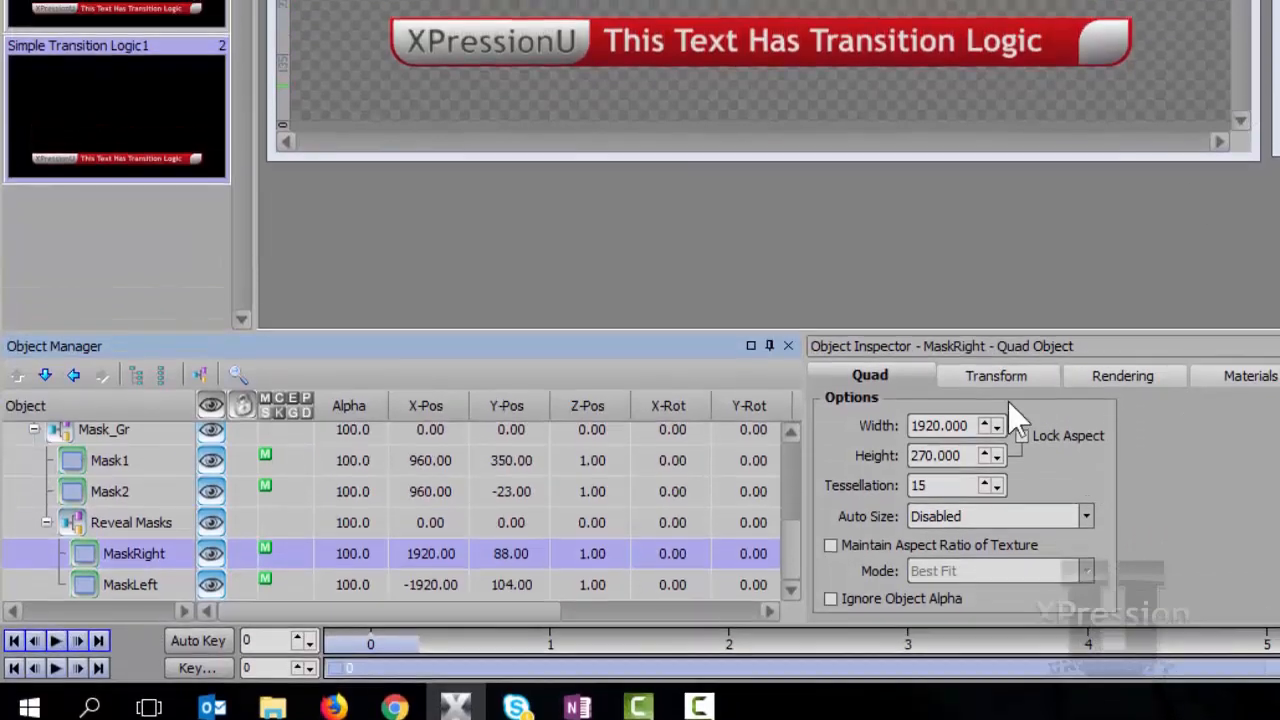
pyautogui.click(996, 329)
pyautogui.moveTo(867, 487); pyautogui.dragTo(783, 487)
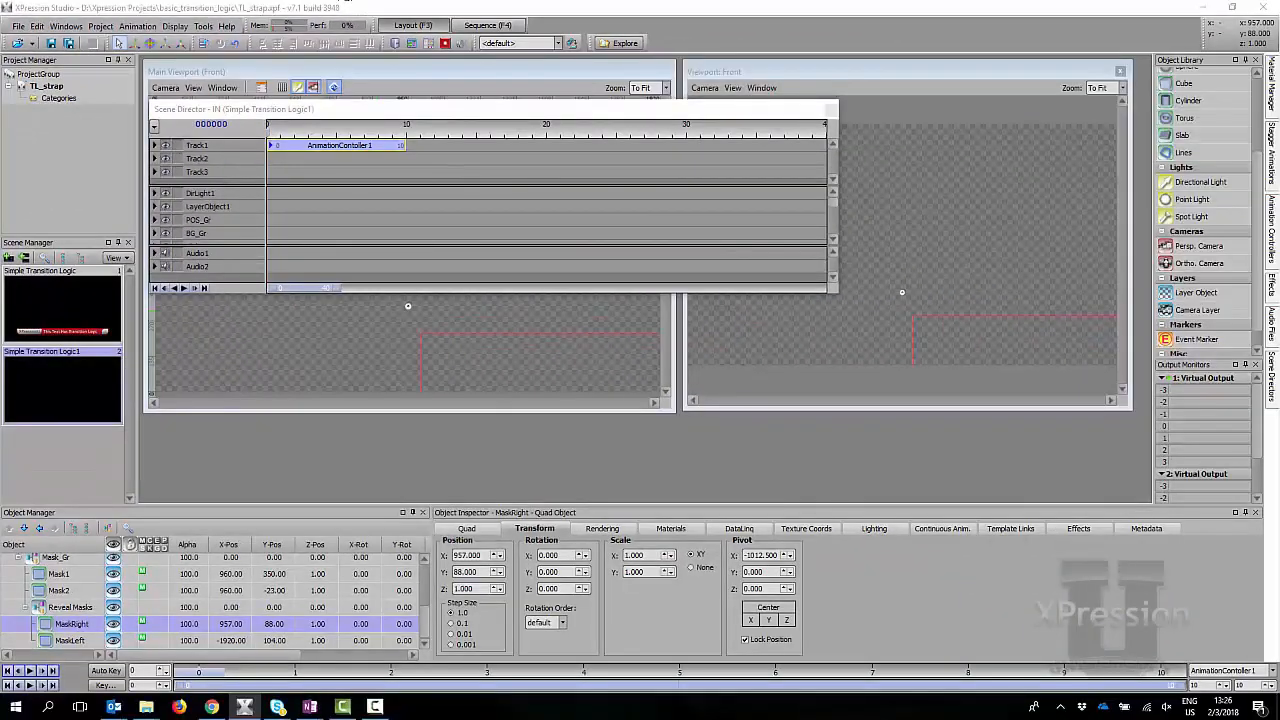
# Step: Examine the visual logic that links MaskRight's Position.X to MaskLeft through the Multiply block, and close the editor
pyautogui.moveTo(500, 0); pyautogui.dragTo(538, 8)
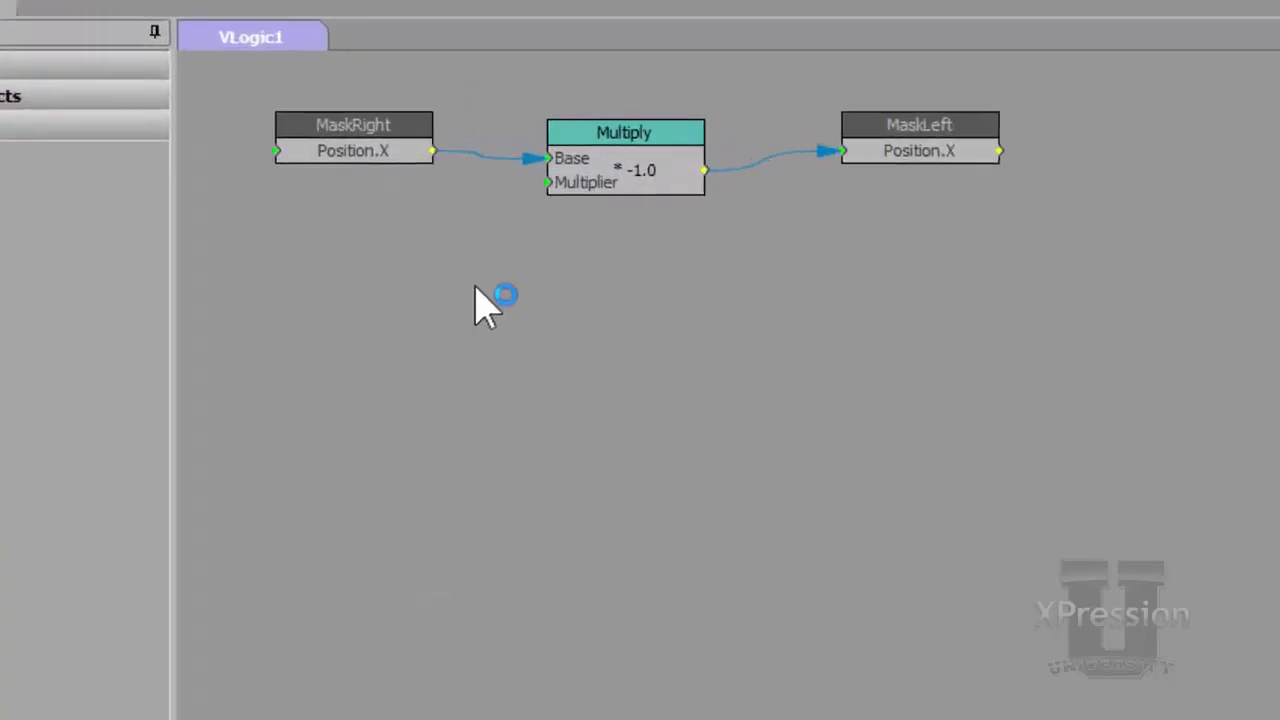
pyautogui.click(667, 185)
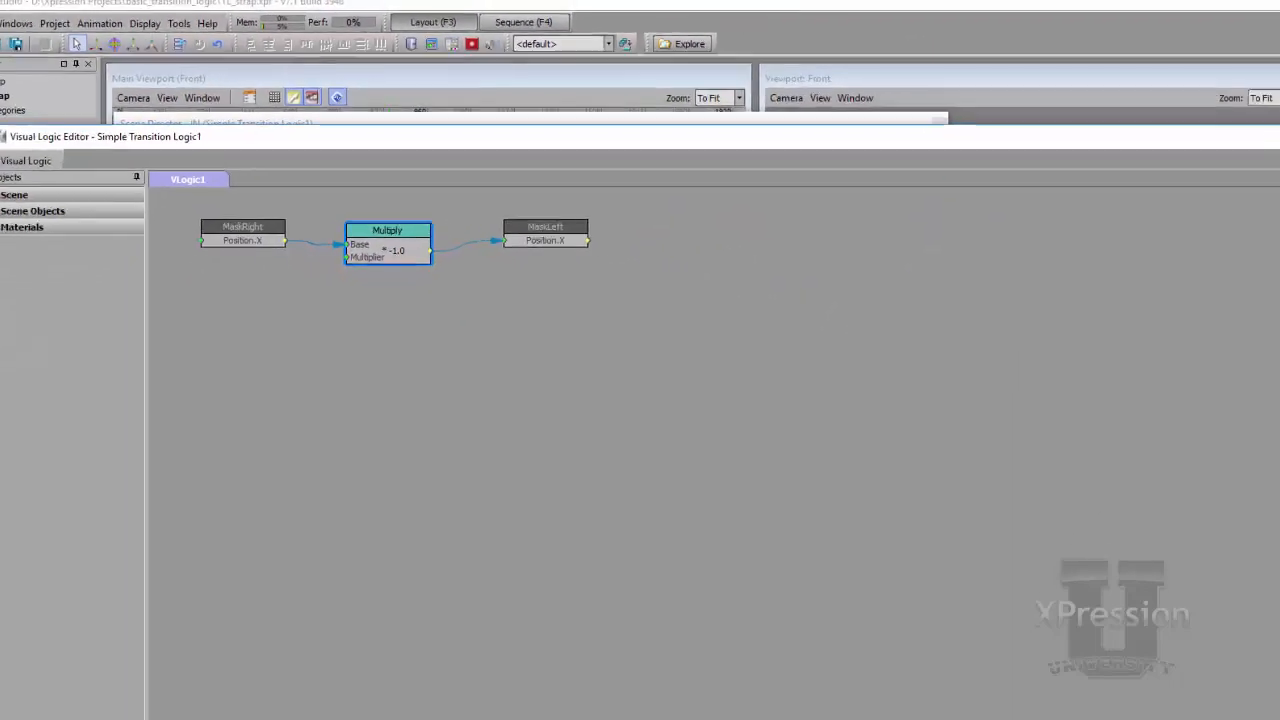
pyautogui.click(1228, 128)
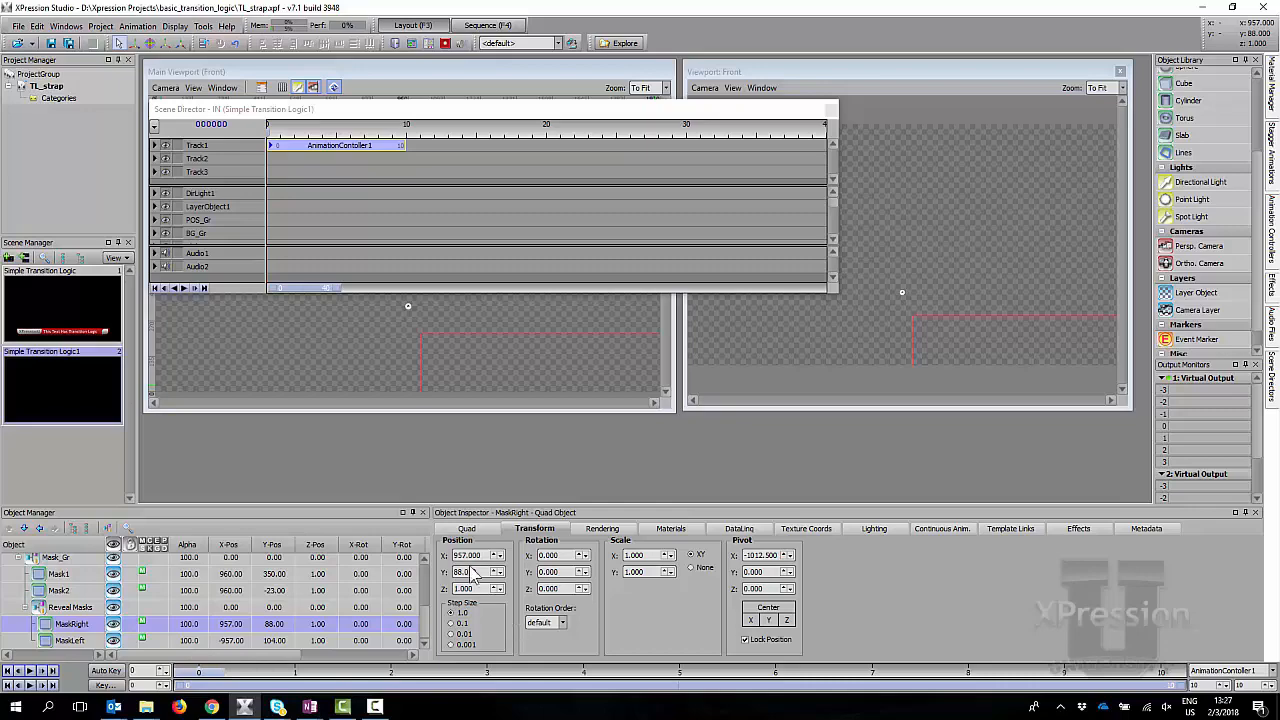
# Step: Try out the reveal by shifting MaskRight horizontally, and set its X position to 960
pyautogui.moveTo(468, 556); pyautogui.dragTo(468, 530)
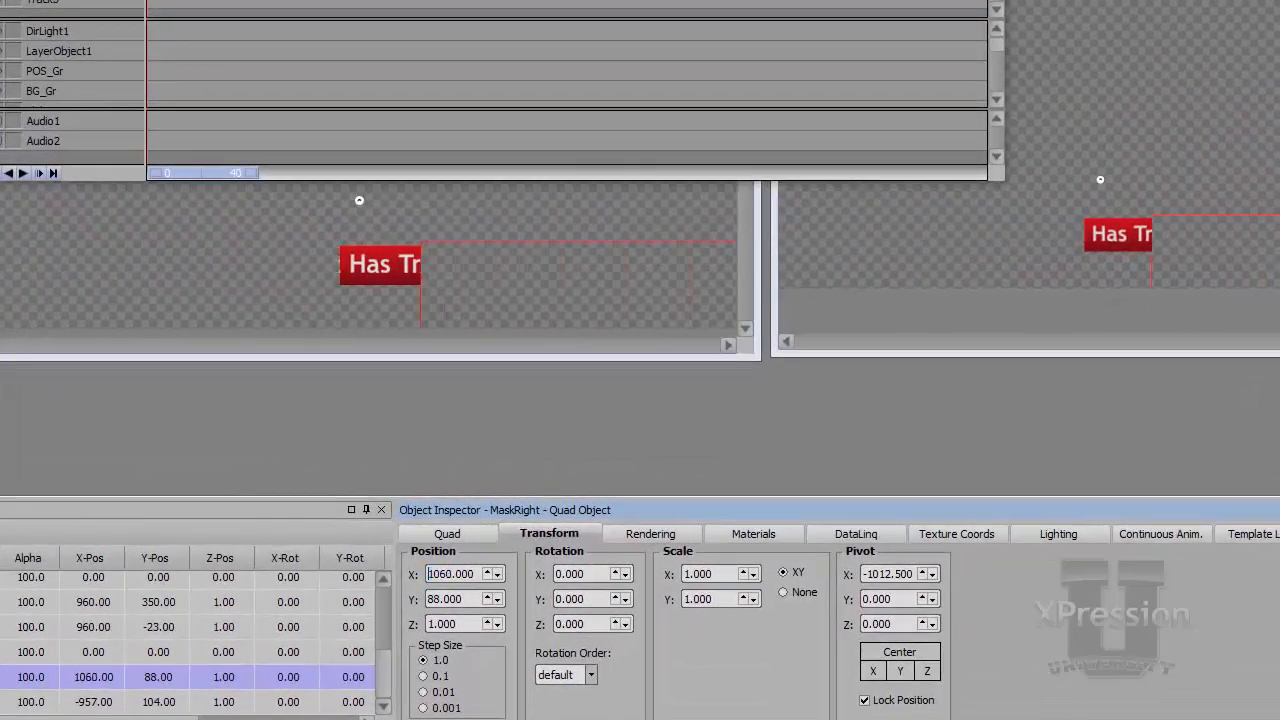
pyautogui.moveTo(497, 573); pyautogui.dragTo(497, 598)
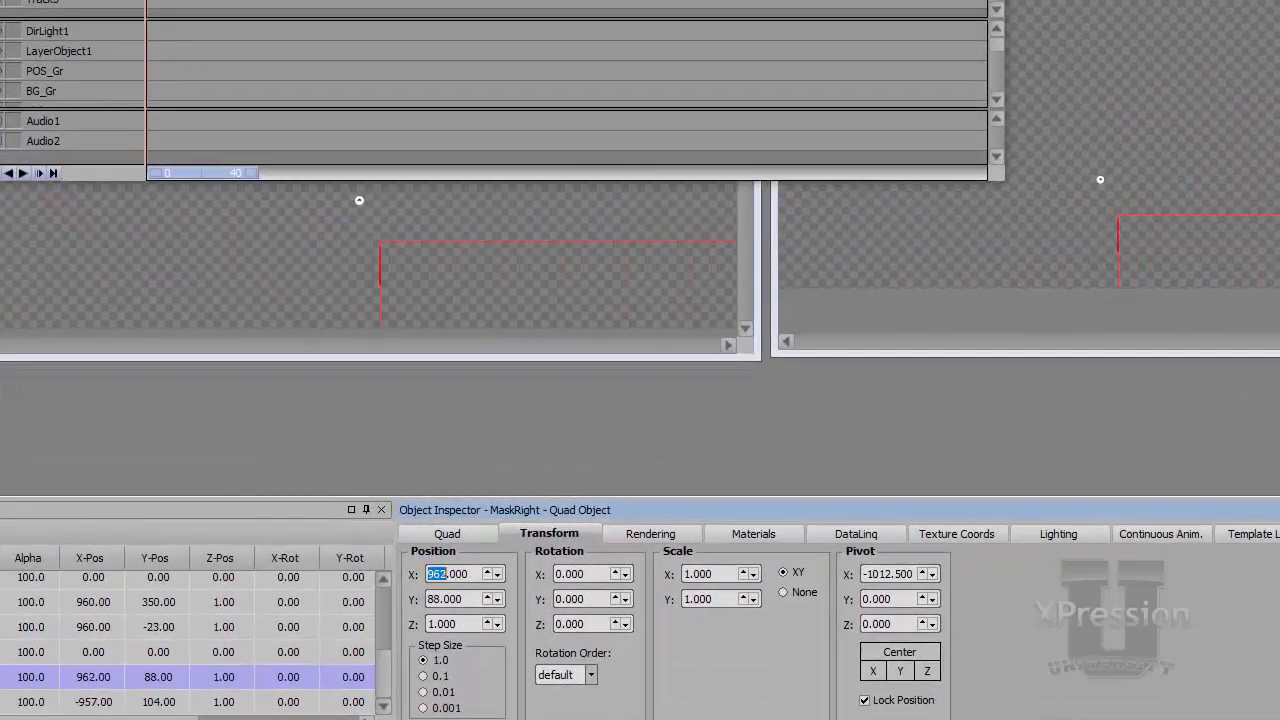
pyautogui.doubleClick(472, 577)
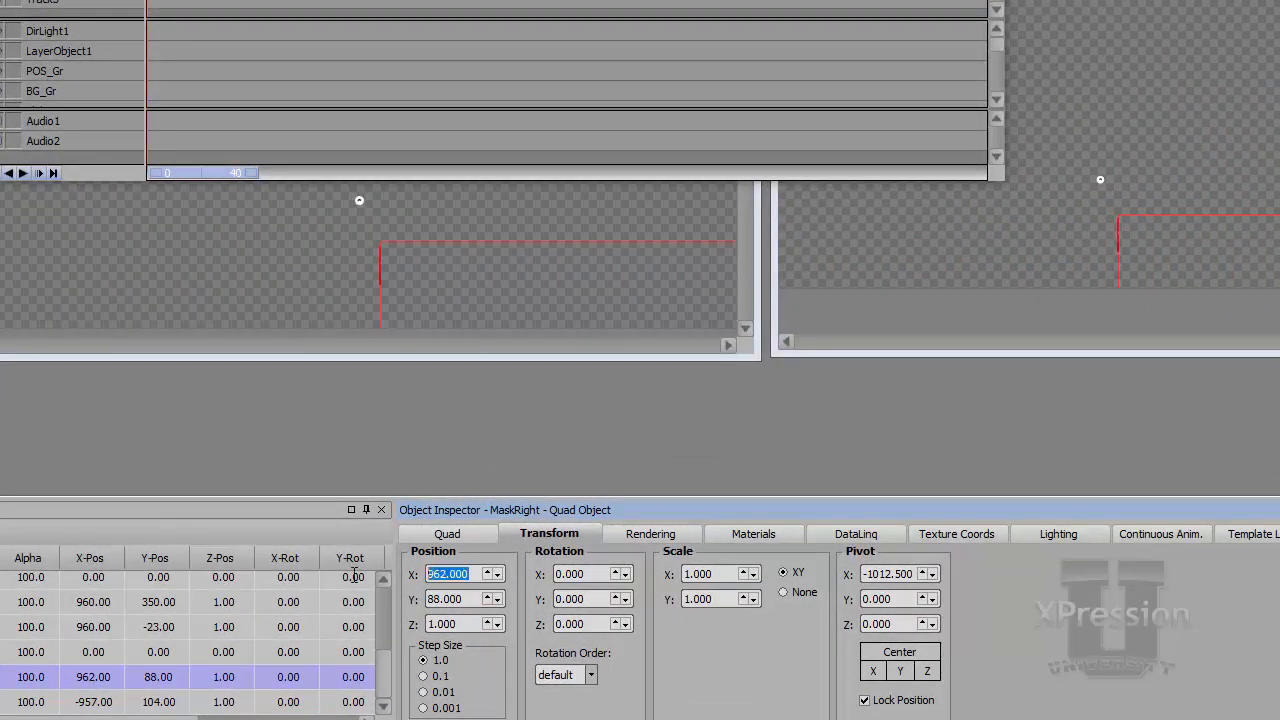
pyautogui.write('960')
# Step: Set a keyframe for MaskRight at frame 0 on the X position only, excluding the other position axes, rotation, scale and alpha
pyautogui.hotkey('ctrl', 'k')
pyautogui.click(710, 217)
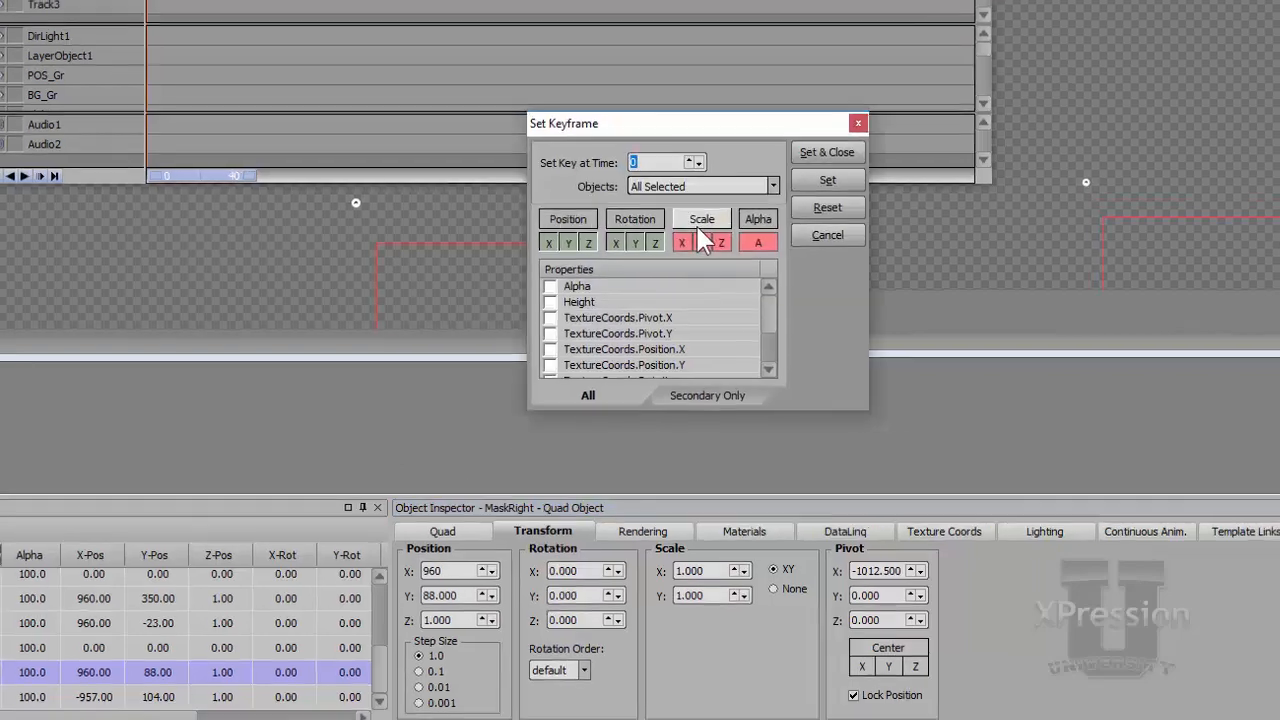
pyautogui.click(642, 217)
pyautogui.click(574, 217)
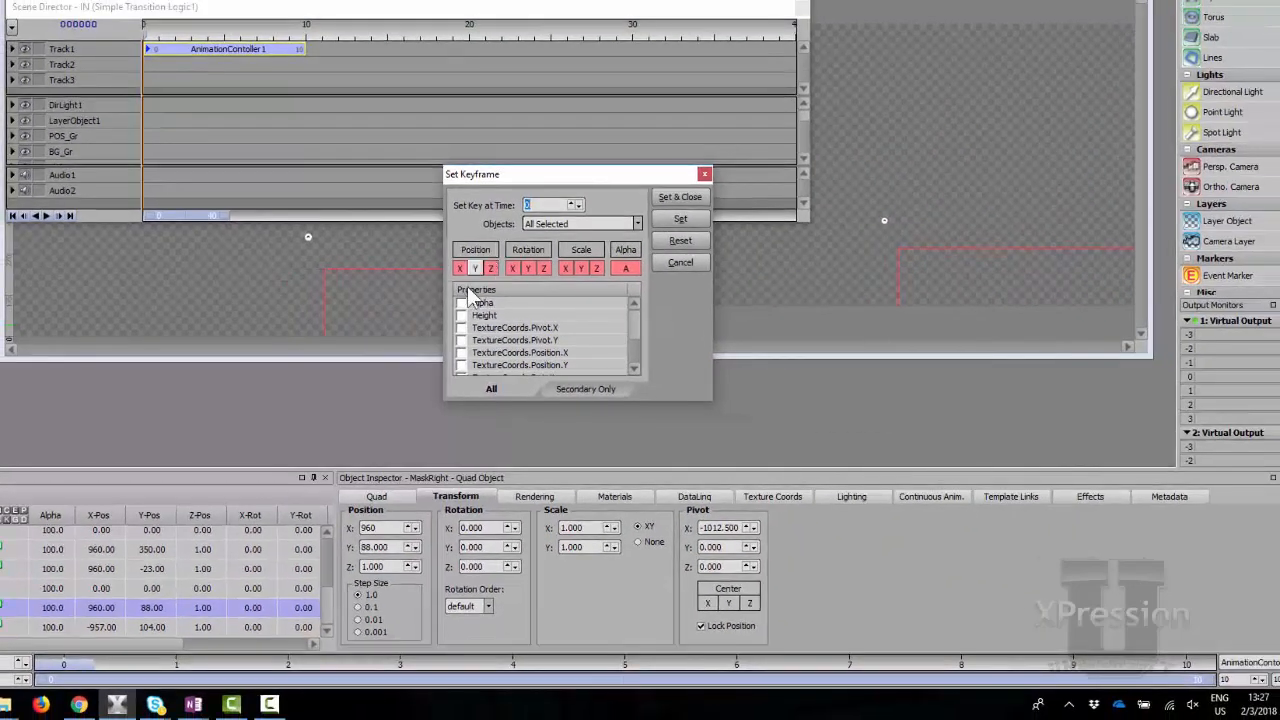
pyautogui.click(475, 268)
pyautogui.click(459, 268)
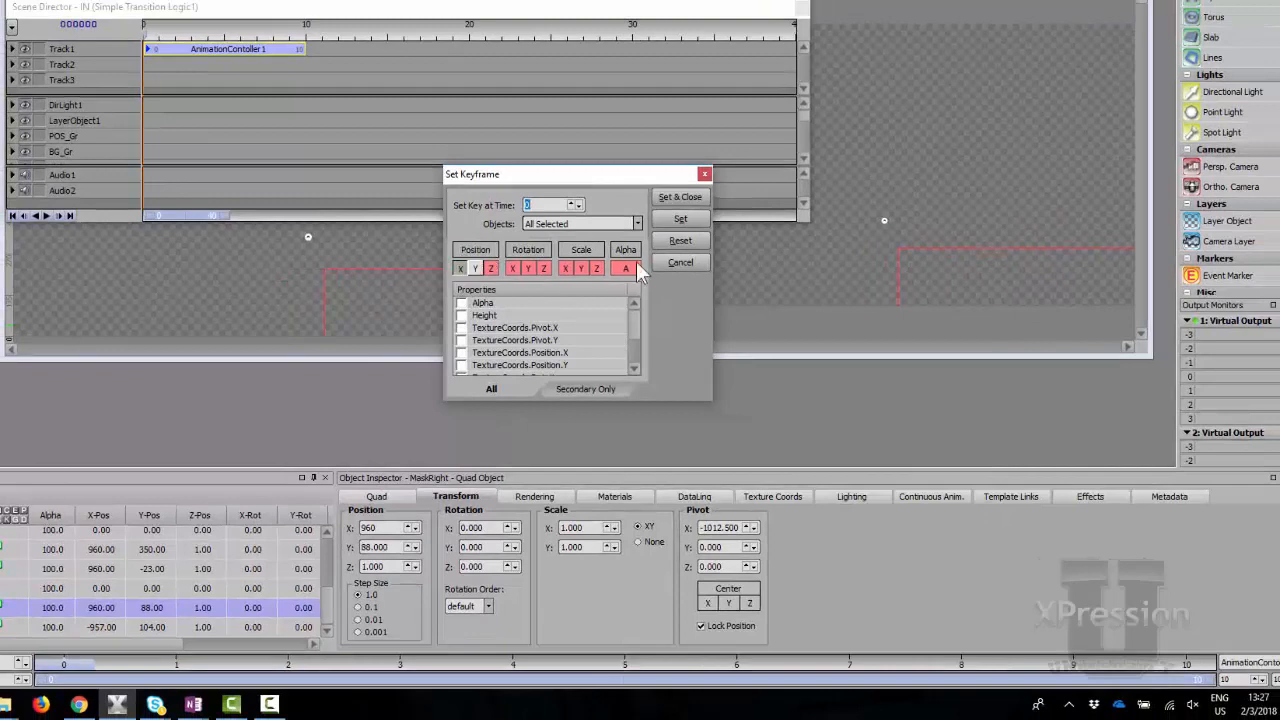
pyautogui.click(675, 200)
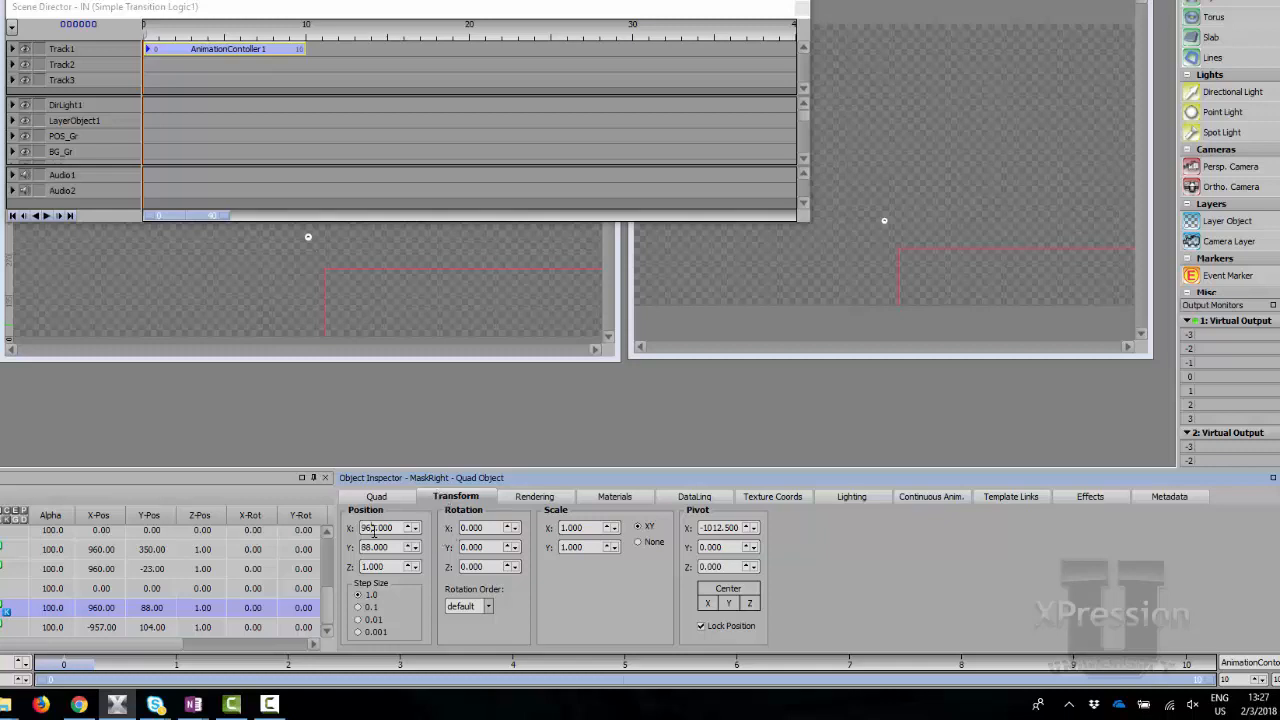
# Step: Set MaskRight's X position to 1920 at frame 10 and keyframe it there
pyautogui.moveTo(373, 530); pyautogui.dragTo(357, 535)
pyautogui.scroll(20, 357, 535)
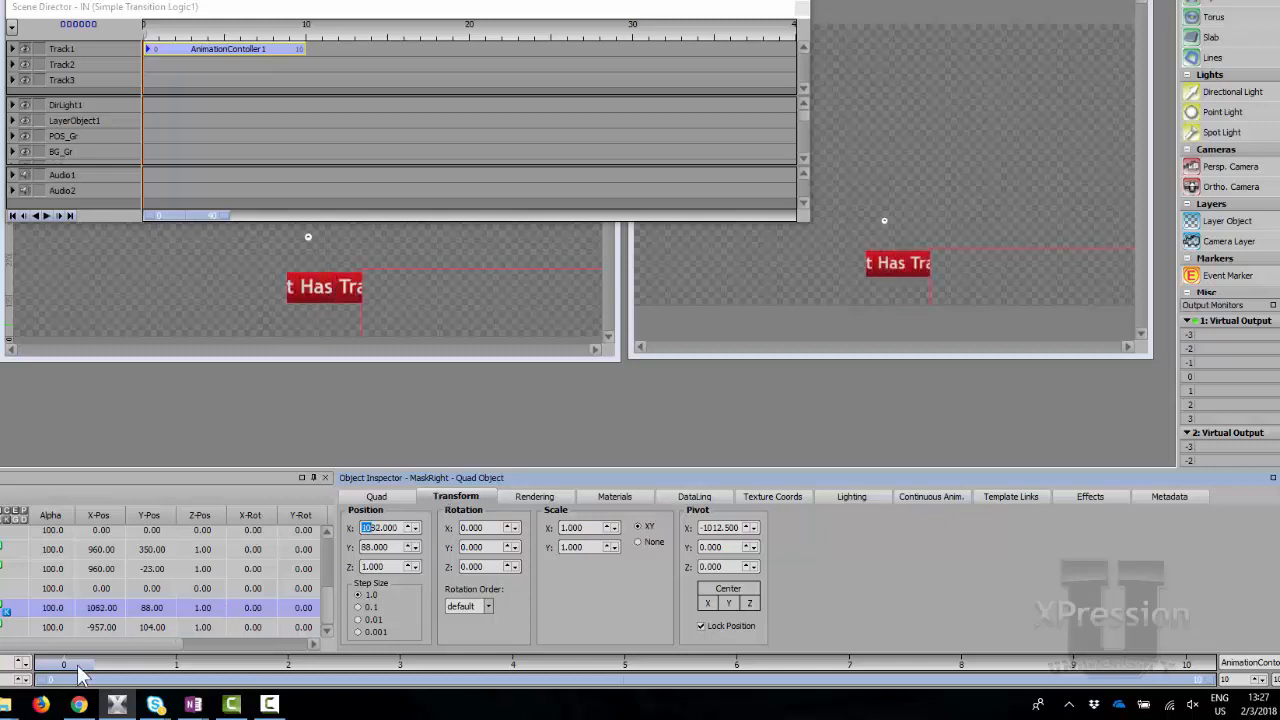
pyautogui.moveTo(120, 674); pyautogui.dragTo(1208, 664)
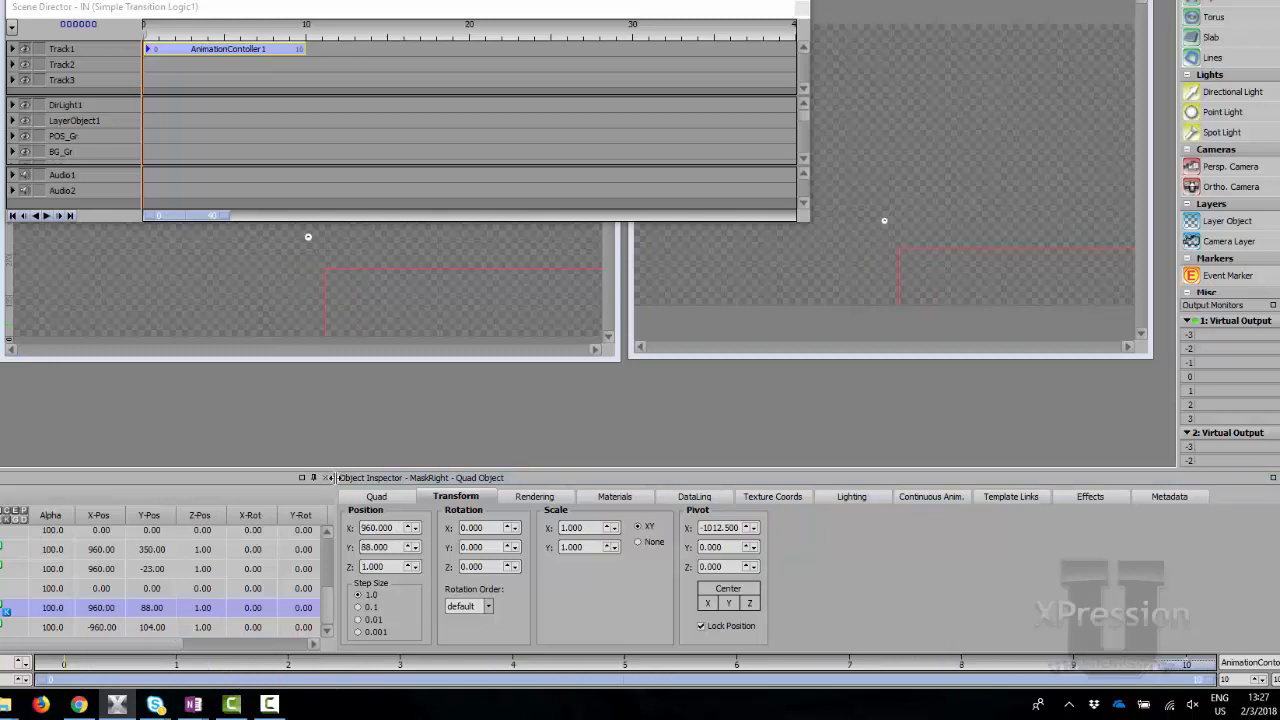
pyautogui.moveTo(372, 528); pyautogui.dragTo(360, 293)
pyautogui.write('1920')
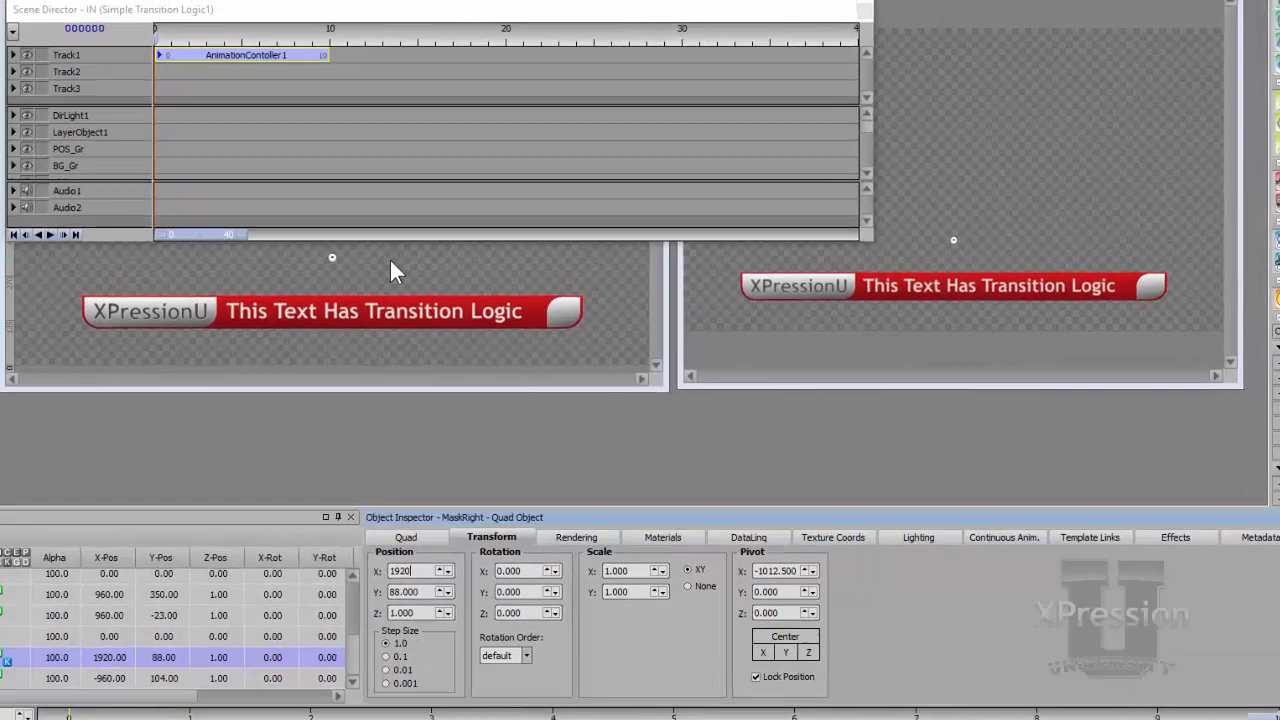
pyautogui.press('k')
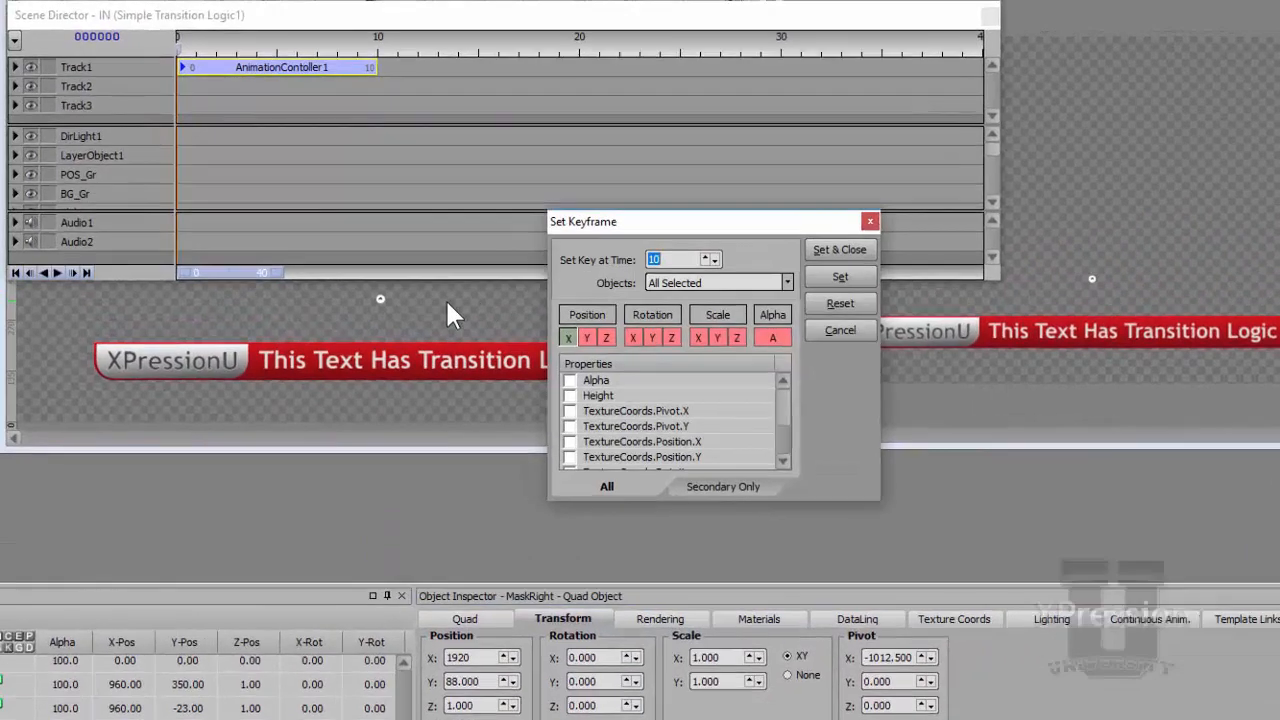
pyautogui.press('Return')
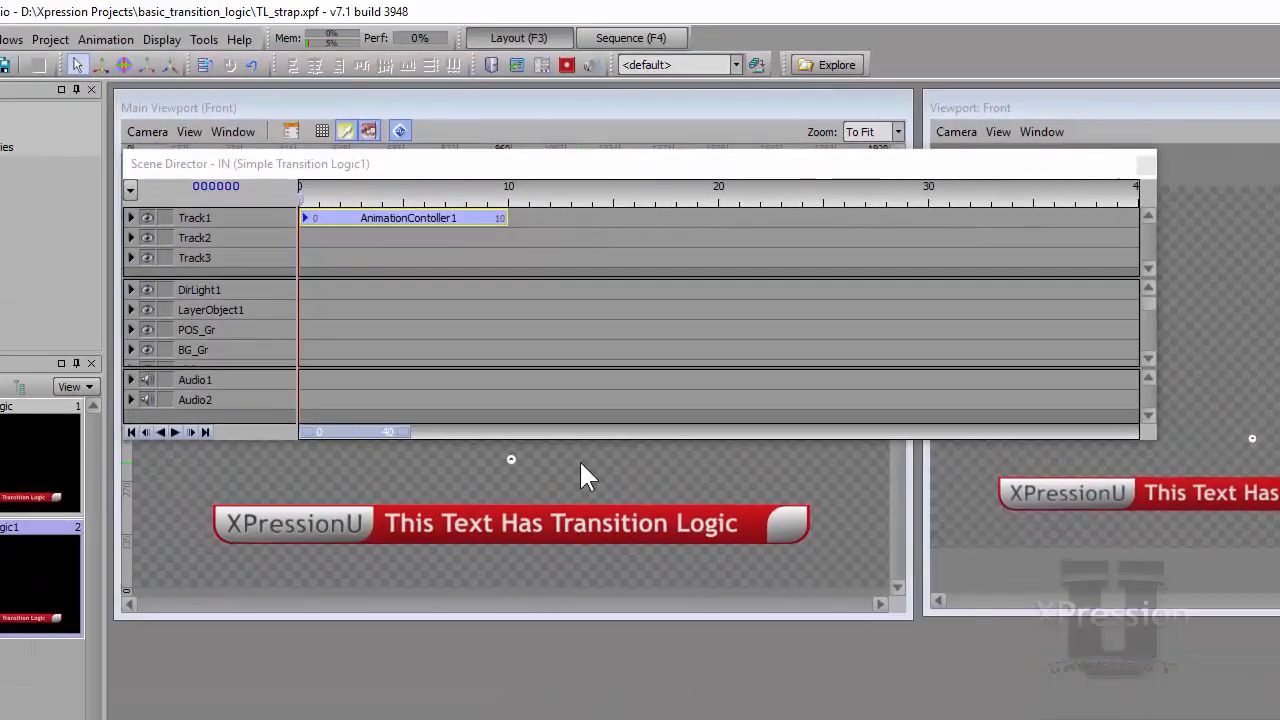
# Step: Preview the mask reveal in the IN scene director's timeline and close its window
pyautogui.moveTo(410, 194); pyautogui.dragTo(197, 190)
pyautogui.press('space')
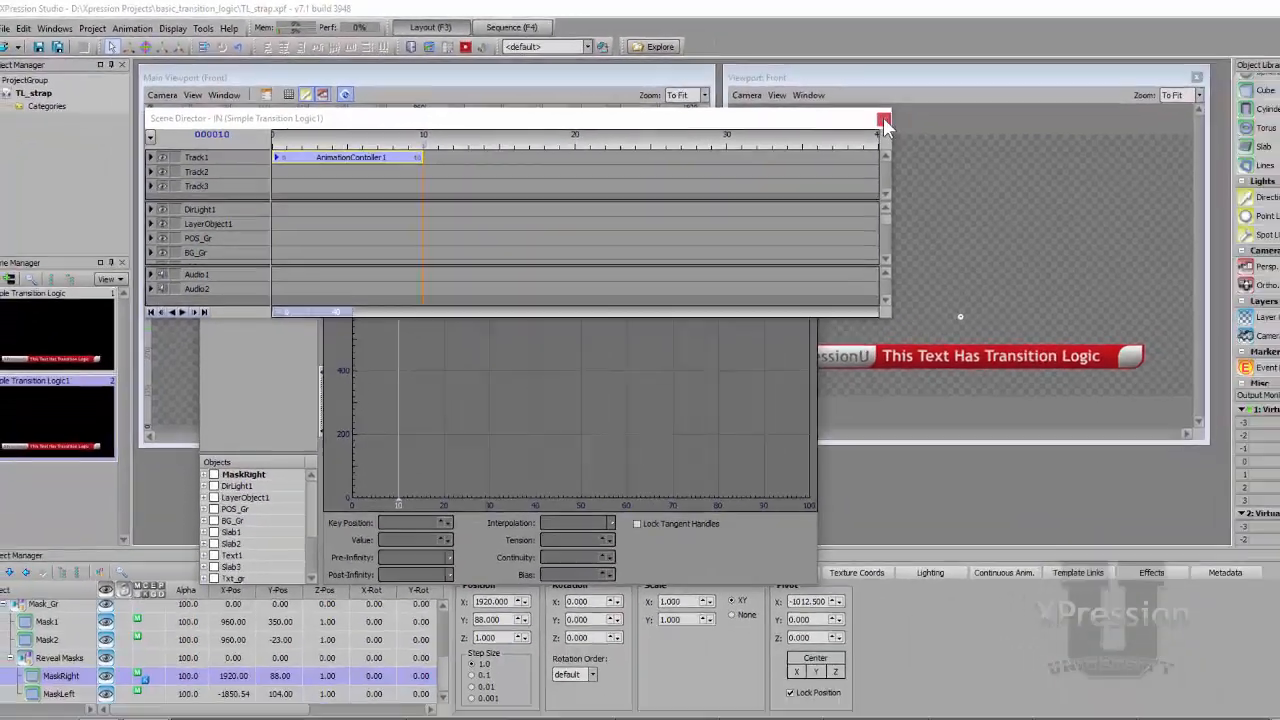
pyautogui.click(884, 121)
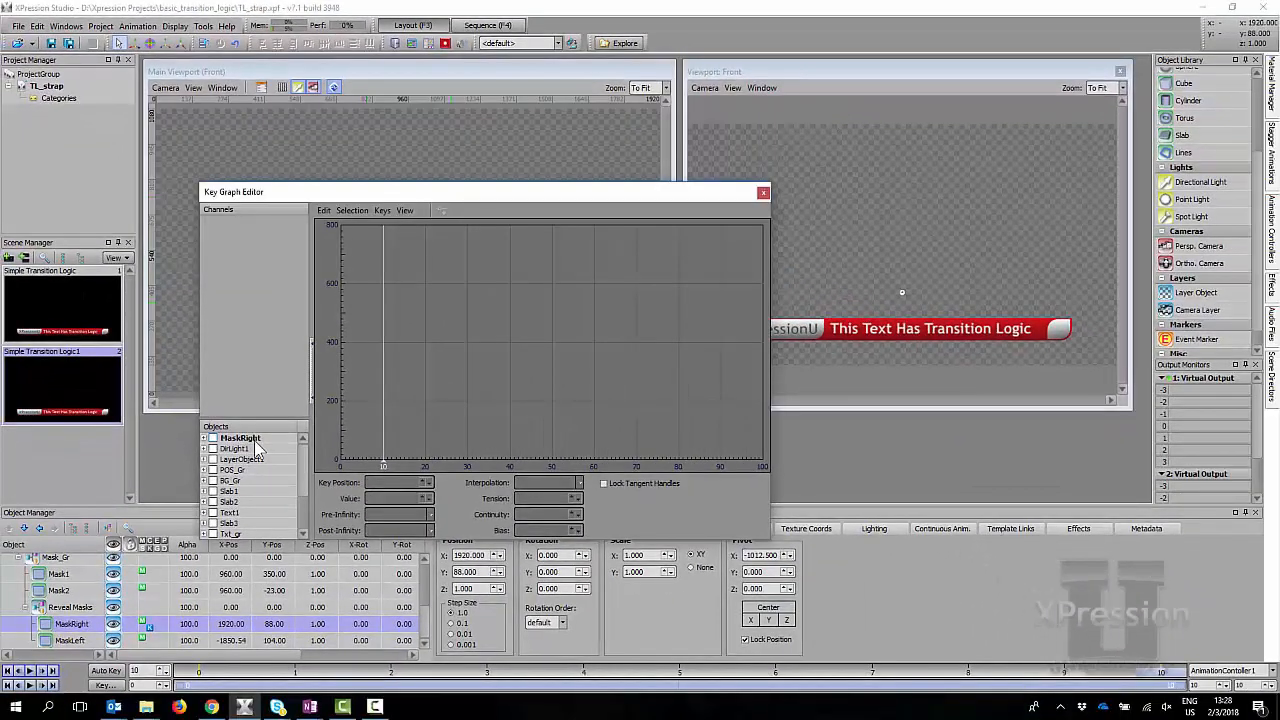
# Step: Ease MaskRight's Position.X curve in the Key Graph Editor by stretching the frame 10 key's tangent back to about frame 1
pyautogui.click(212, 438)
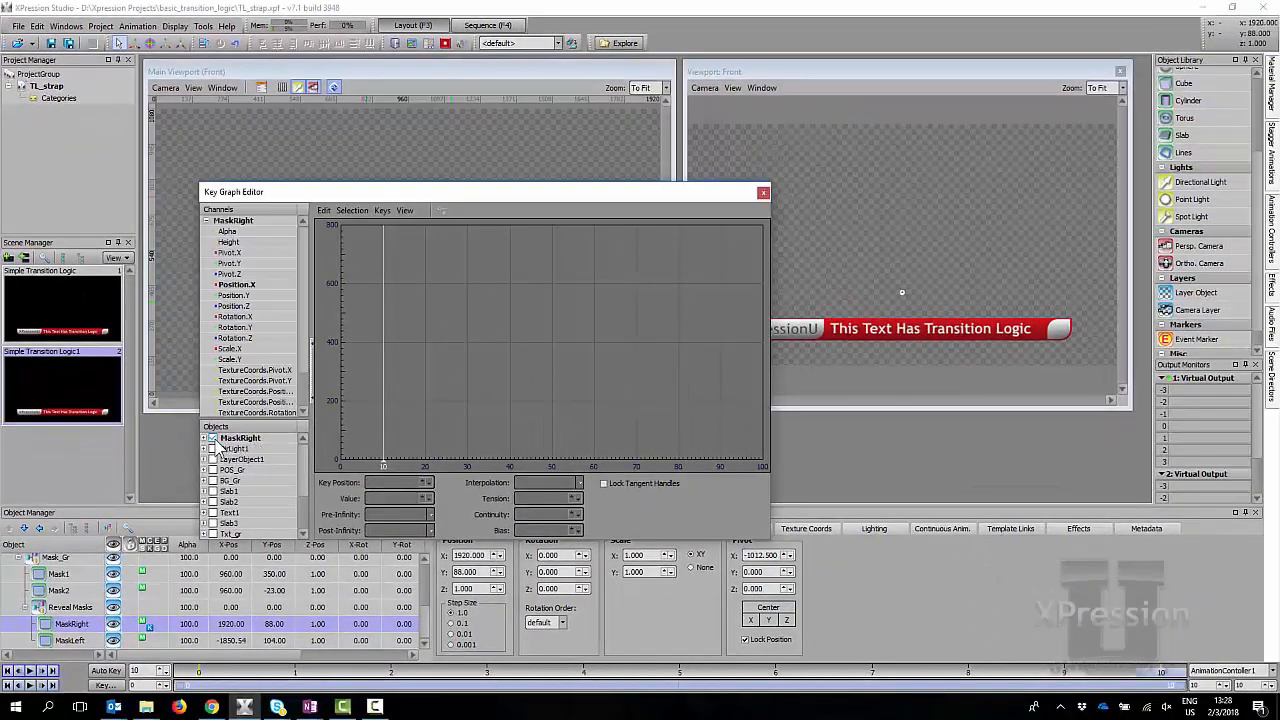
pyautogui.click(238, 286)
pyautogui.moveTo(780, 283); pyautogui.dragTo(411, 242)
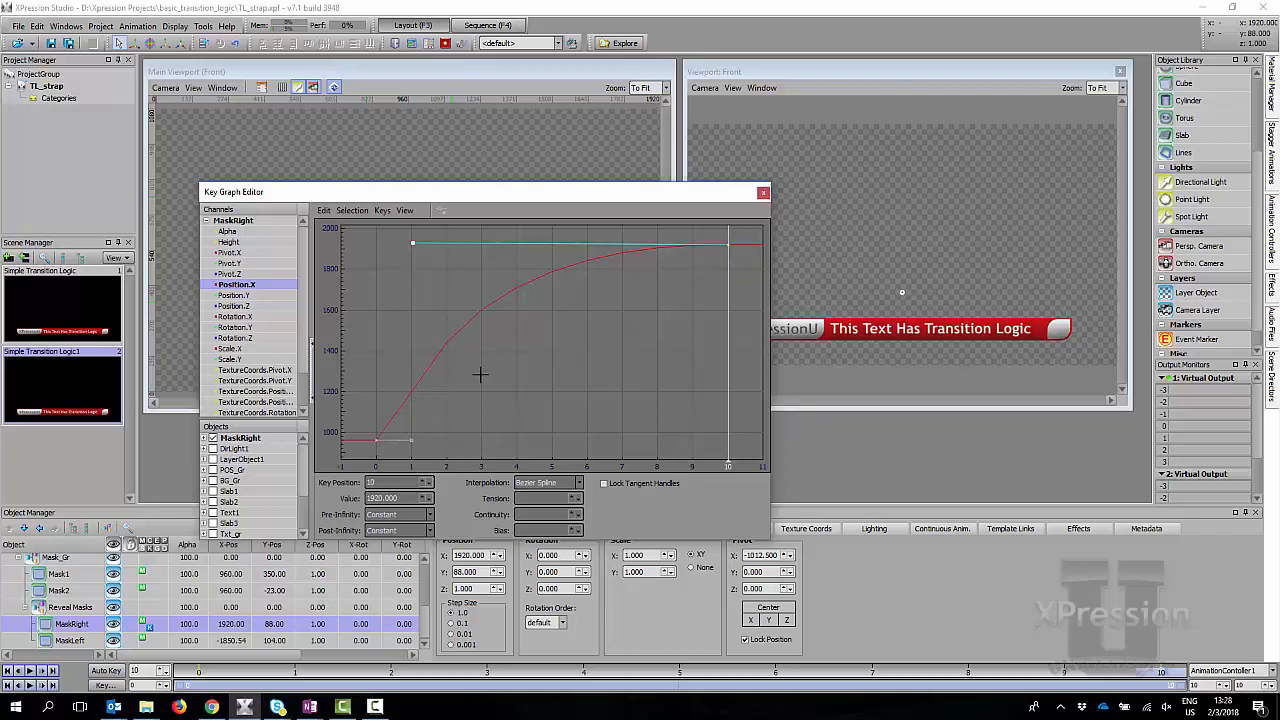
pyautogui.click(763, 192)
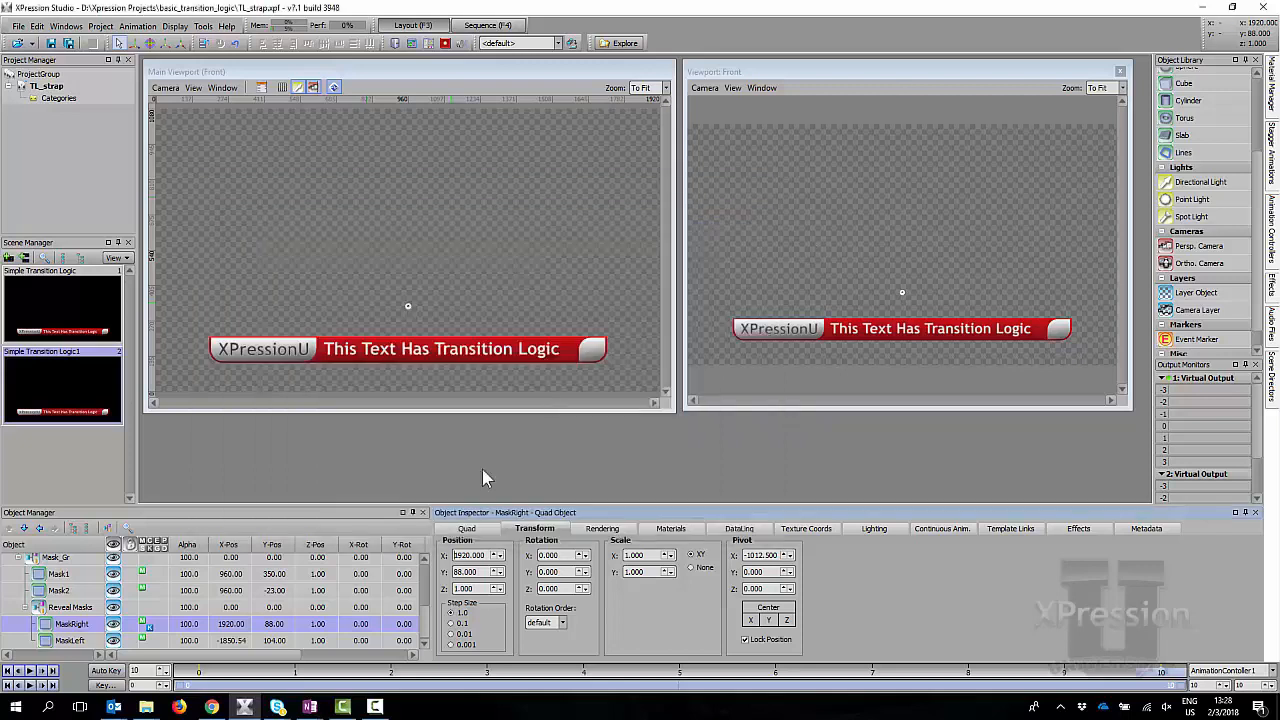
# Step: Play back the eased MaskRight reveal animation
pyautogui.click(27, 686)
pyautogui.click(27, 686)
pyautogui.click(27, 686)
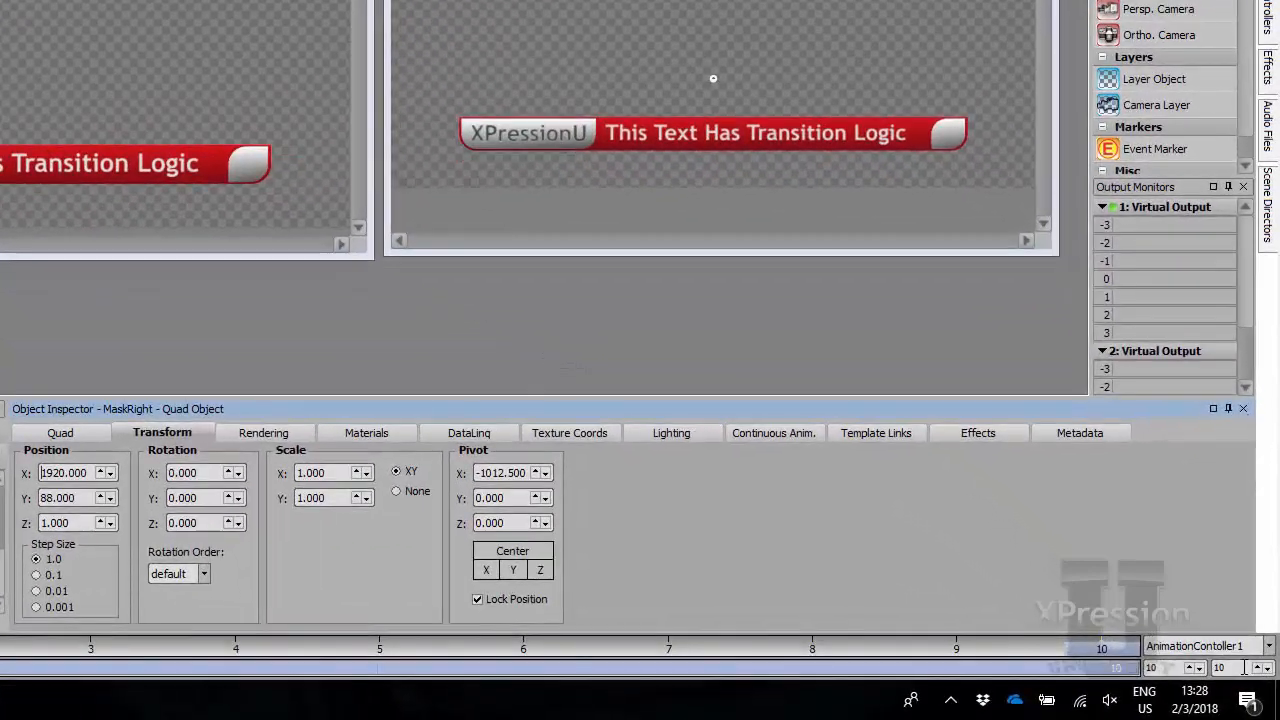
# Step: Extend AnimationContoller1 to 20 frames and move MaskRight's frame 10 key to frame 20
pyautogui.moveTo(1235, 674); pyautogui.dragTo(1217, 674)
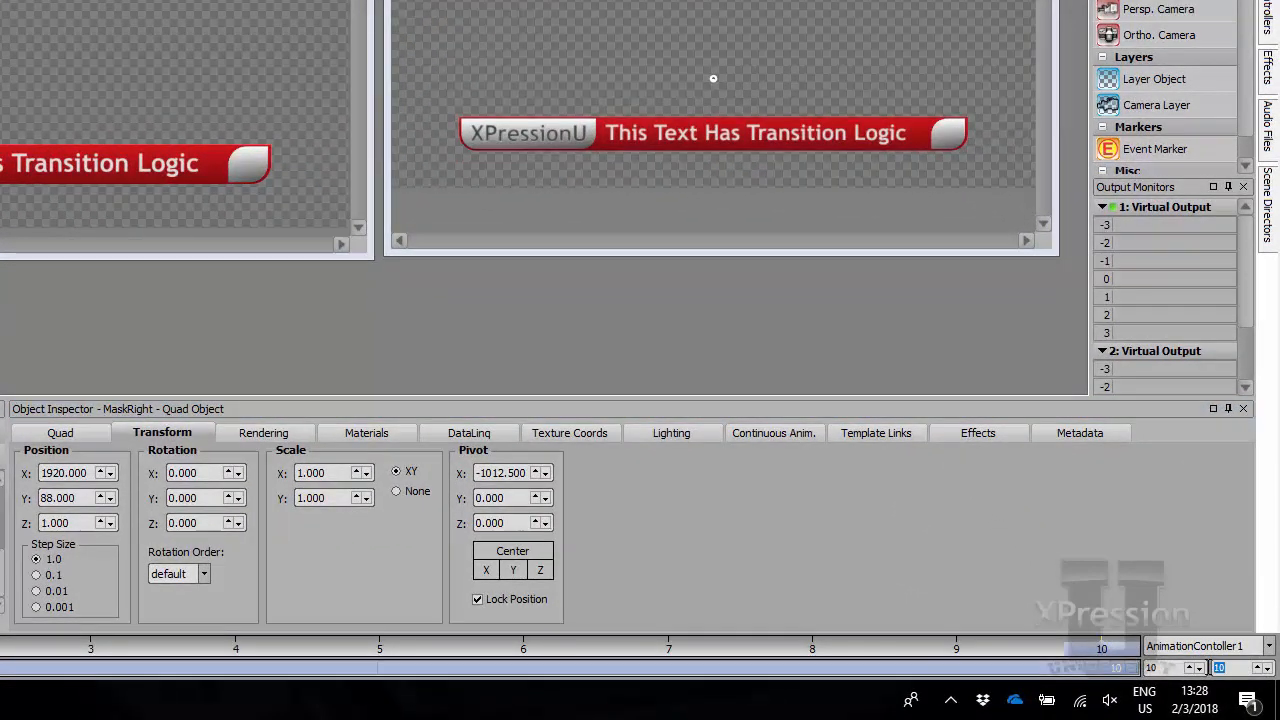
pyautogui.write('20')
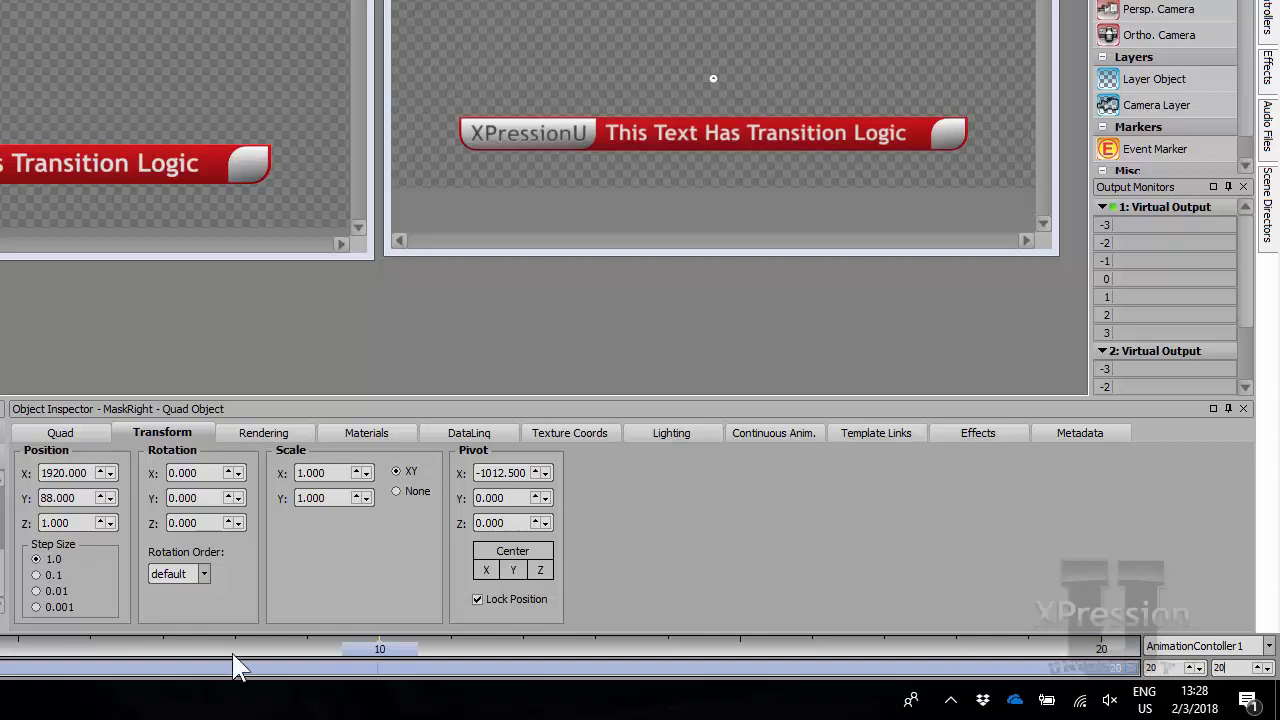
pyautogui.rightClick(396, 647)
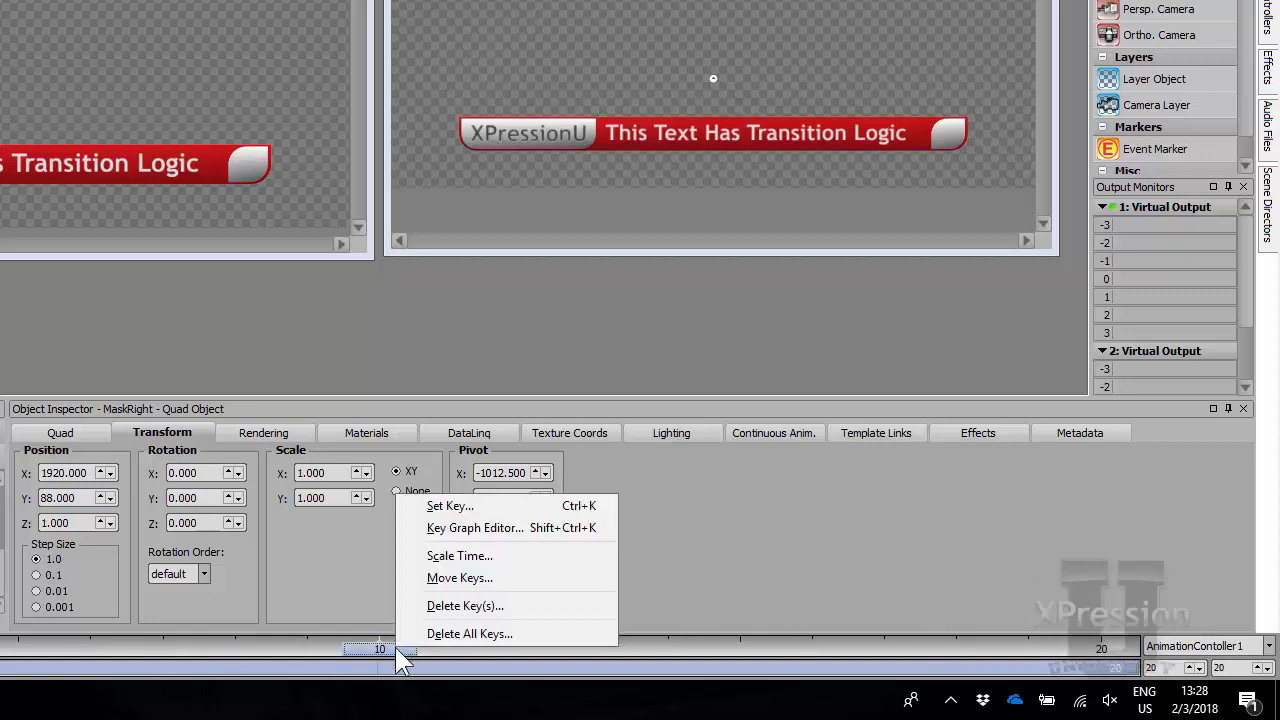
pyautogui.click(457, 585)
pyautogui.moveTo(217, 273); pyautogui.dragTo(181, 274)
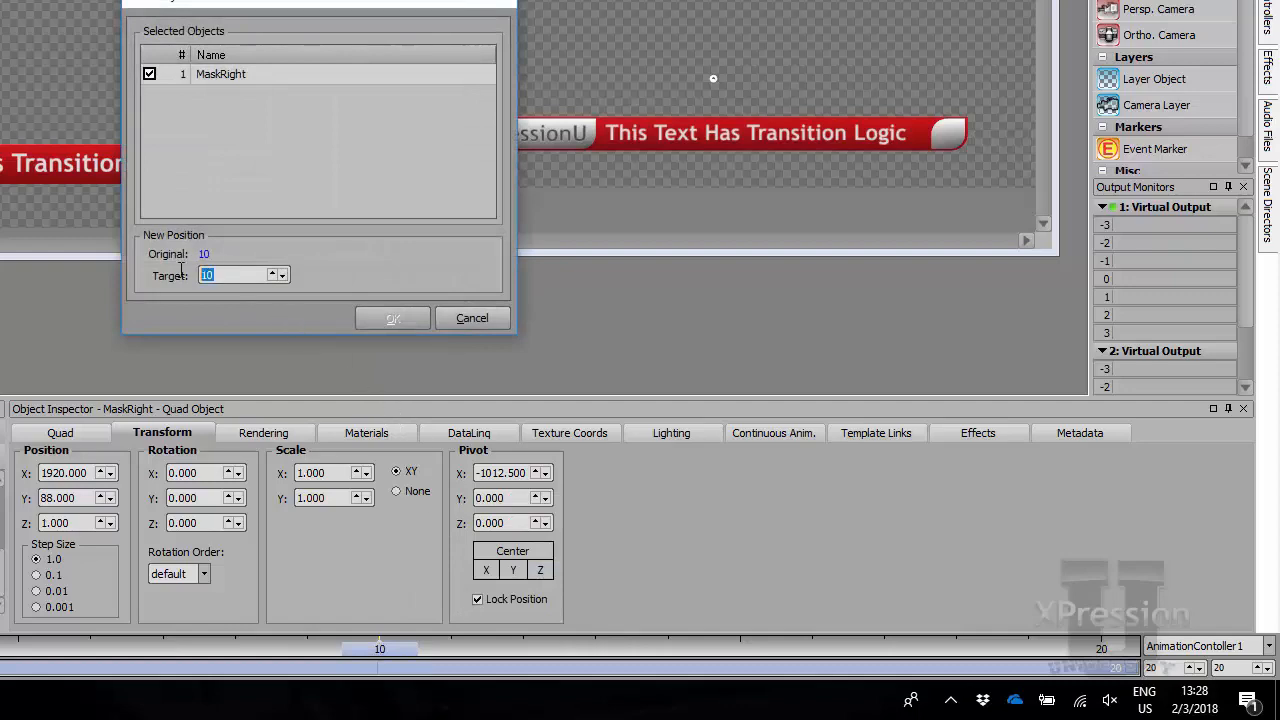
pyautogui.write('20')
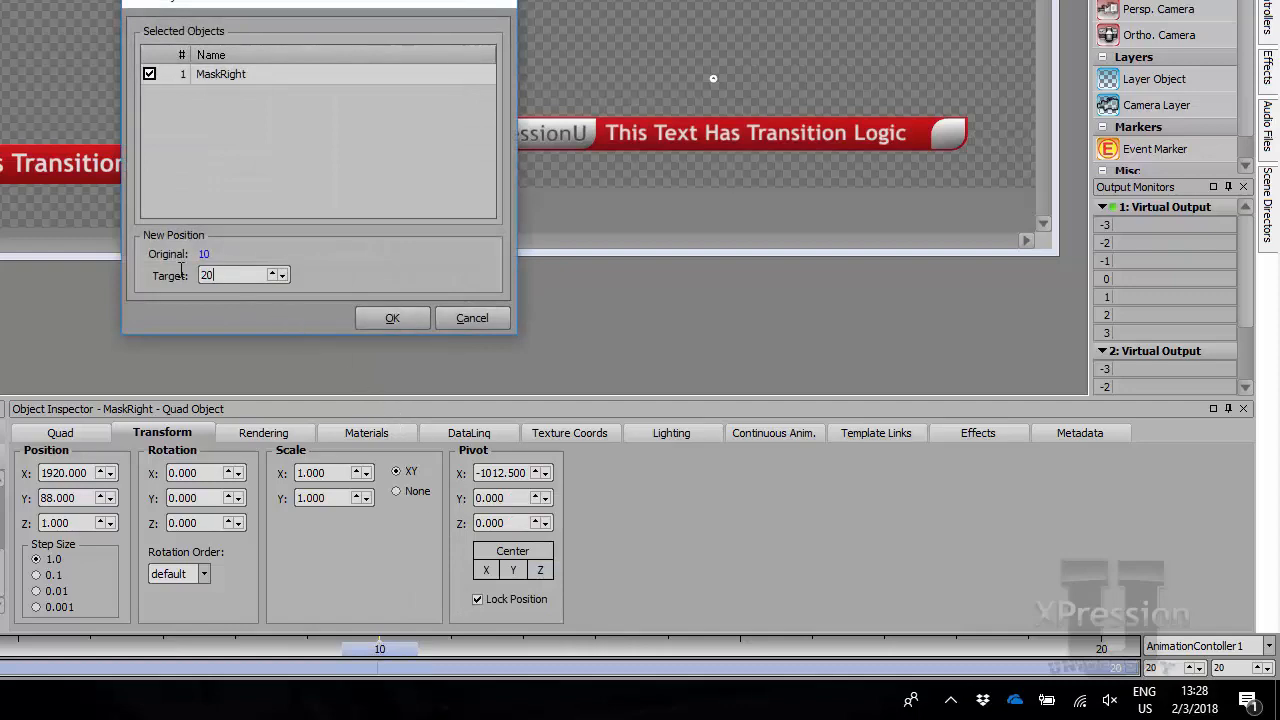
pyautogui.click(392, 318)
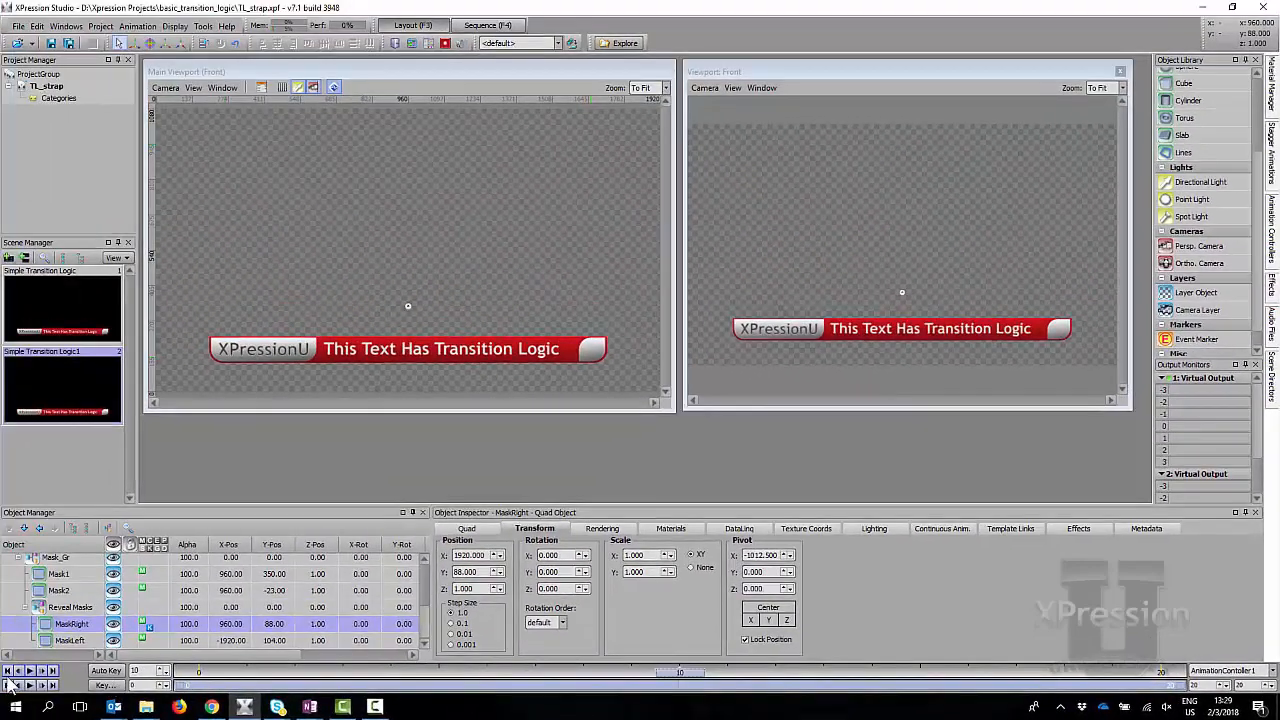
# Step: Play back the 20-frame MaskRight reveal from the first frame
pyautogui.click(8, 685)
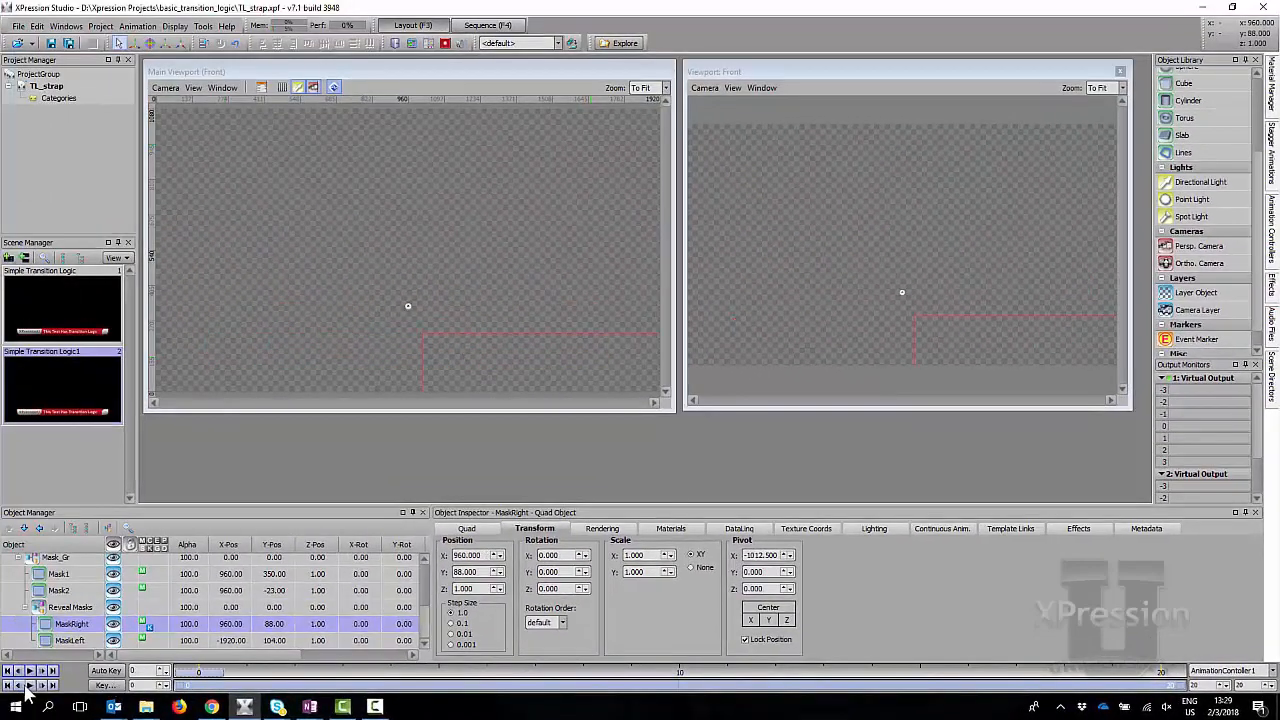
pyautogui.click(30, 686)
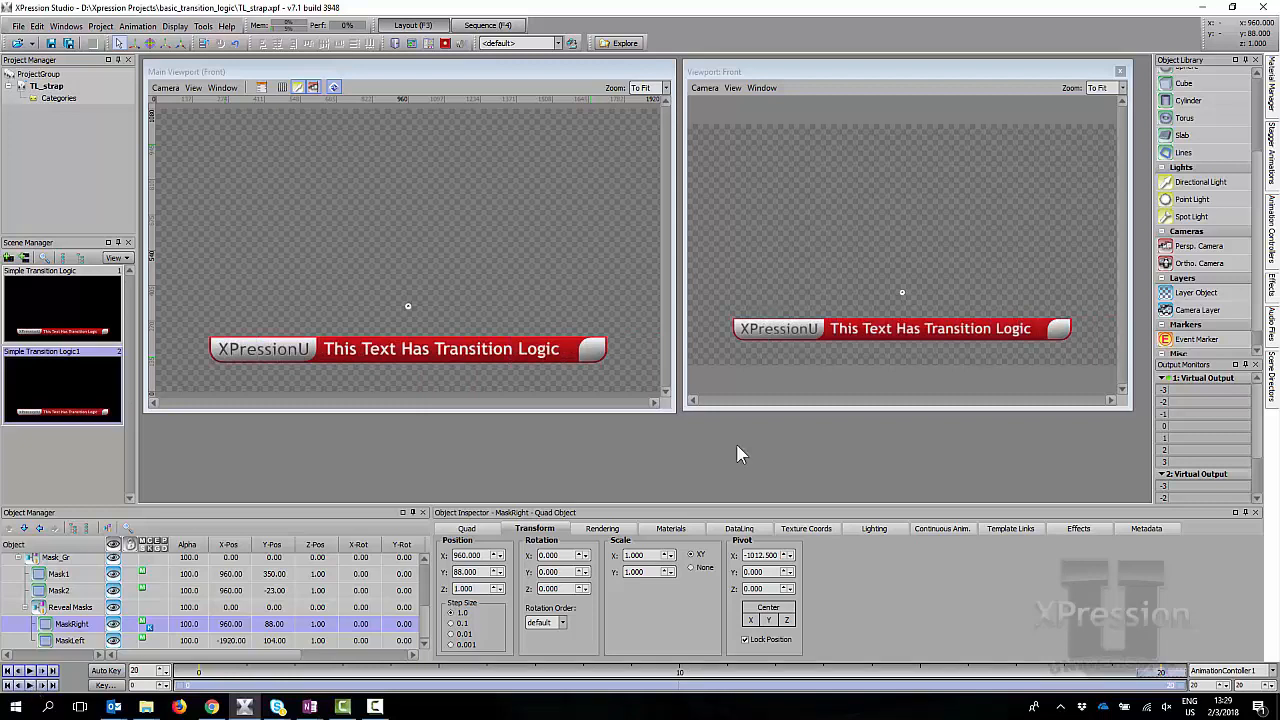
# Step: Place AnimationContoller1 at frame 0 on Track1 of the OUT scene director and play it back
pyautogui.click(1271, 372)
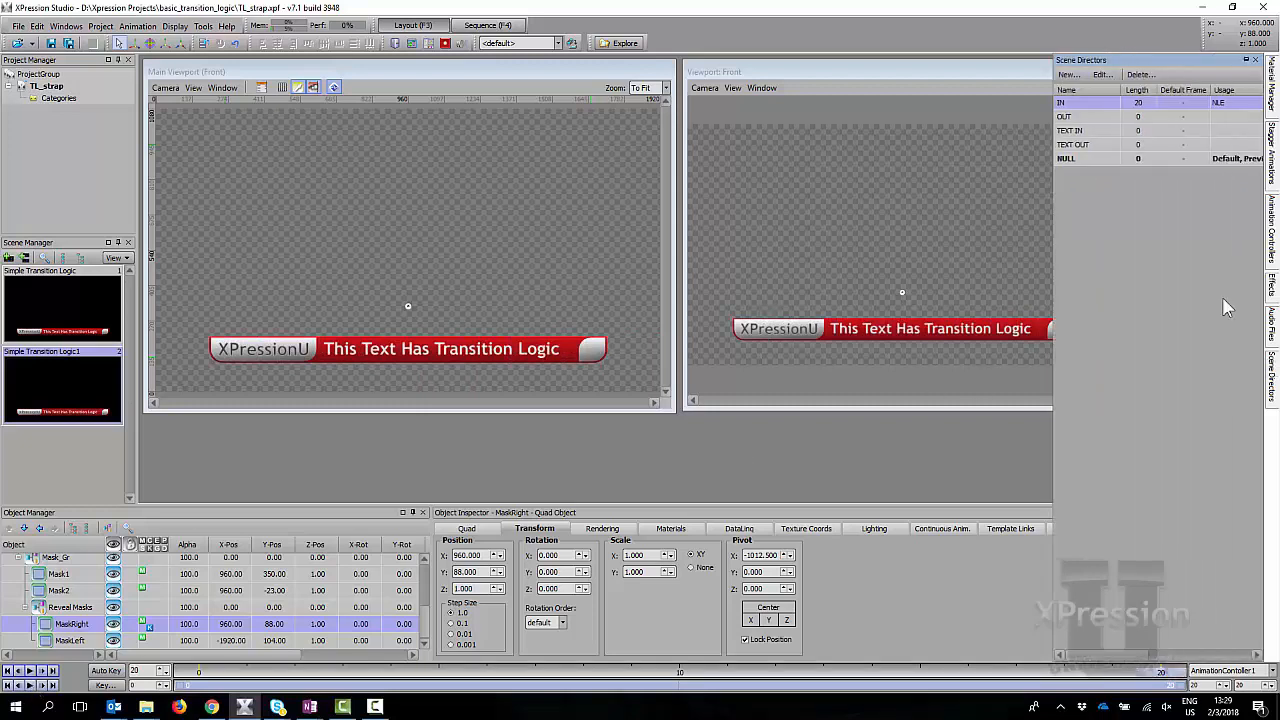
pyautogui.doubleClick(1098, 117)
pyautogui.moveTo(655, 262); pyautogui.dragTo(533, 103)
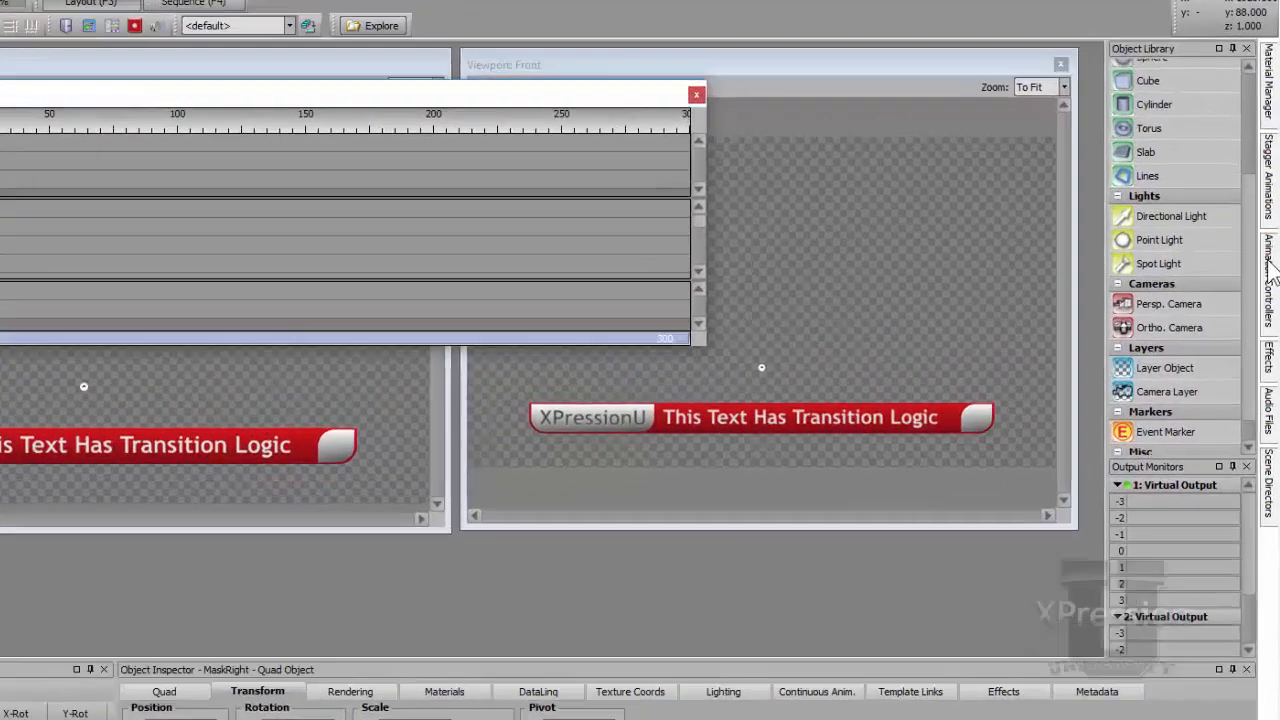
pyautogui.click(1270, 263)
pyautogui.click(1120, 95)
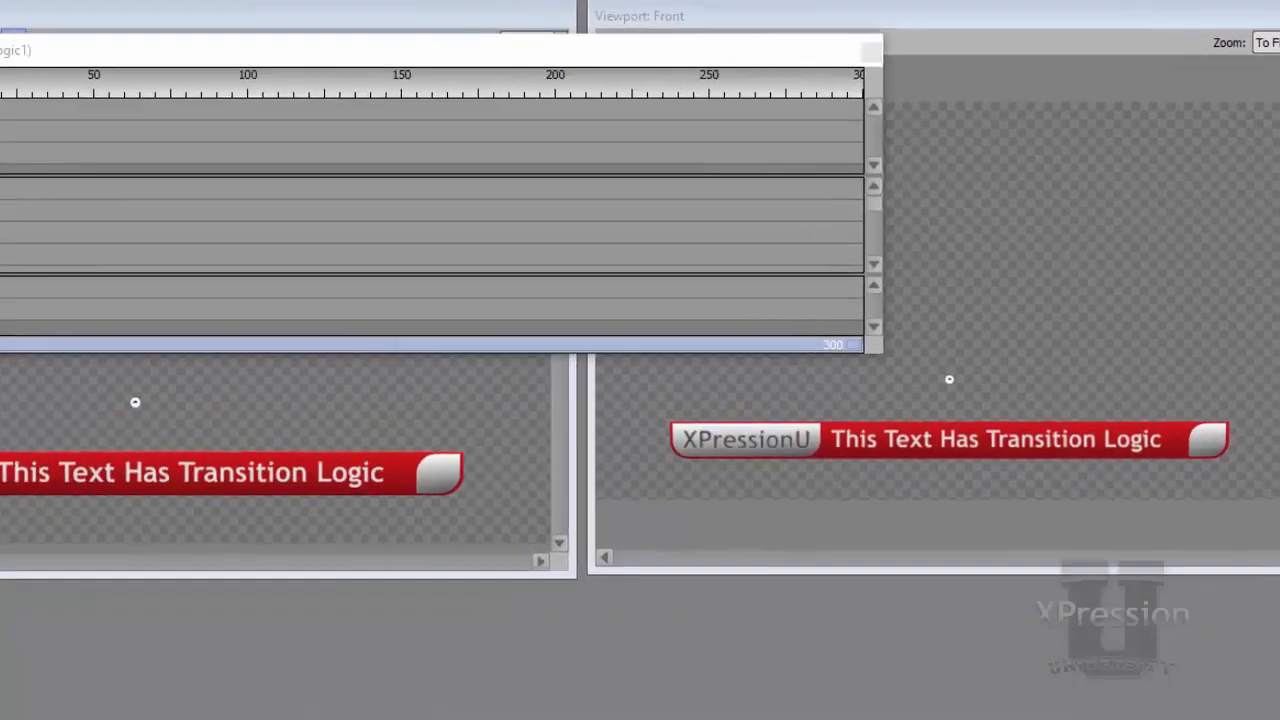
pyautogui.moveTo(1279, 110); pyautogui.dragTo(202, 99)
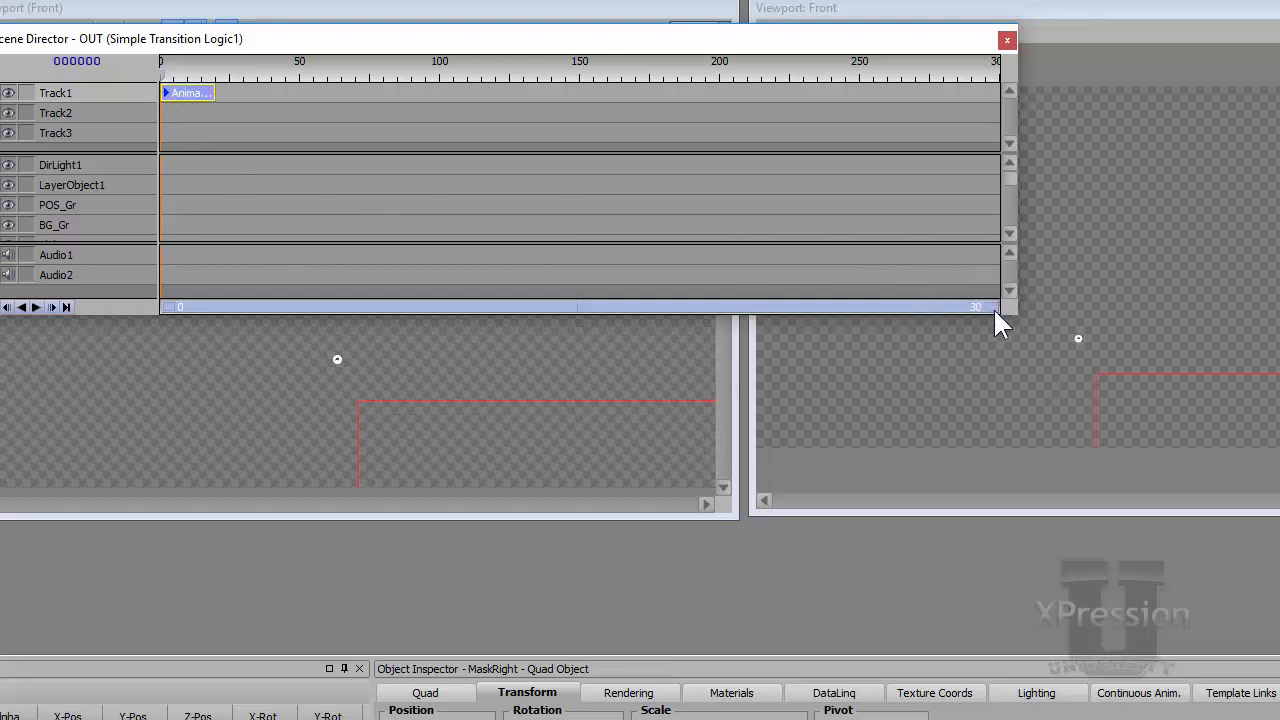
pyautogui.moveTo(992, 309); pyautogui.dragTo(806, 277)
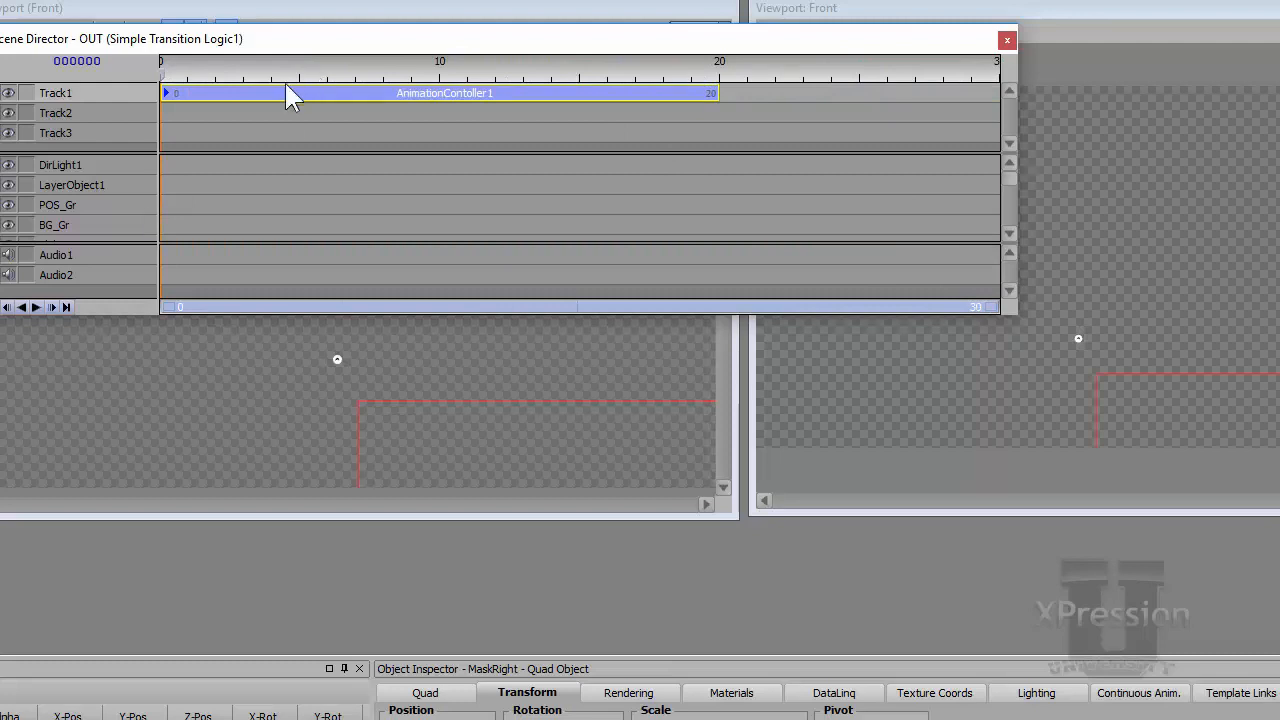
pyautogui.press('space')
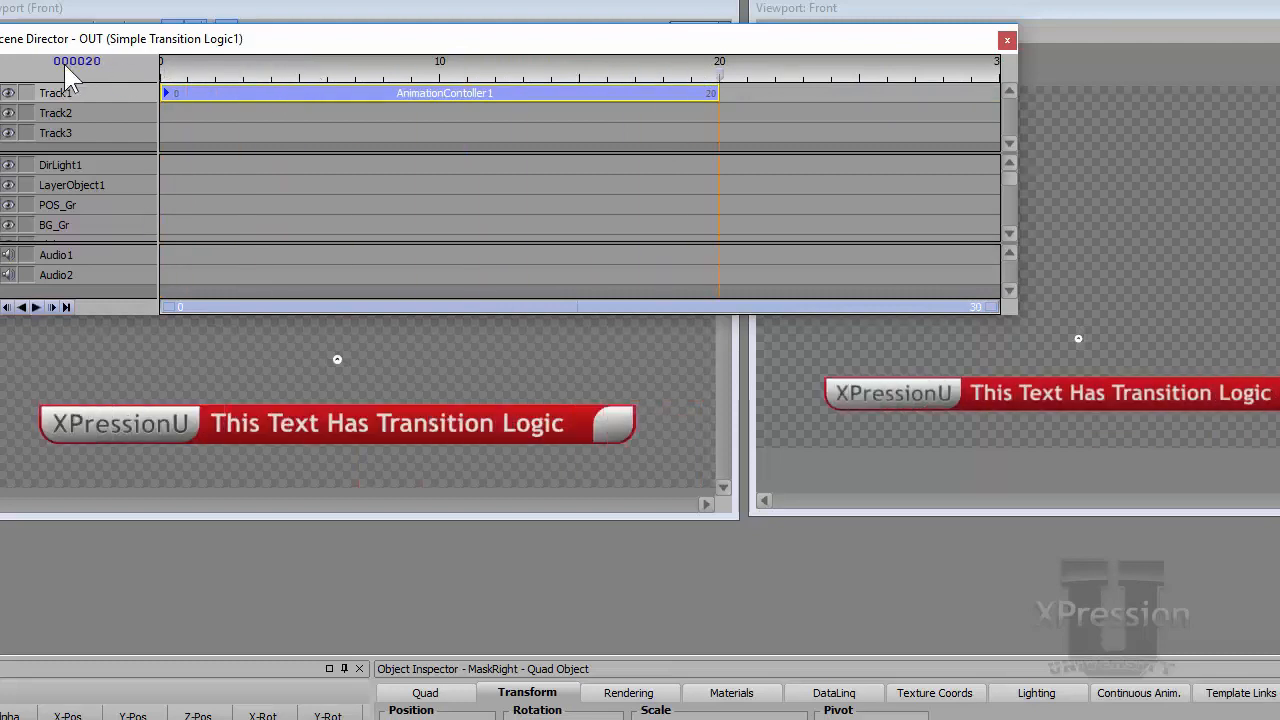
# Step: Rename the AnimationContoller1 clip in the OUT scene director to "in/out"
pyautogui.rightClick(441, 91)
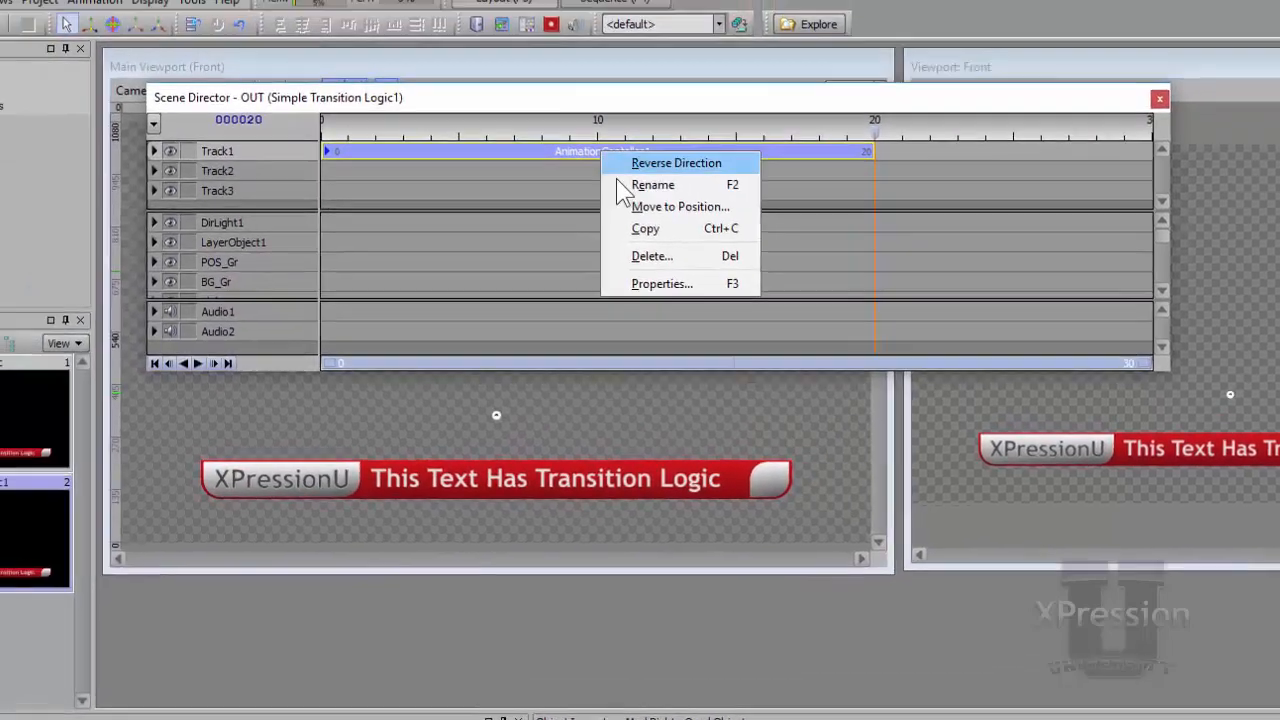
pyautogui.click(618, 184)
pyautogui.write('in/out')
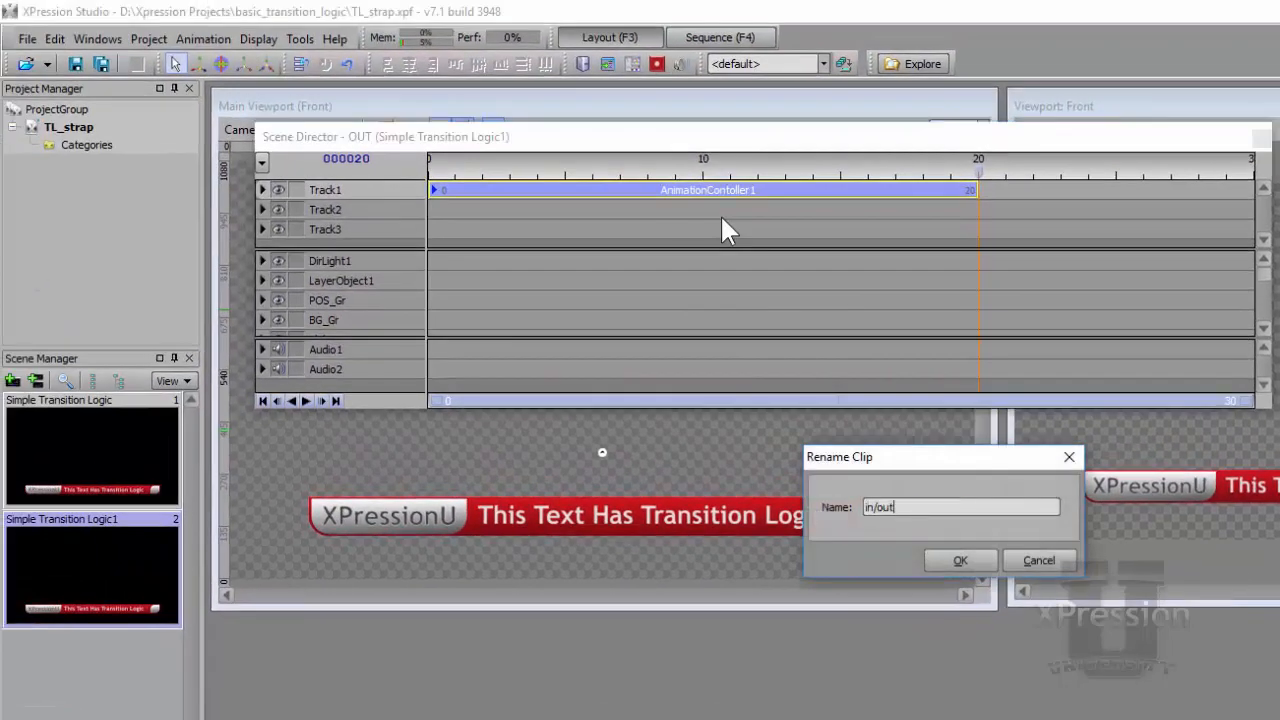
pyautogui.press('Return')
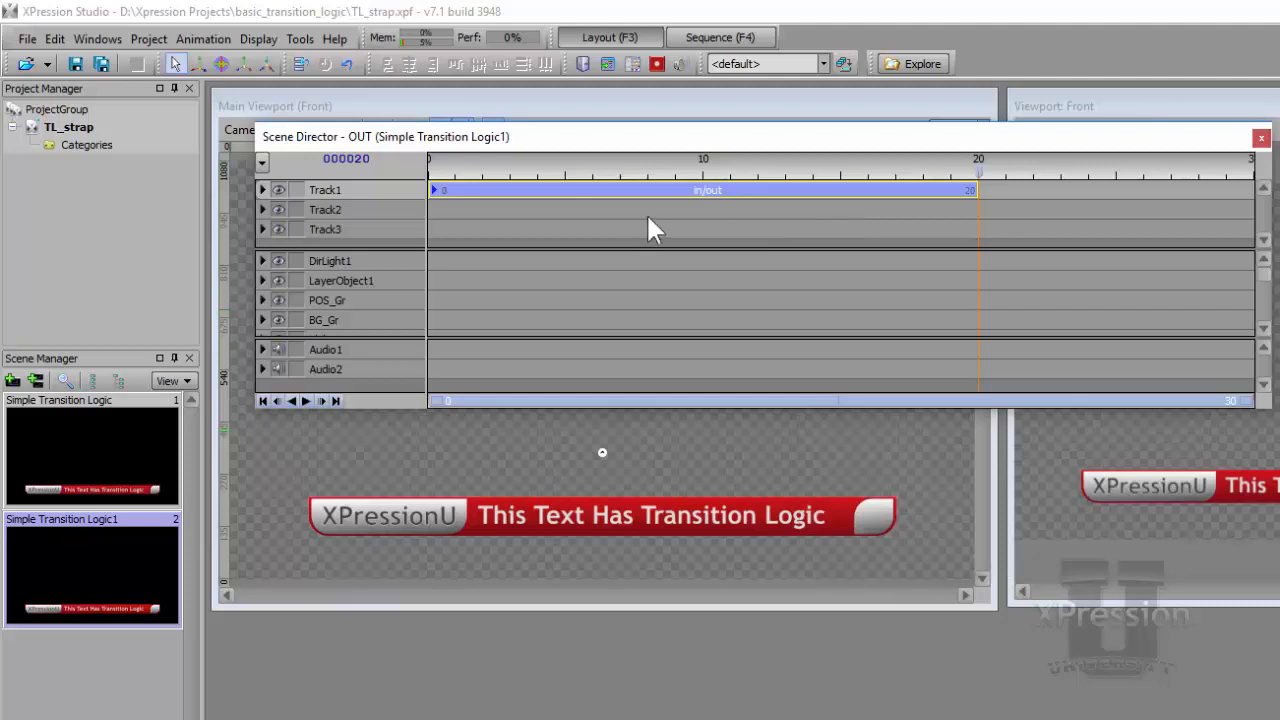
# Step: Reverse the in/out clip's direction in the OUT scene director, preview it and close the director's window
pyautogui.rightClick(688, 203)
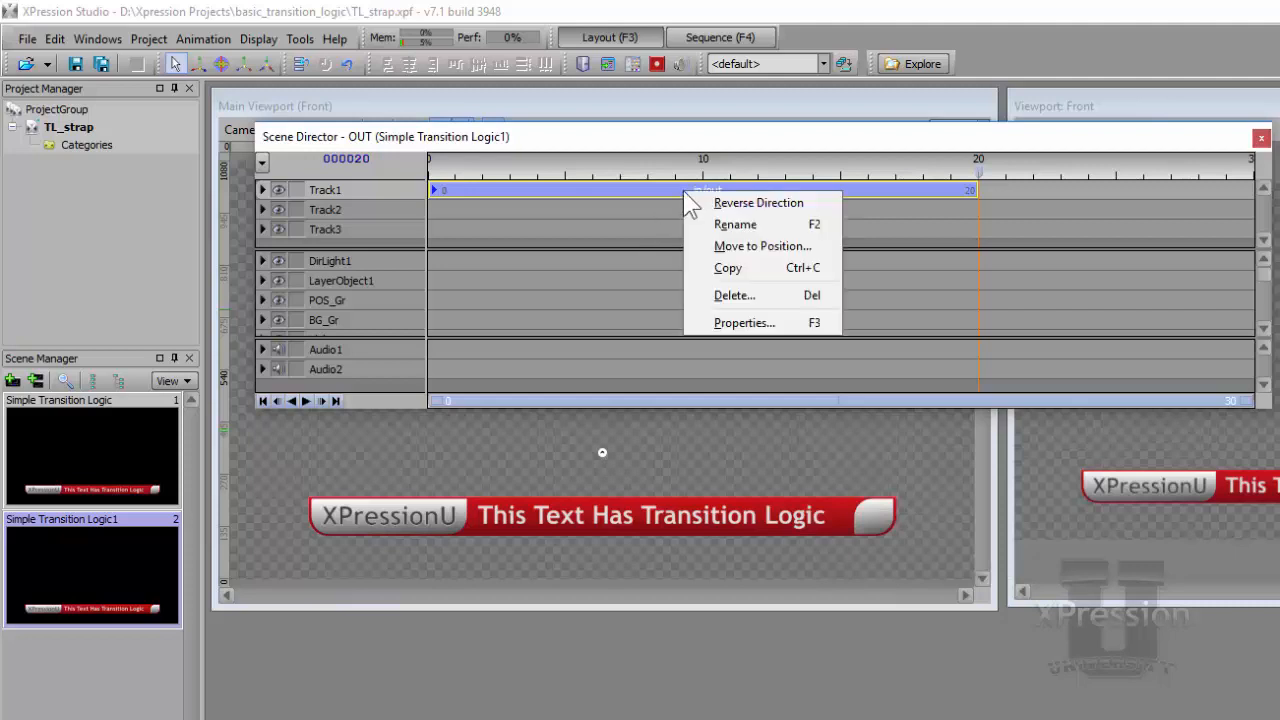
pyautogui.click(690, 199)
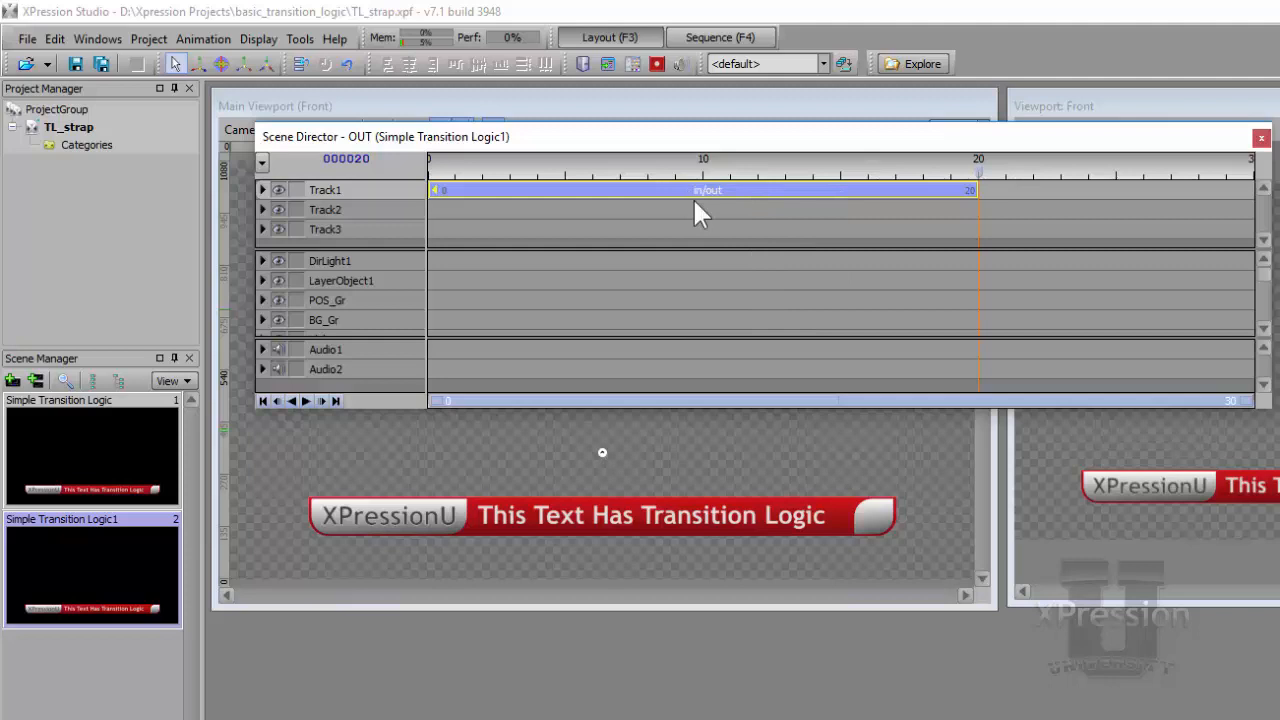
pyautogui.press('space')
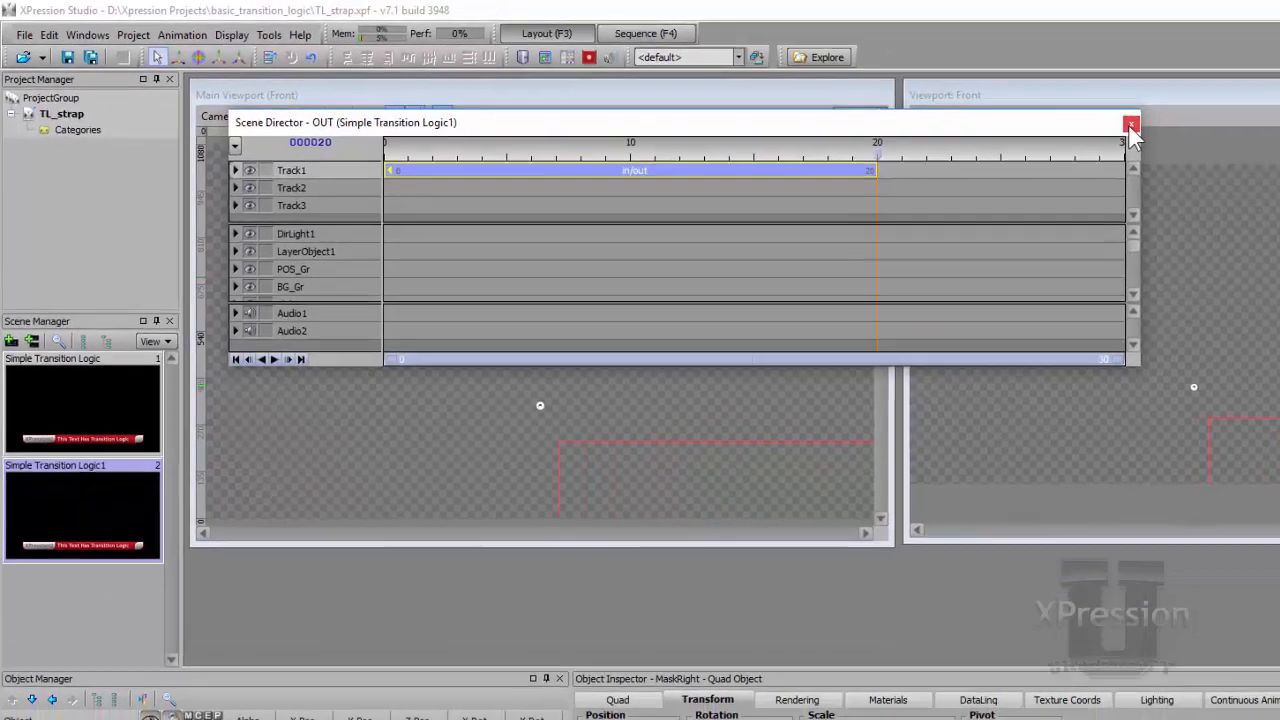
pyautogui.click(1261, 138)
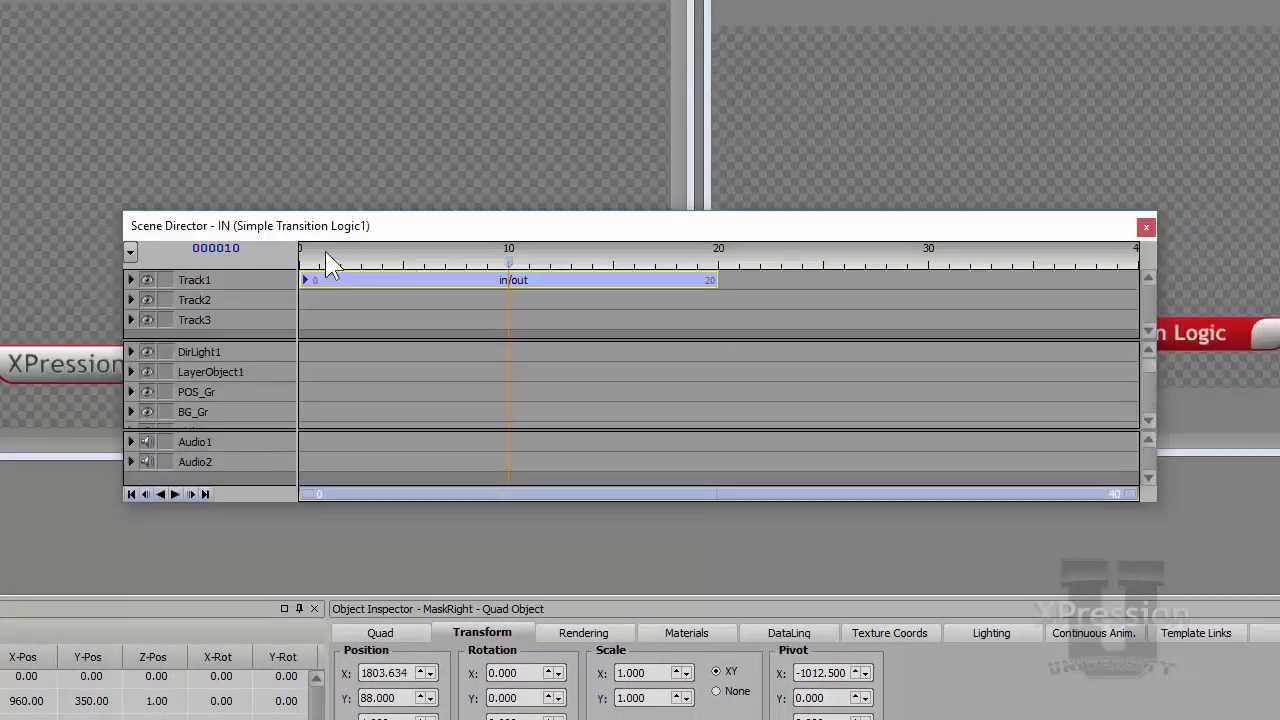
# Step: Set frame 20 of the IN scene director as its preview frame and default frame, and close its window
pyautogui.click(565, 252)
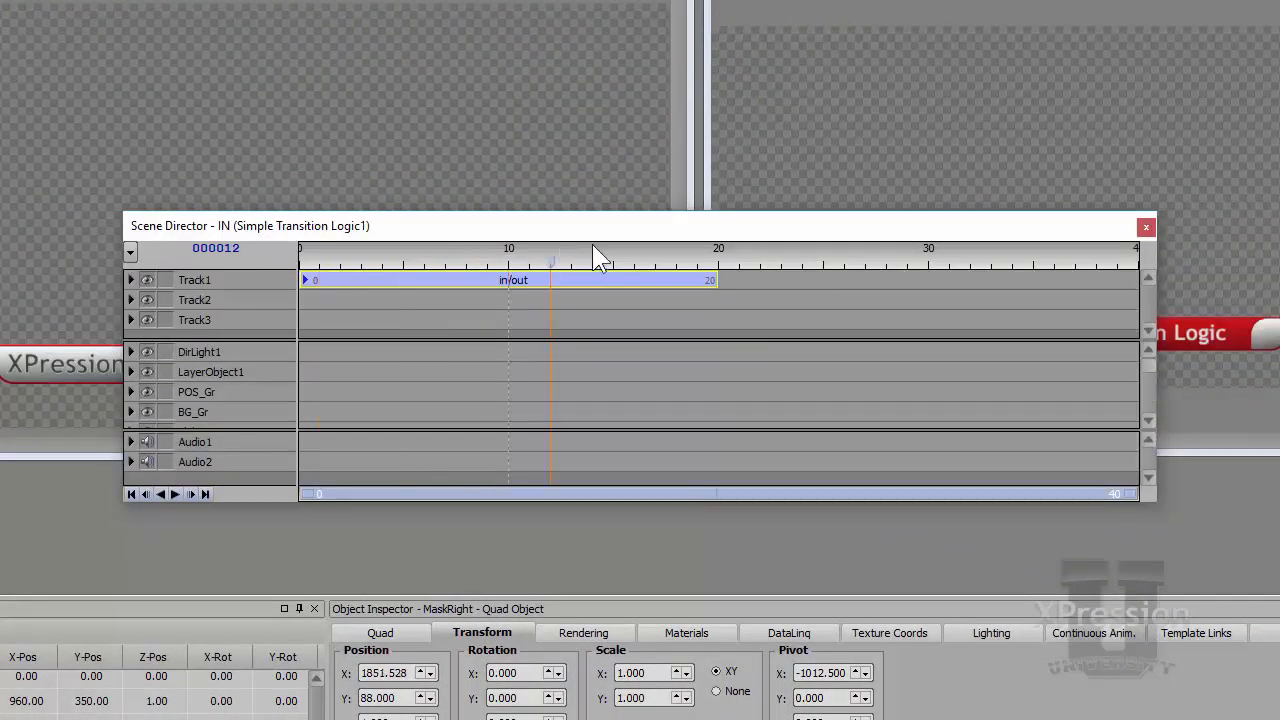
pyautogui.moveTo(594, 258); pyautogui.dragTo(712, 252)
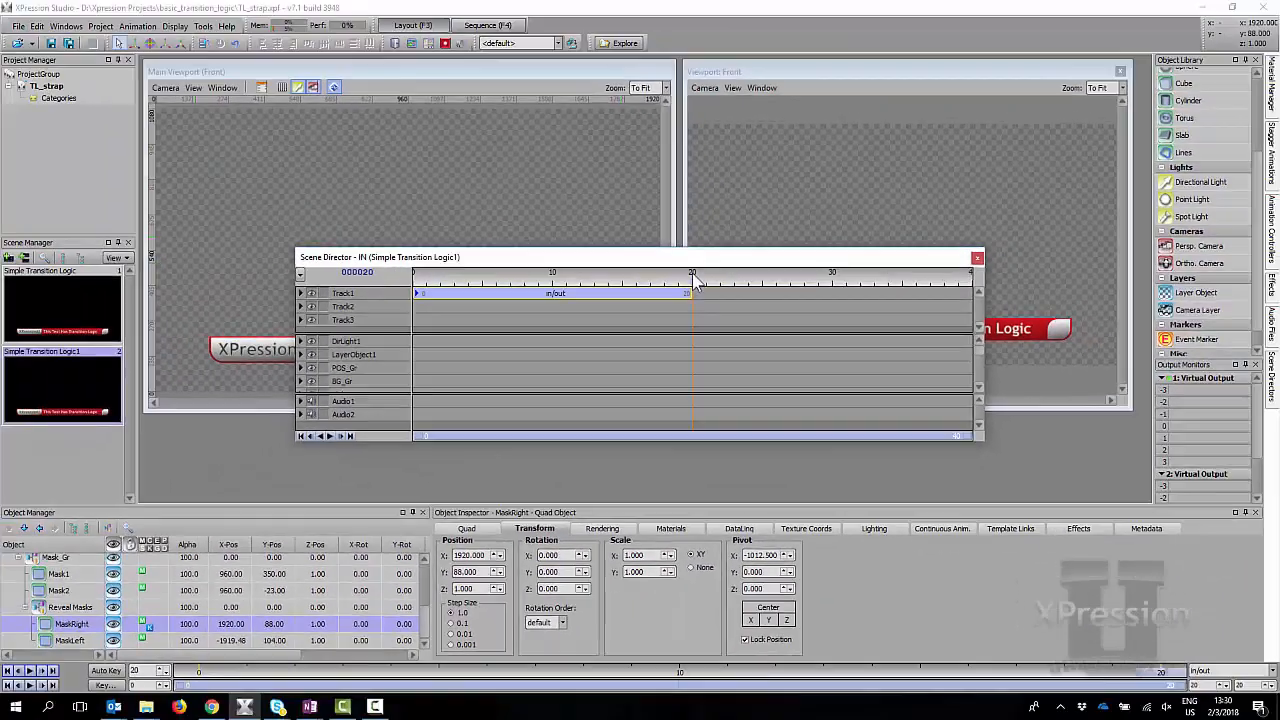
pyautogui.rightClick(721, 255)
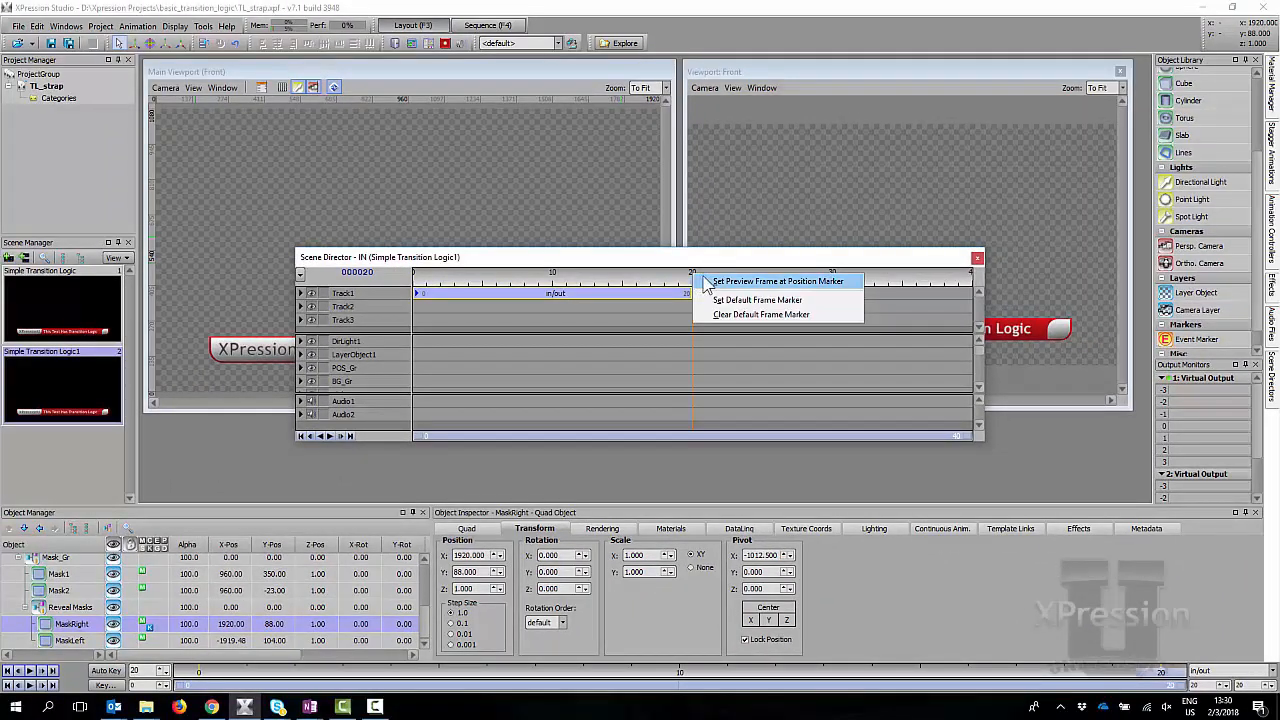
pyautogui.click(707, 285)
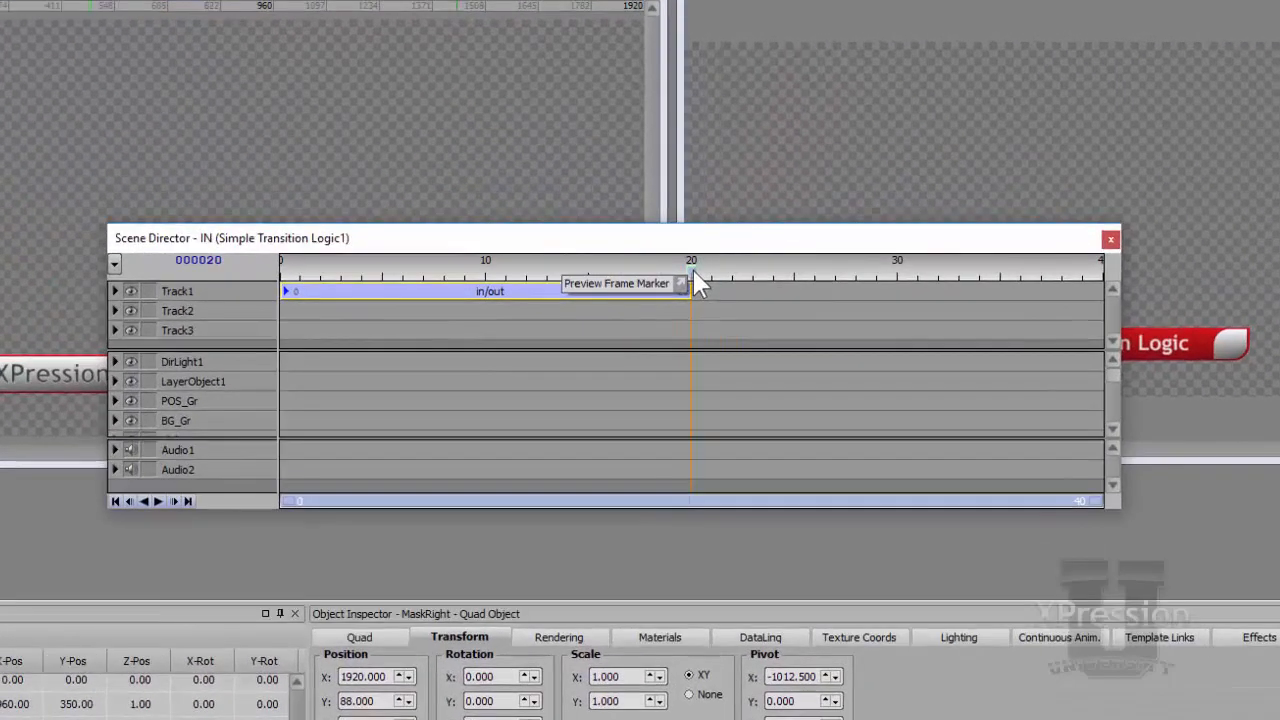
pyautogui.rightClick(692, 271)
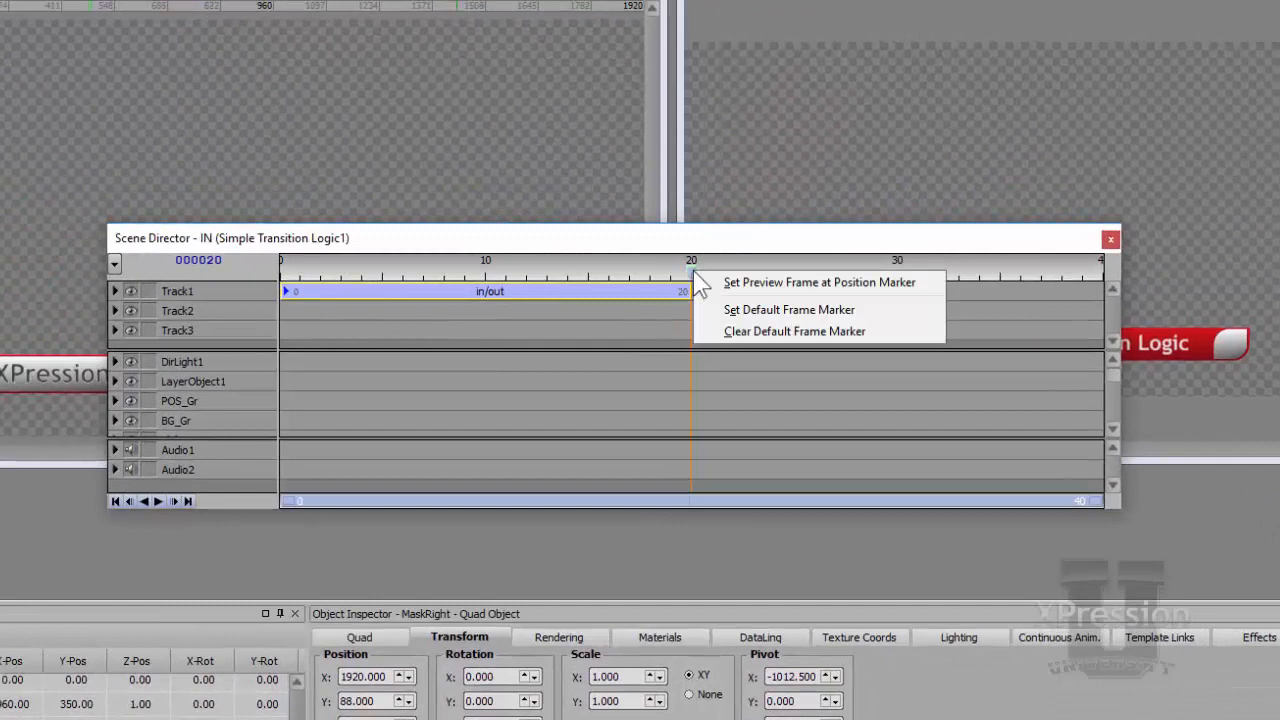
pyautogui.click(756, 312)
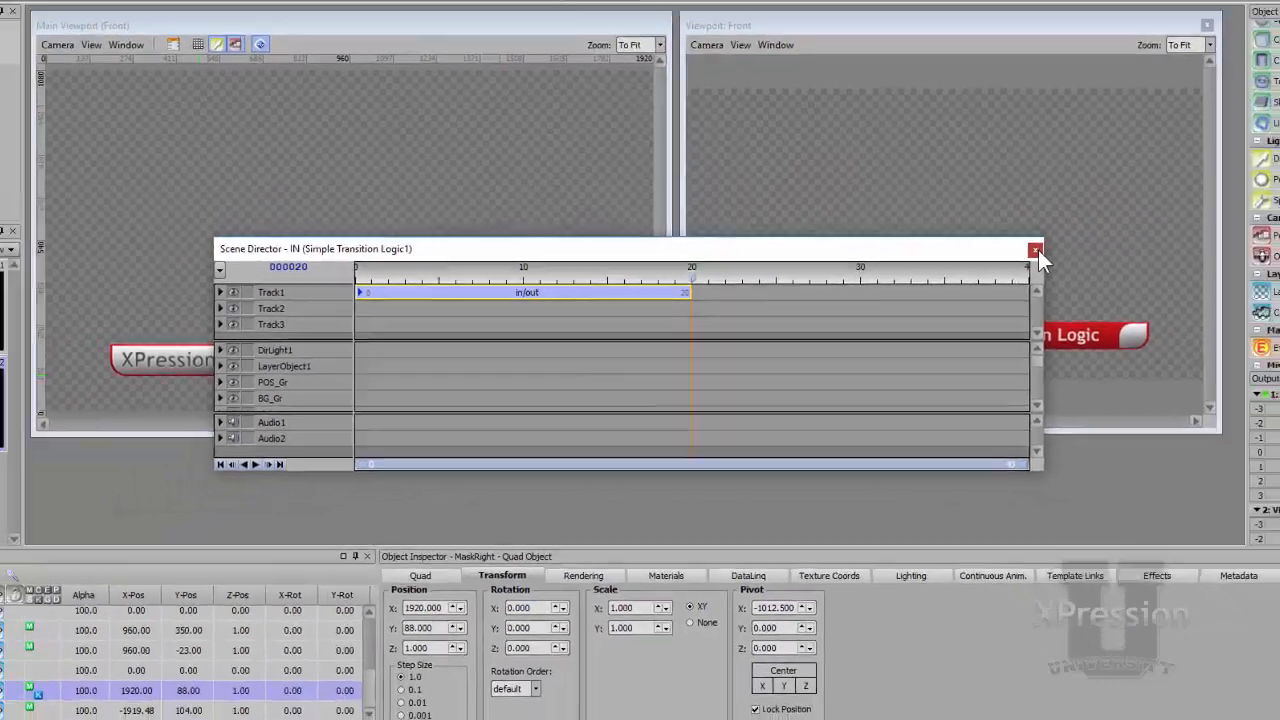
pyautogui.click(1110, 239)
# Step: Add a new animation controller clip to Track1 of the TEXT OUT scene director, starting at frame 0
pyautogui.click(1272, 380)
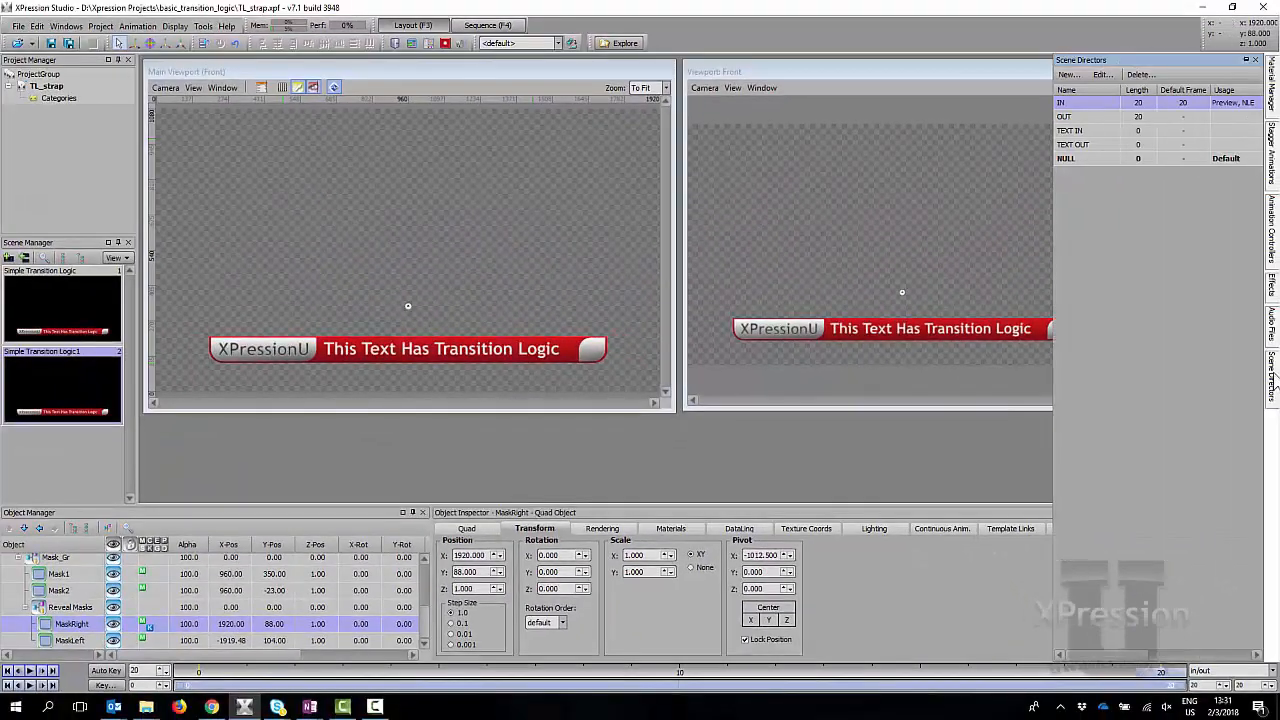
pyautogui.doubleClick(1104, 144)
pyautogui.moveTo(712, 259); pyautogui.dragTo(625, 115)
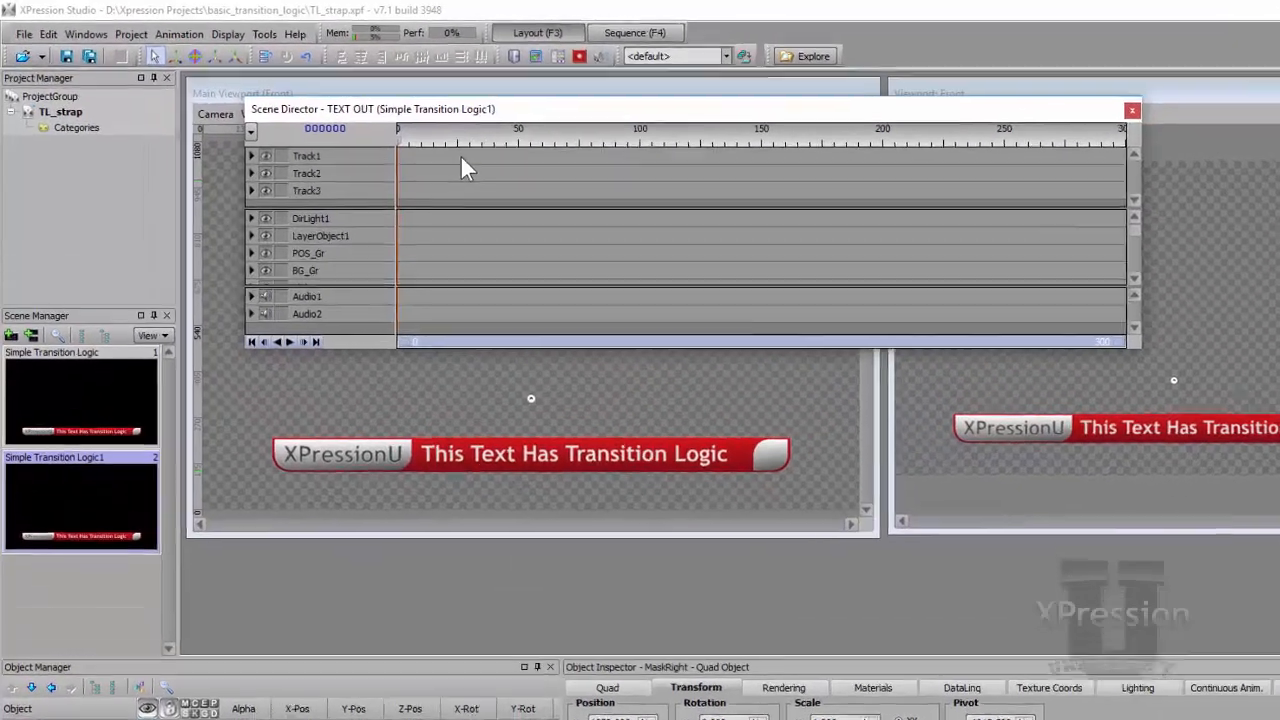
pyautogui.rightClick(368, 146)
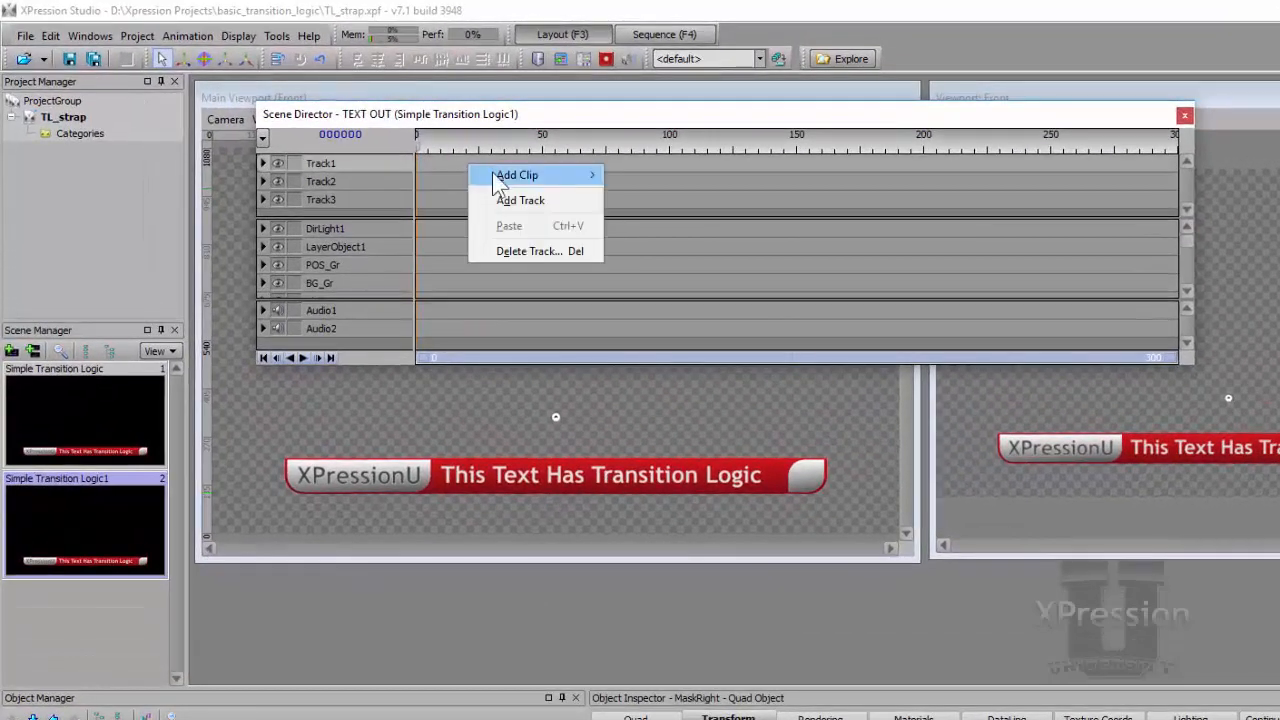
pyautogui.moveTo(492, 174)
pyautogui.click(667, 174)
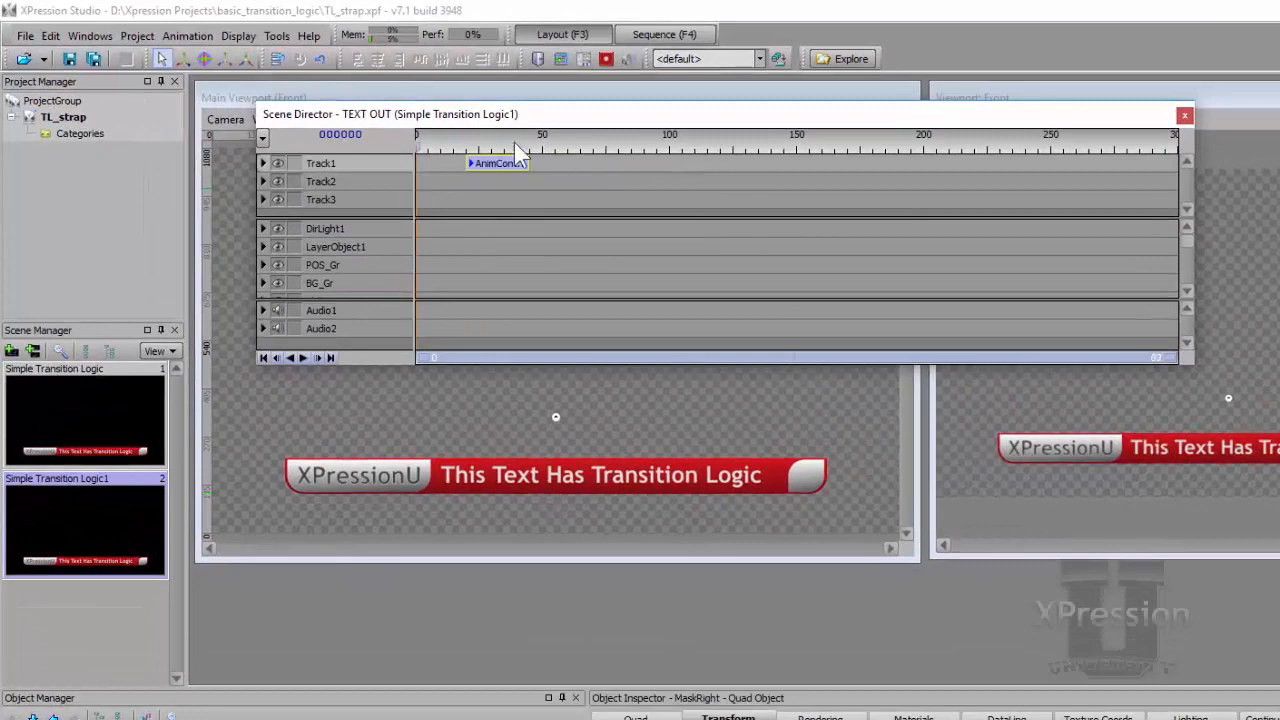
pyautogui.moveTo(489, 166); pyautogui.dragTo(439, 167)
# Step: Rename the new animation controller clip in the TEXT OUT scene director to "text out"
pyautogui.rightClick(445, 164)
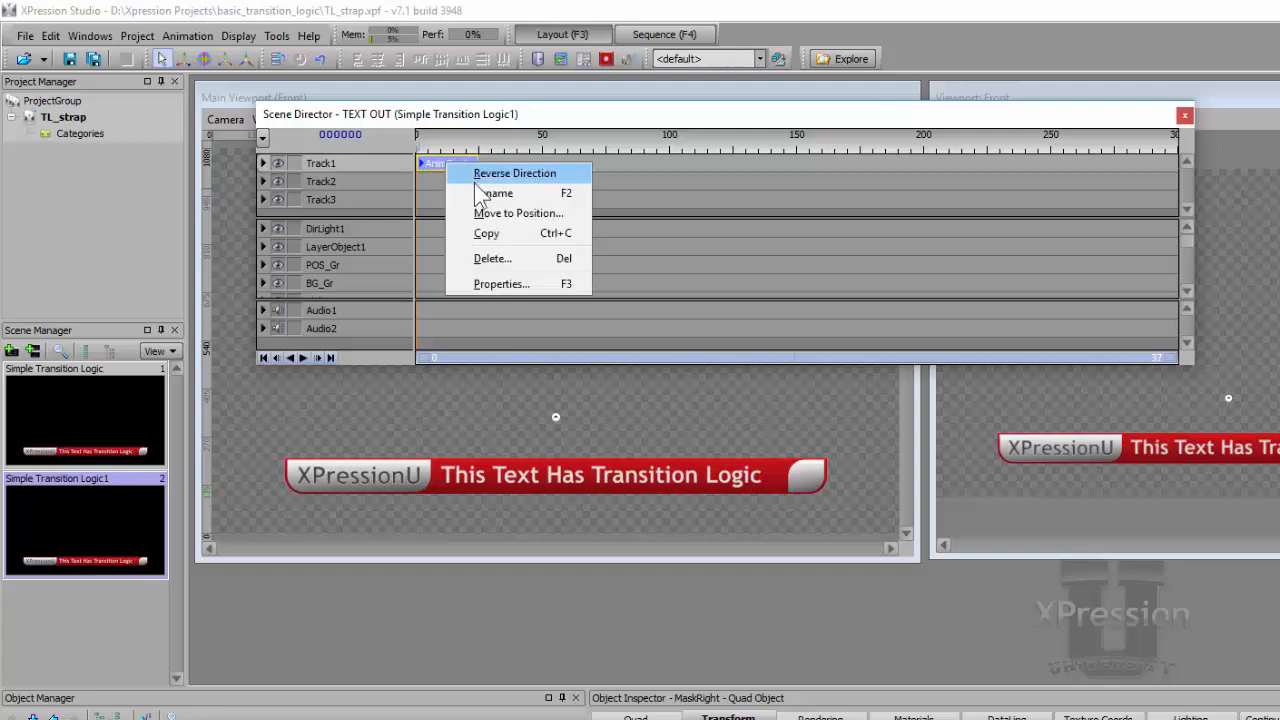
pyautogui.click(488, 194)
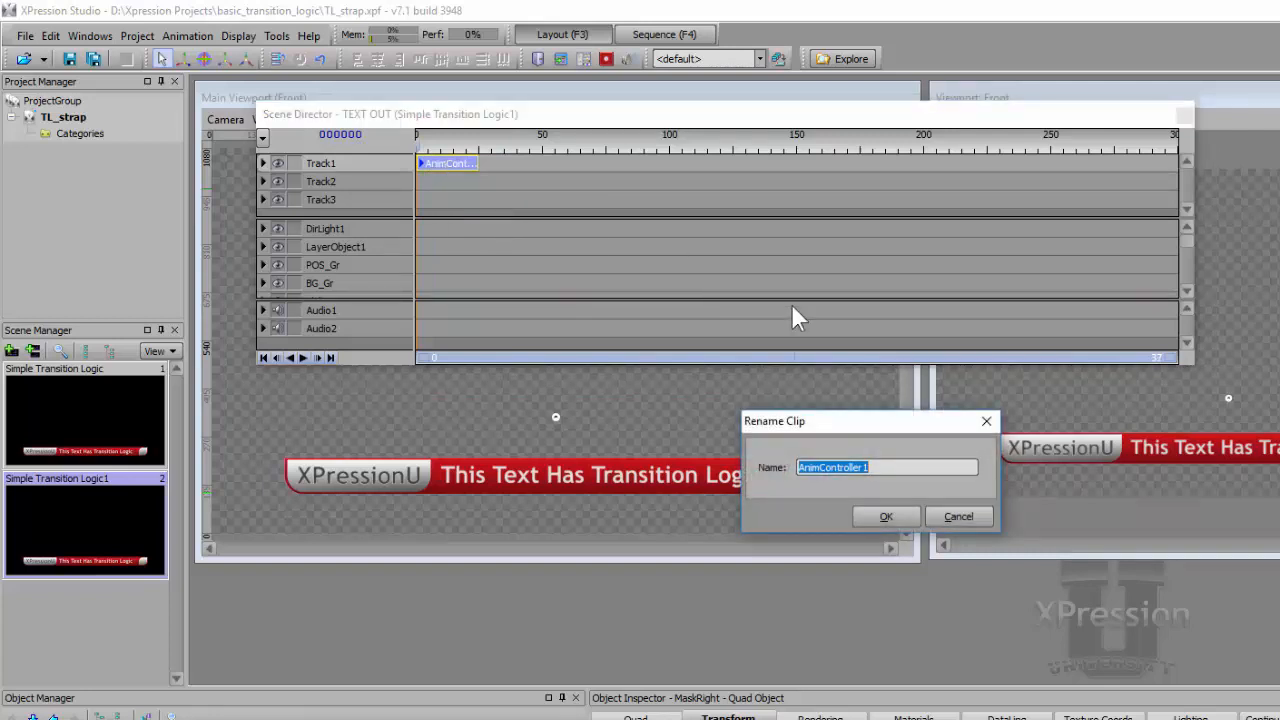
pyautogui.write('text out')
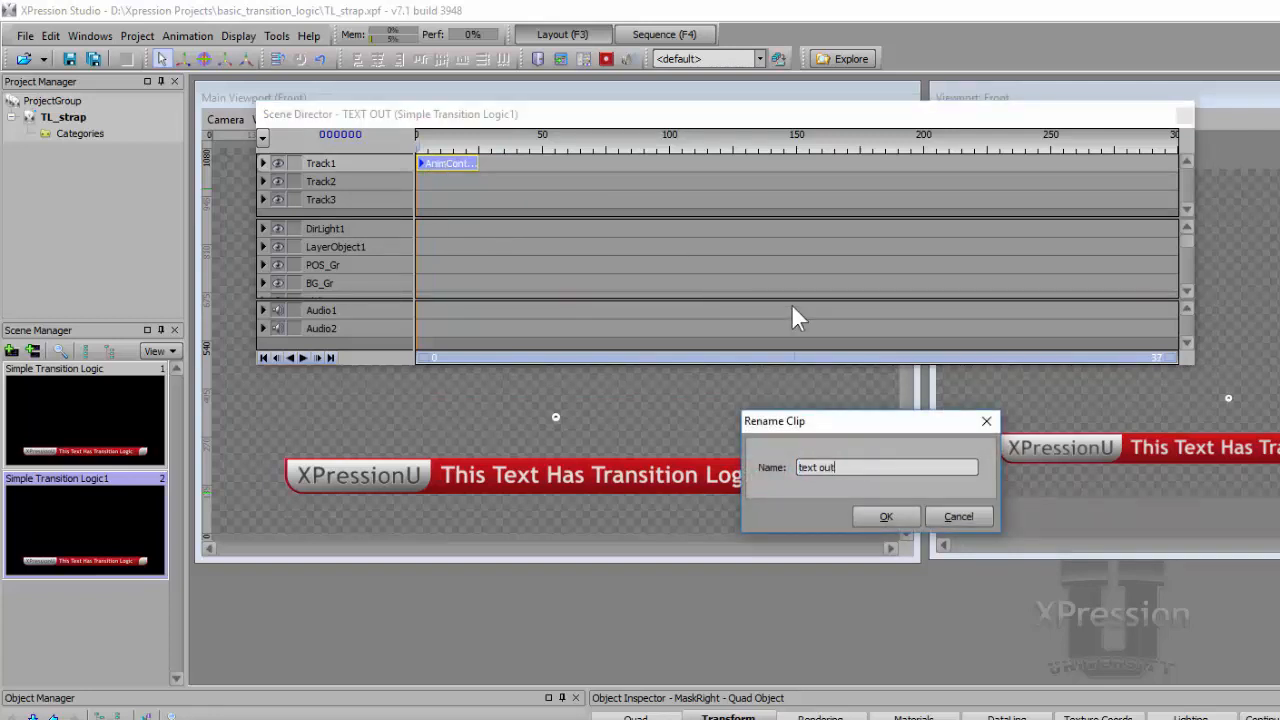
pyautogui.press('Return')
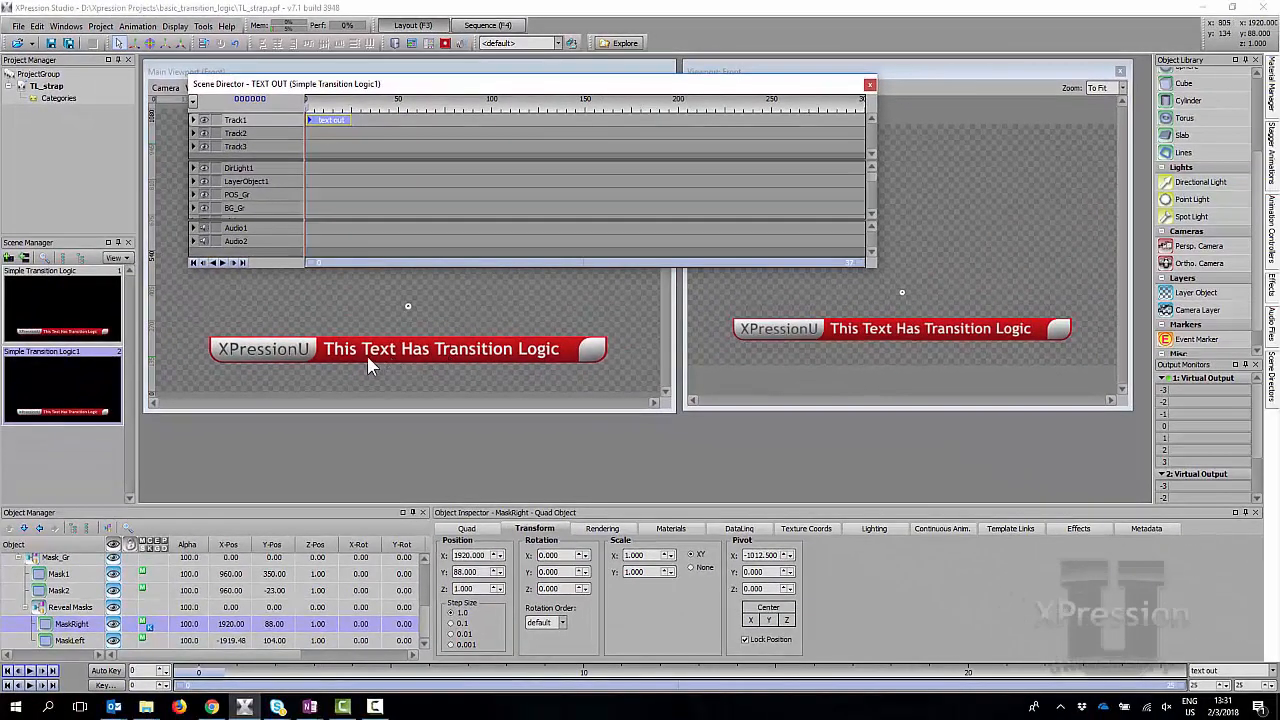
# Step: Set a Position Y keyframe for Strap_text at frame 0 of the text out controller
pyautogui.click(367, 357)
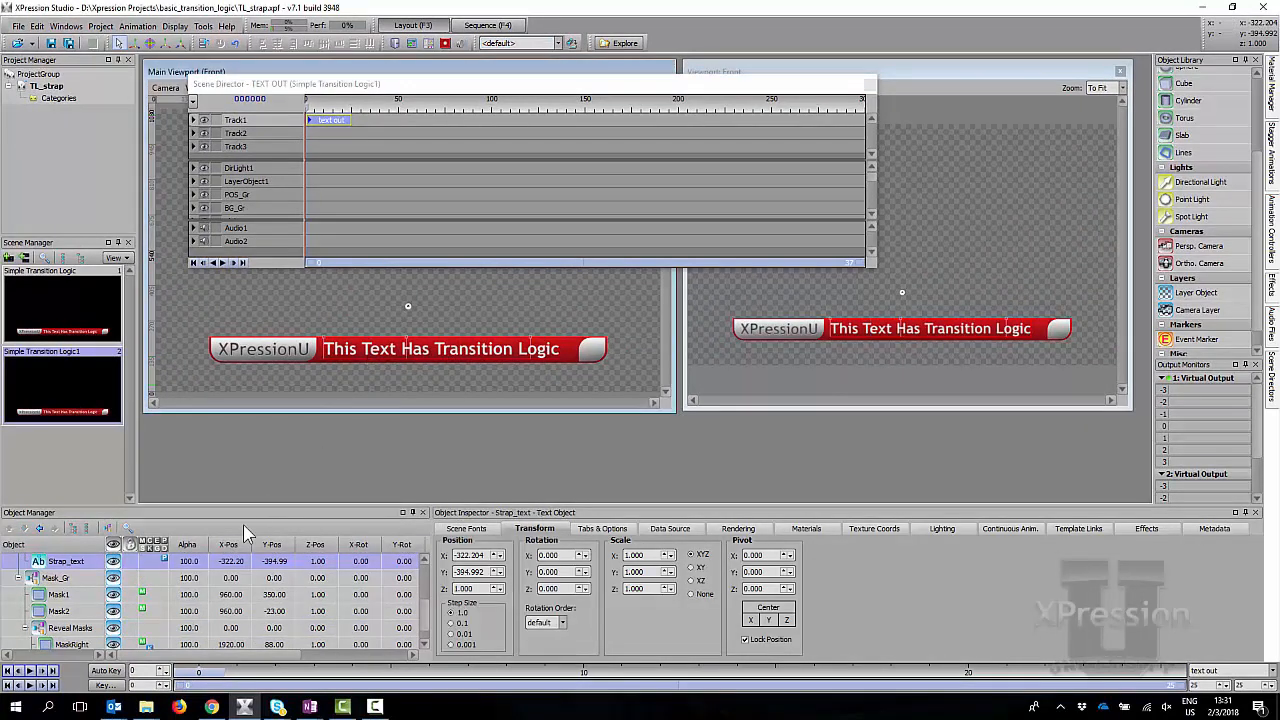
pyautogui.press('k')
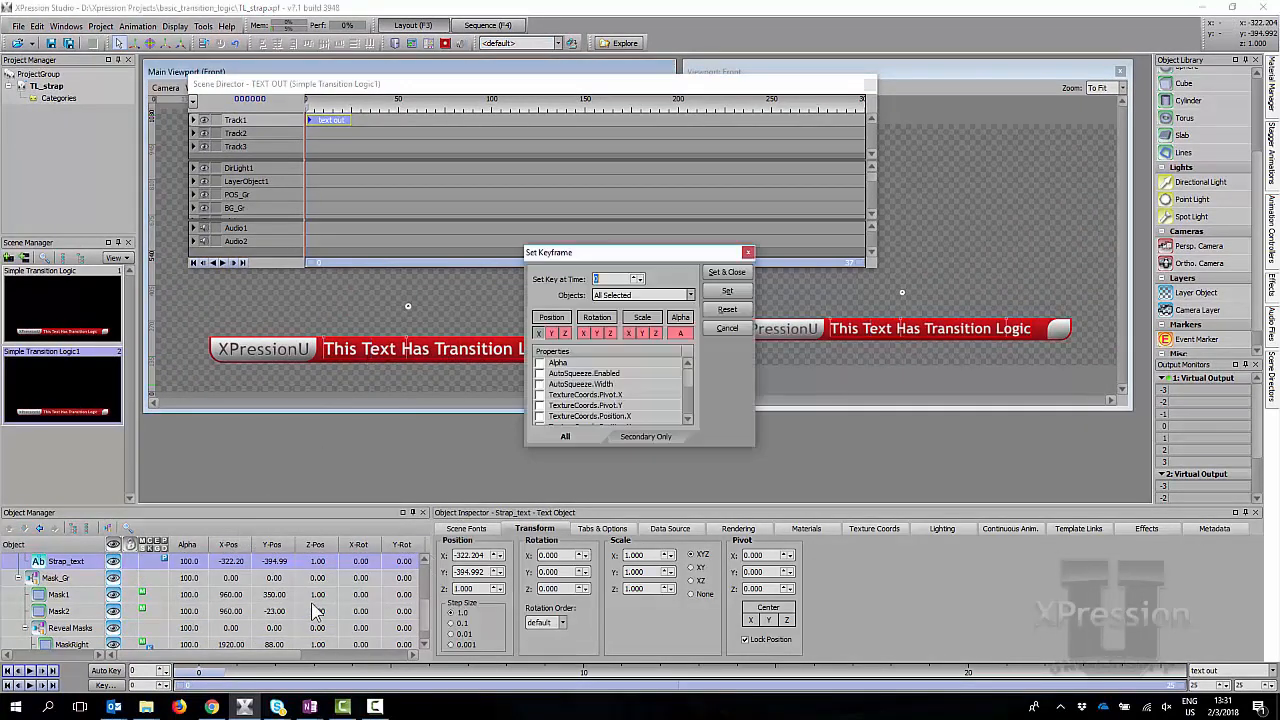
pyautogui.click(539, 334)
pyautogui.press('Return')
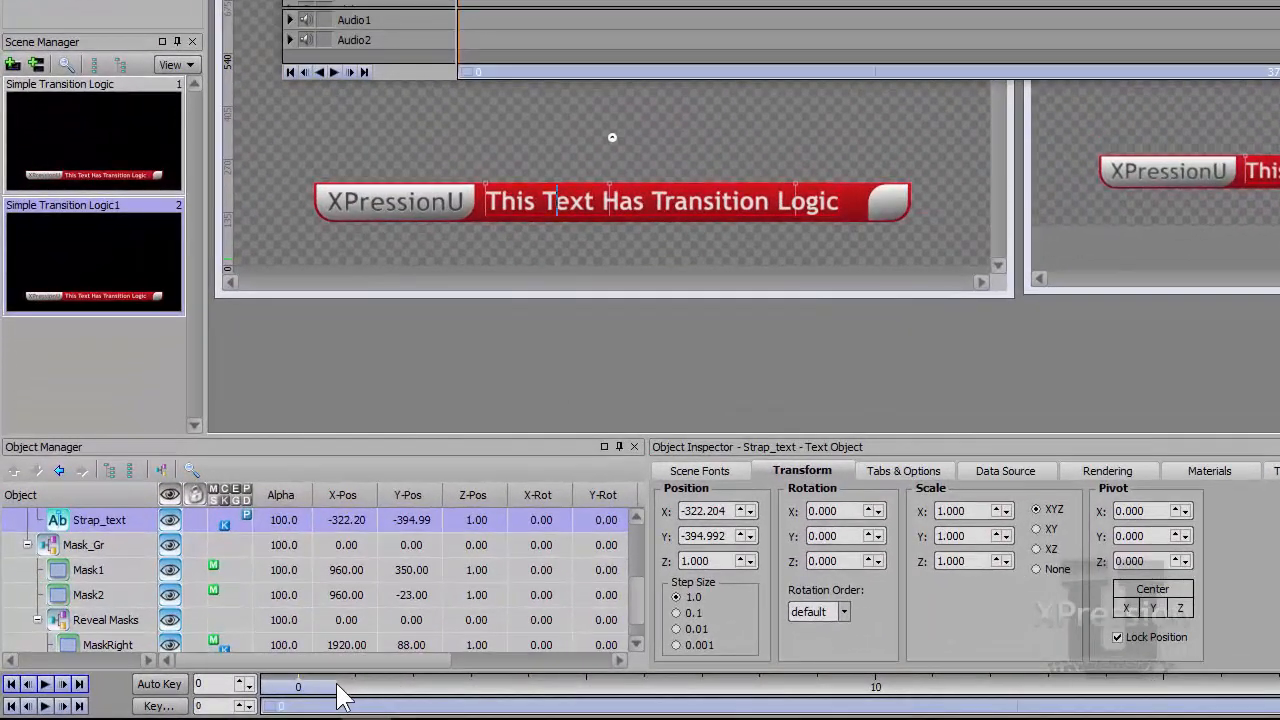
# Step: At frame 10 of the text out controller, raise Strap_text to Y -297.992 and set a Position Y keyframe
pyautogui.moveTo(330, 695); pyautogui.dragTo(929, 691)
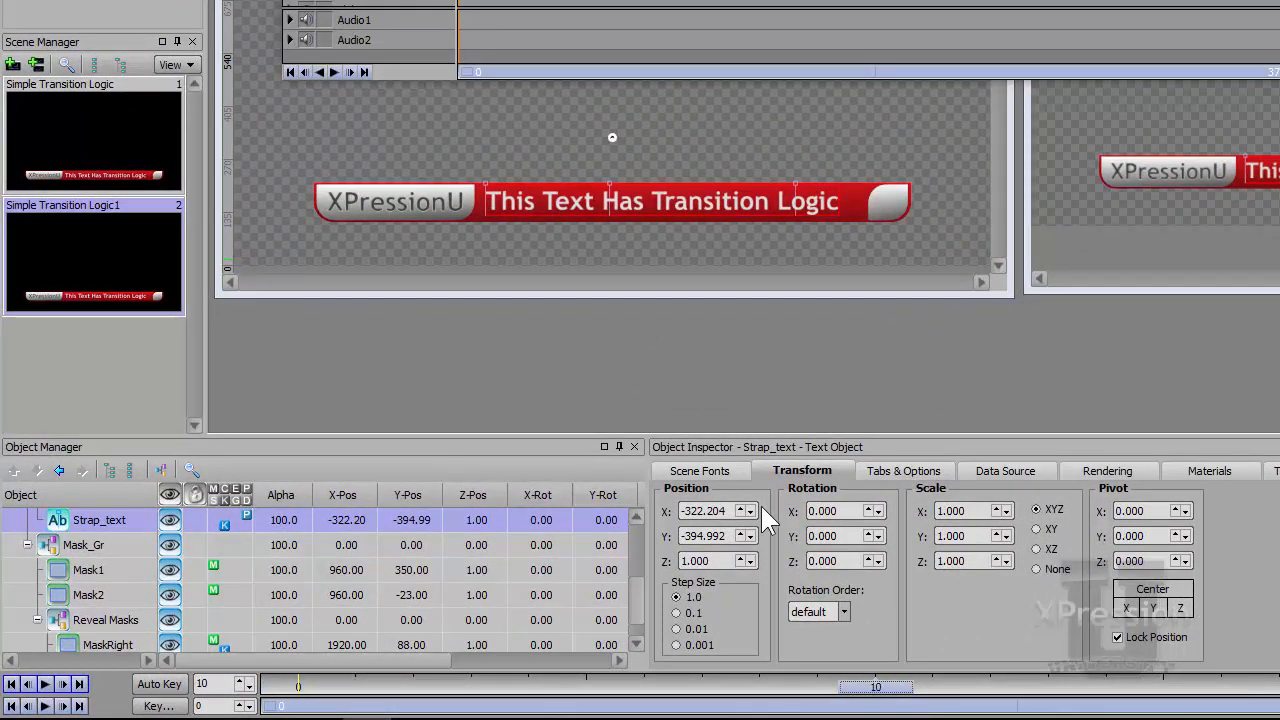
pyautogui.moveTo(691, 536); pyautogui.dragTo(689, 439)
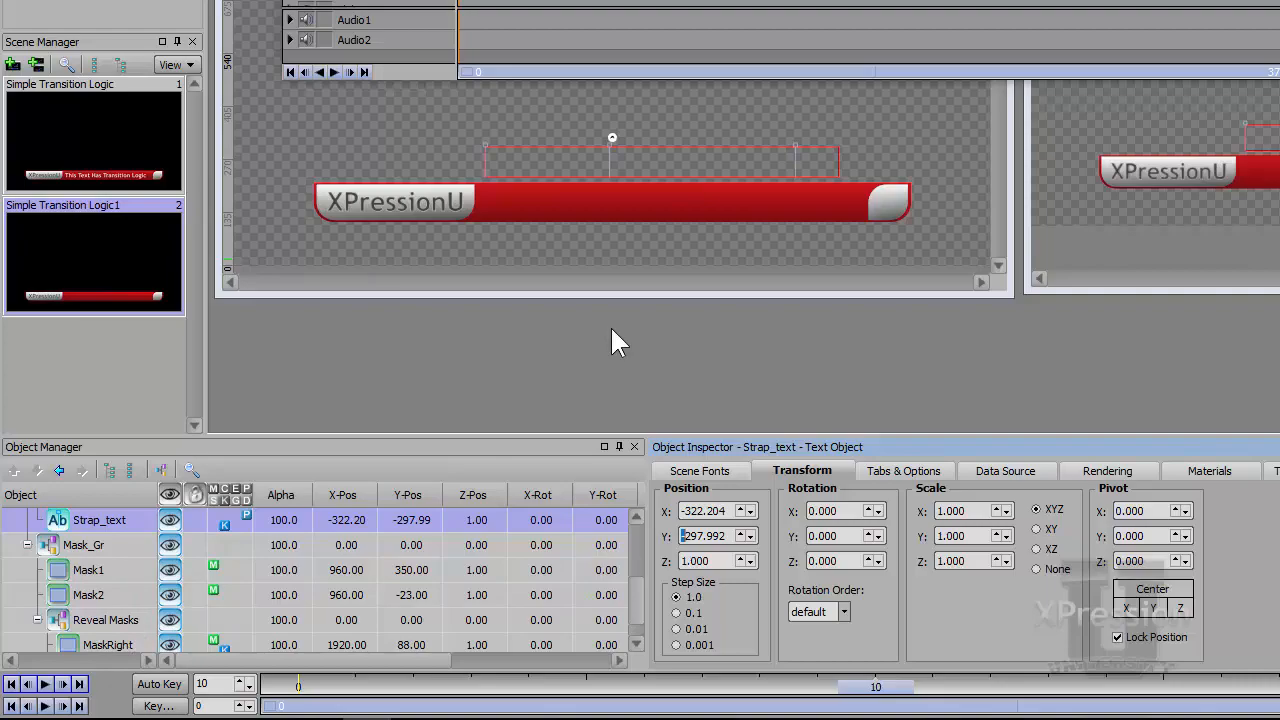
pyautogui.hotkey('ctrl', 'k')
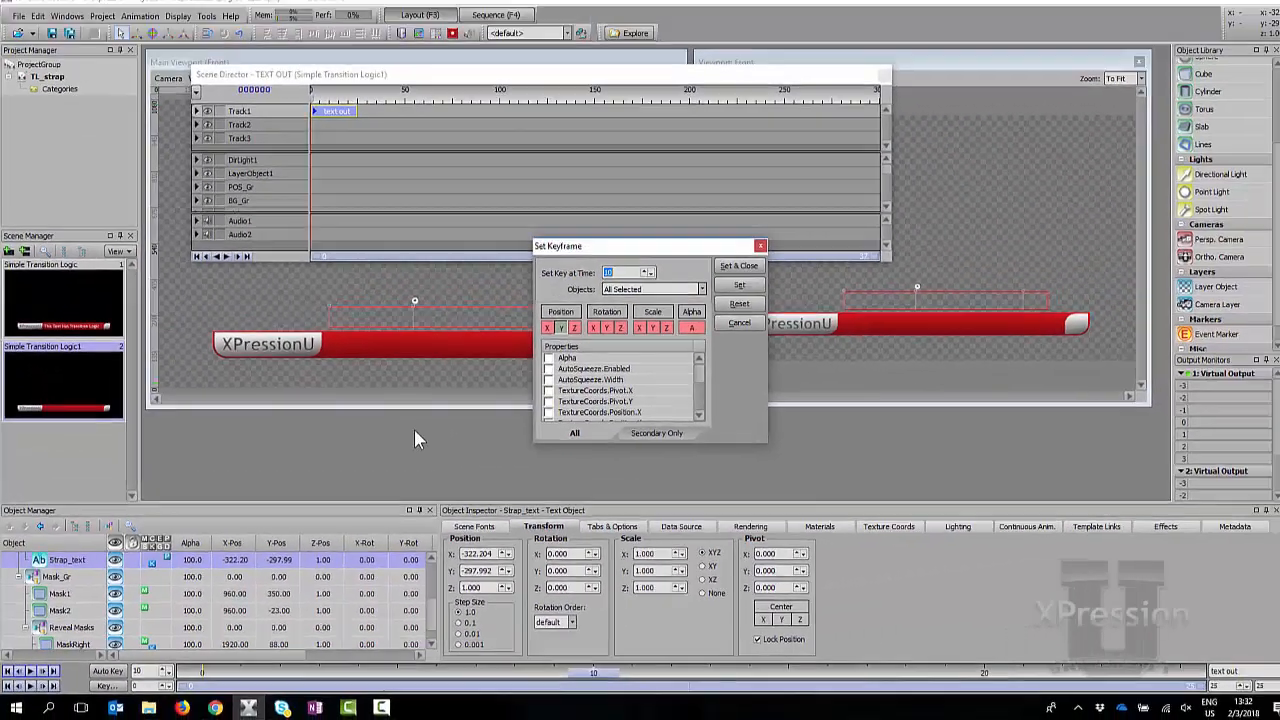
pyautogui.press('Return')
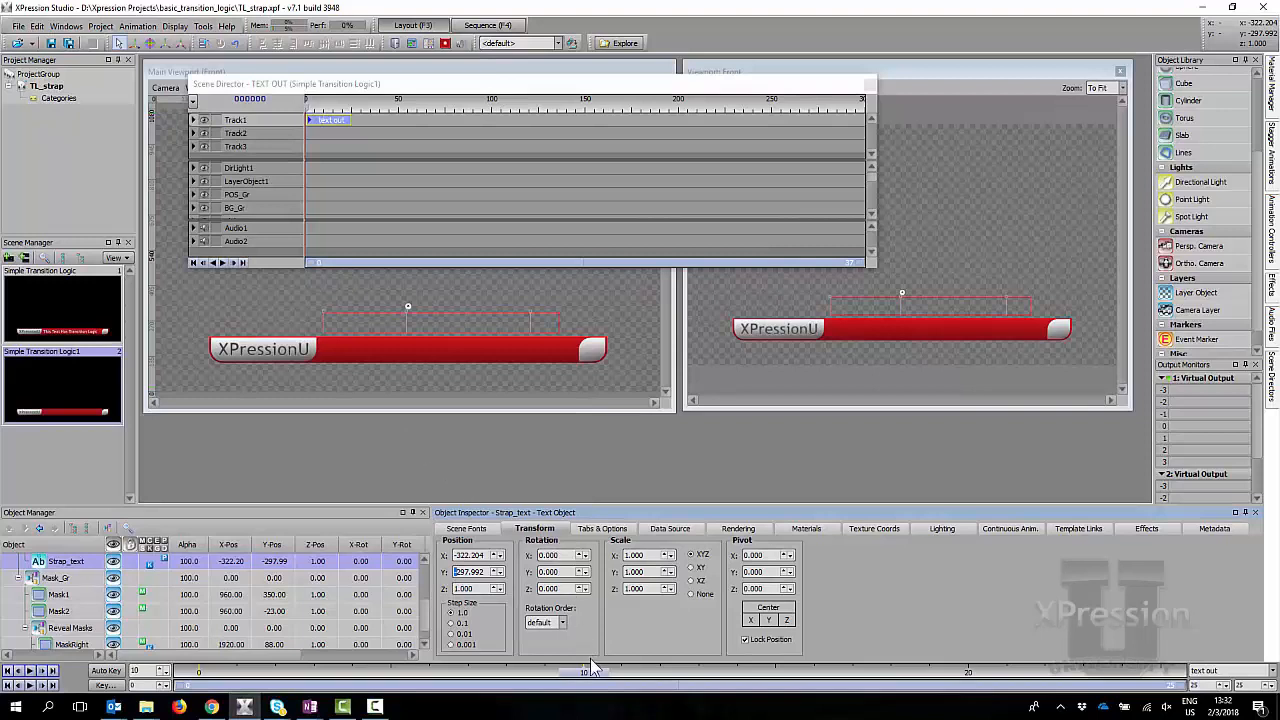
# Step: Set the text out controller's length to 10 frames and enlarge the clip in the TEXT OUT scene director timeline
pyautogui.click(52, 670)
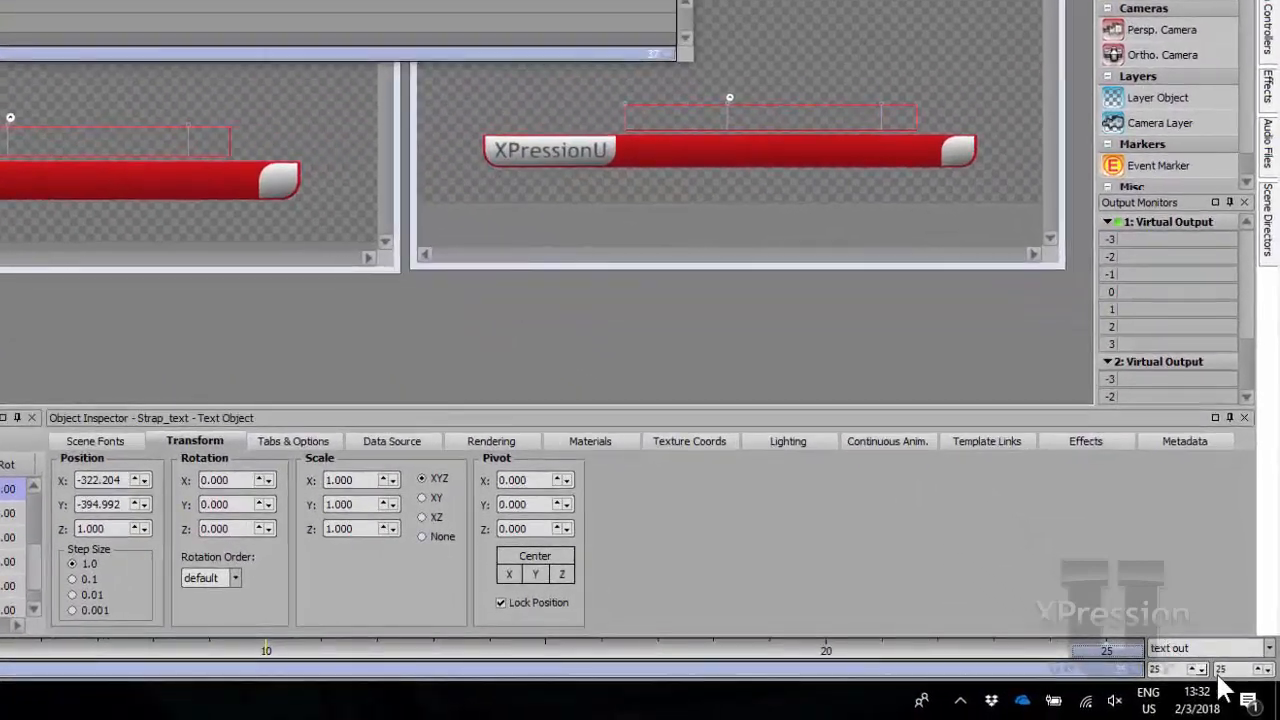
pyautogui.moveTo(1237, 670); pyautogui.dragTo(1139, 672)
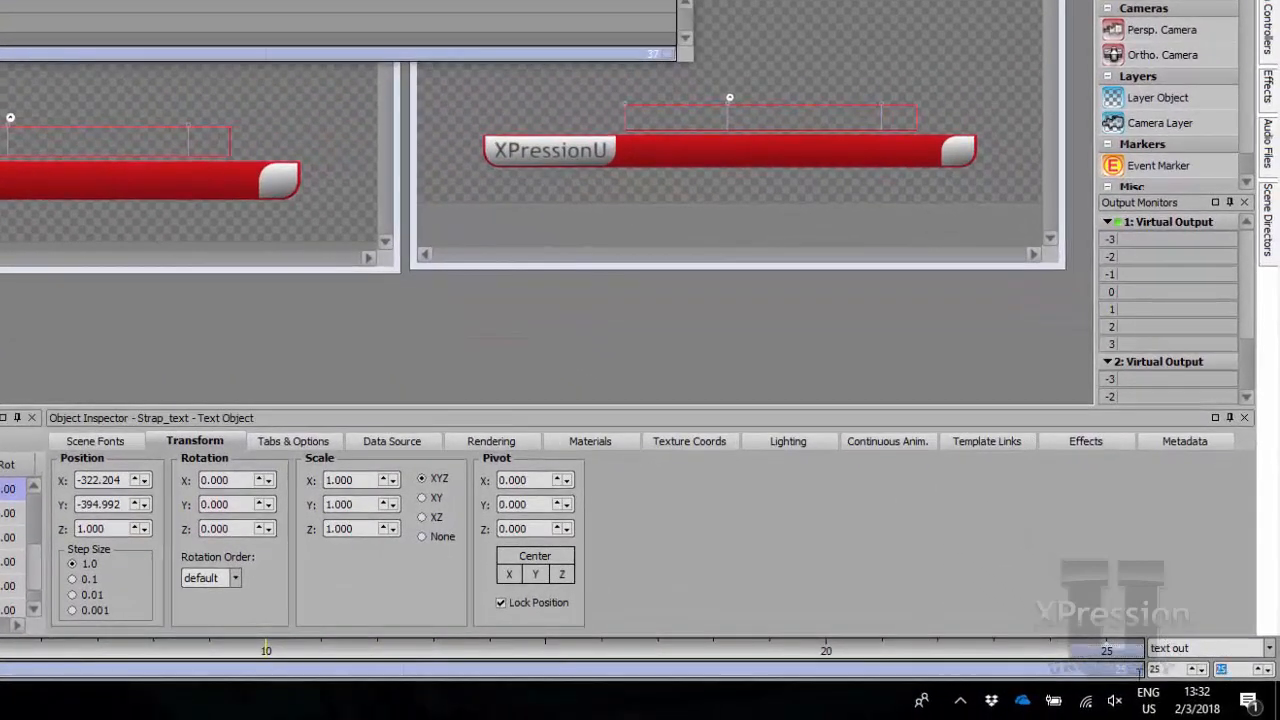
pyautogui.write('10')
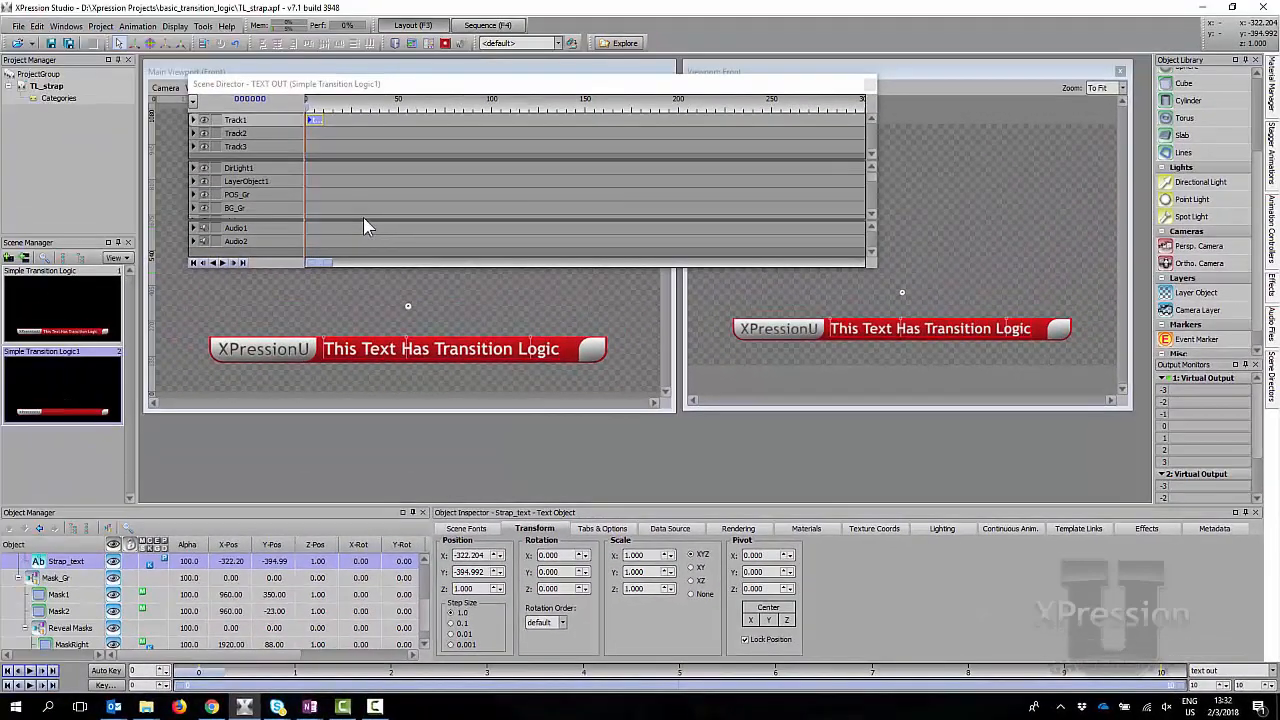
pyautogui.moveTo(330, 262); pyautogui.dragTo(845, 268)
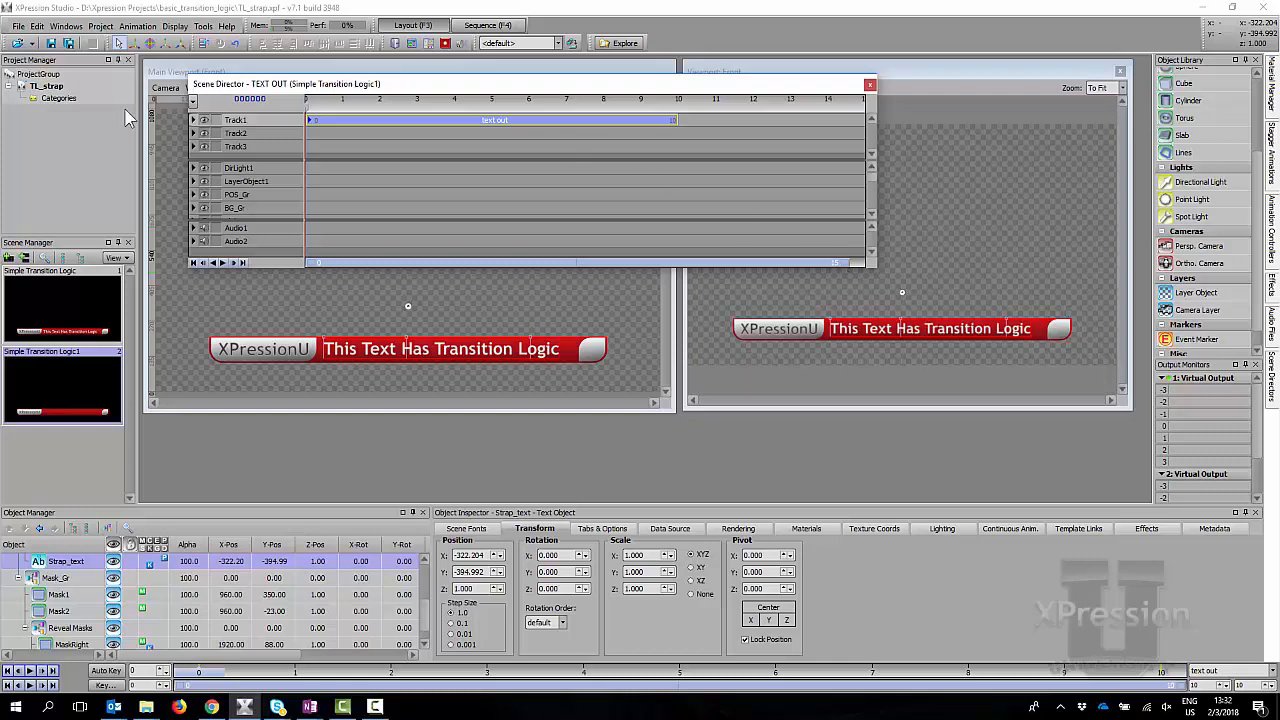
# Step: Check the Default Animation Controller Length in the editor preferences and close them without saving
pyautogui.click(37, 27)
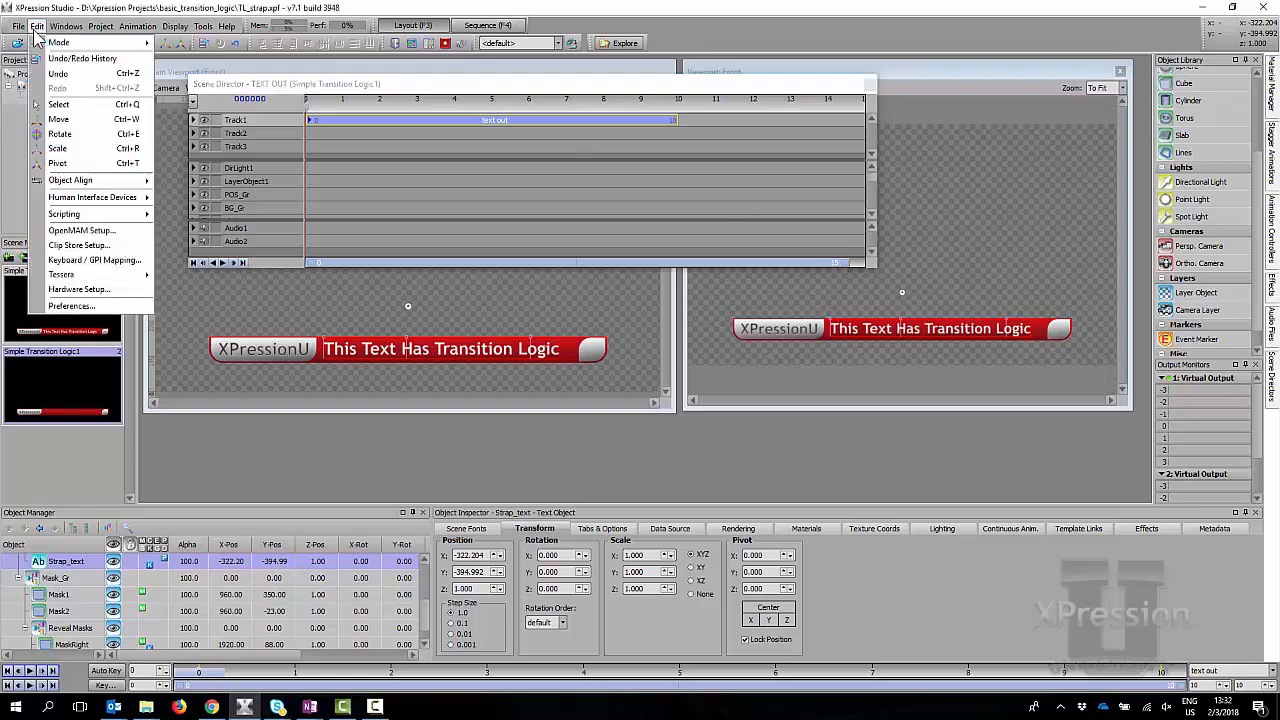
pyautogui.click(80, 305)
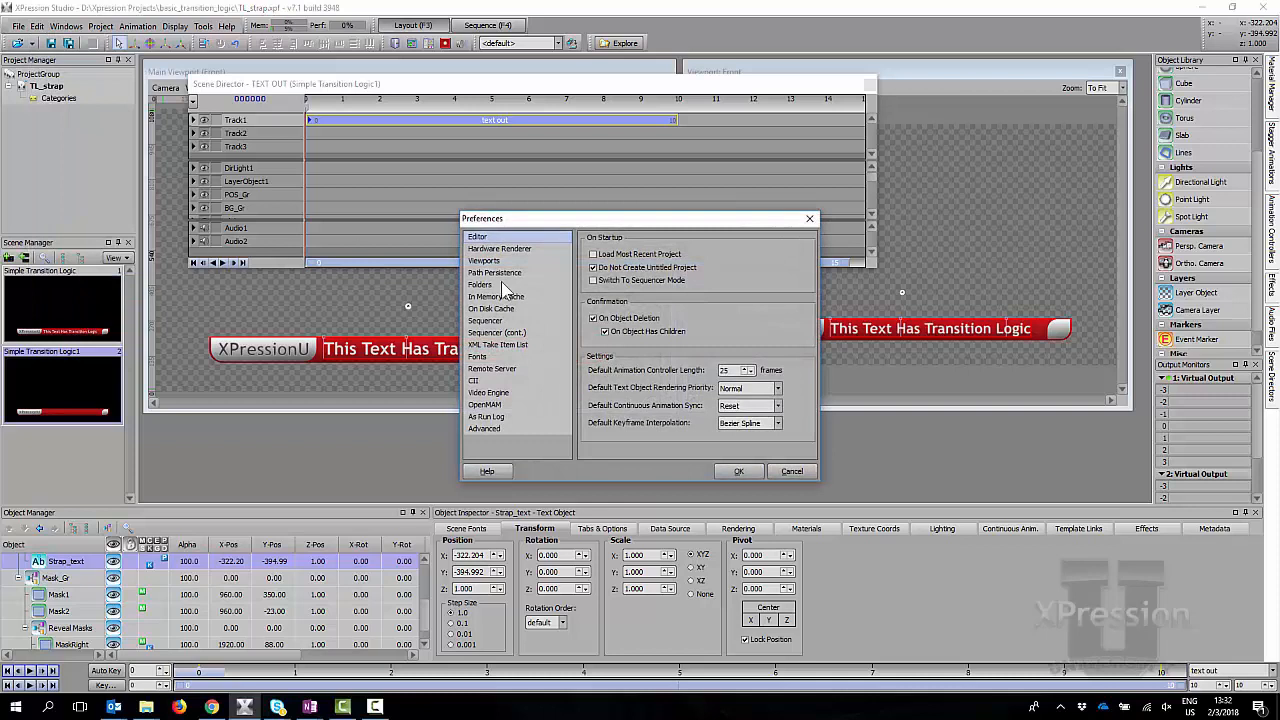
pyautogui.doubleClick(722, 371)
pyautogui.click(806, 472)
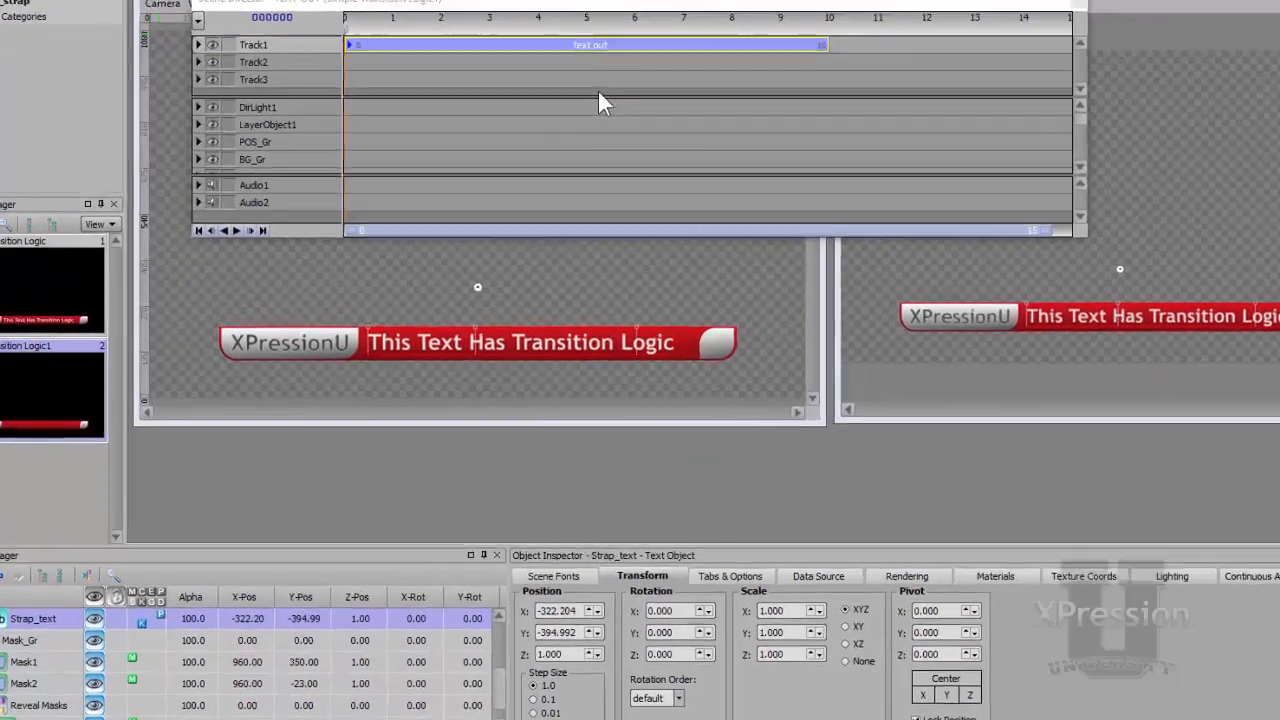
# Step: In the Key Graph Editor, ease Strap_text's Position.Y curve with a long tangent at frame 10 and a steep one at frame 0, and play it
pyautogui.press('F4')
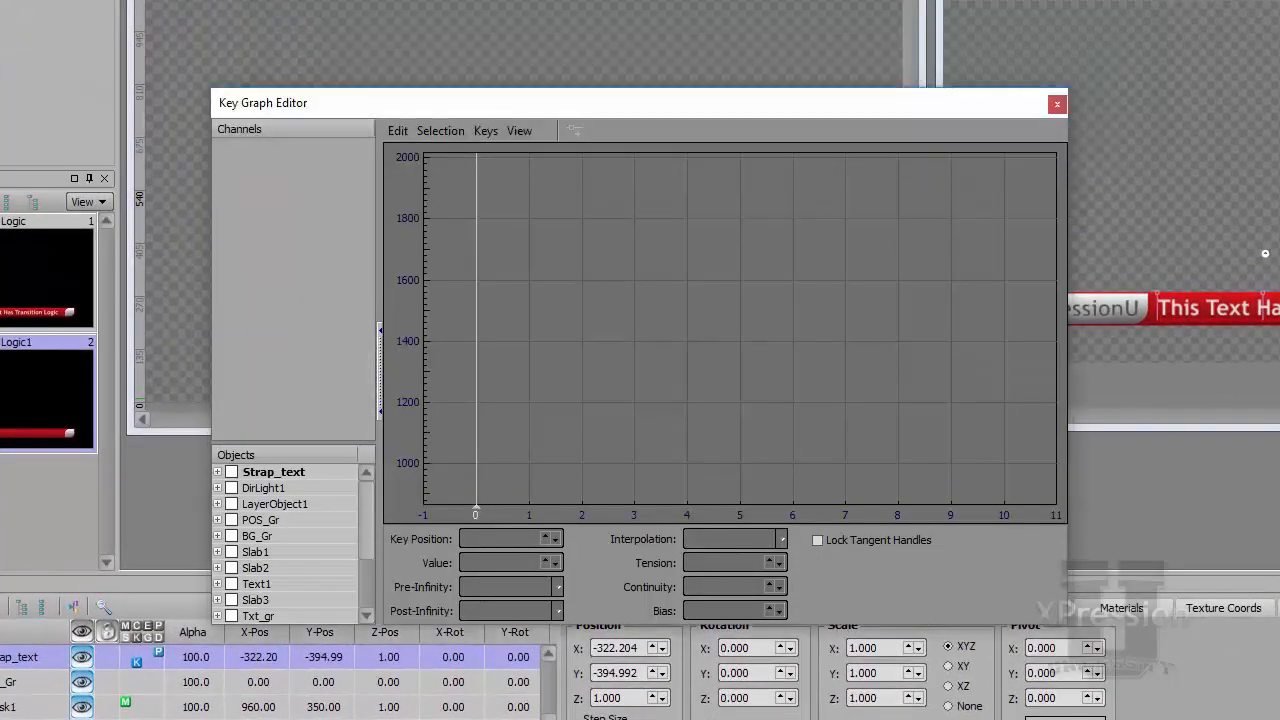
pyautogui.click(232, 472)
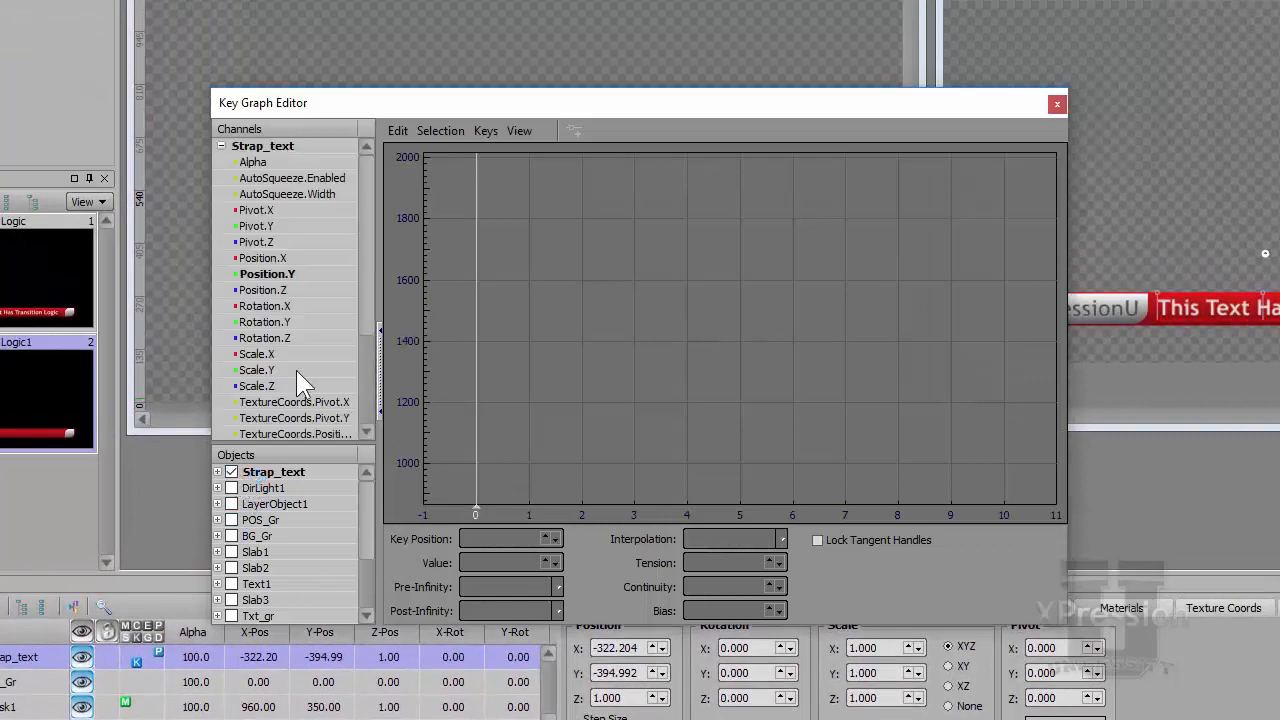
pyautogui.click(268, 275)
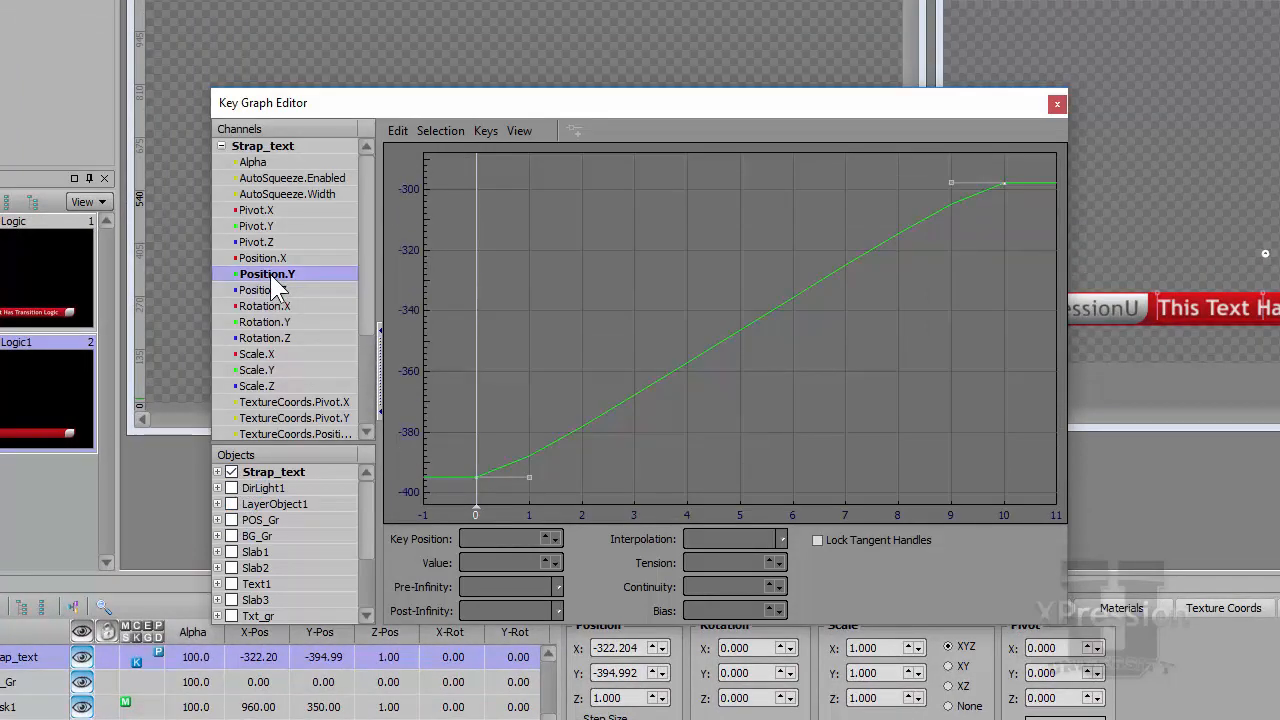
pyautogui.click(1004, 183)
pyautogui.moveTo(952, 182); pyautogui.dragTo(541, 182)
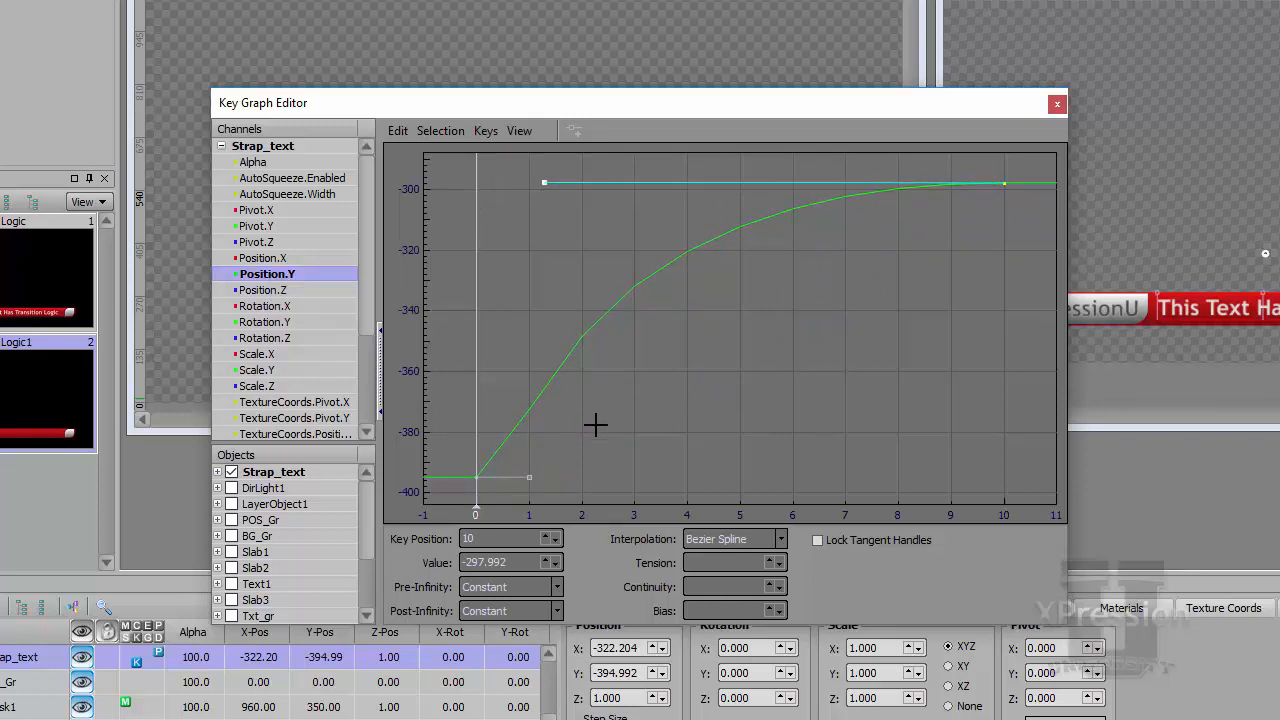
pyautogui.moveTo(458, 468); pyautogui.dragTo(458, 374)
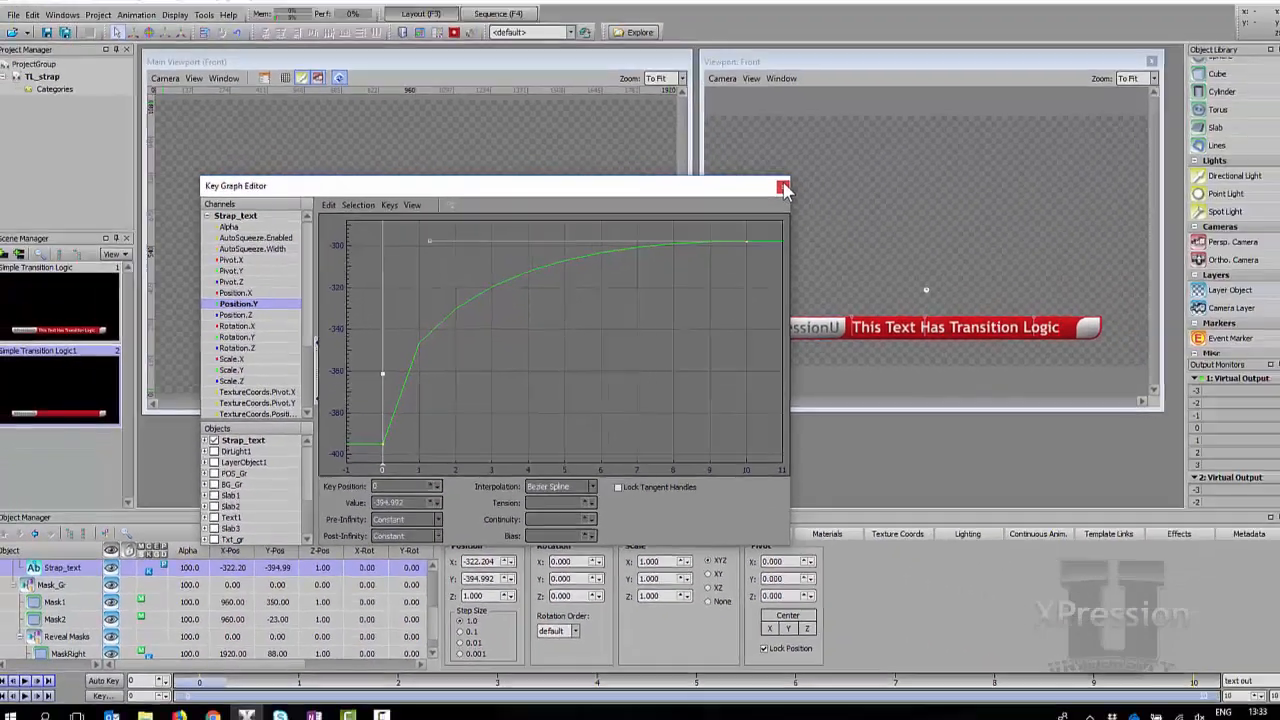
pyautogui.click(1056, 103)
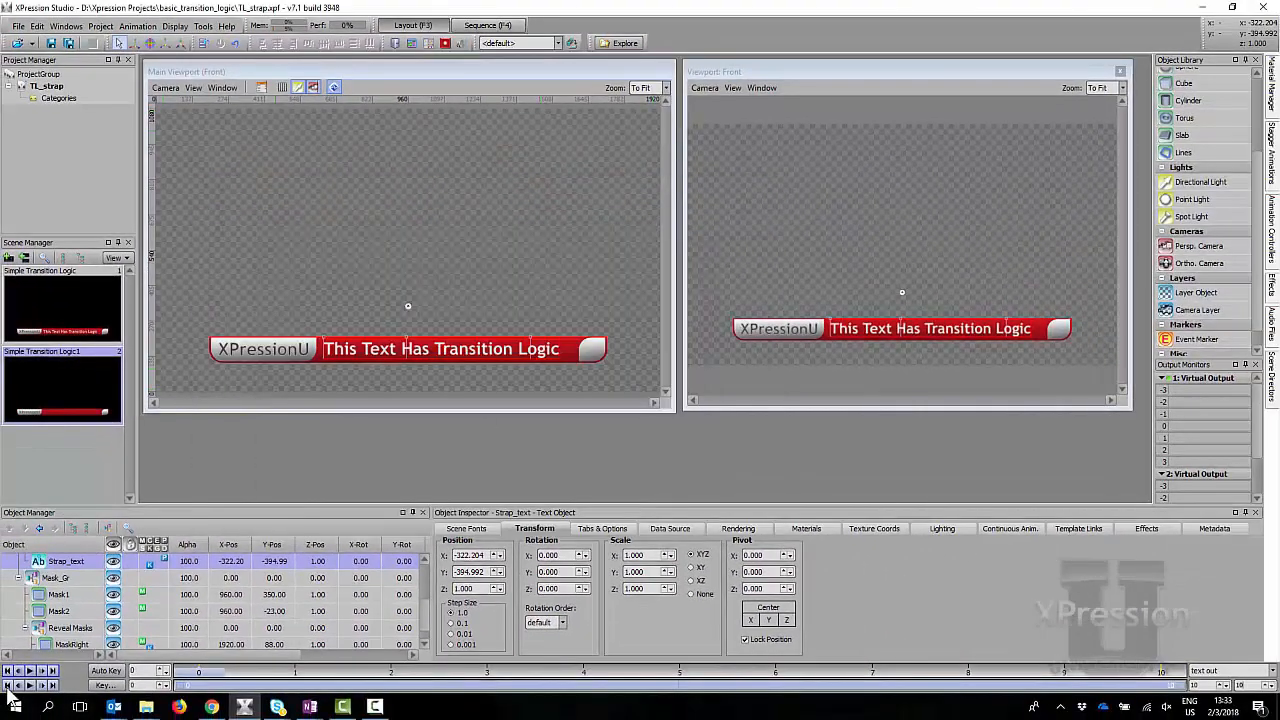
pyautogui.click(29, 686)
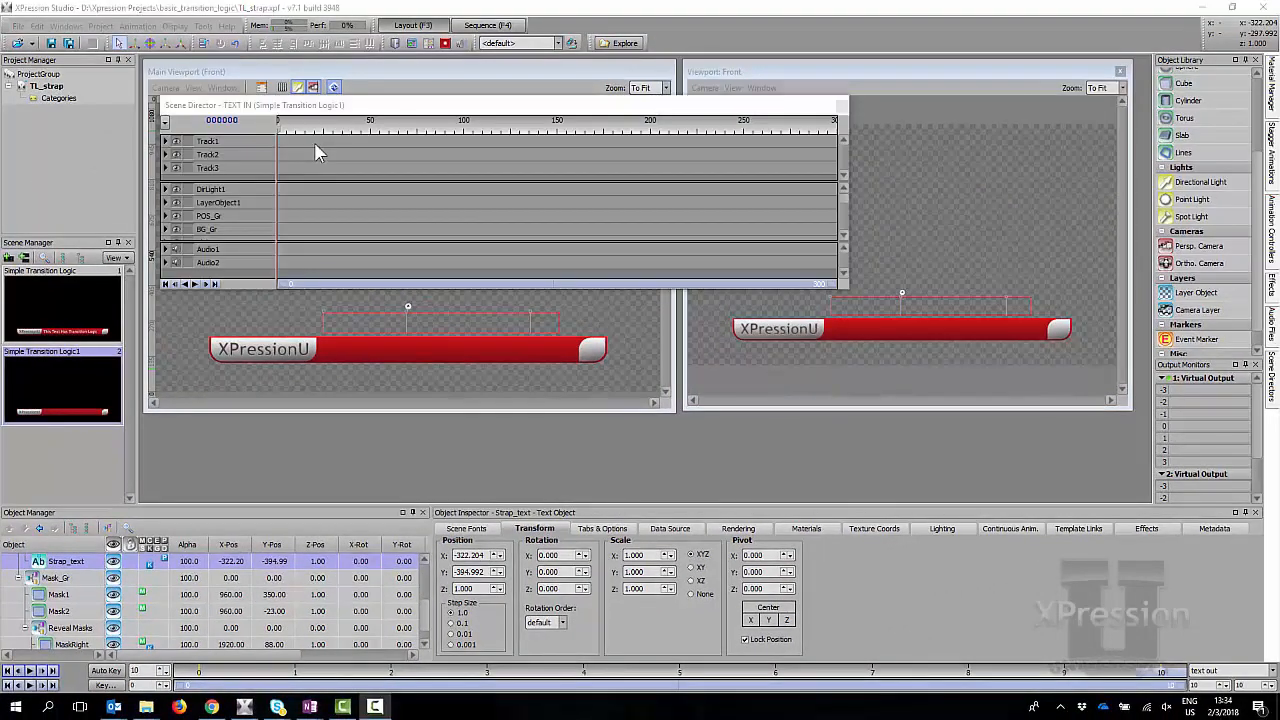
# Step: Add an animation controller clip to Track1 of the TEXT IN scene director
pyautogui.click(316, 150)
pyautogui.rightClick(316, 148)
pyautogui.moveTo(345, 152)
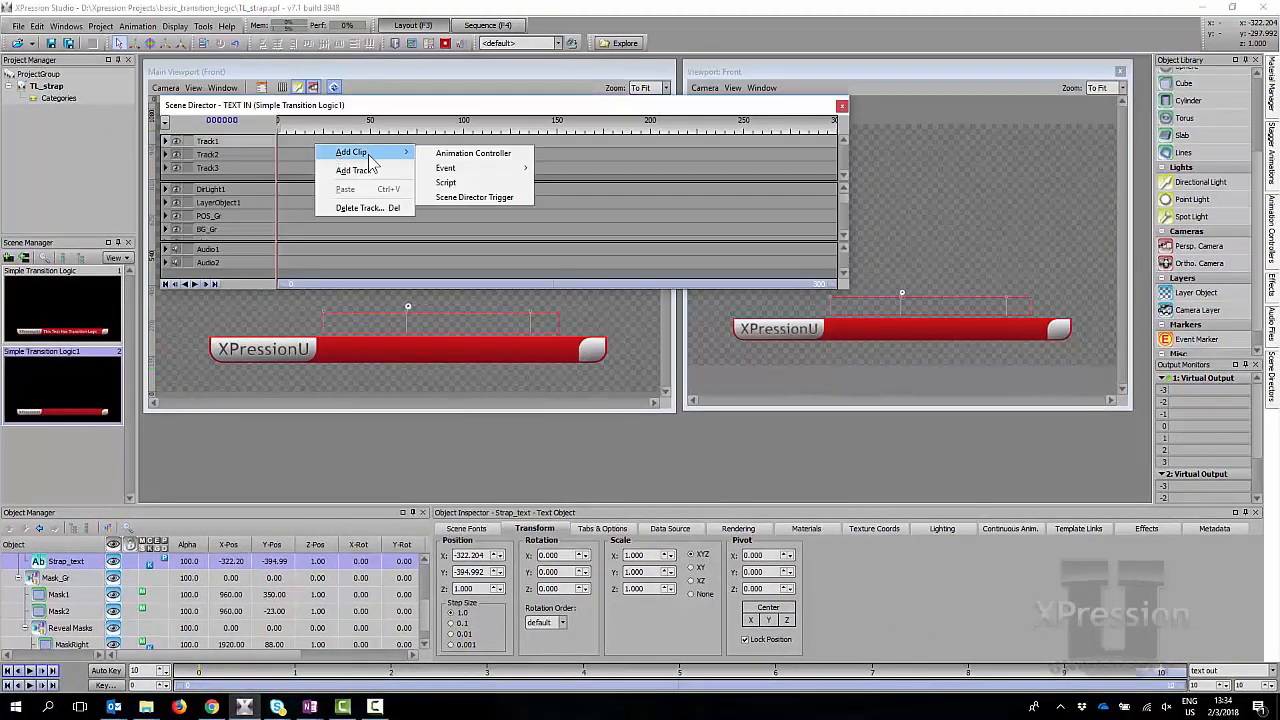
pyautogui.click(470, 153)
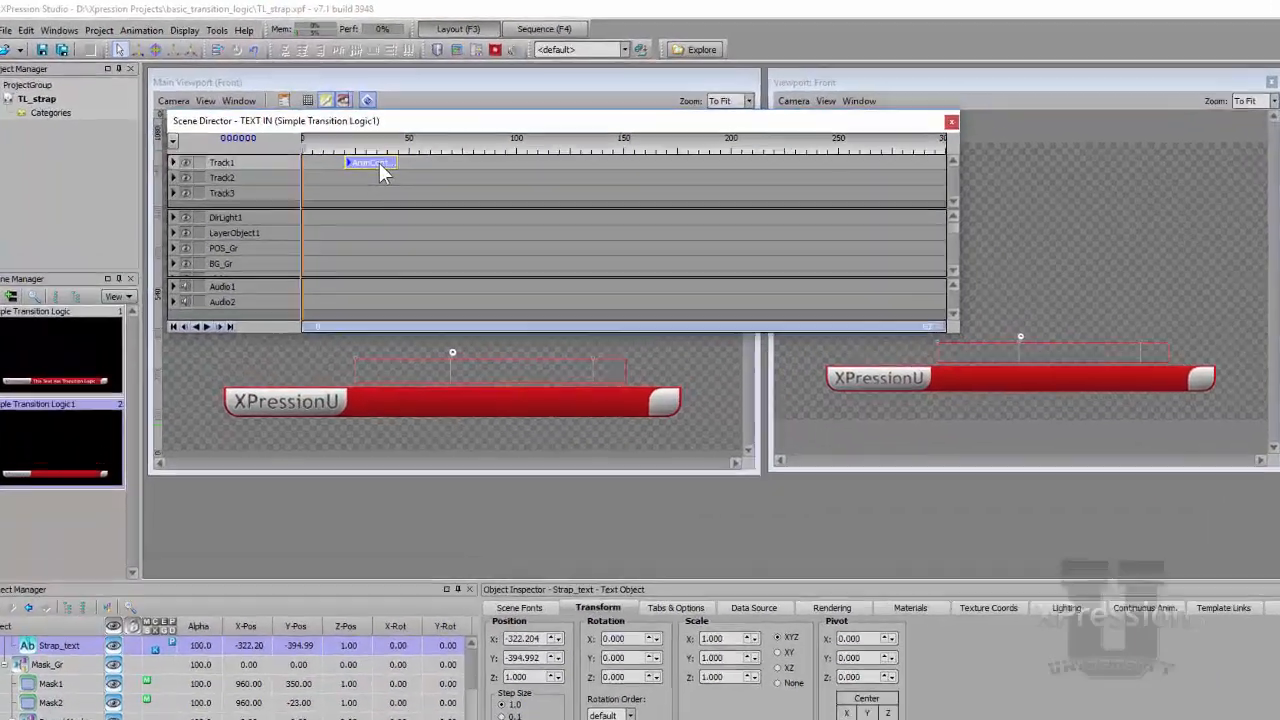
# Step: Rename the new controller clip in the TEXT IN scene director to "text in" and move it to start at frame 0
pyautogui.rightClick(345, 142)
pyautogui.click(486, 231)
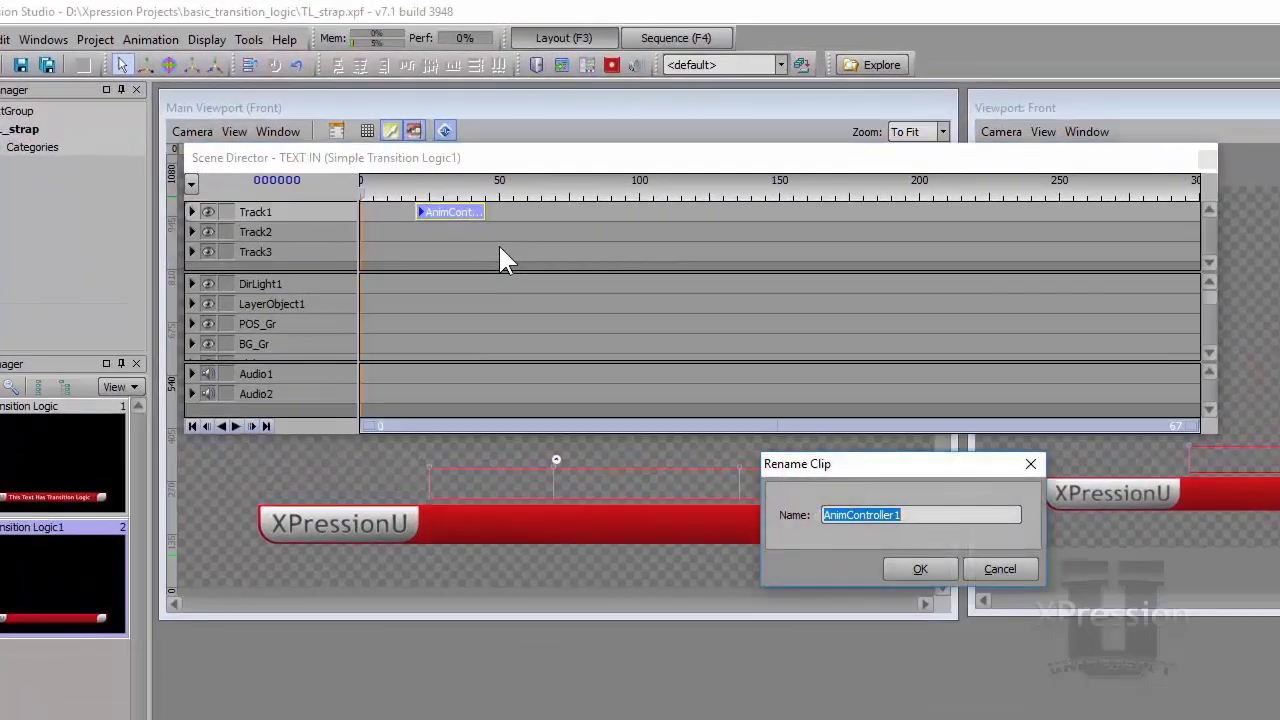
pyautogui.write('text in')
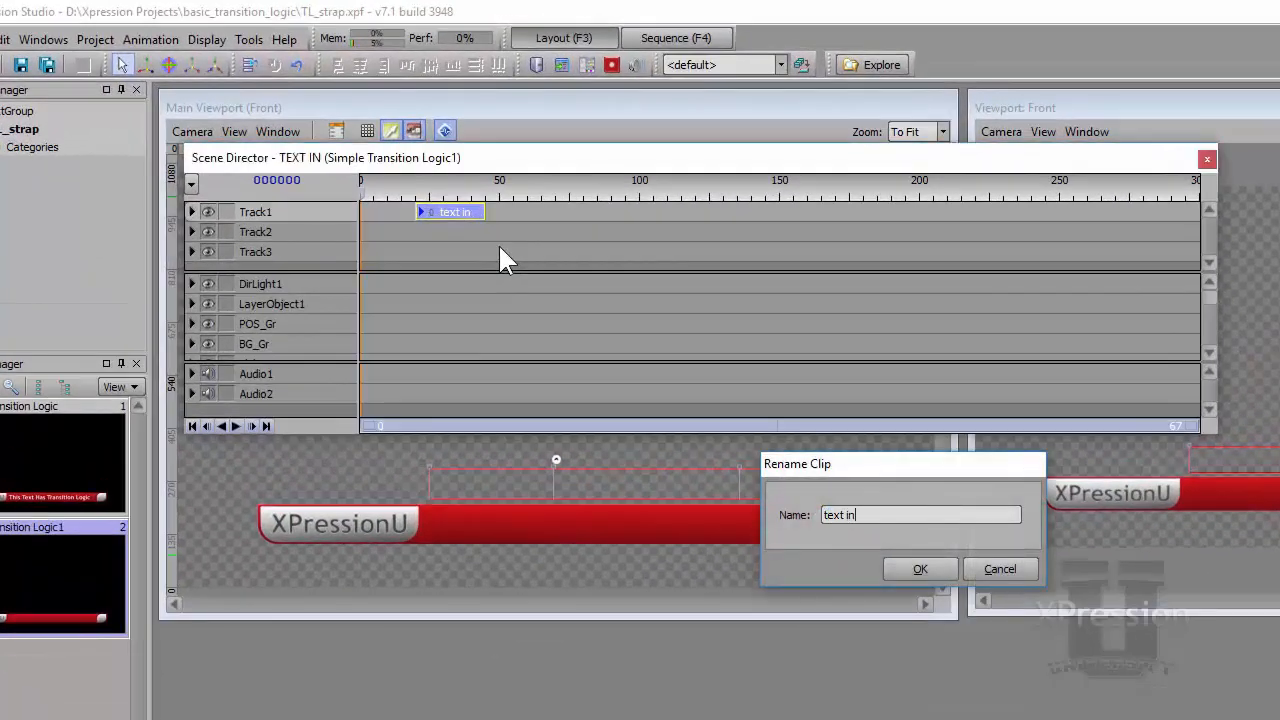
pyautogui.press('Return')
pyautogui.moveTo(456, 220); pyautogui.dragTo(406, 217)
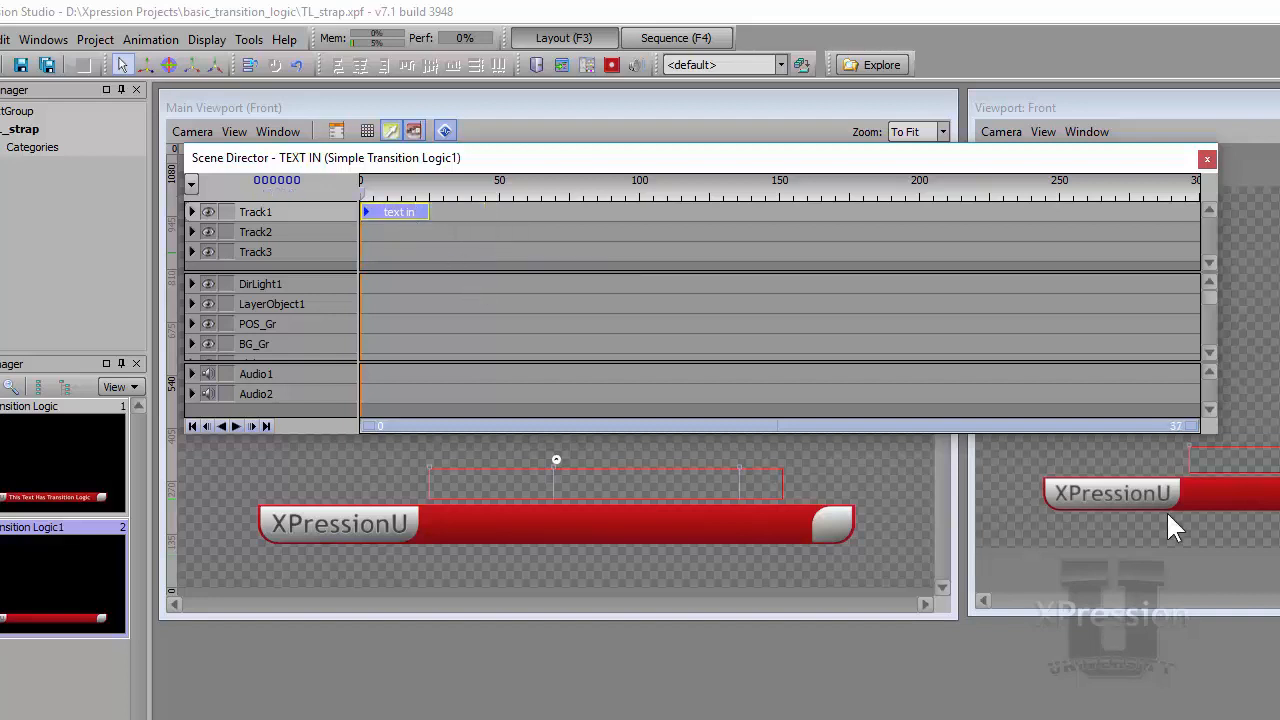
pyautogui.moveTo(1191, 426)
pyautogui.mouseDown()
pyautogui.moveTo(705, 414)
pyautogui.moveTo(1170, 426)
pyautogui.mouseUp()
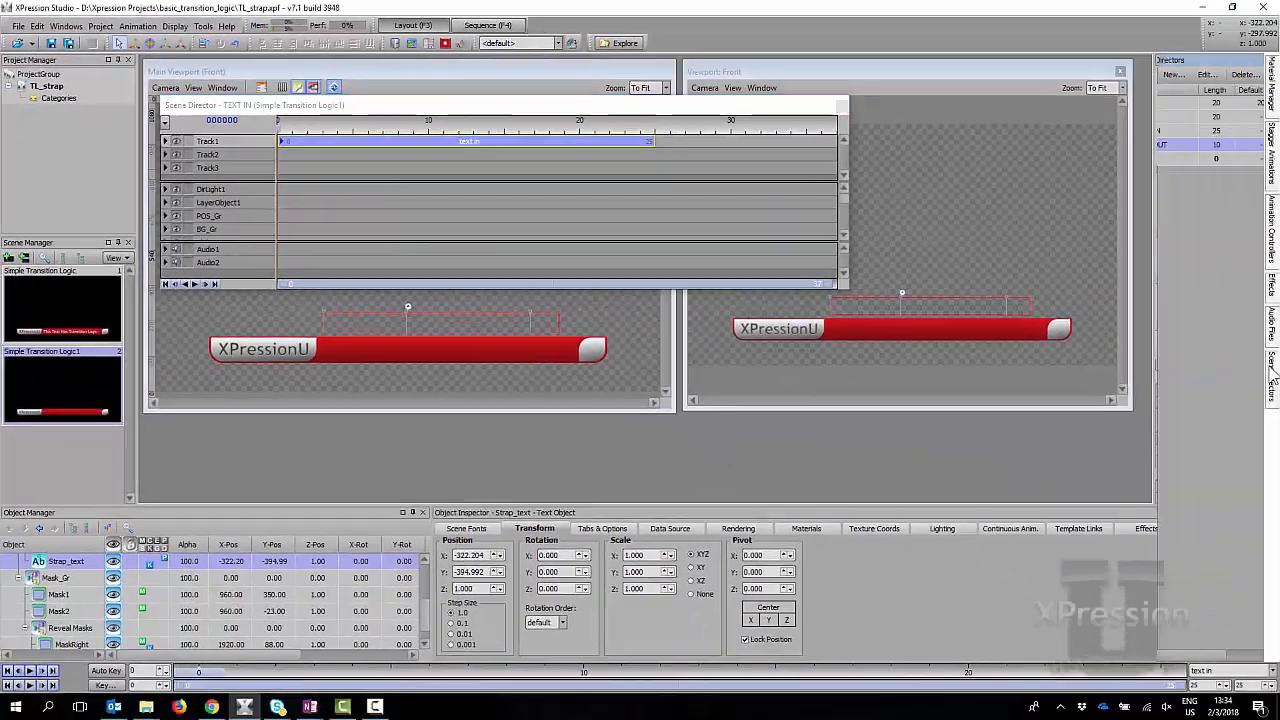
# Step: Open the TEXT OUT scene director, return it to frame 0 to restore the strap text's on-screen position, and close it
pyautogui.click(1097, 132)
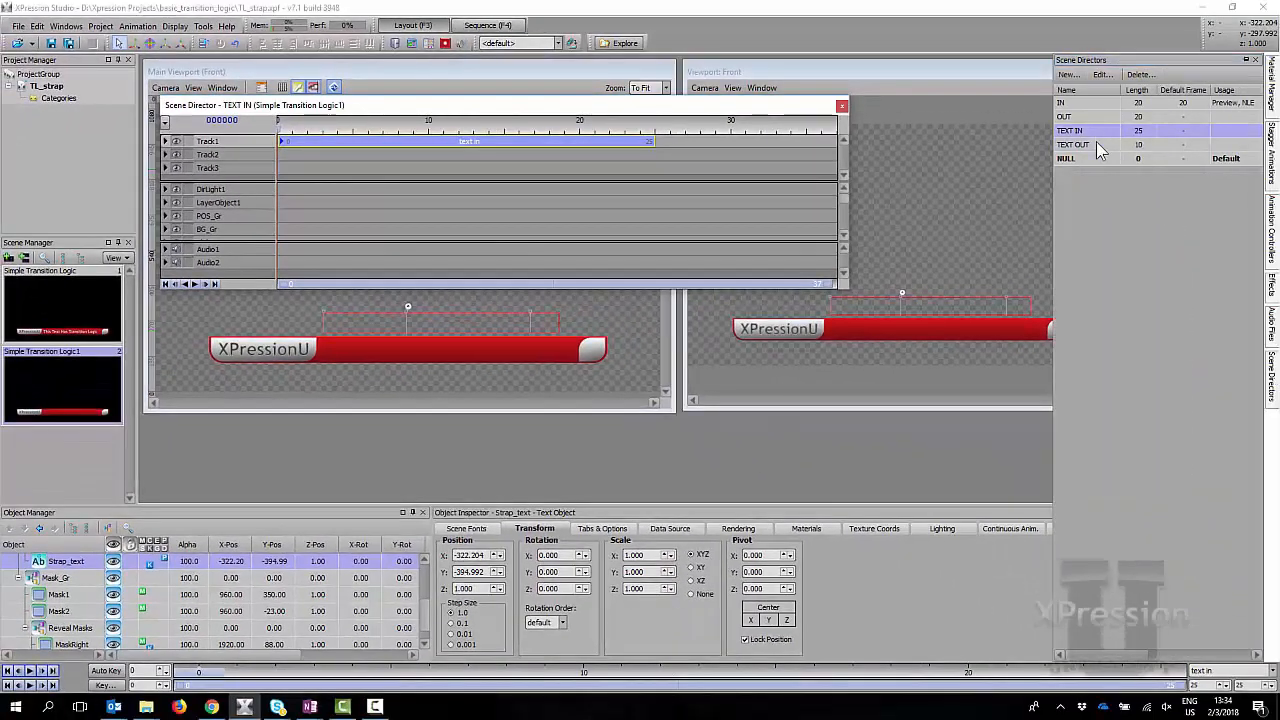
pyautogui.doubleClick(1096, 143)
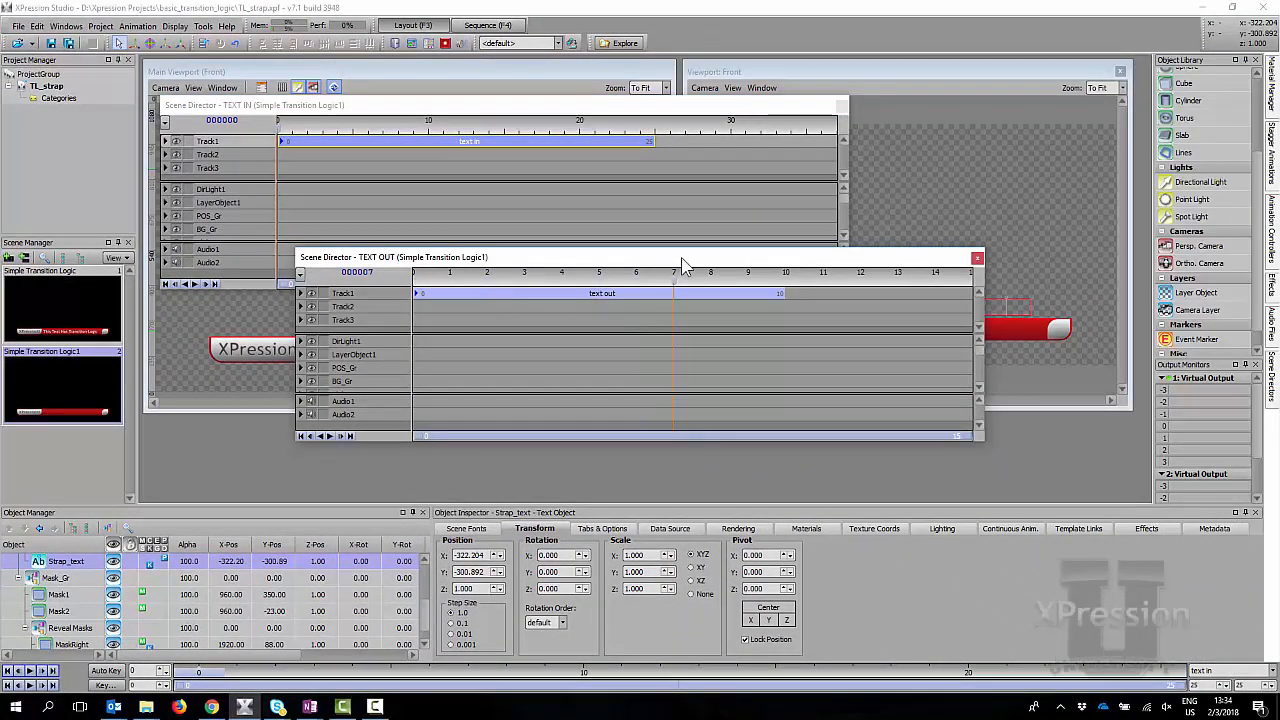
pyautogui.moveTo(676, 267); pyautogui.dragTo(301, 289)
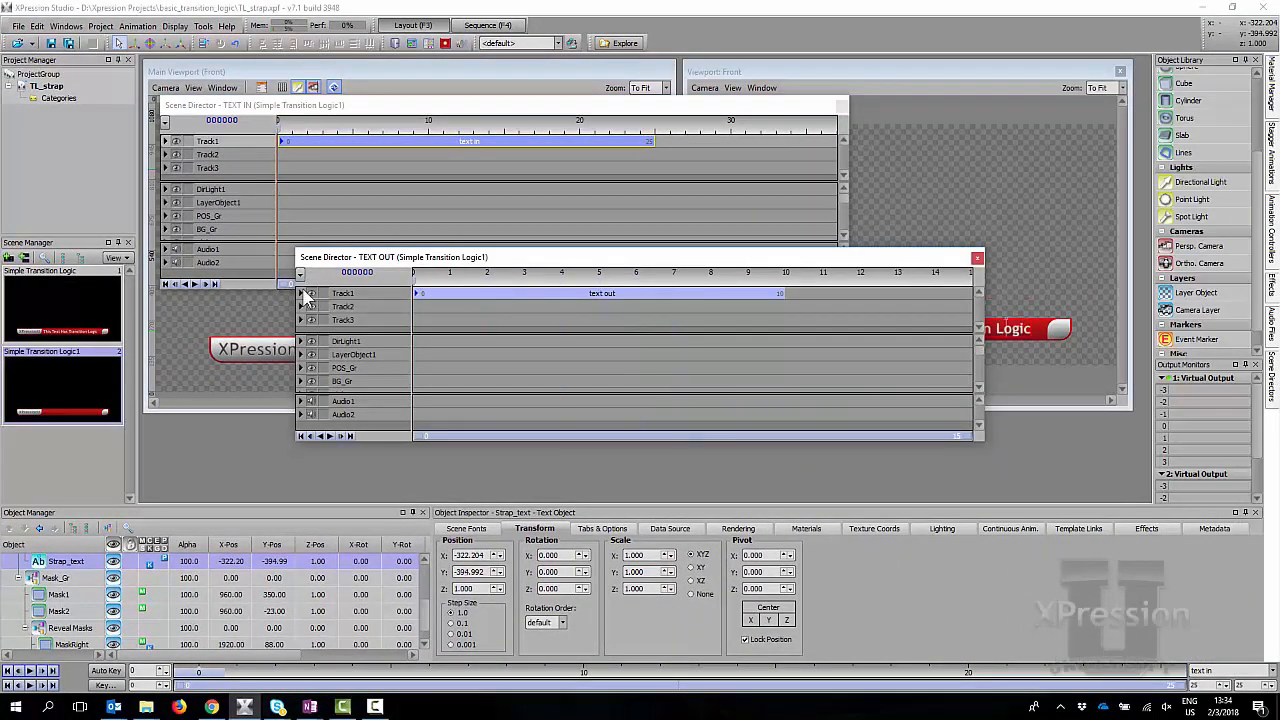
pyautogui.click(977, 259)
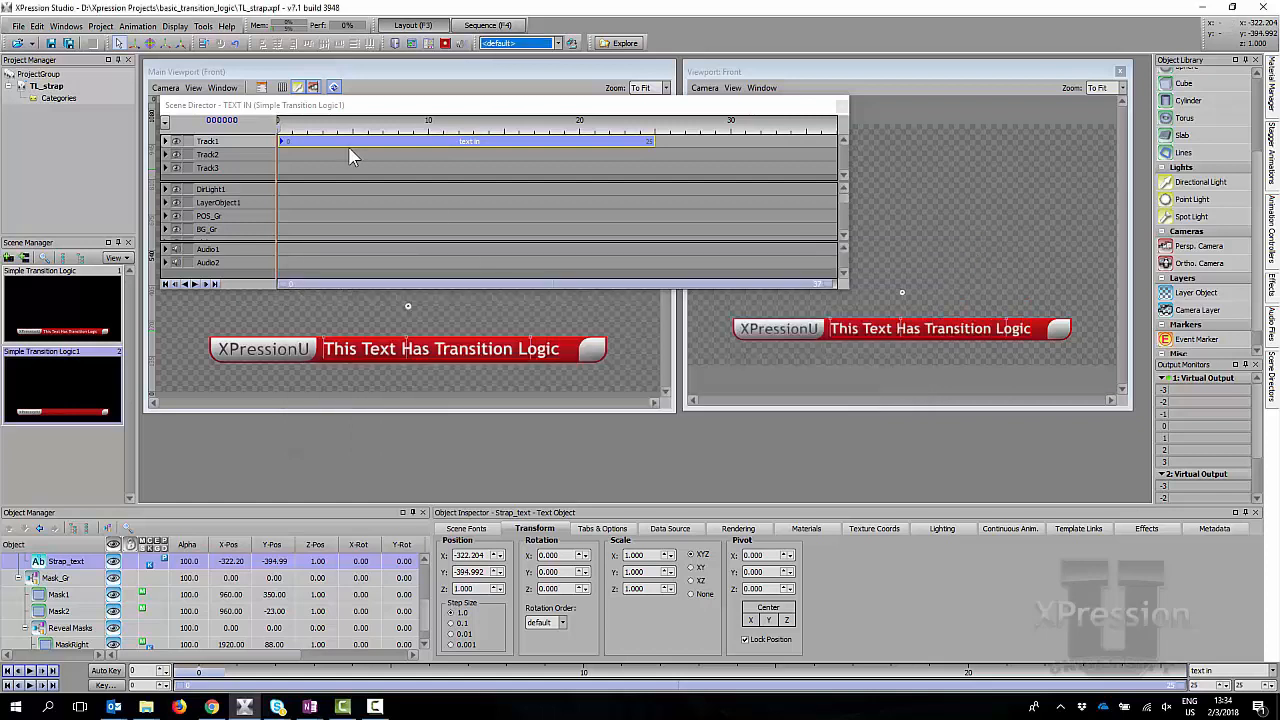
# Step: Set a Position Y keyframe for Strap_text at frame 10 of the text in controller
pyautogui.moveTo(291, 125); pyautogui.dragTo(432, 133)
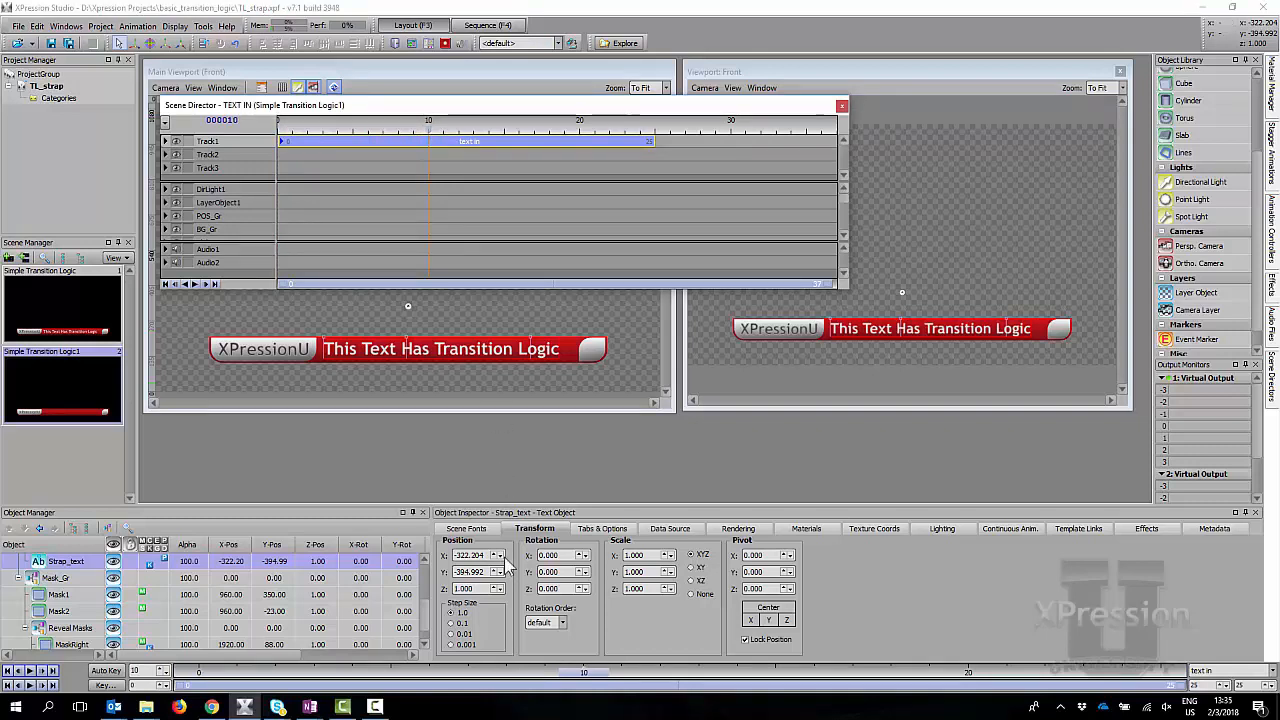
pyautogui.press('k')
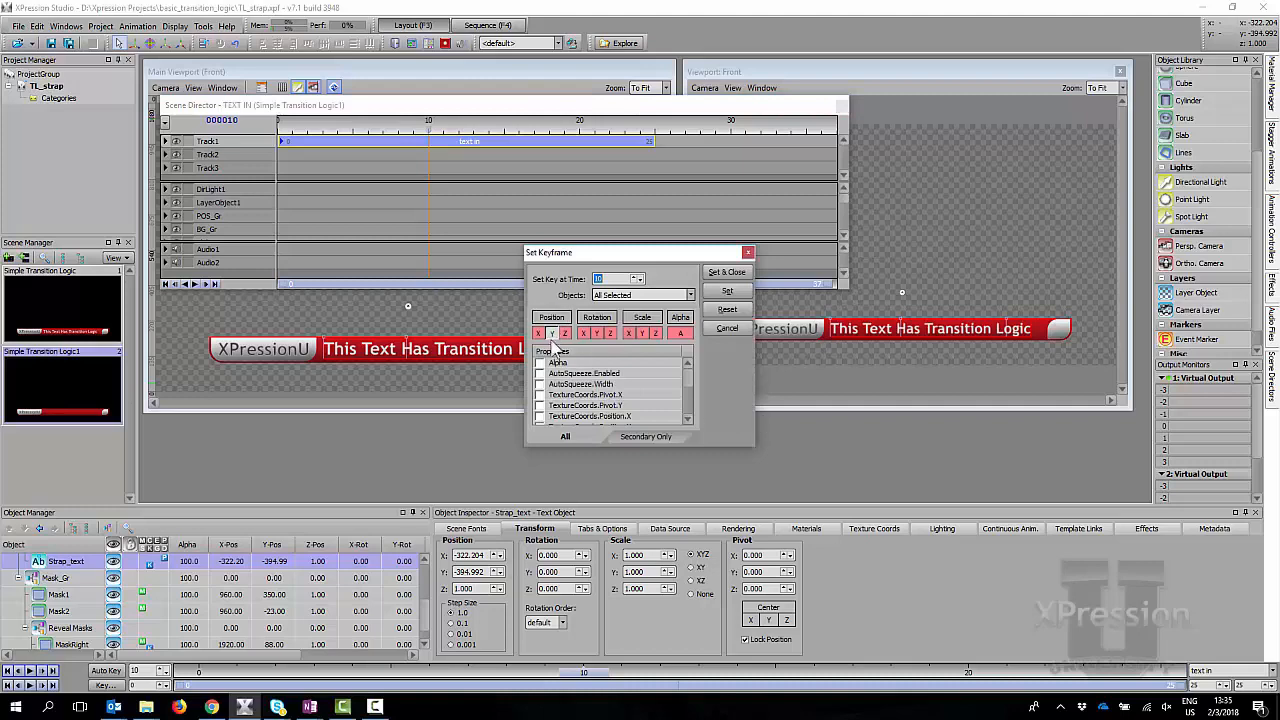
pyautogui.press('Return')
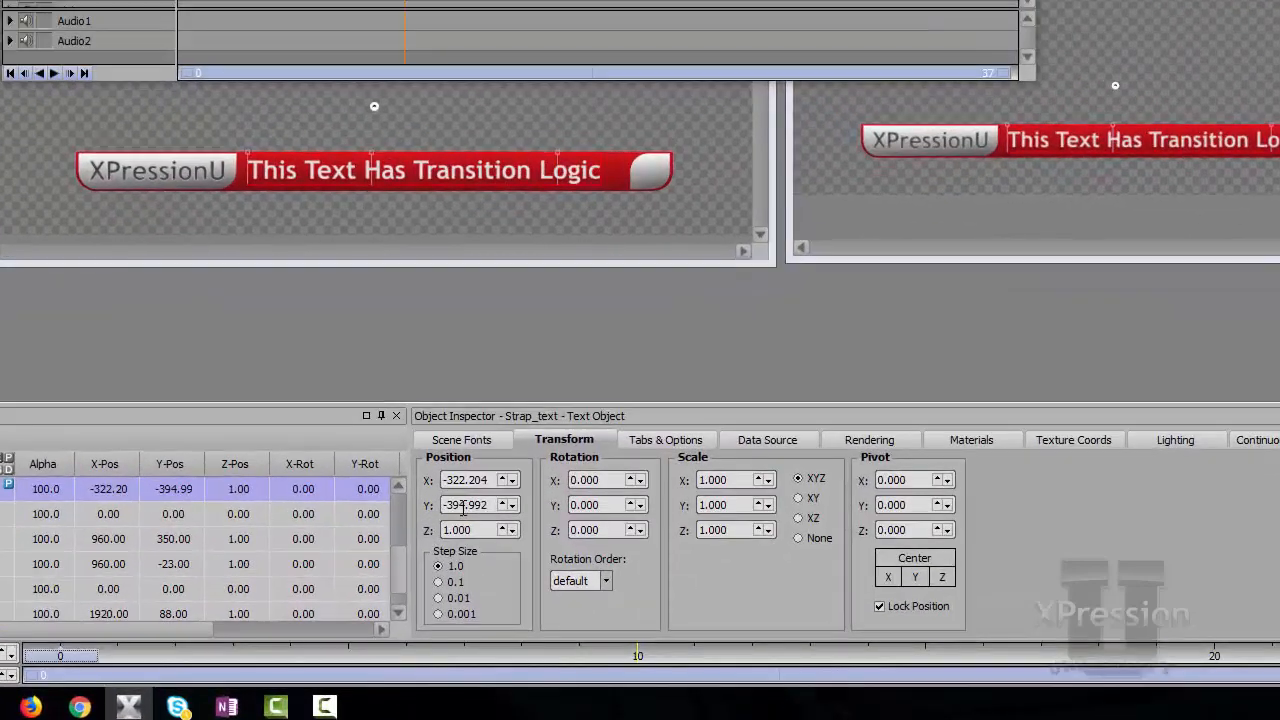
# Step: At frame 0 of the text in controller, lower Strap_text to Y -489.992, set a Position Y keyframe and preview the animation
pyautogui.moveTo(463, 508); pyautogui.dragTo(463, 603)
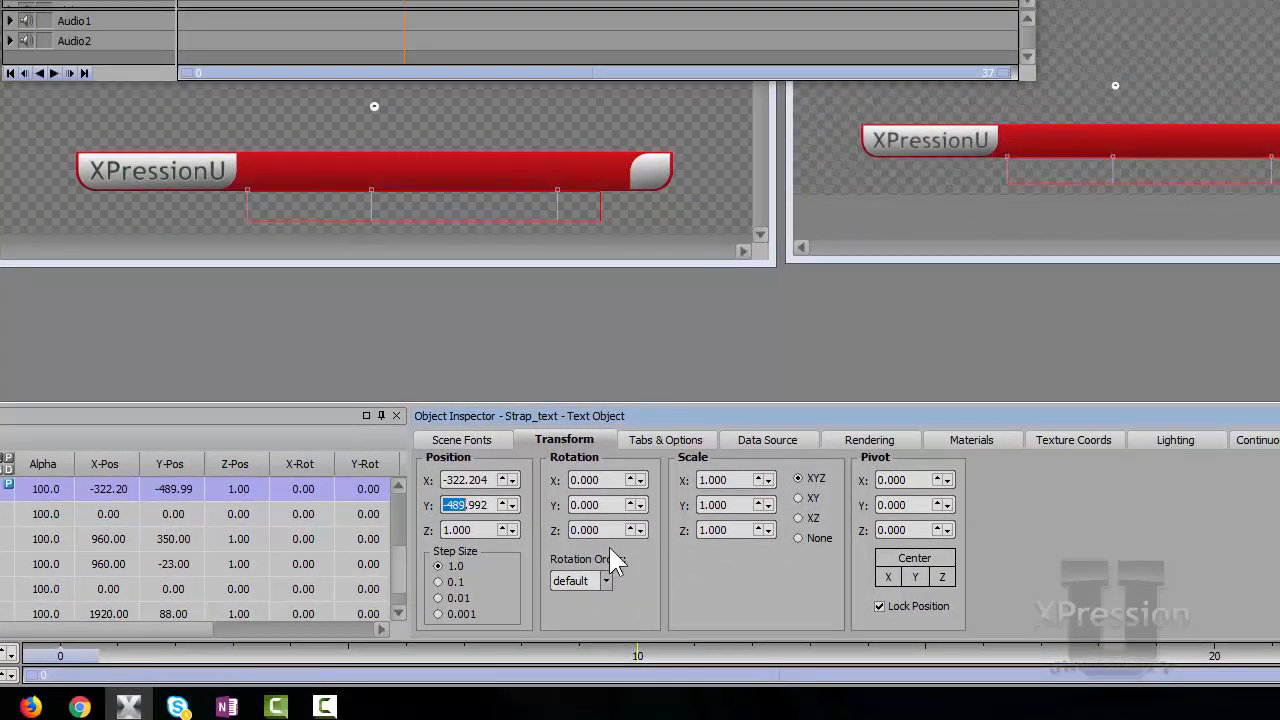
pyautogui.press('k')
pyautogui.press('Return')
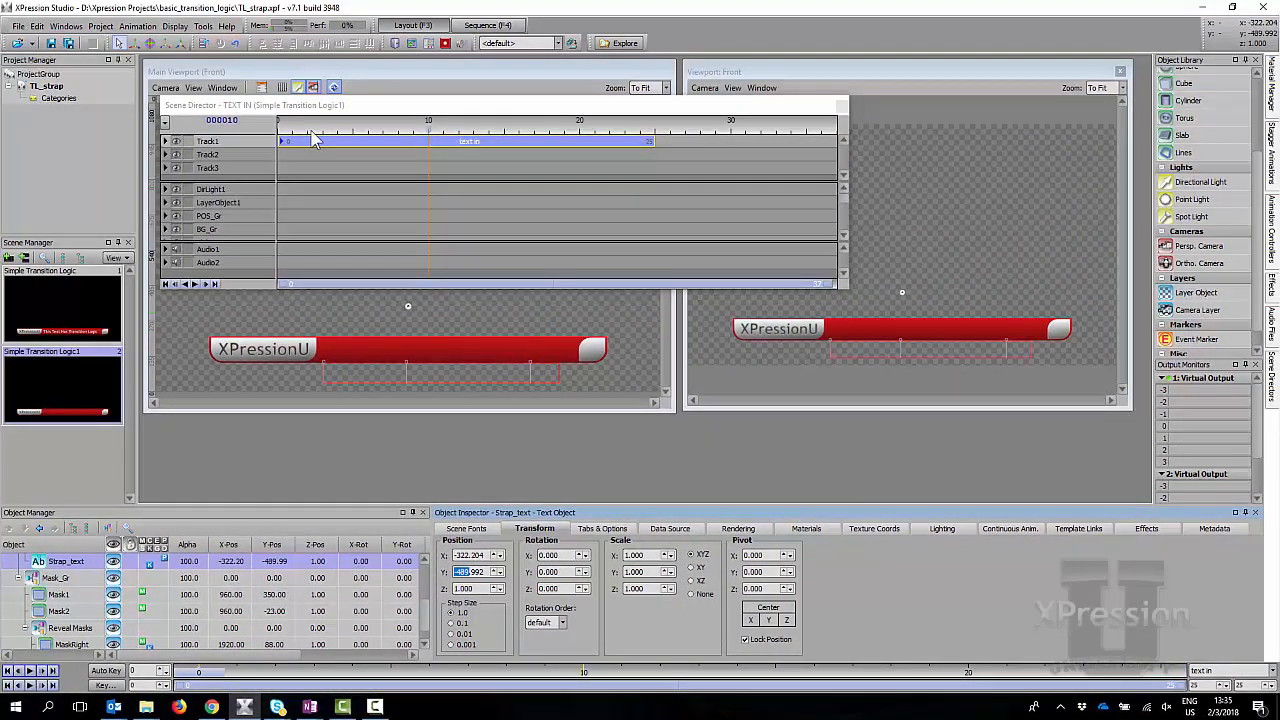
pyautogui.click(201, 99)
pyautogui.press('space')
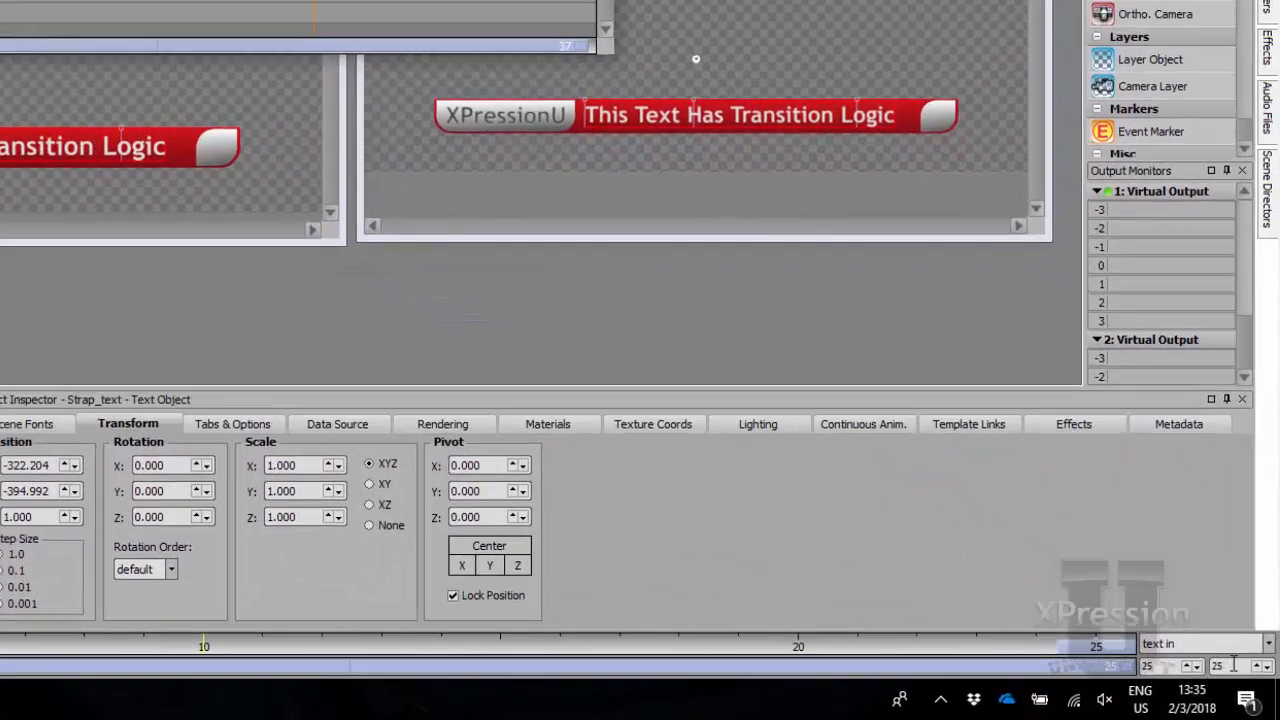
# Step: Set the text in controller's length to 10 frames
pyautogui.doubleClick(1233, 663)
pyautogui.write('10')
pyautogui.press('Return')
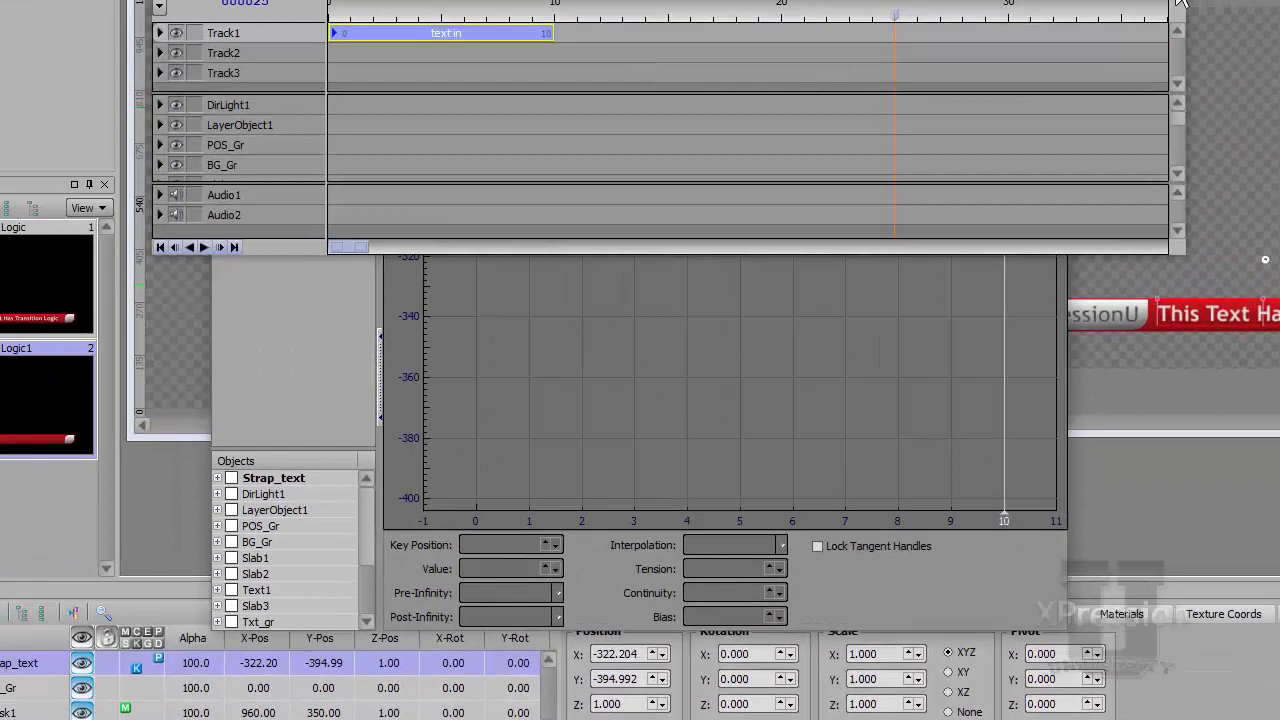
# Step: Show Strap_text's Position Y curve in the key graph and stretch the frame 10 key's tangent horizontally back to near frame 0
pyautogui.click(1181, 4)
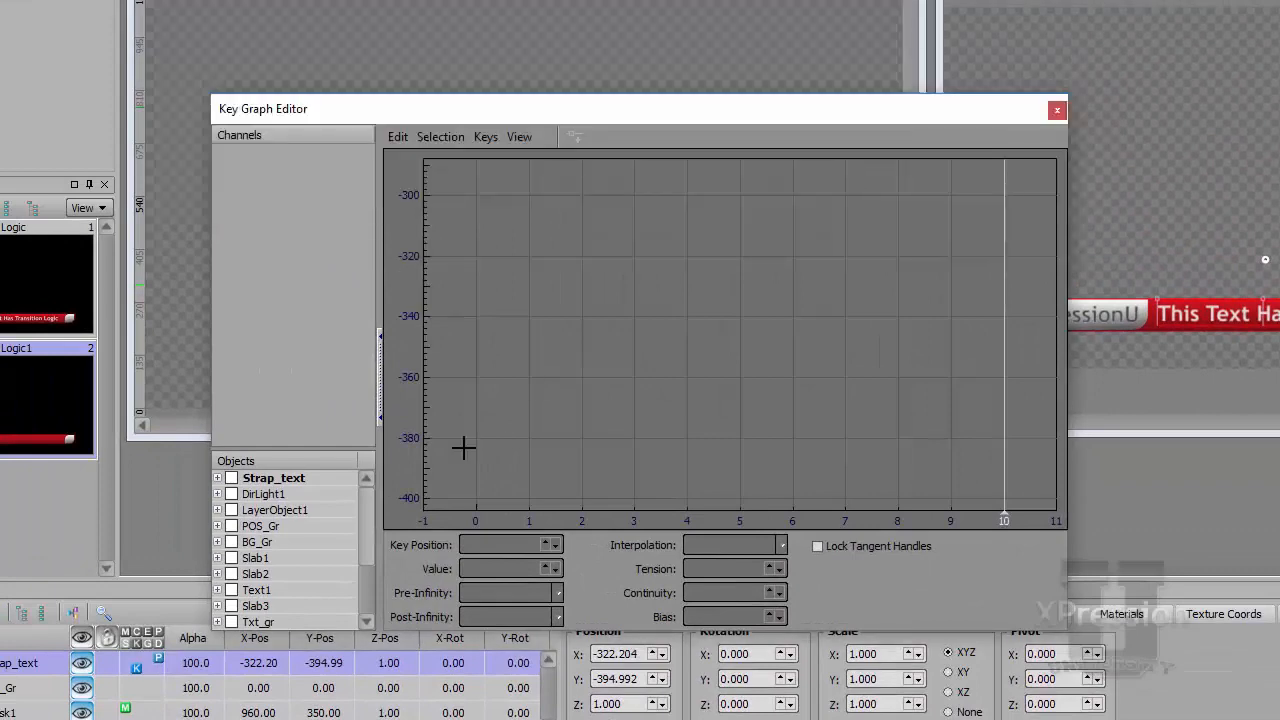
pyautogui.click(232, 478)
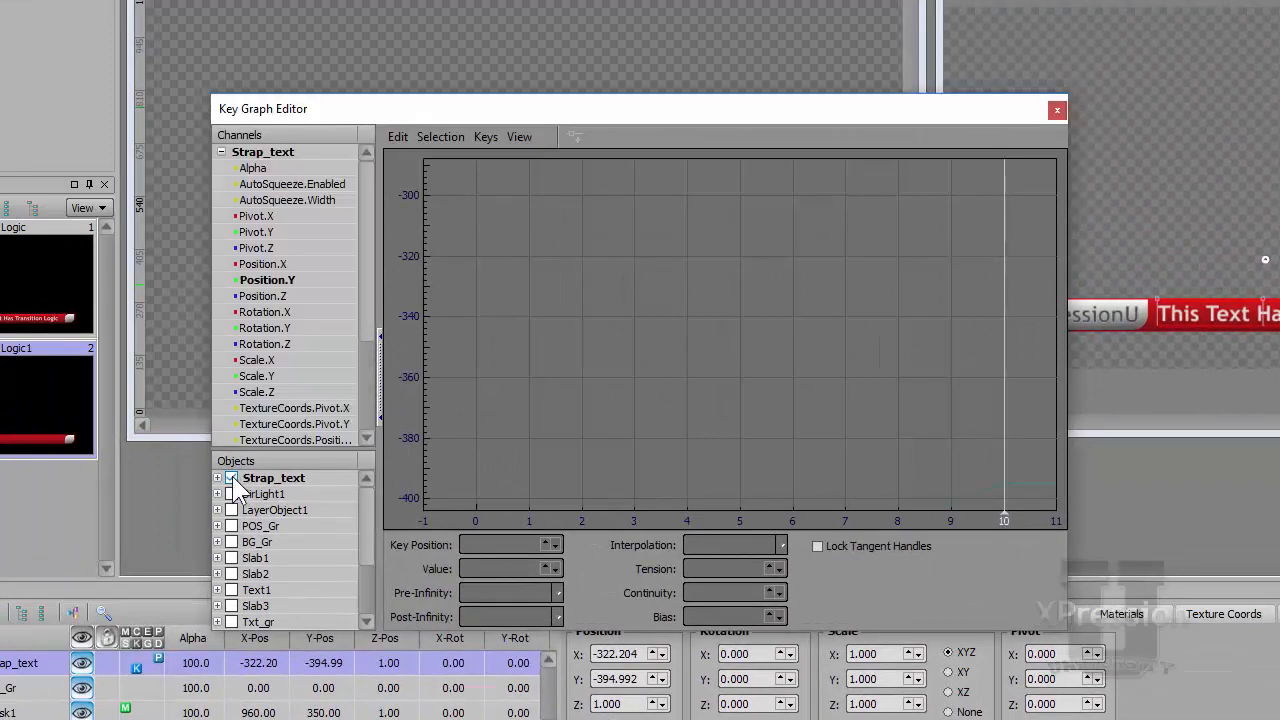
pyautogui.click(265, 281)
pyautogui.moveTo(973, 169); pyautogui.dragTo(1083, 240)
pyautogui.moveTo(951, 188); pyautogui.dragTo(495, 189)
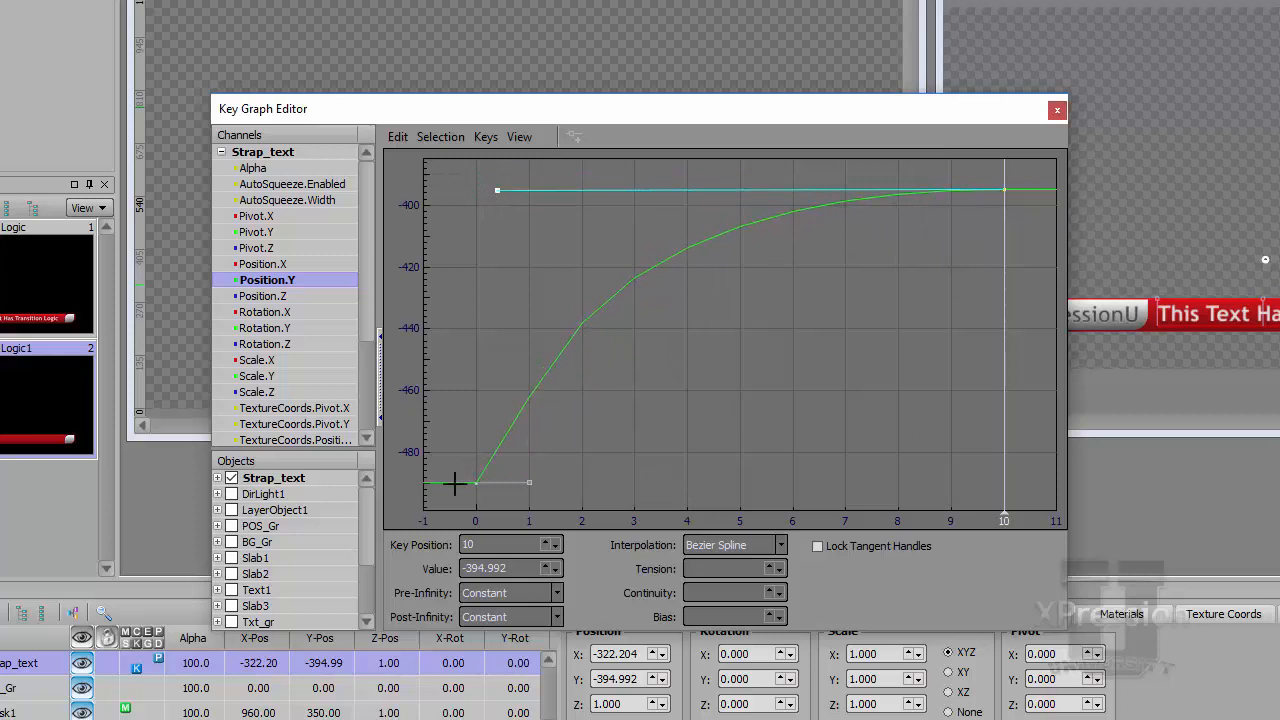
# Step: Swing the frame 0 key's tangent vertically upward for a fast start, close the graph editor and preview the text in animation
pyautogui.click(526, 508)
pyautogui.click(526, 488)
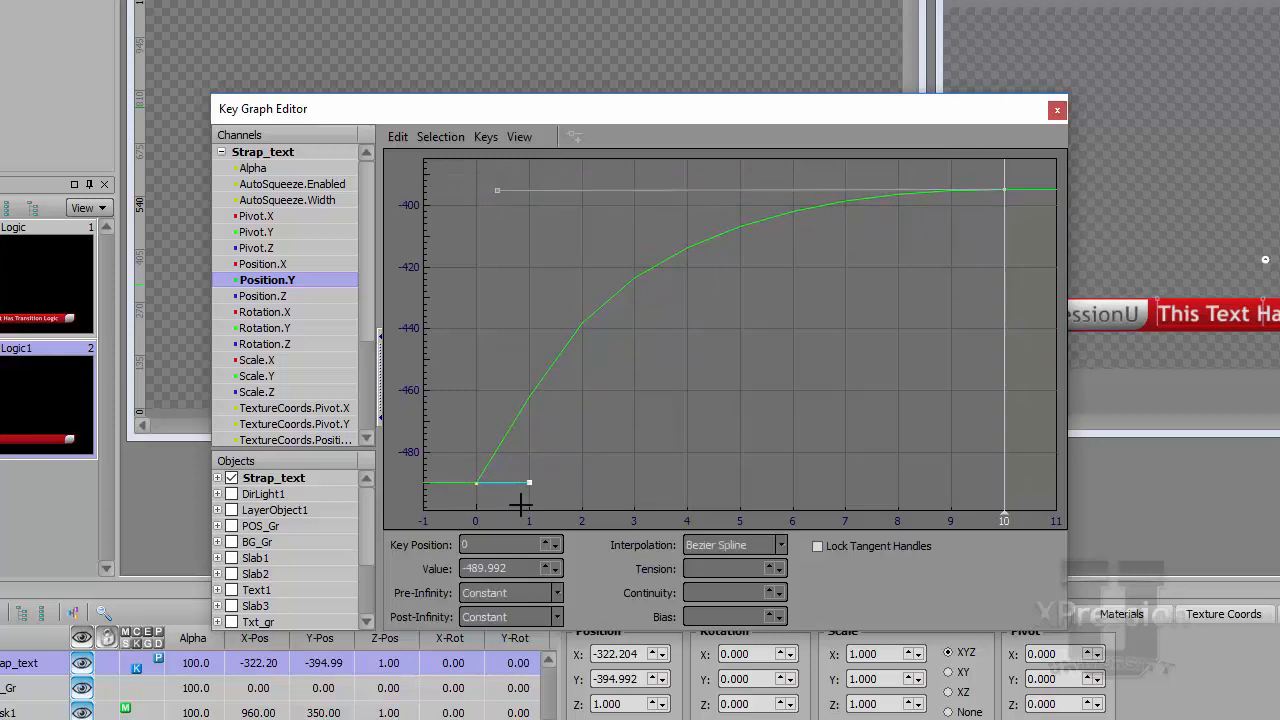
pyautogui.moveTo(524, 490); pyautogui.dragTo(477, 339)
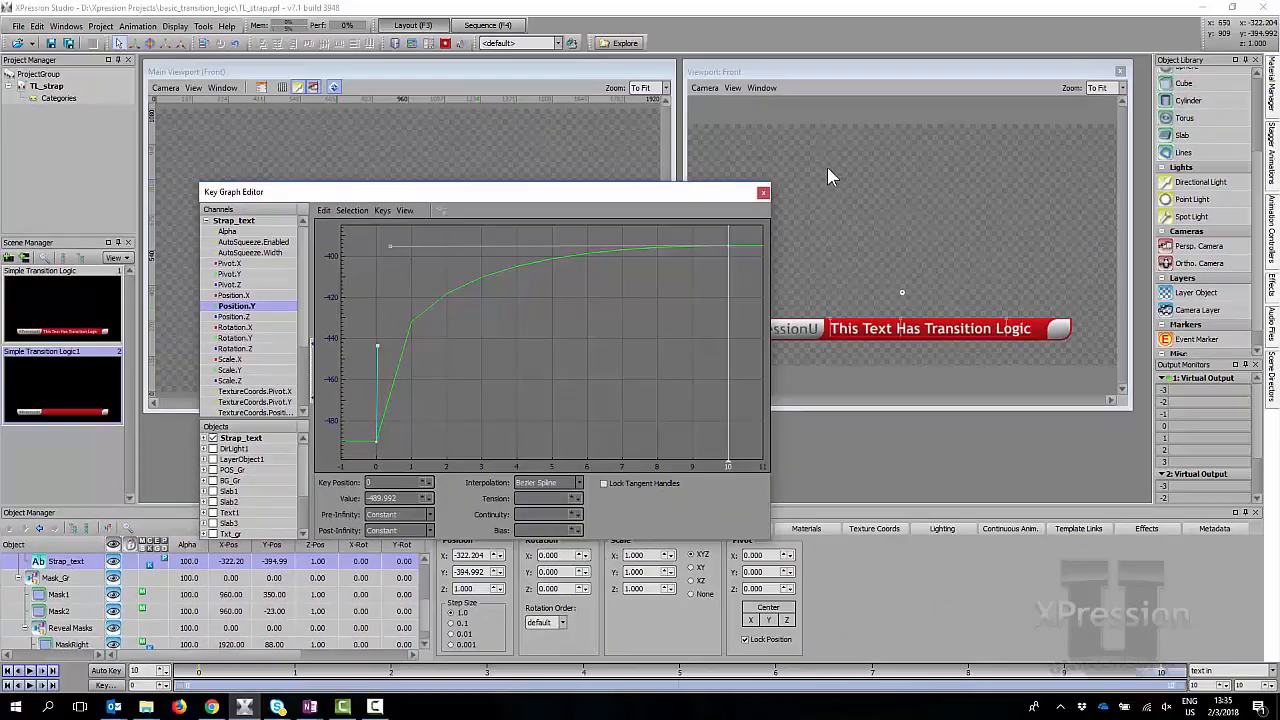
pyautogui.click(841, 170)
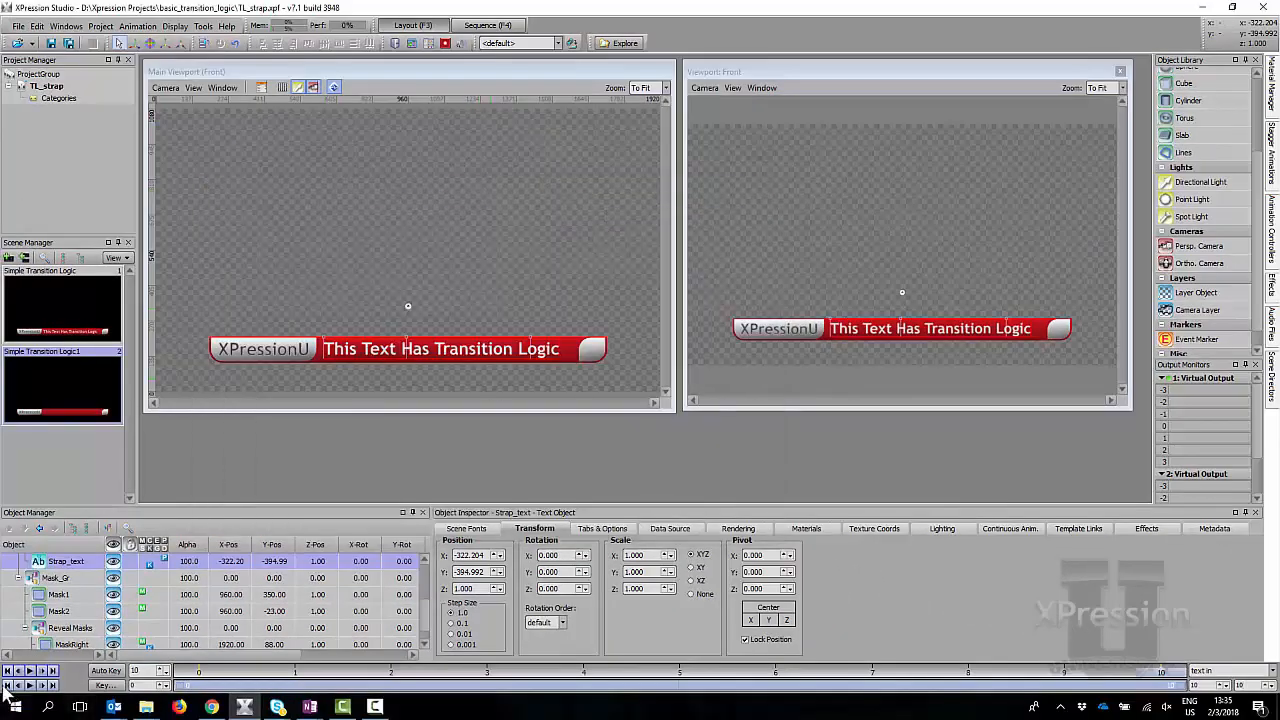
pyautogui.click(28, 686)
# Step: Open the IN scene director, check its in/out animation from the start, and close it
pyautogui.click(1273, 366)
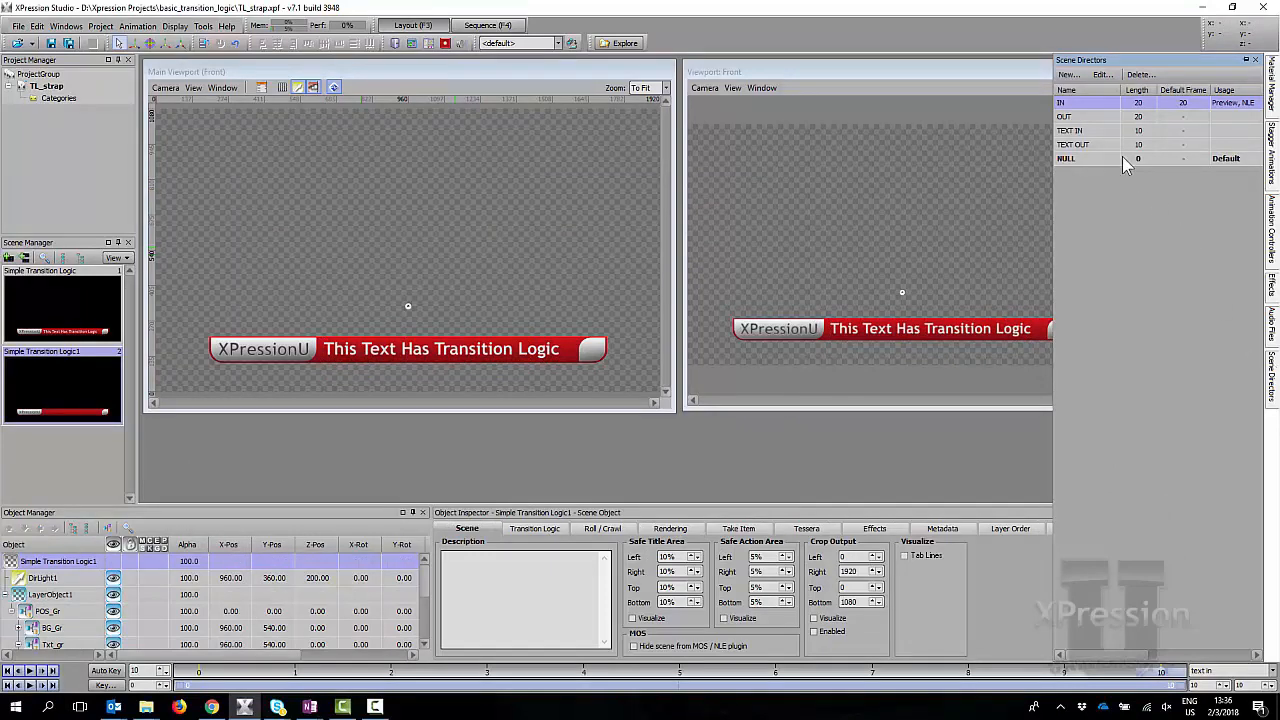
pyautogui.doubleClick(1095, 105)
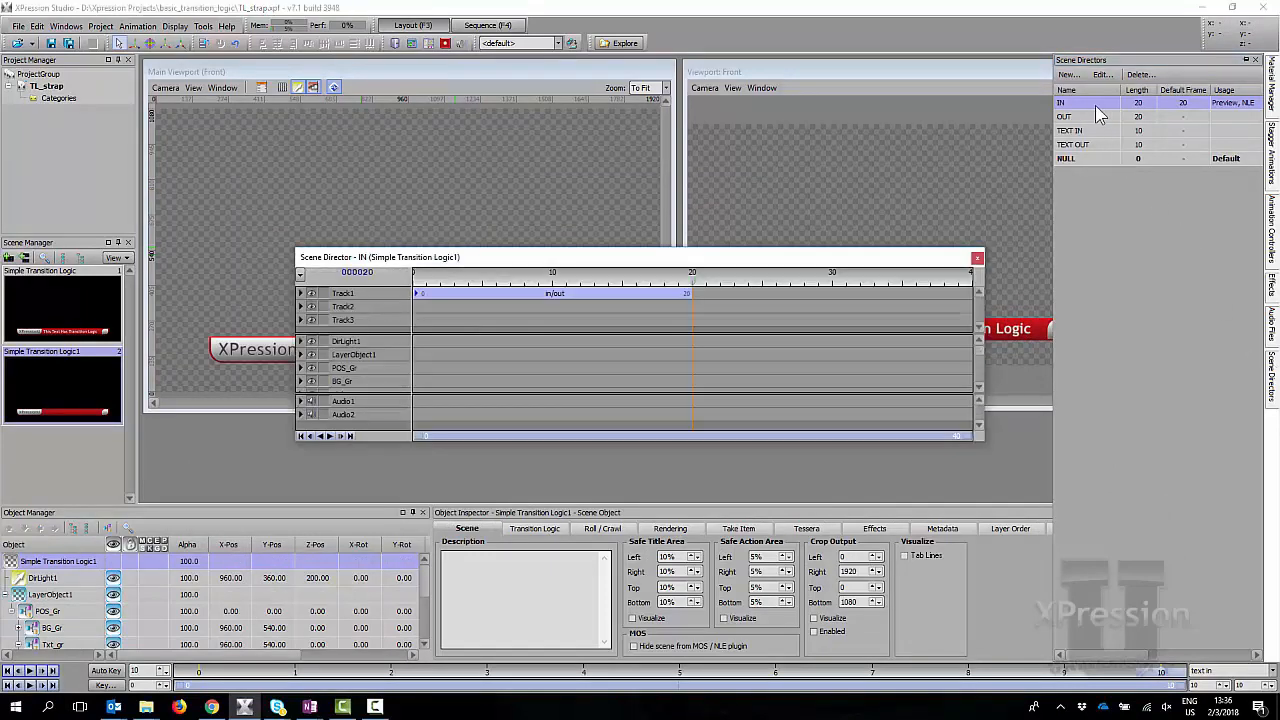
pyautogui.moveTo(687, 261); pyautogui.dragTo(588, 94)
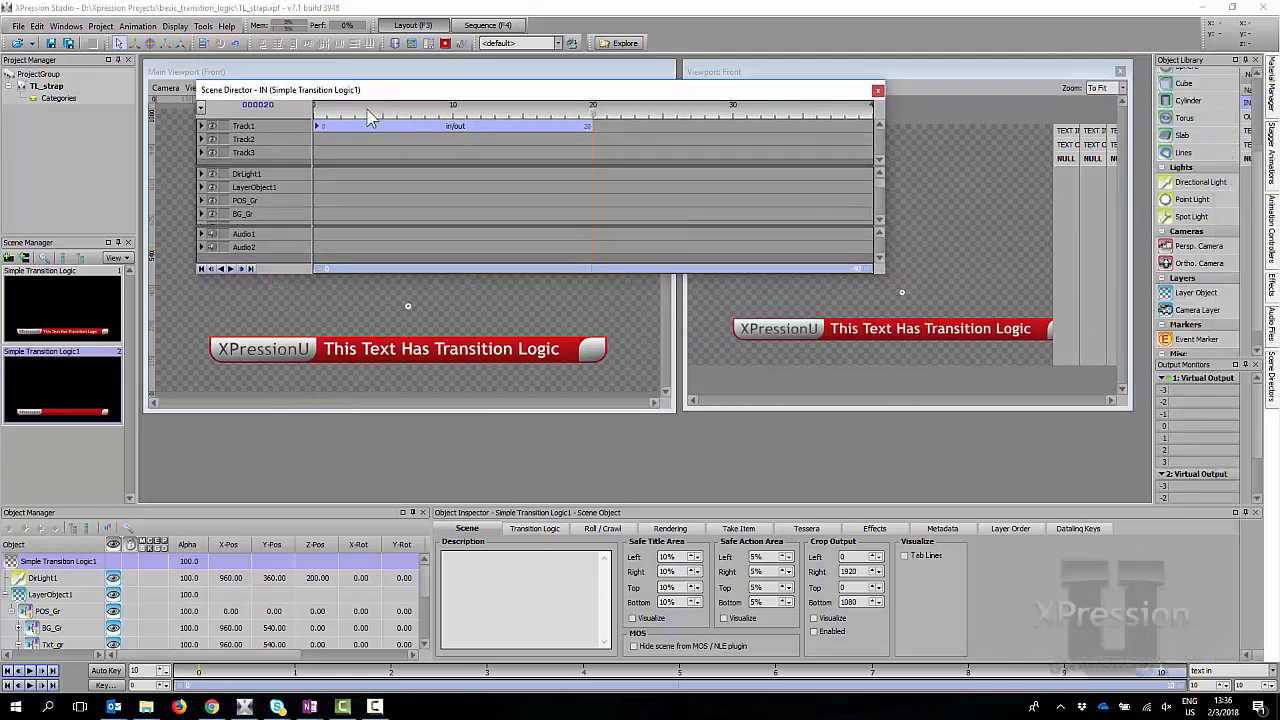
pyautogui.moveTo(371, 114); pyautogui.dragTo(274, 104)
pyautogui.press('space')
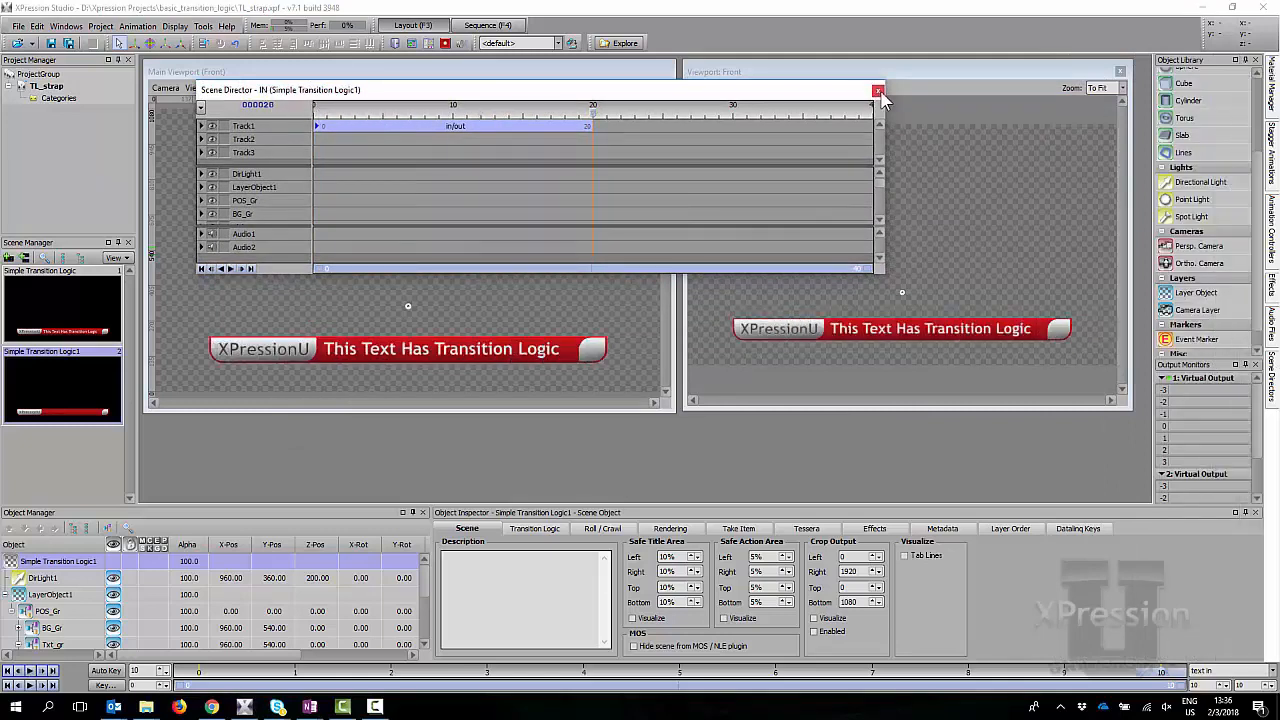
pyautogui.click(877, 90)
# Step: Open the OUT scene director, play its in/out animation, return it to the start and close it
pyautogui.moveTo(1274, 398)
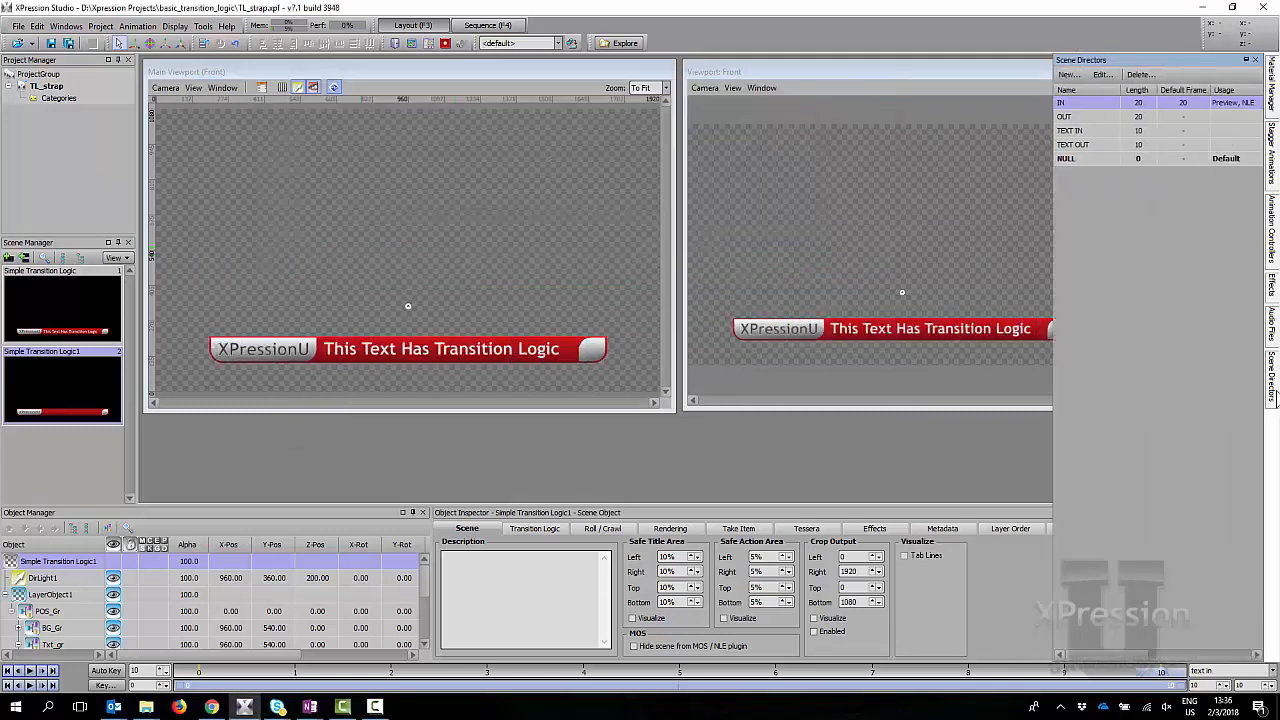
pyautogui.doubleClick(1077, 118)
pyautogui.moveTo(703, 252); pyautogui.dragTo(661, 100)
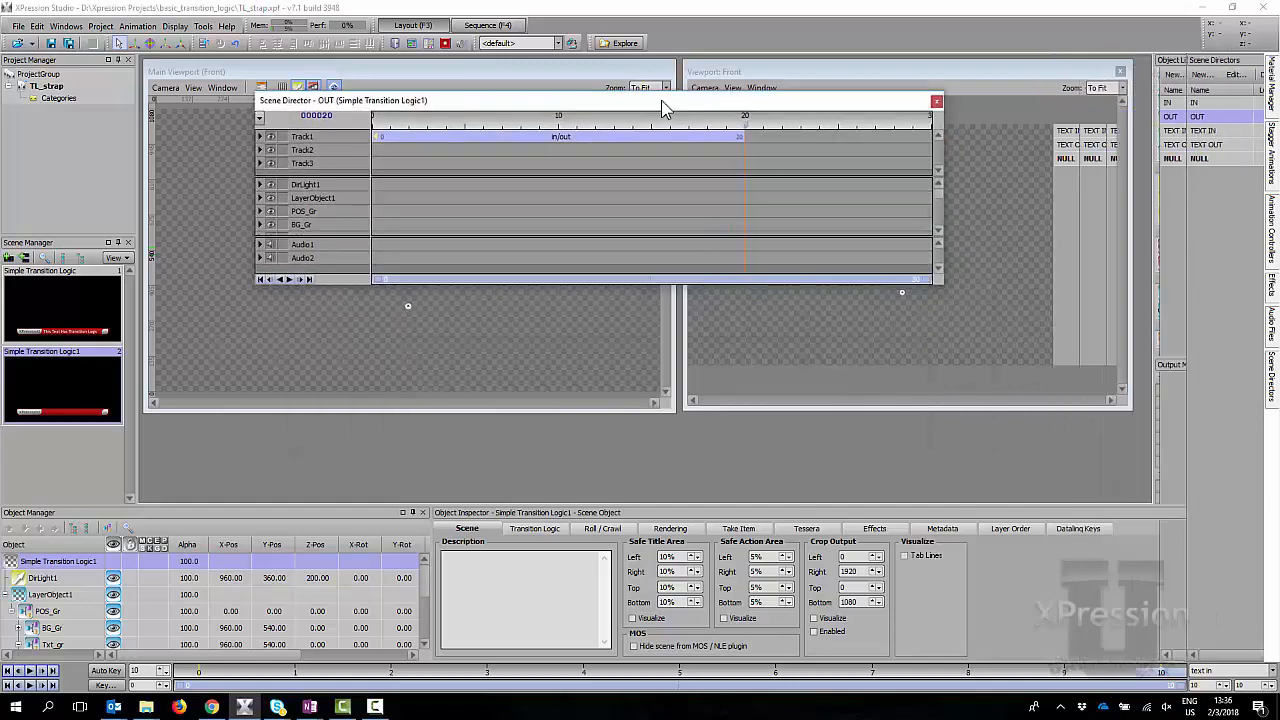
pyautogui.press('space')
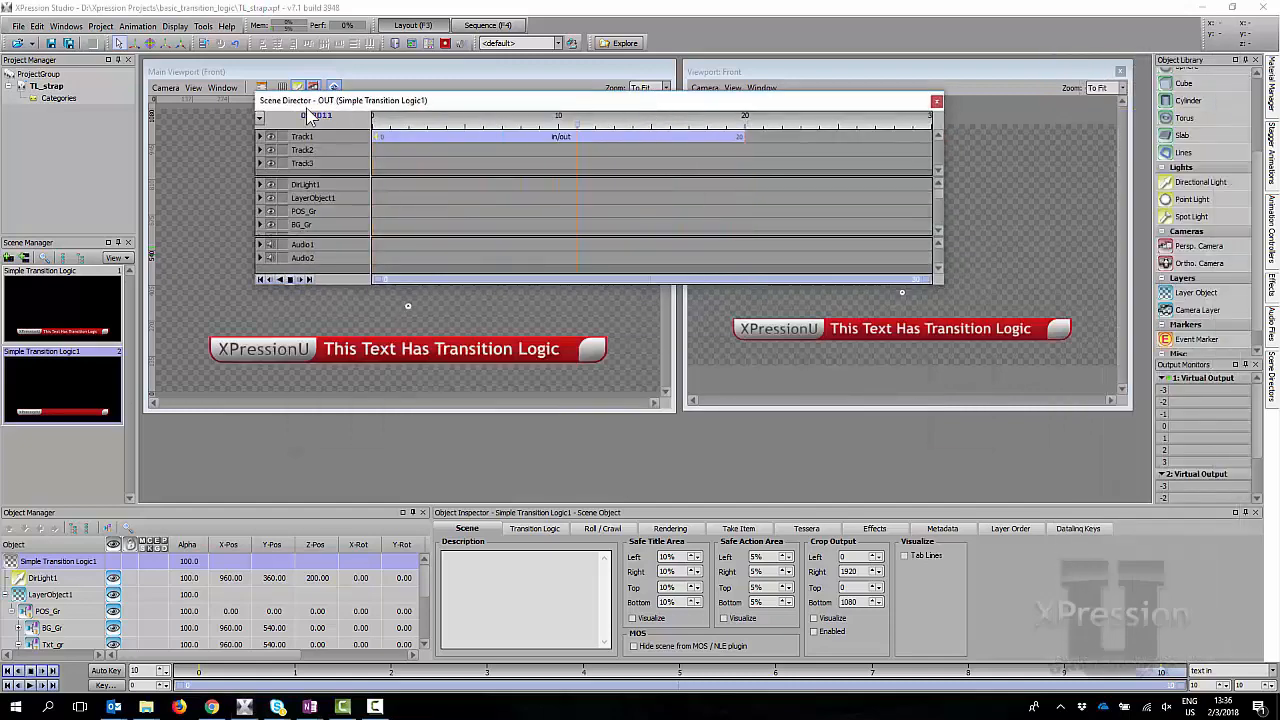
pyautogui.click(379, 120)
pyautogui.click(936, 101)
# Step: Set the TEXT IN scene director's default frame marker at frame 10 and close the director
pyautogui.moveTo(1272, 375)
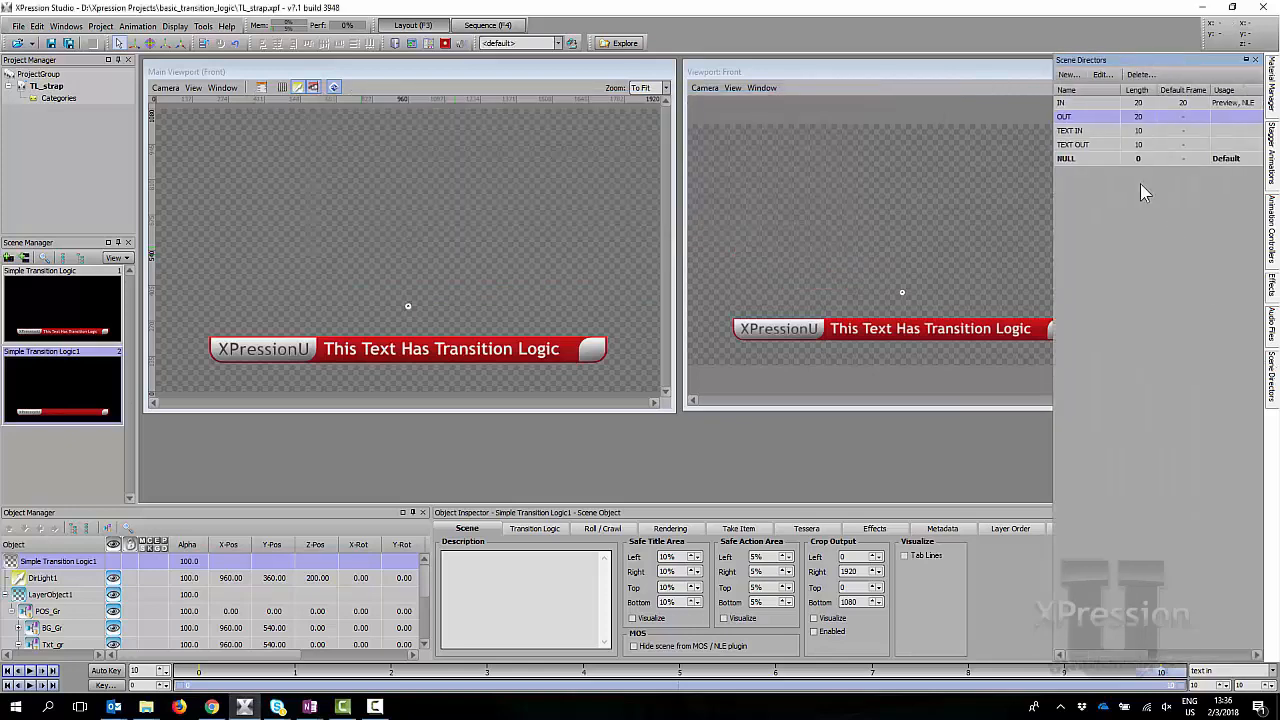
pyautogui.doubleClick(1105, 130)
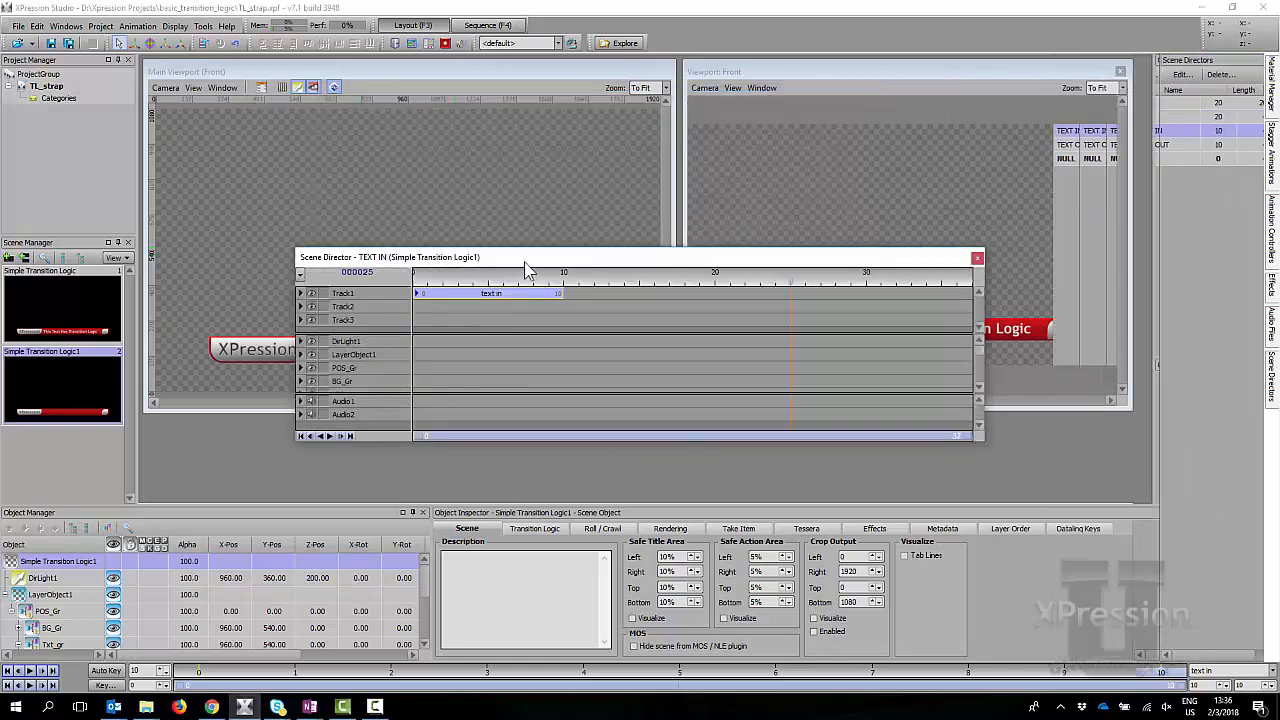
pyautogui.moveTo(497, 224); pyautogui.dragTo(417, 88)
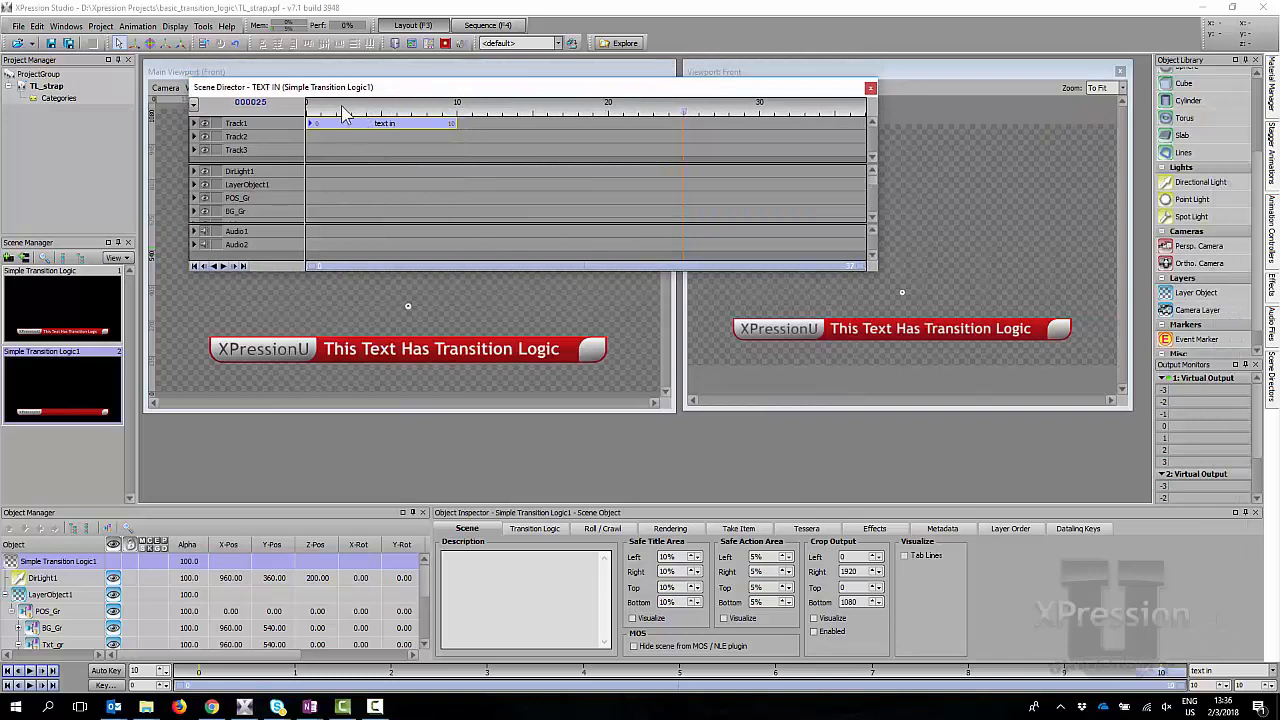
pyautogui.moveTo(342, 109); pyautogui.dragTo(460, 112)
pyautogui.rightClick(460, 118)
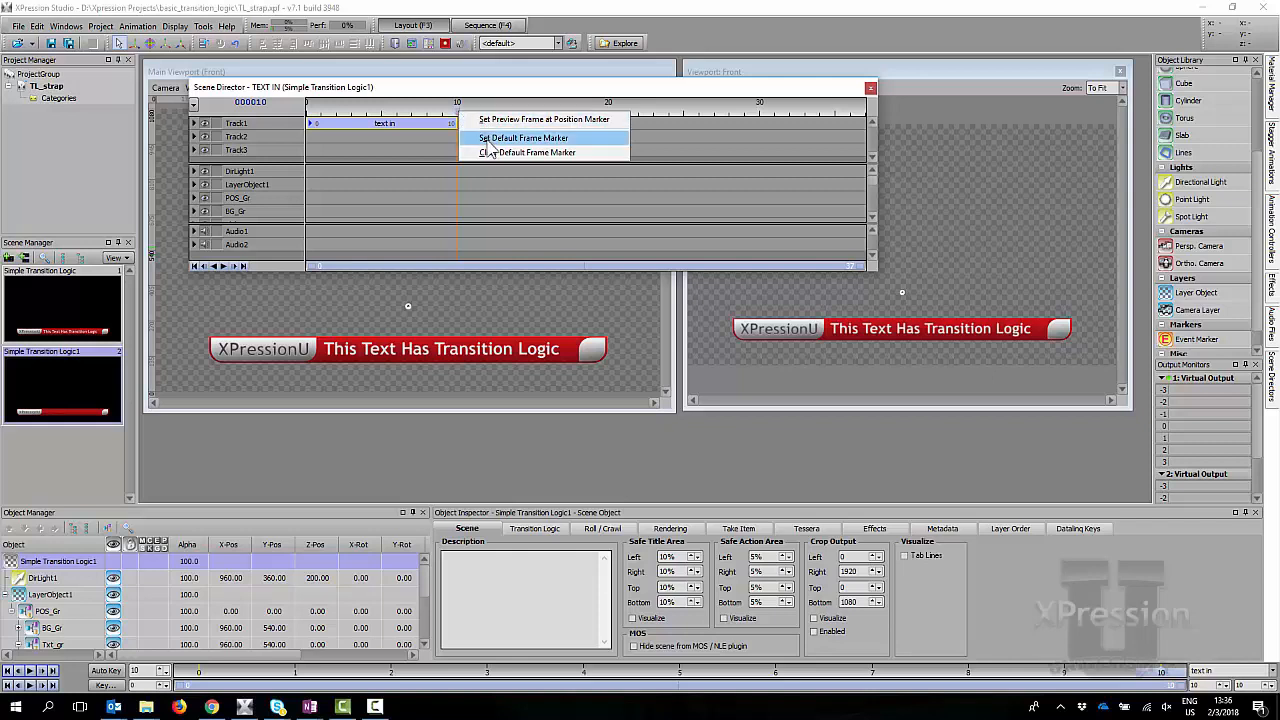
pyautogui.click(489, 139)
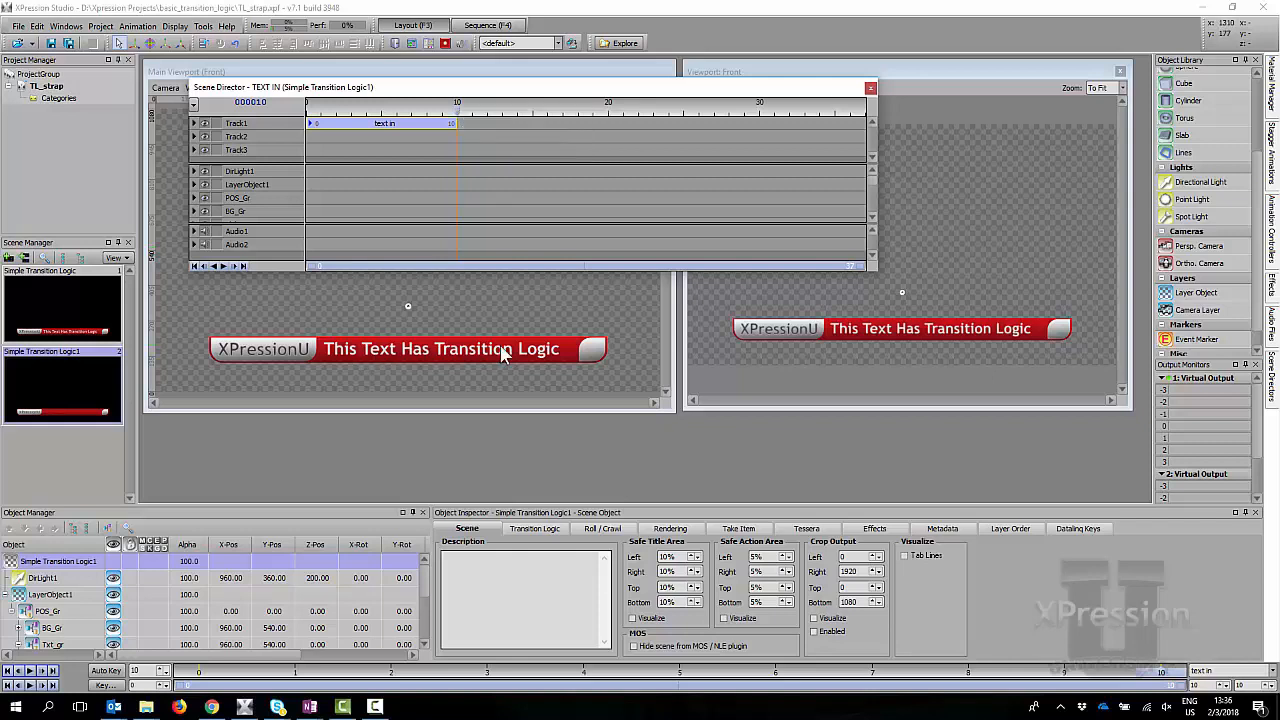
pyautogui.click(870, 90)
# Step: Open the TEXT OUT scene director, check the strap text at frame 0, and close it
pyautogui.moveTo(1273, 372)
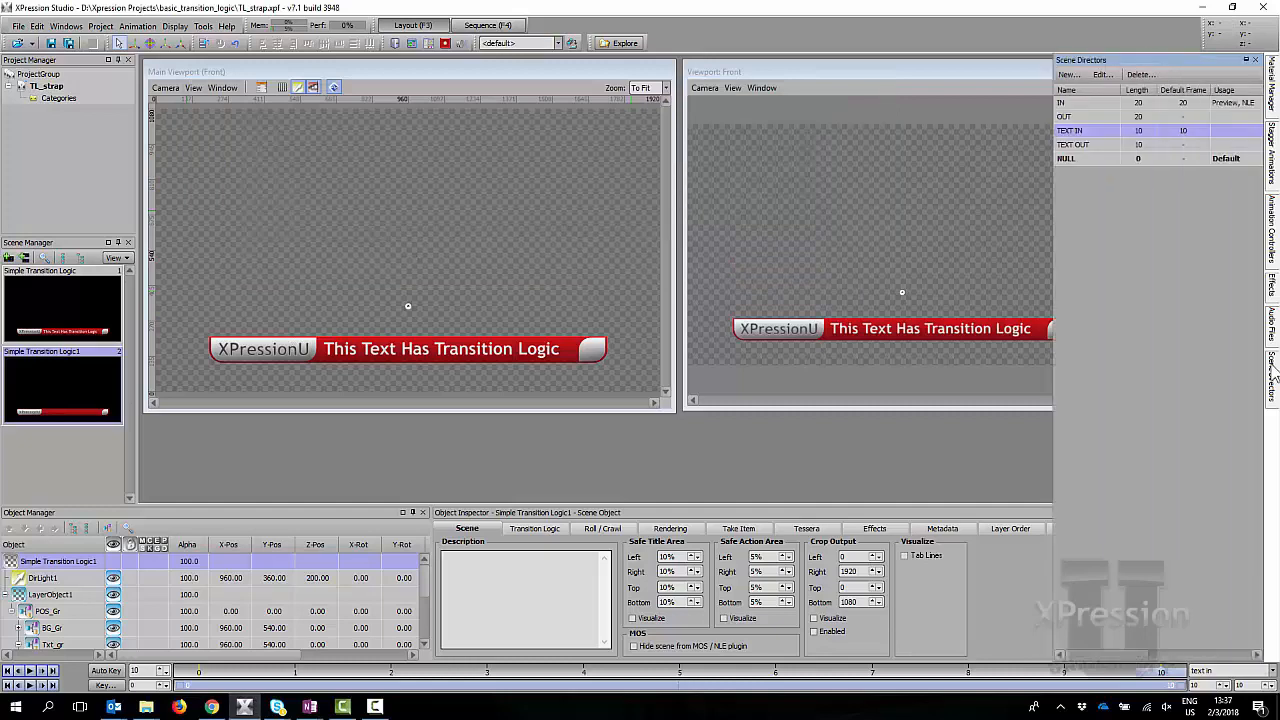
pyautogui.doubleClick(1090, 147)
pyautogui.moveTo(600, 254); pyautogui.dragTo(560, 118)
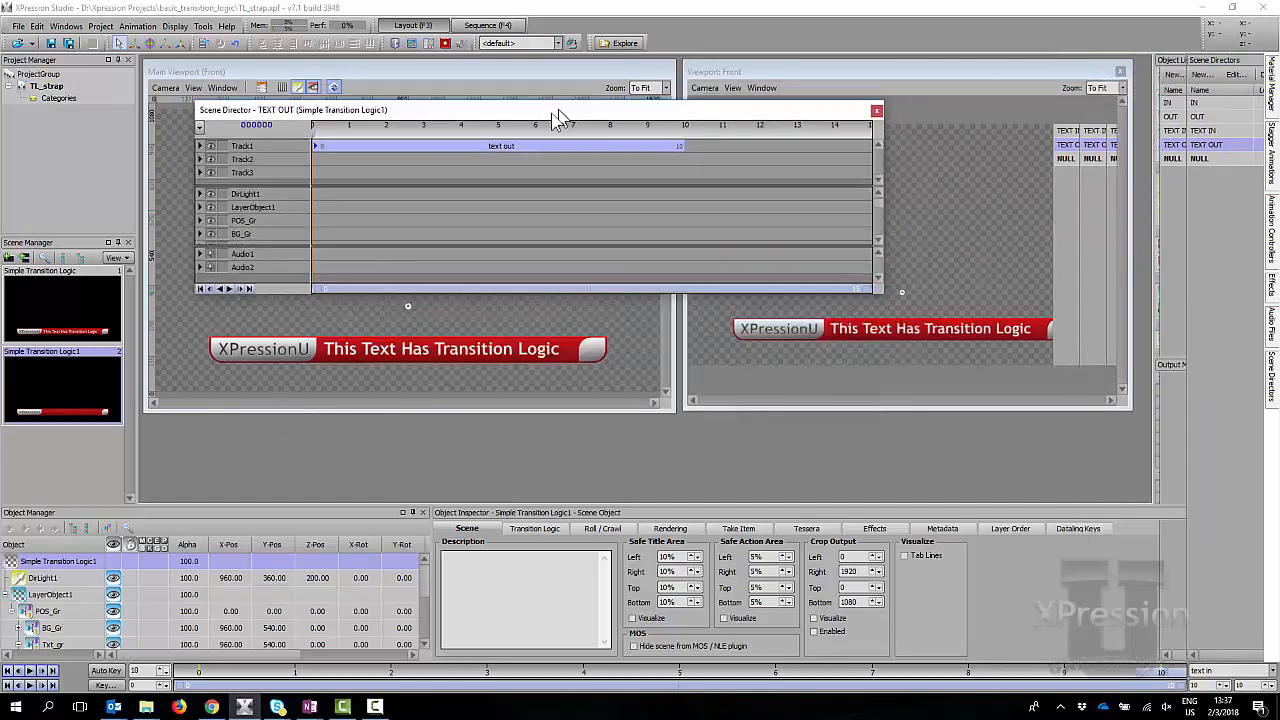
pyautogui.moveTo(357, 127); pyautogui.dragTo(269, 151)
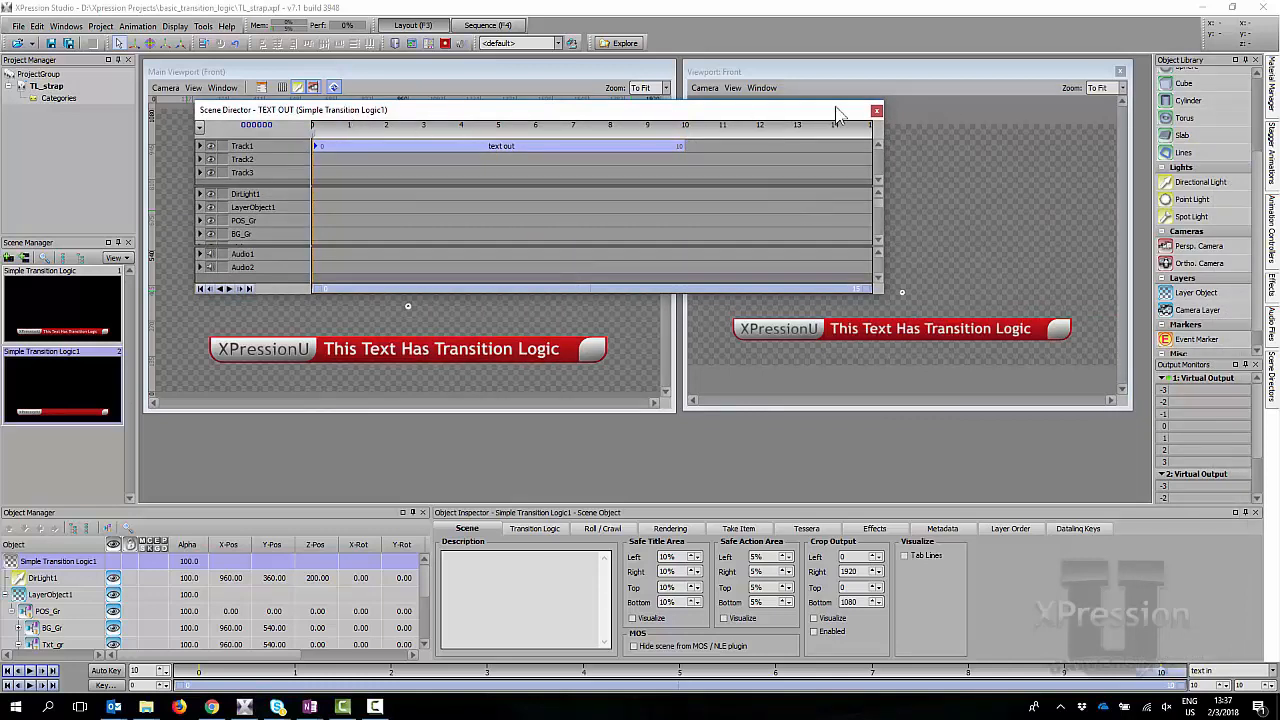
pyautogui.click(877, 111)
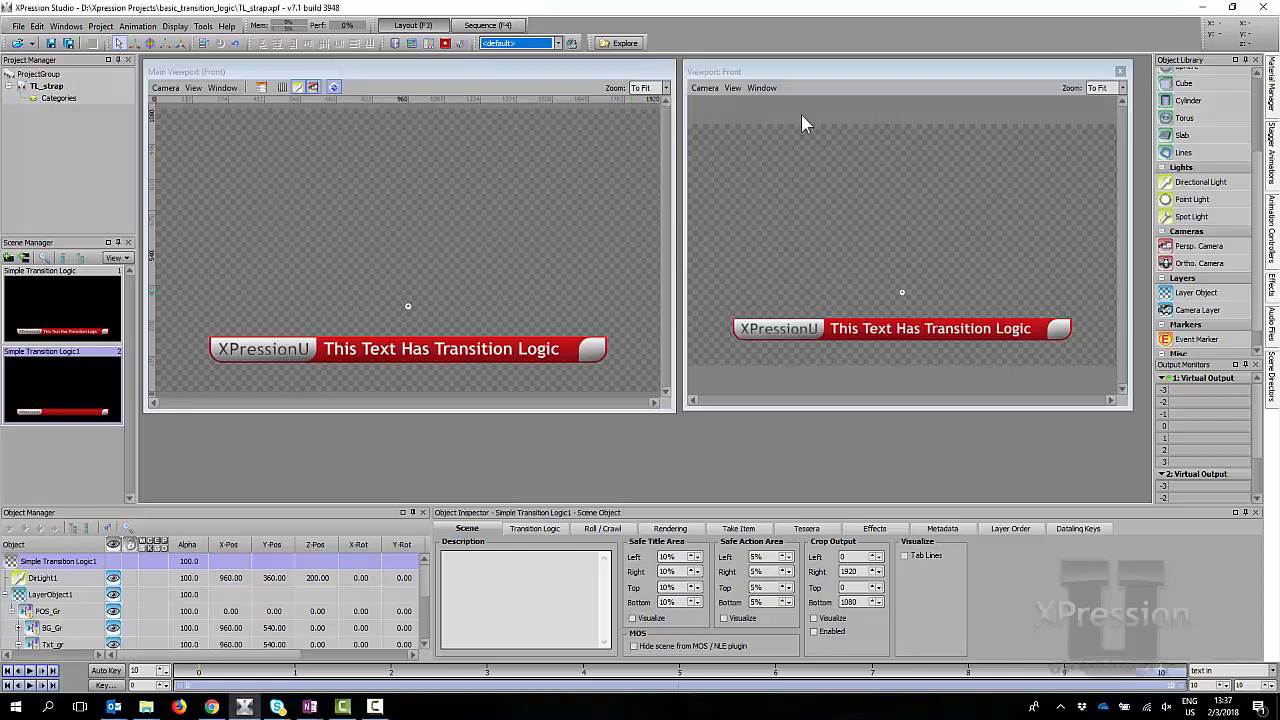
# Step: Create a new group in the sequencer and add the Simple Transition Logic1 scene to it as a take item
pyautogui.click(470, 26)
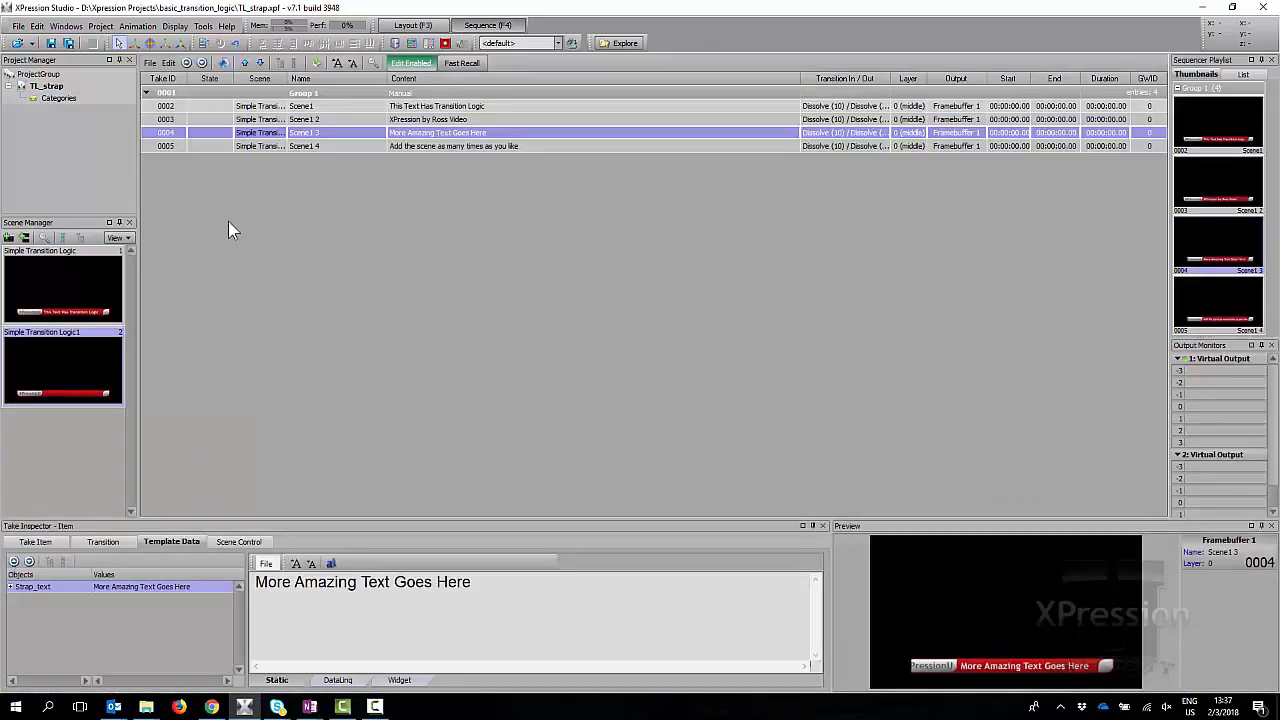
pyautogui.rightClick(228, 231)
pyautogui.click(252, 229)
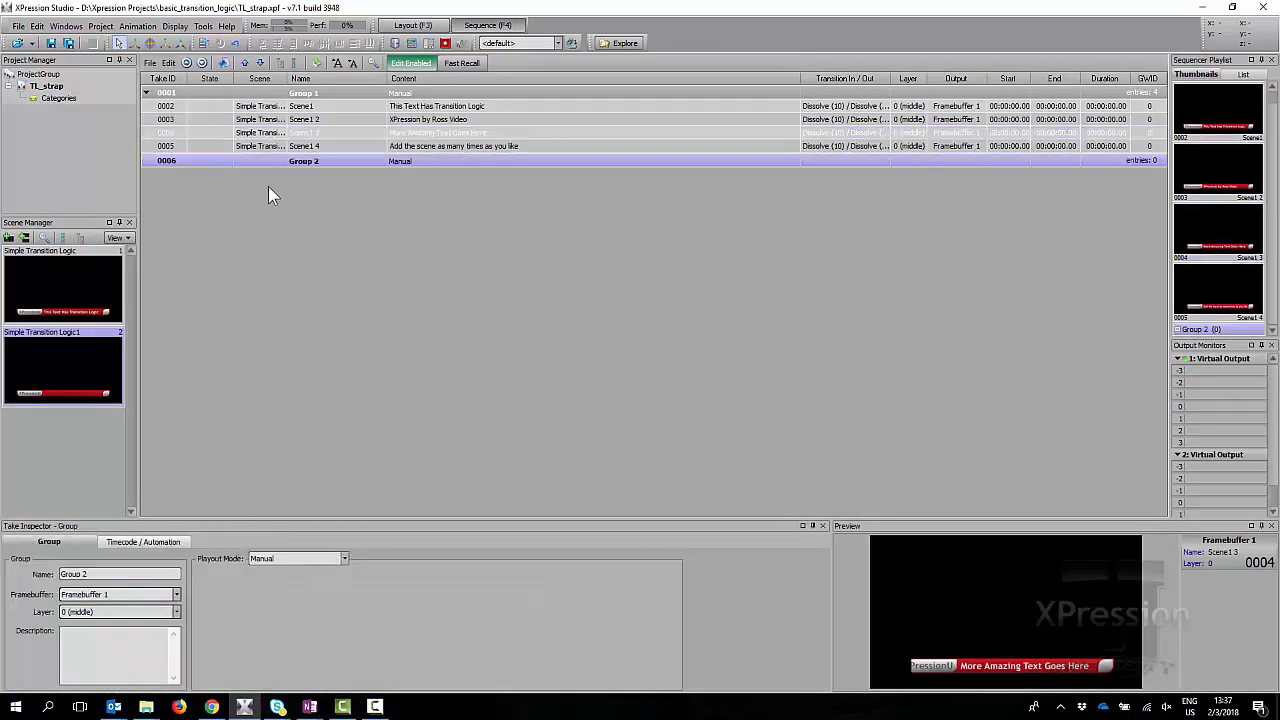
pyautogui.moveTo(97, 377); pyautogui.dragTo(247, 322)
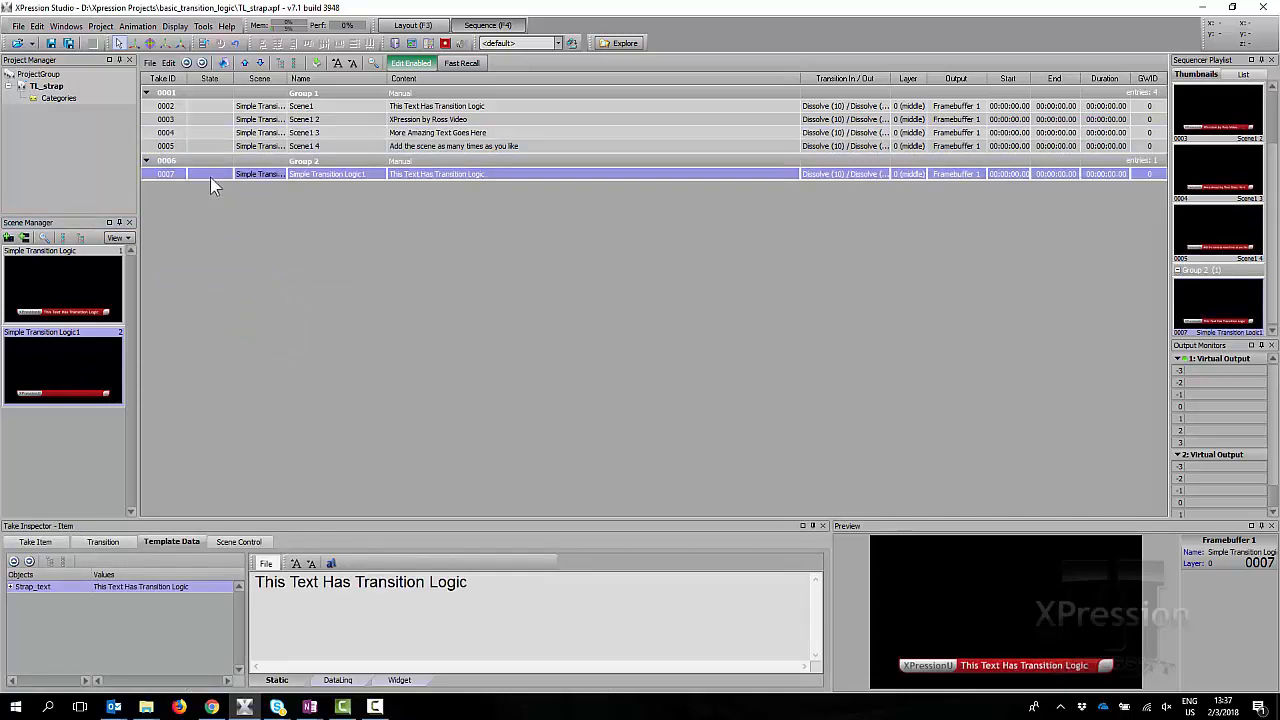
# Step: Add a second Simple Transition Logic1 take item to Group 2 and take the two items online in turn
pyautogui.press('F9')
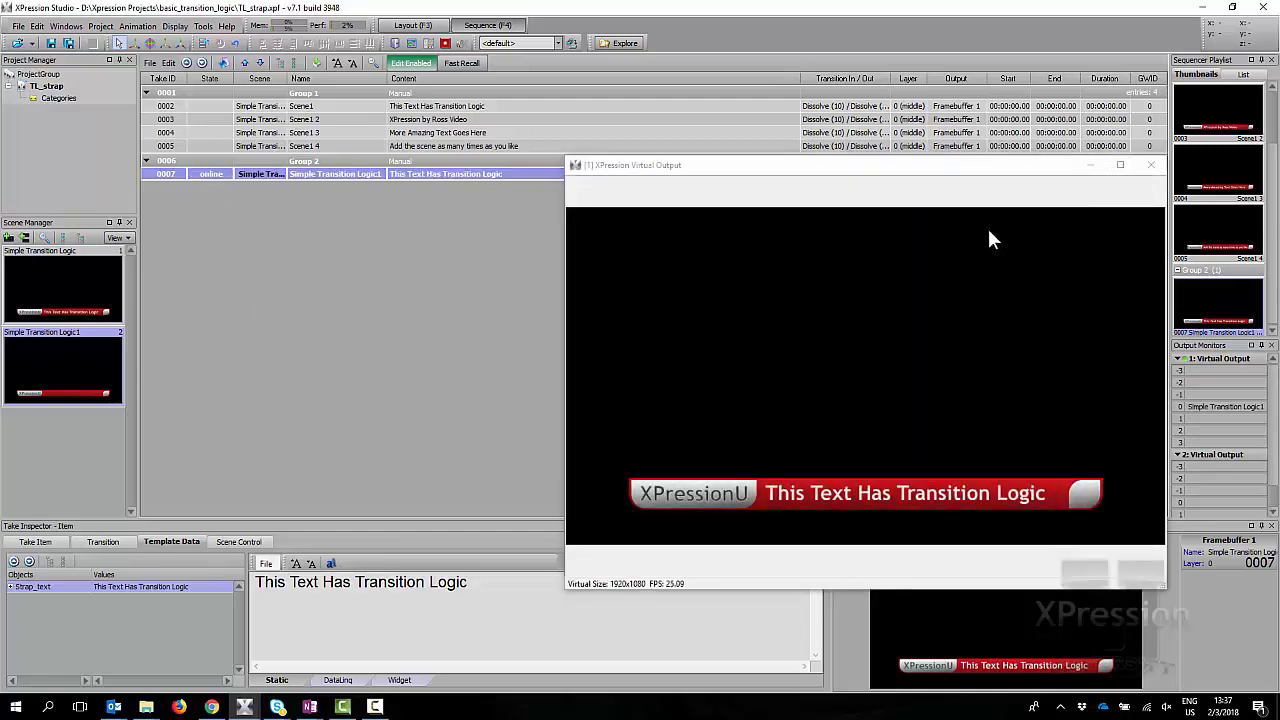
pyautogui.moveTo(88, 290); pyautogui.dragTo(233, 194)
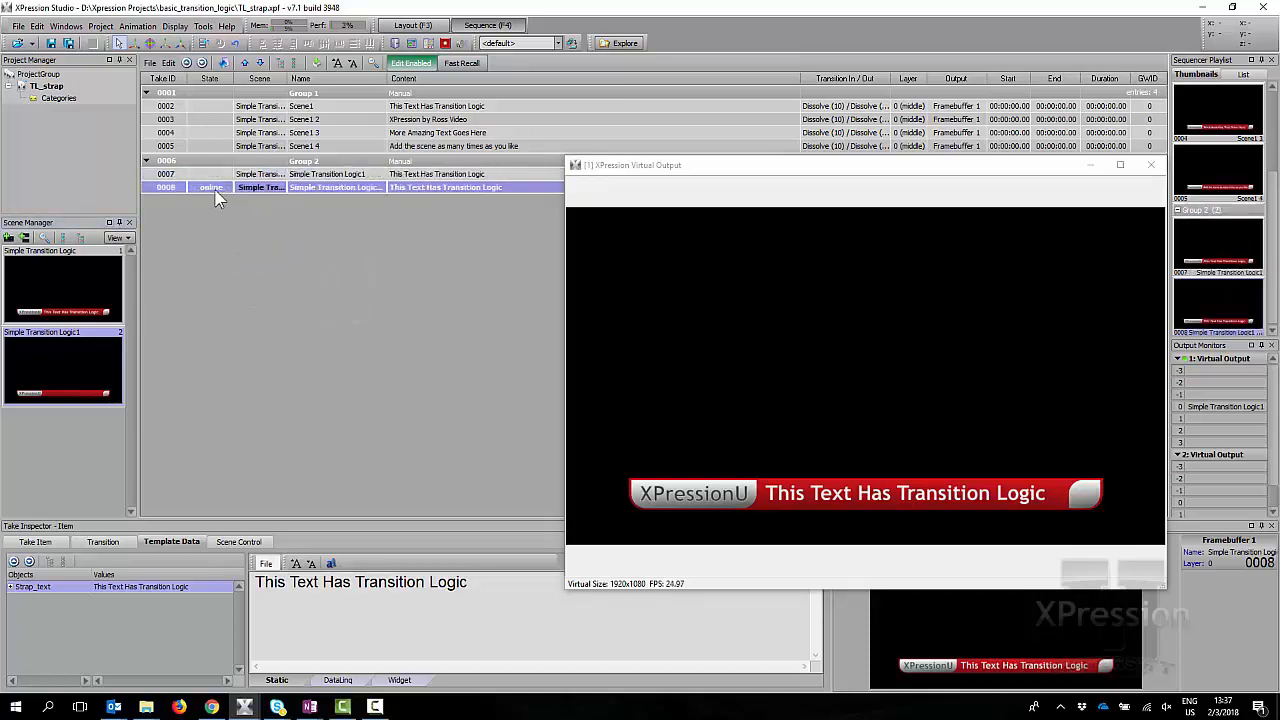
pyautogui.click(214, 176)
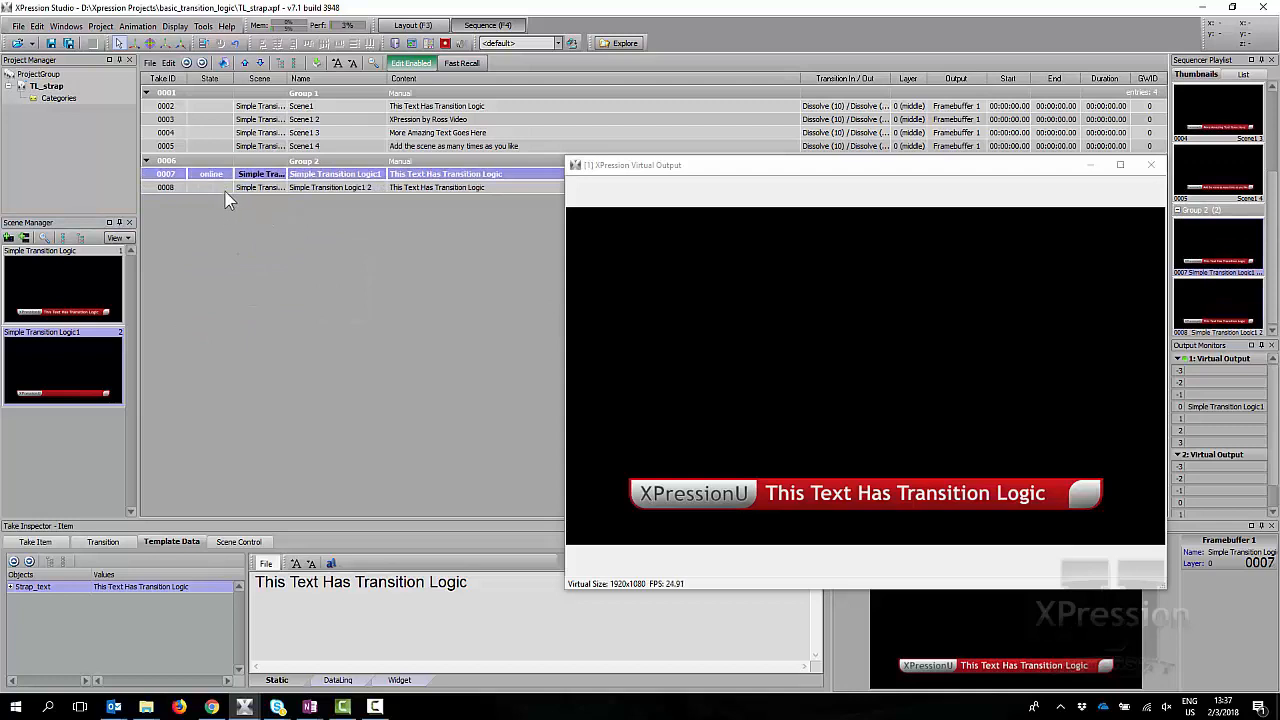
# Step: Change take item 0008's Strap_text to "This is new text" and take the item online to test the change
pyautogui.click(226, 191)
pyautogui.moveTo(497, 597); pyautogui.dragTo(102, 567)
pyautogui.write('T')
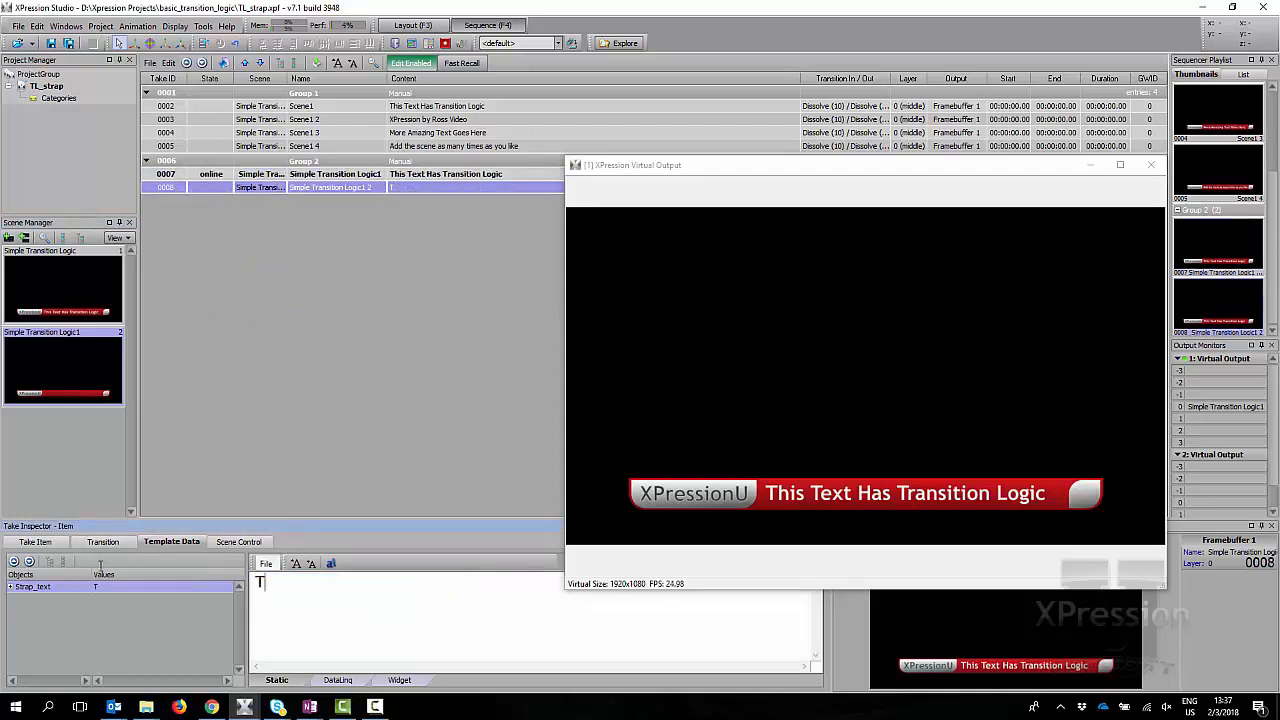
pyautogui.write('his is new text')
pyautogui.doubleClick(207, 186)
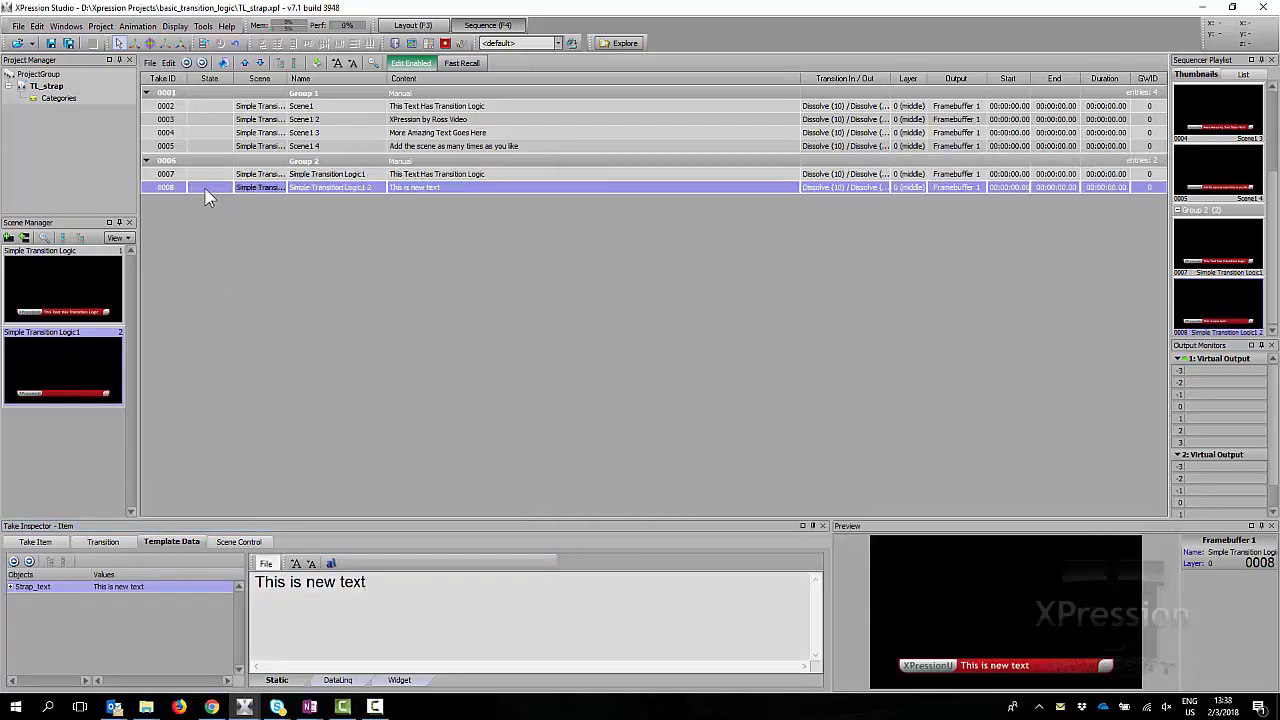
# Step: Open the scene of take item 0008 for editing in the layout
pyautogui.rightClick(208, 195)
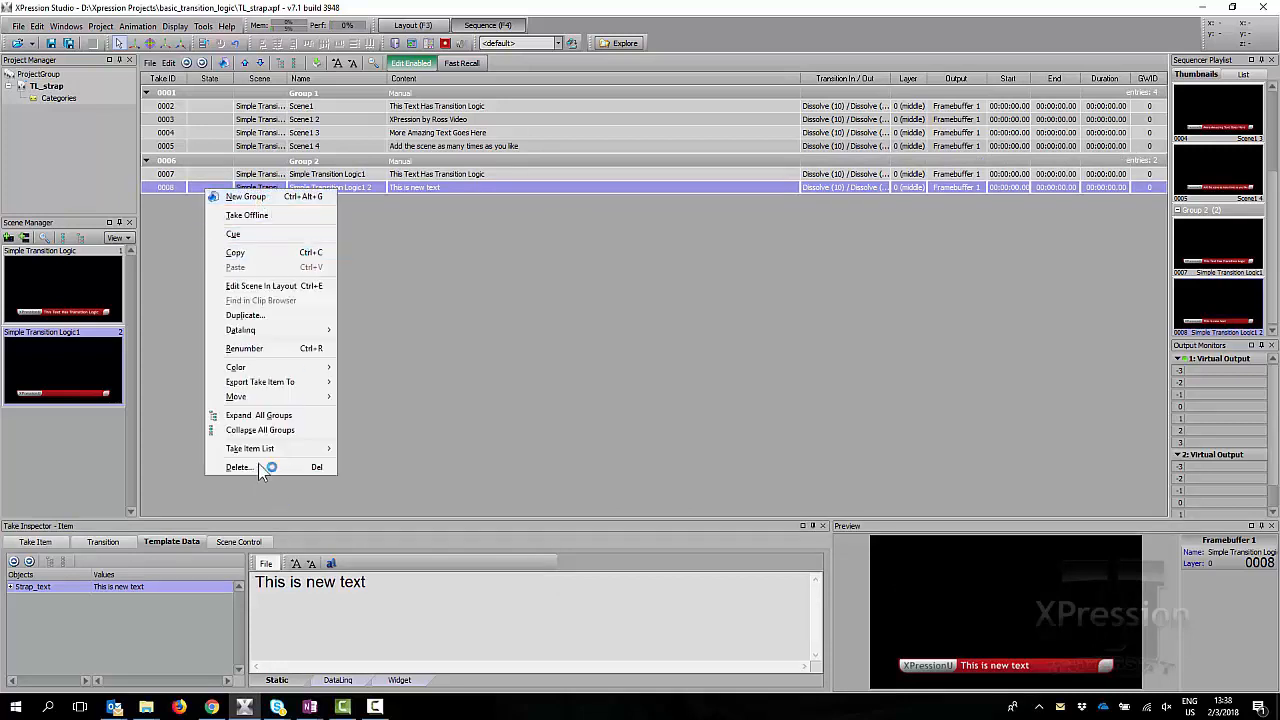
pyautogui.click(258, 350)
pyautogui.click(264, 286)
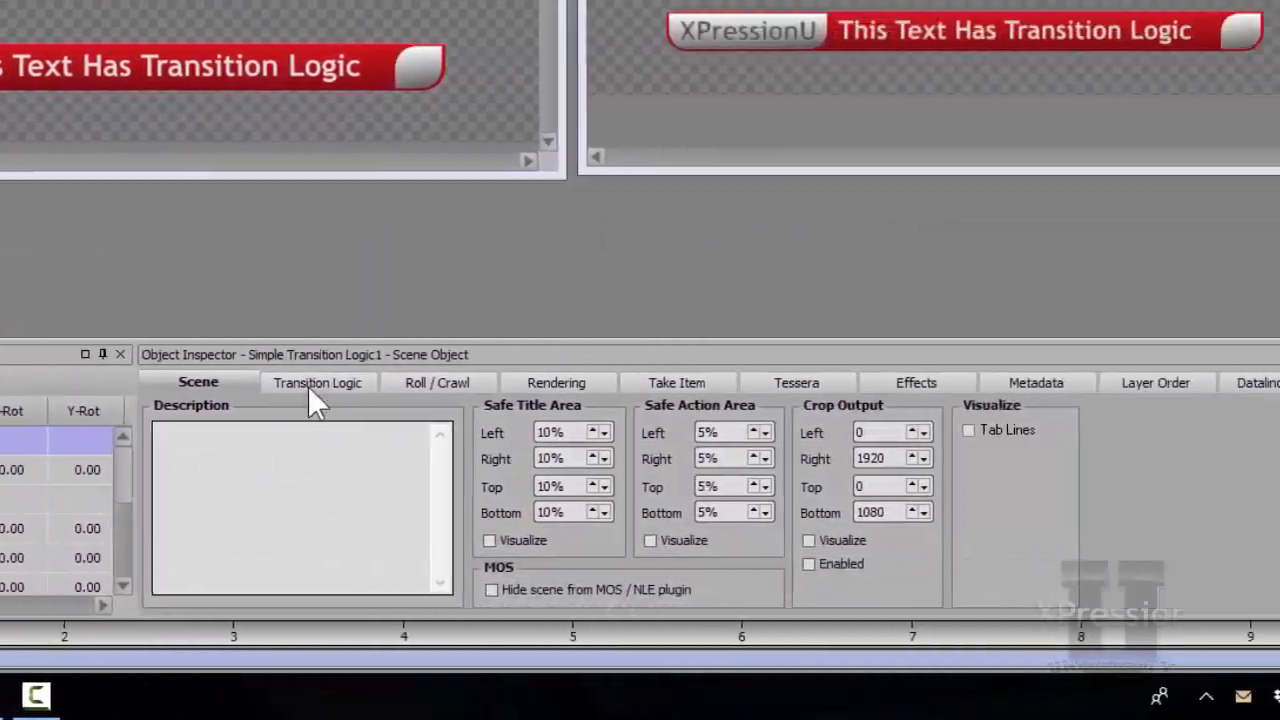
# Step: Add a transition logic rule to the Simple Transition Logic1 scene and name it "IN / OUT"
pyautogui.click(238, 385)
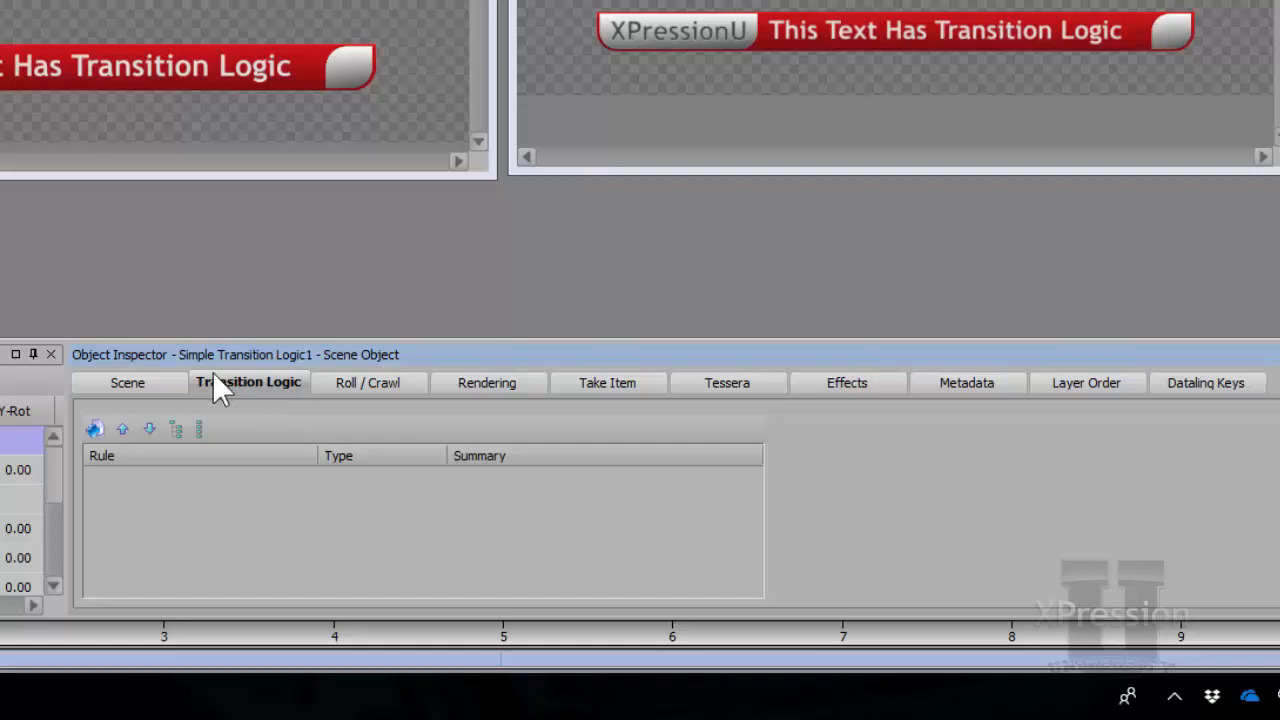
pyautogui.click(94, 429)
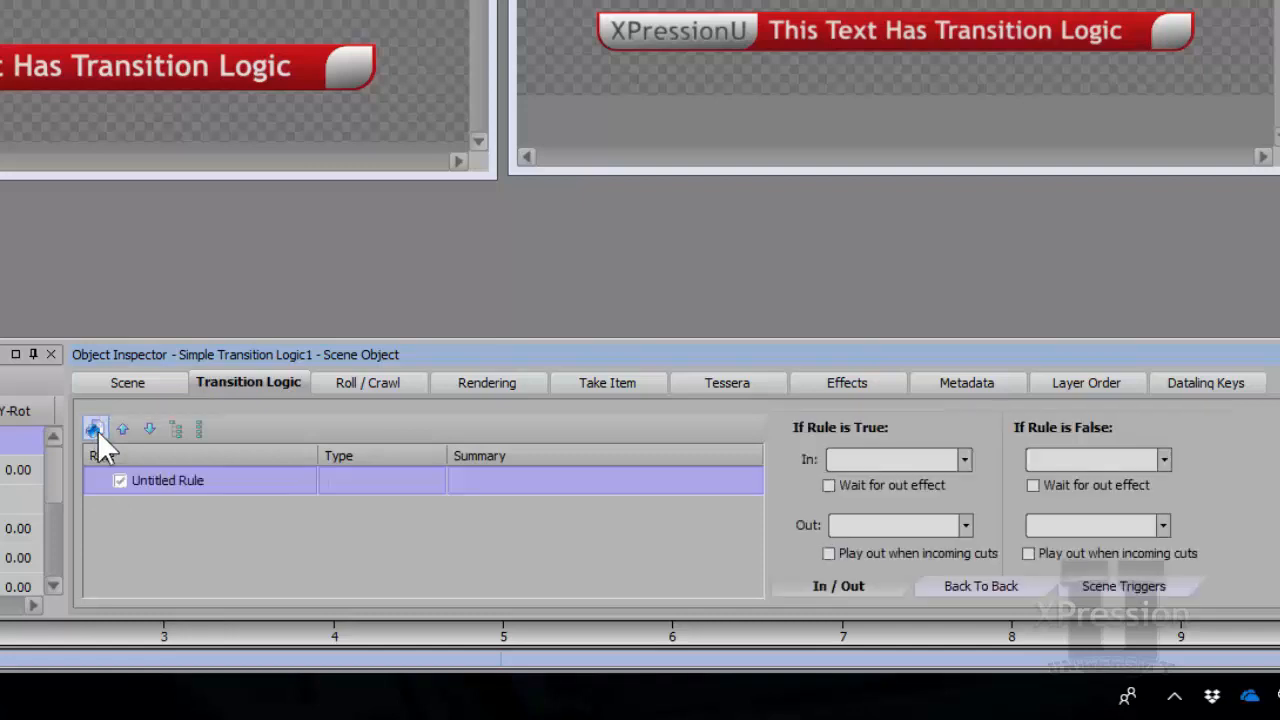
pyautogui.click(148, 480)
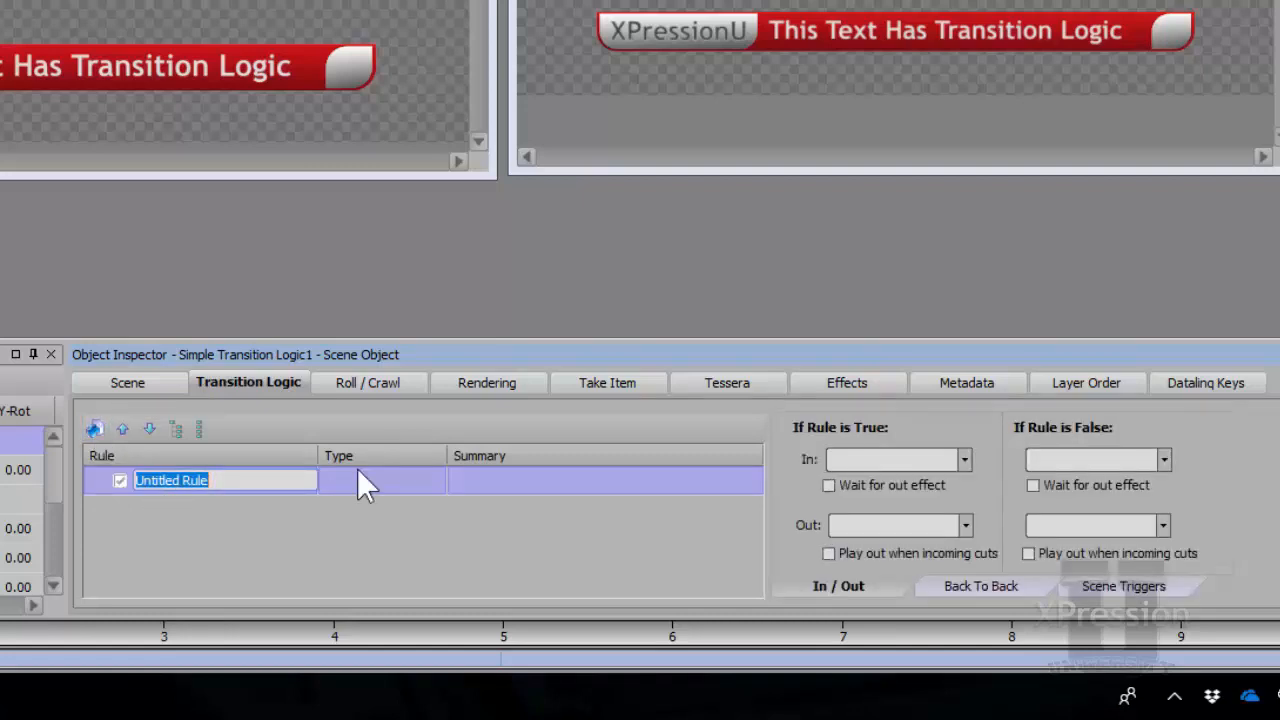
pyautogui.write('In / OUT')
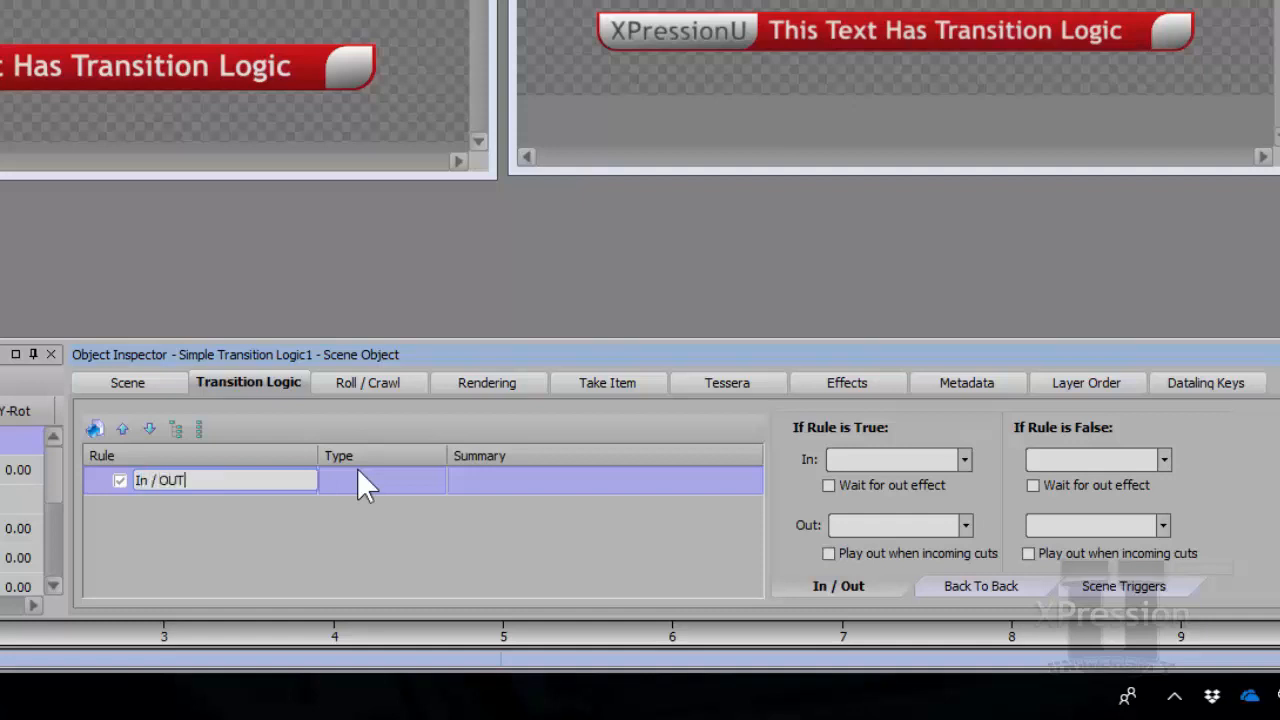
pyautogui.press('BackSpace')
pyautogui.press('BackSpace')
pyautogui.press('BackSpace')
pyautogui.press('BackSpace')
pyautogui.press('BackSpace')
pyautogui.press('BackSpace')
pyautogui.press('BackSpace')
pyautogui.write('N / OUT')
pyautogui.press('Return')
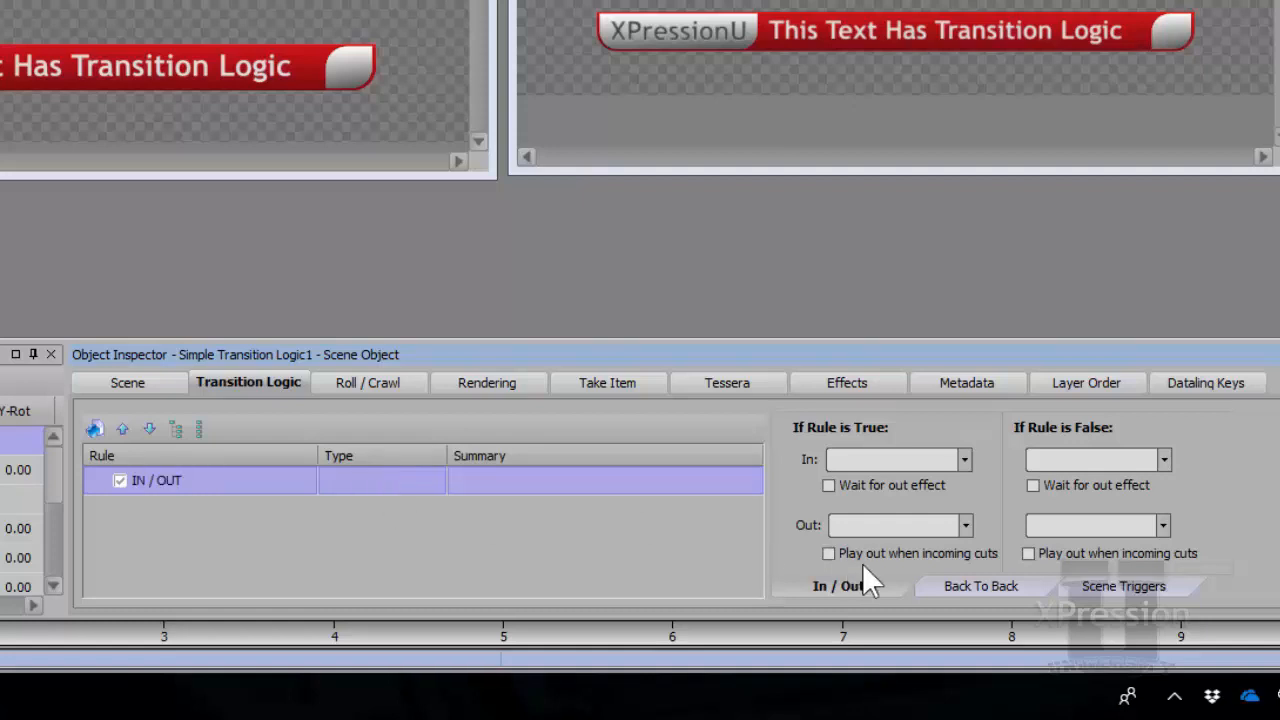
# Step: For the IN / OUT rule being true, set the In animation to IN and the Out animation to OUT
pyautogui.click(965, 462)
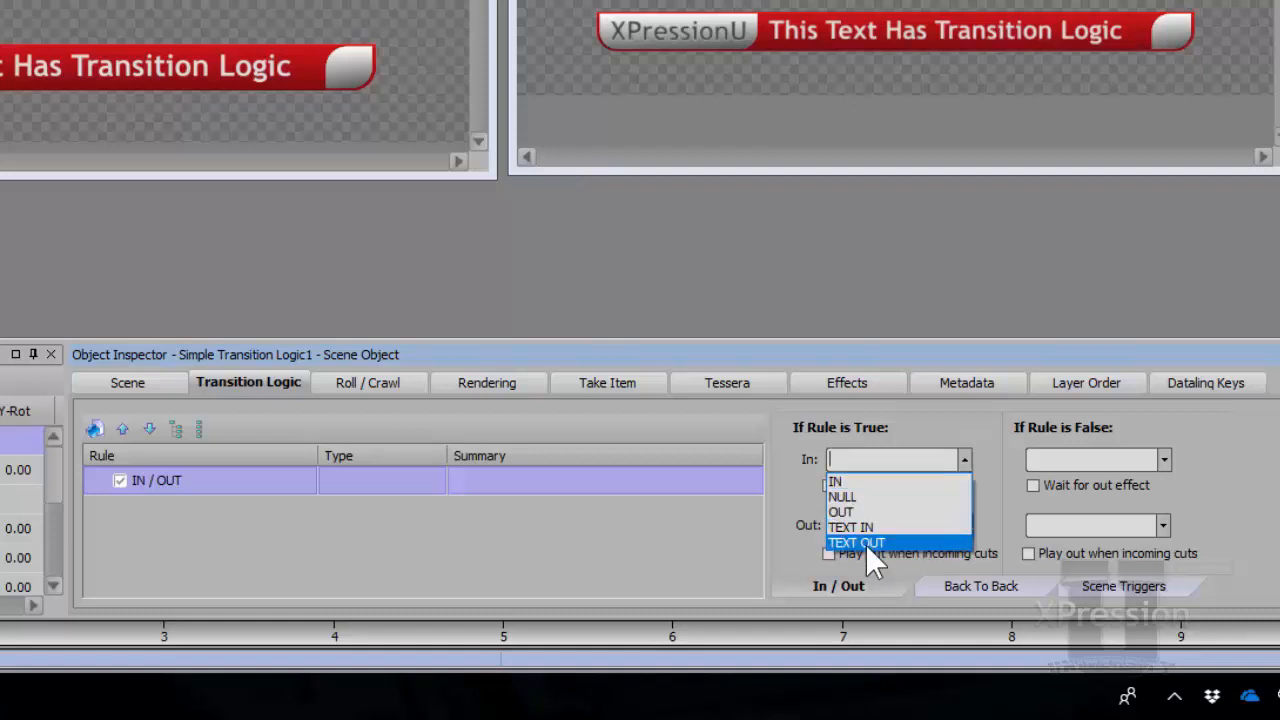
pyautogui.click(842, 479)
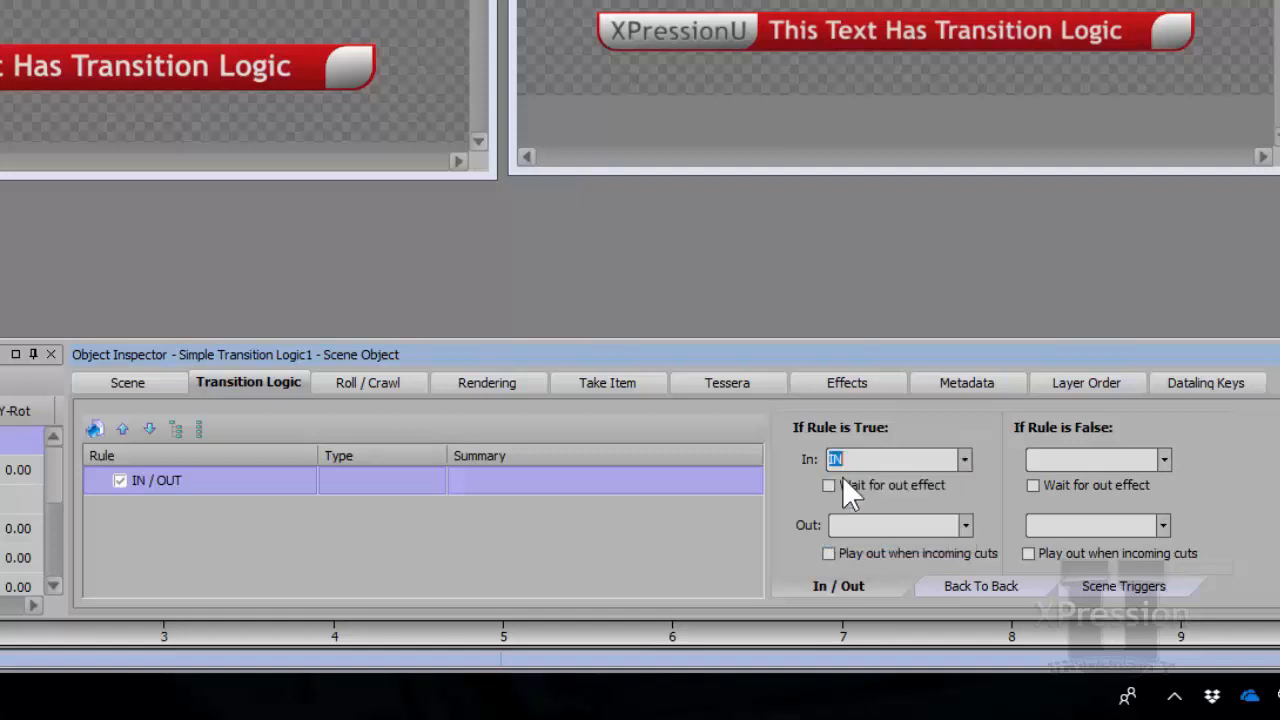
pyautogui.click(964, 528)
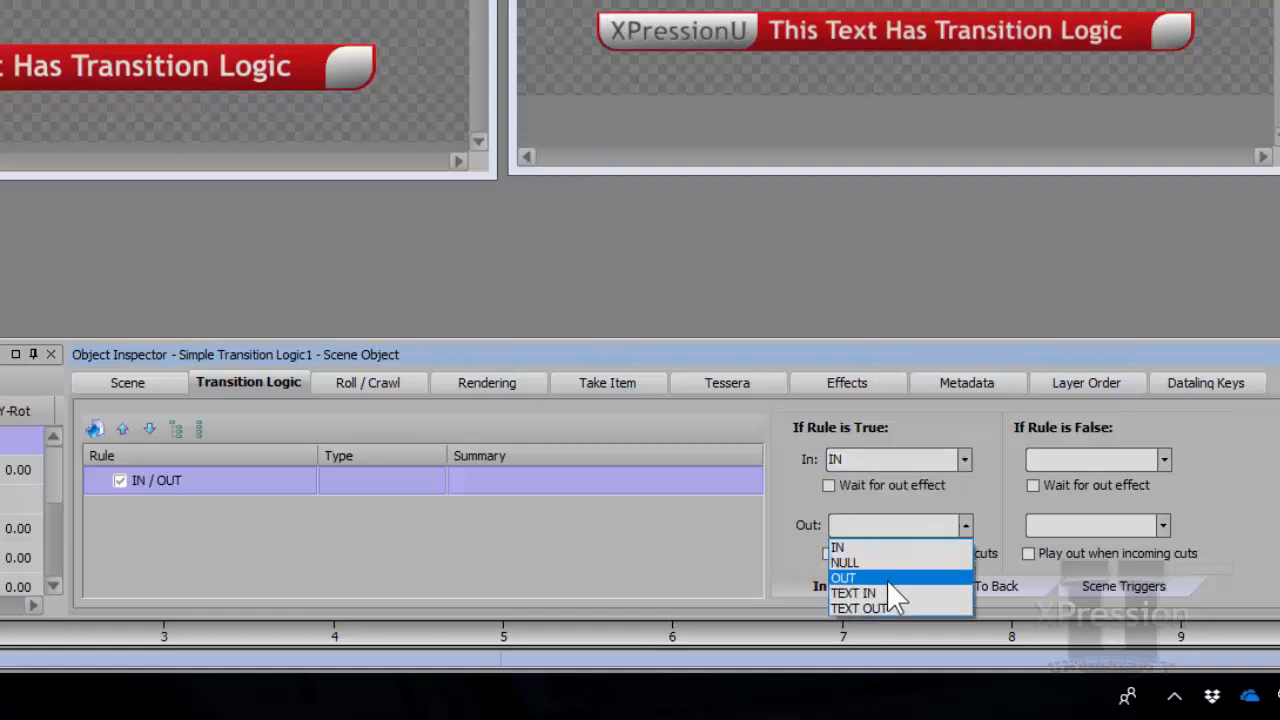
pyautogui.click(887, 580)
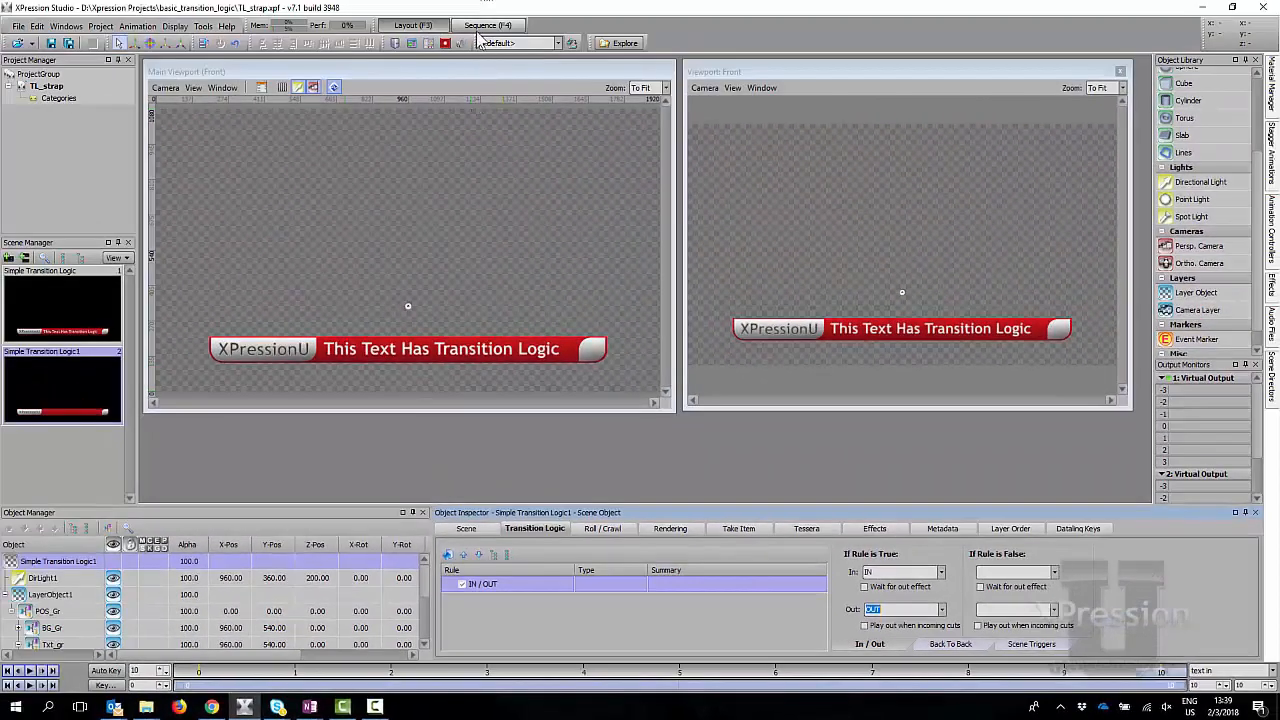
# Step: Test the rule in the sequencer by taking items 0007 and 0008 online alternately, then take the item offline and close the virtual output
pyautogui.click(486, 26)
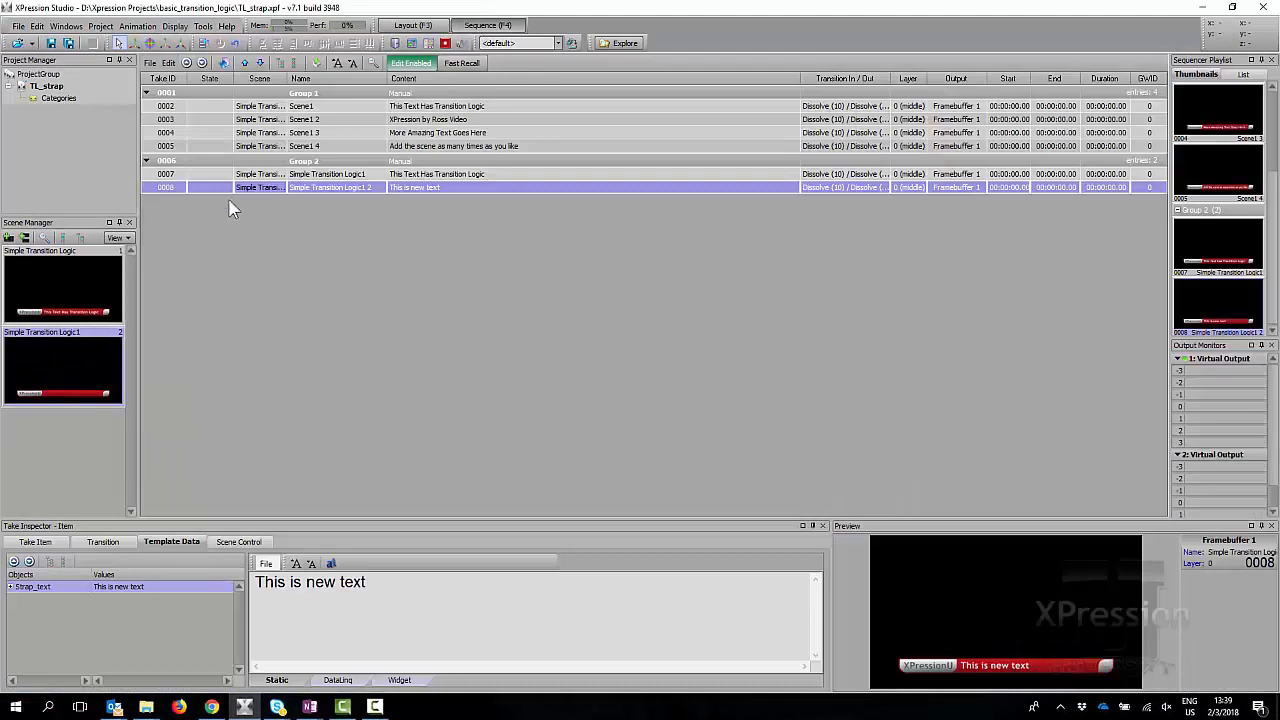
pyautogui.doubleClick(222, 175)
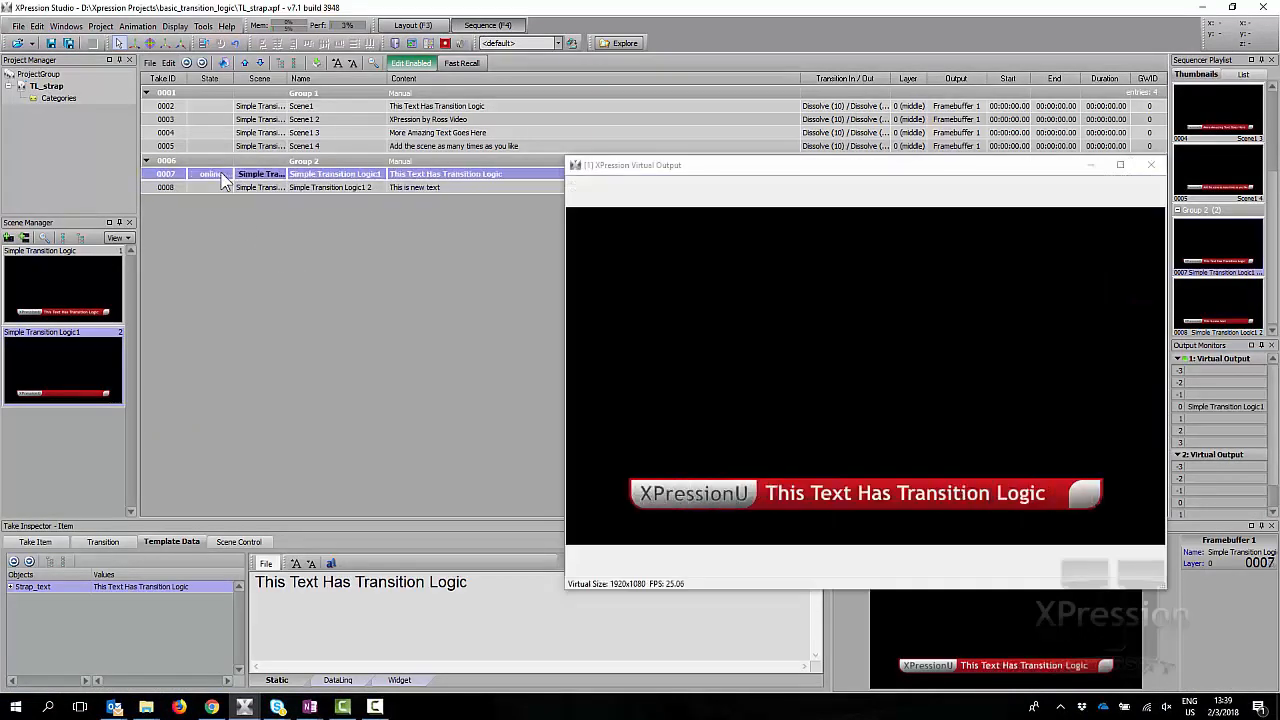
pyautogui.doubleClick(216, 189)
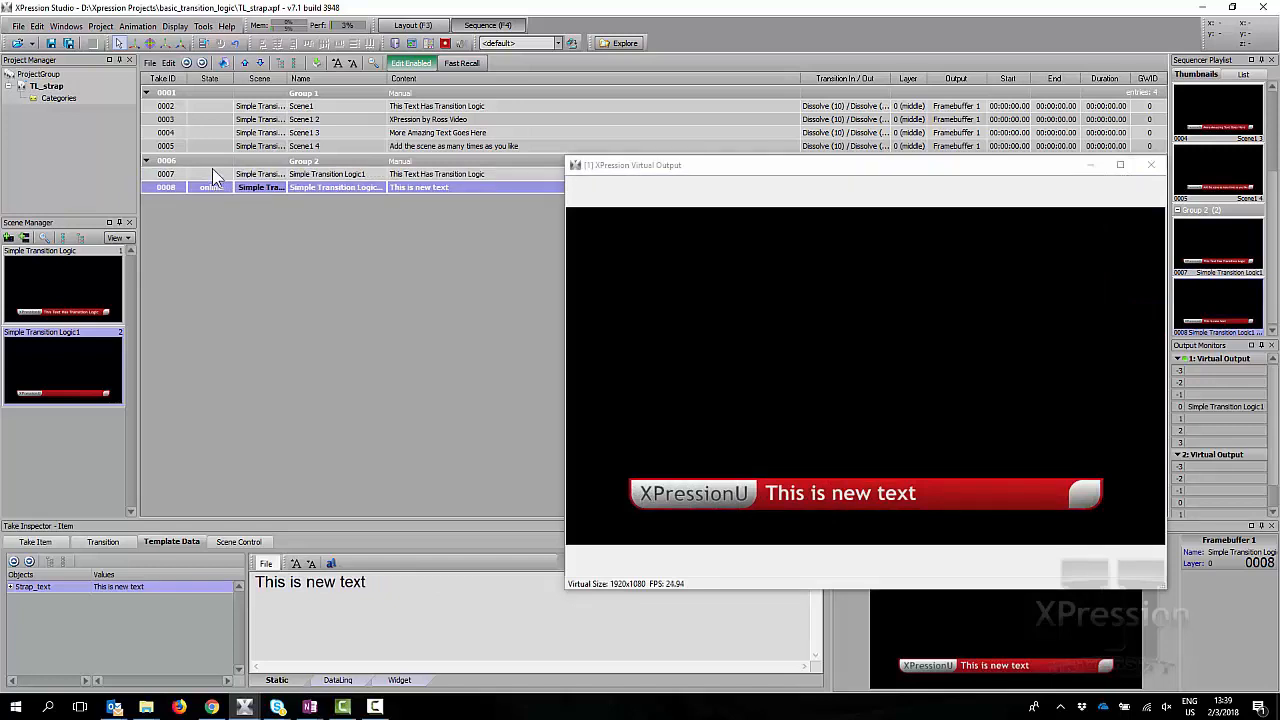
pyautogui.doubleClick(212, 175)
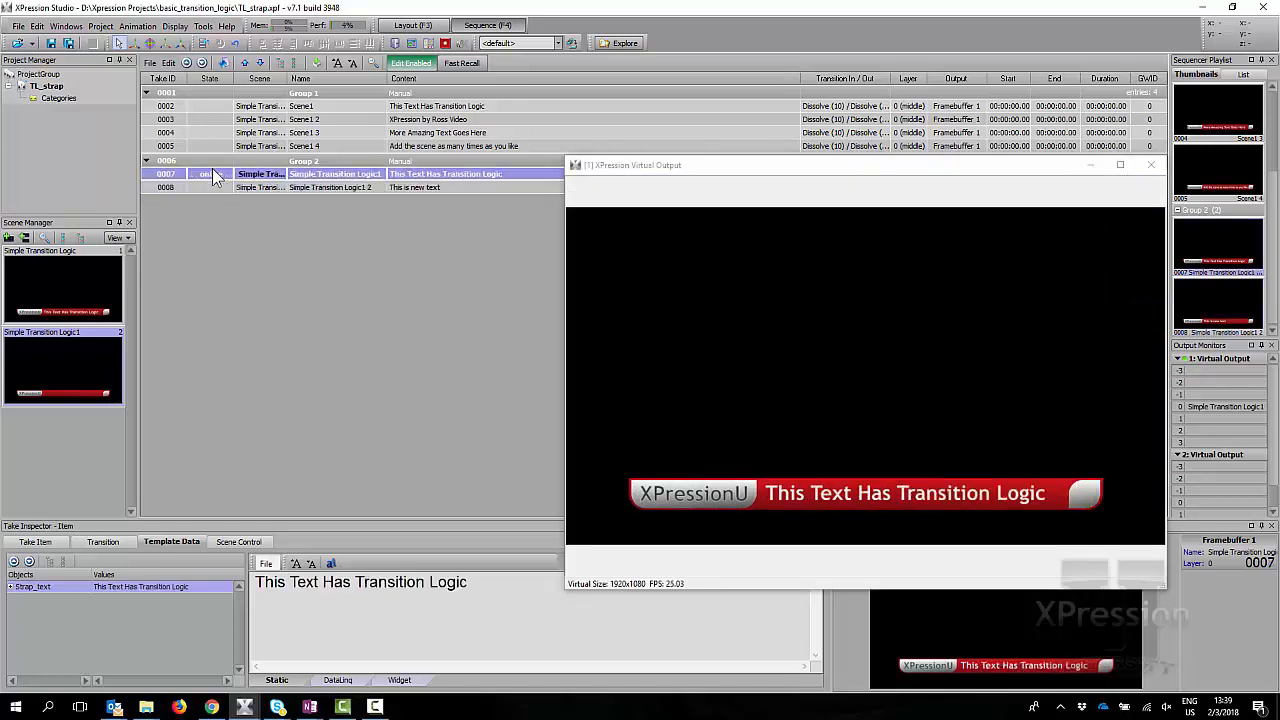
pyautogui.rightClick(212, 175)
pyautogui.click(233, 192)
pyautogui.click(1150, 164)
# Step: Return to the scene layout and add a second transition logic rule named "Update Text"
pyautogui.click(480, 26)
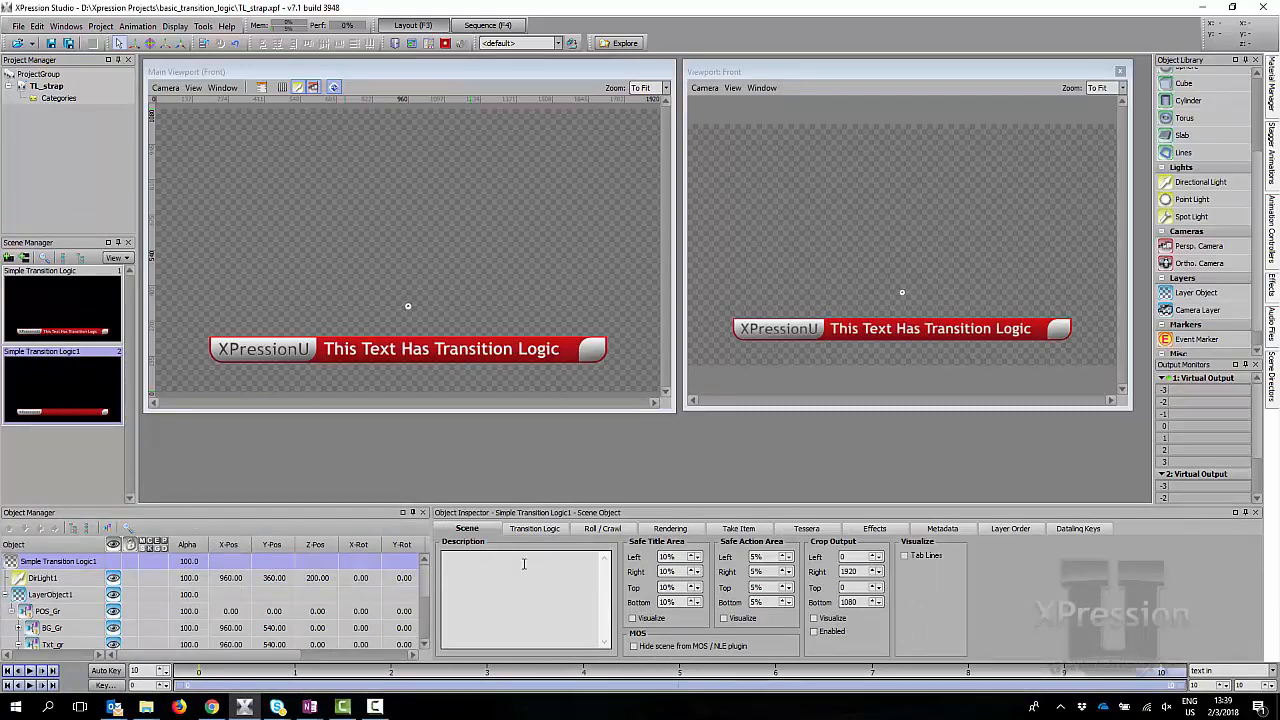
pyautogui.click(537, 530)
pyautogui.click(448, 554)
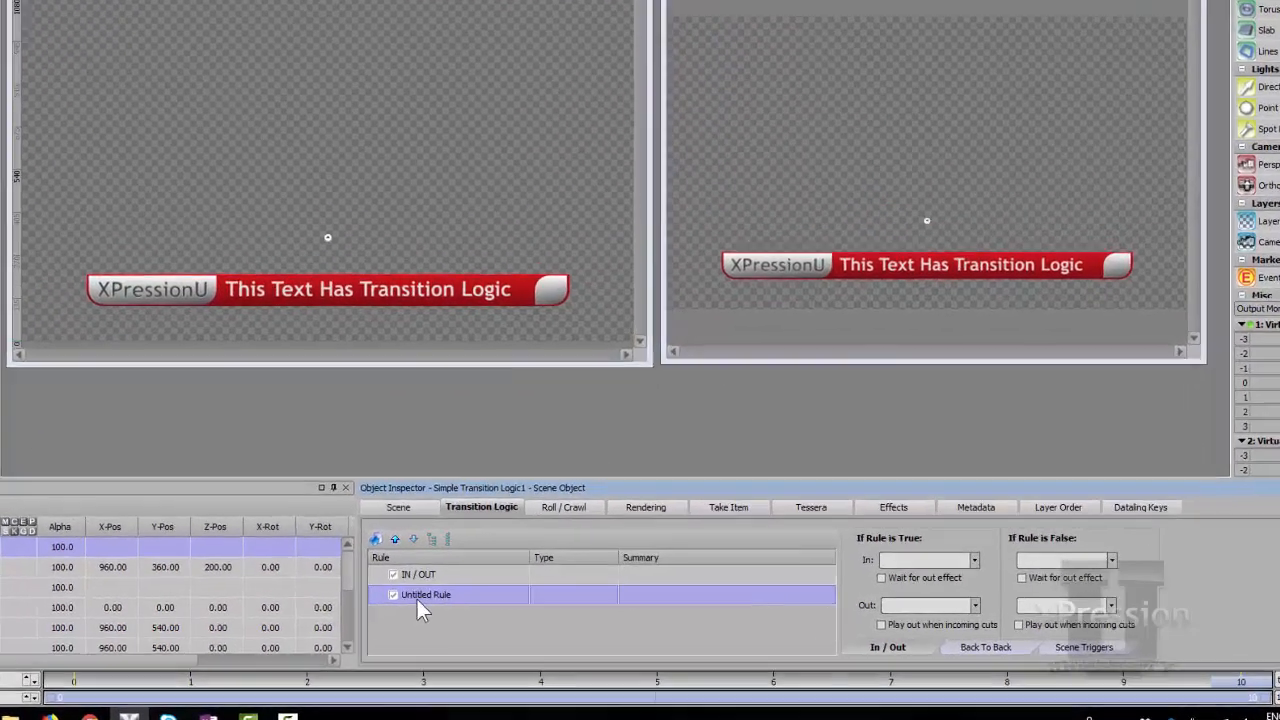
pyautogui.doubleClick(482, 601)
pyautogui.write('Update Text')
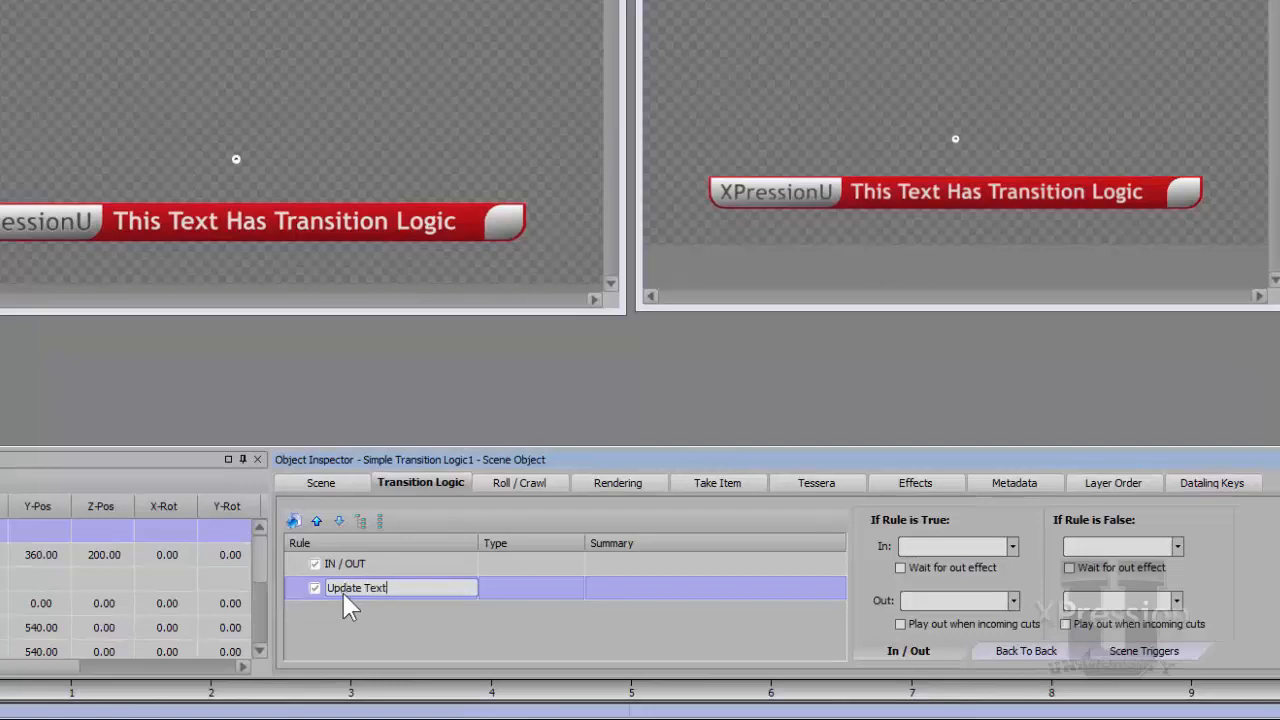
pyautogui.press('Return')
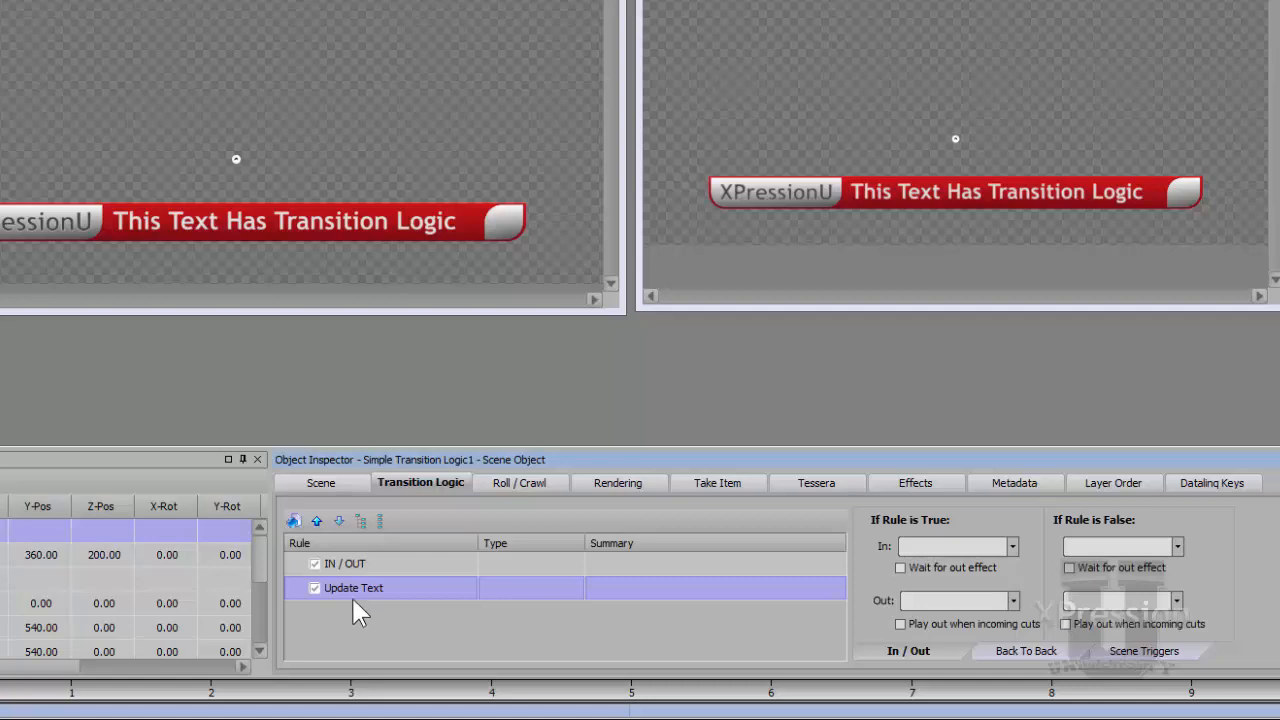
# Step: Add a back-to-back Compare Scene Name/ID condition to the Update Text rule and set it to This scene
pyautogui.rightClick(353, 589)
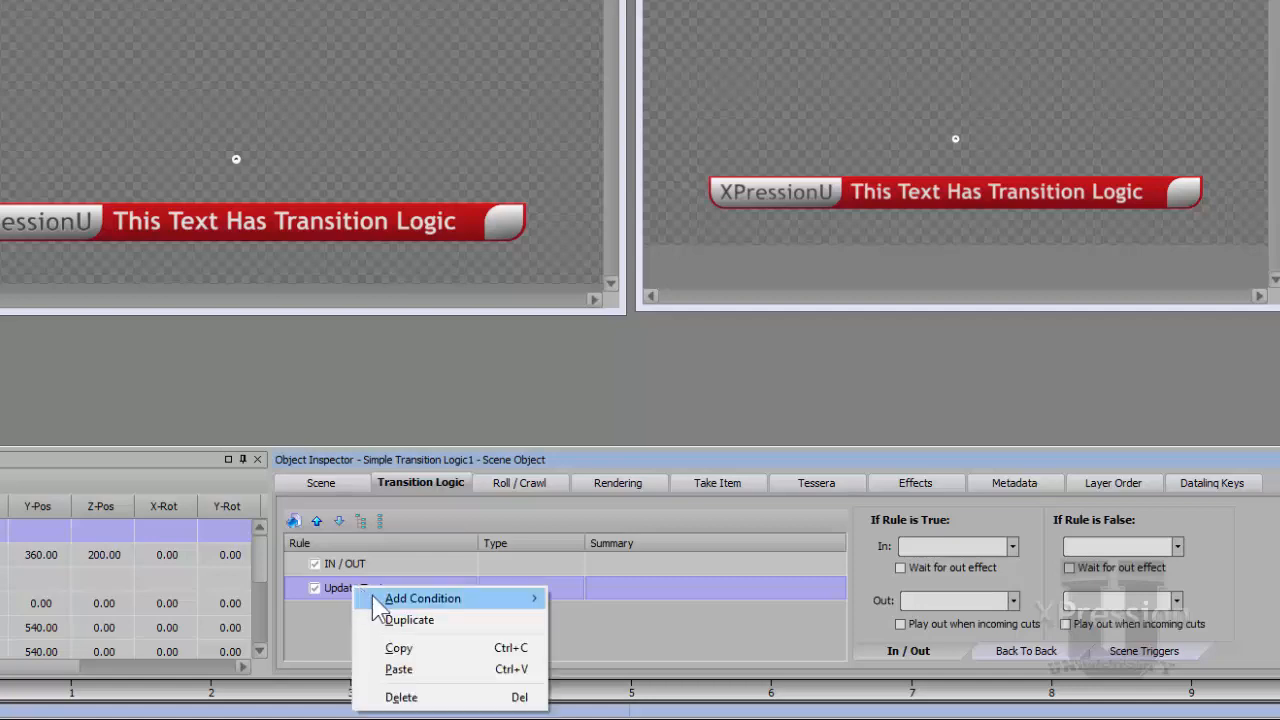
pyautogui.moveTo(375, 600)
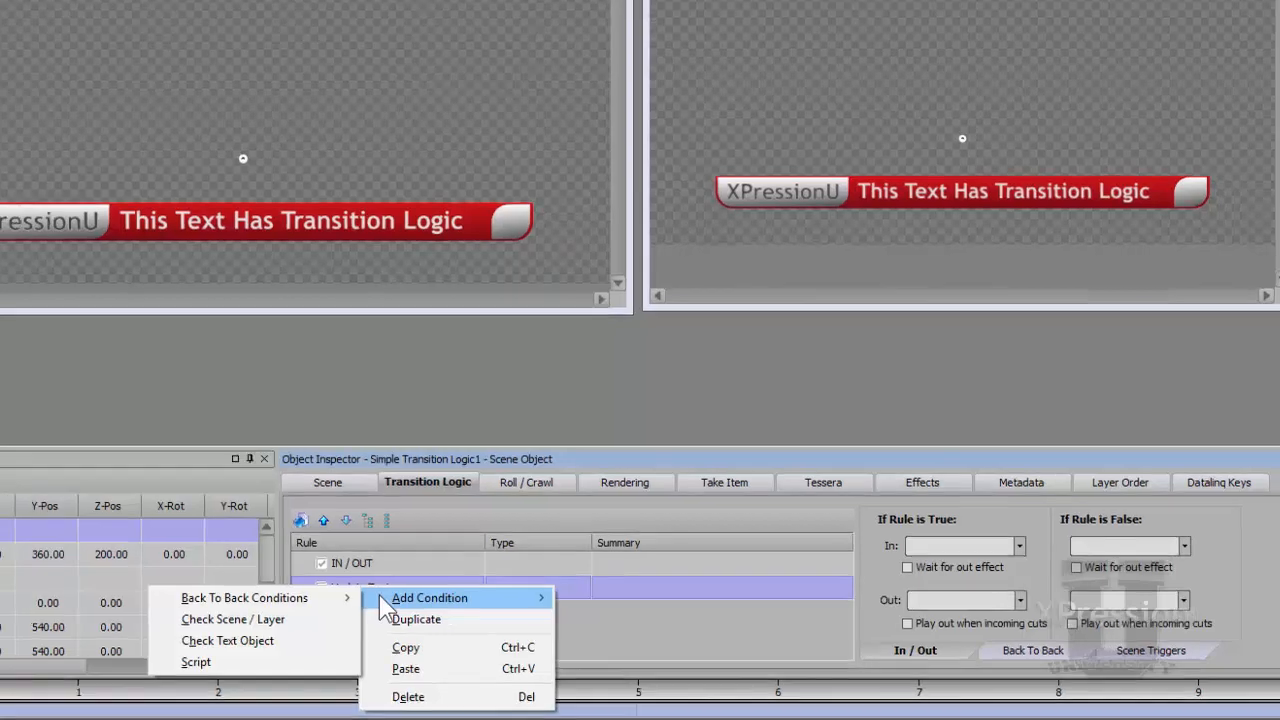
pyautogui.moveTo(385, 598)
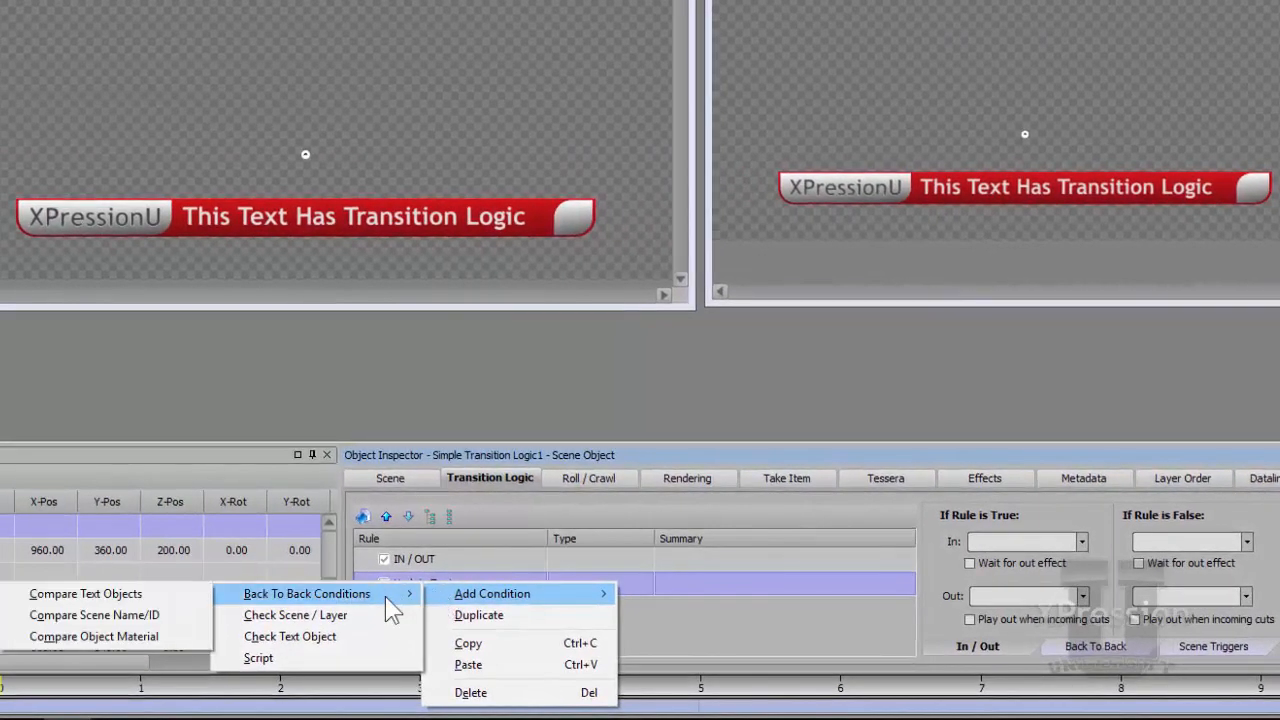
pyautogui.click(147, 617)
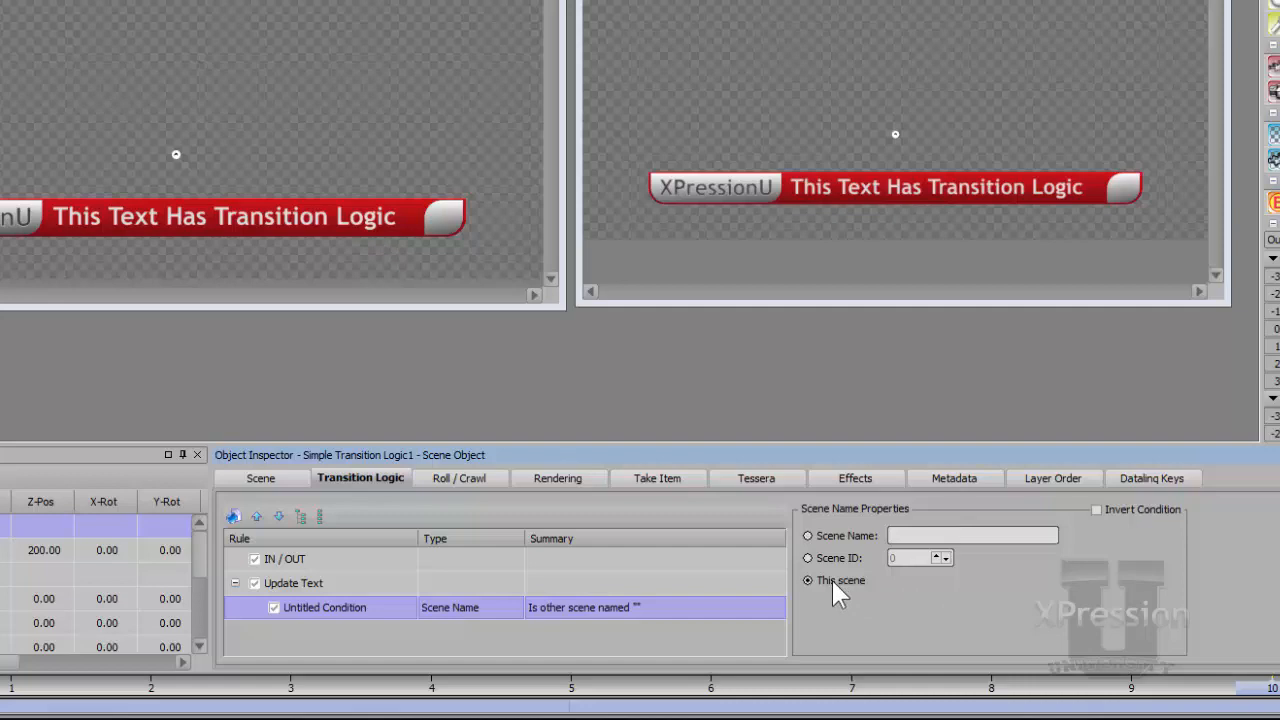
# Step: For the Update Text rule being true, set B2B In to TEXT IN and B2B Out to TEXT OUT
pyautogui.click(331, 586)
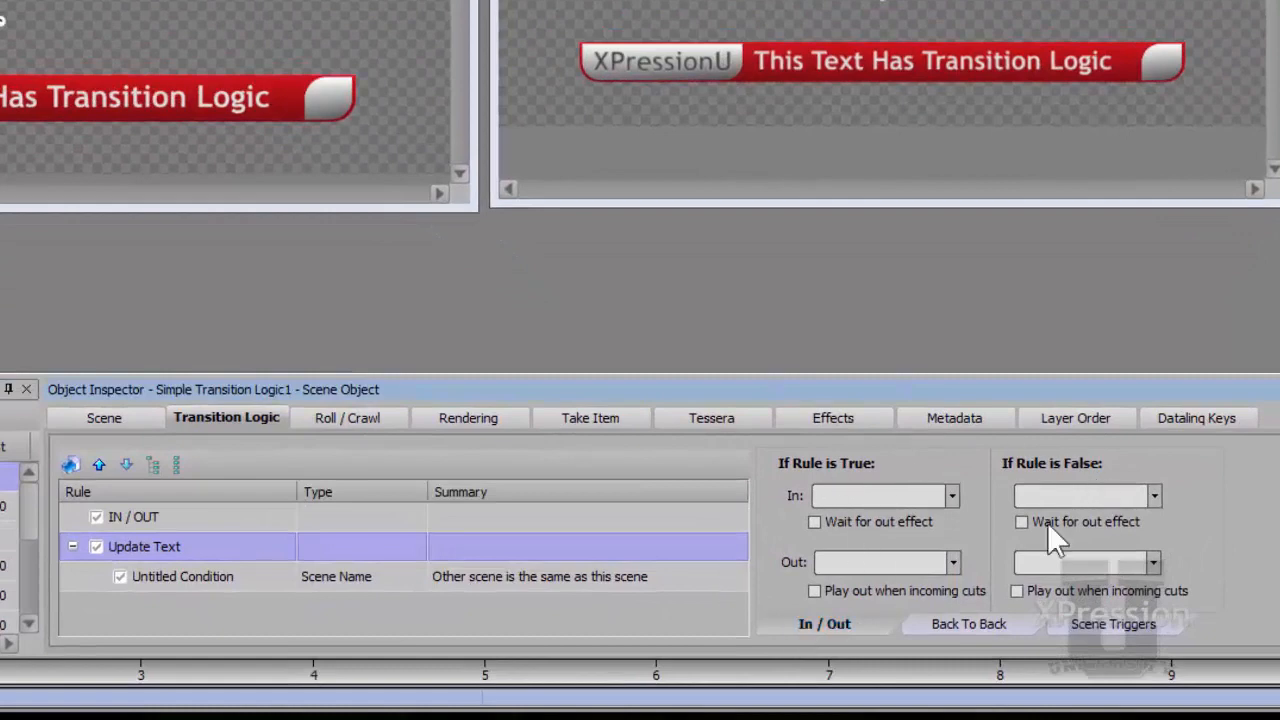
pyautogui.click(989, 624)
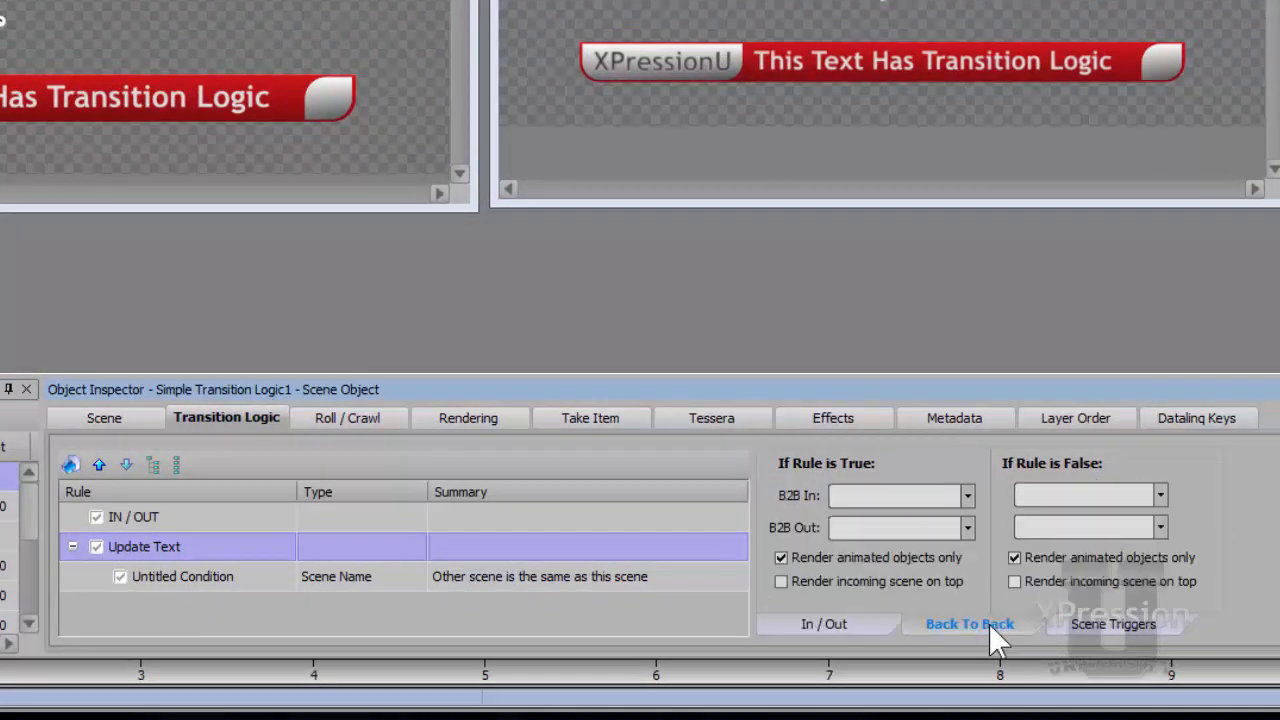
pyautogui.click(969, 494)
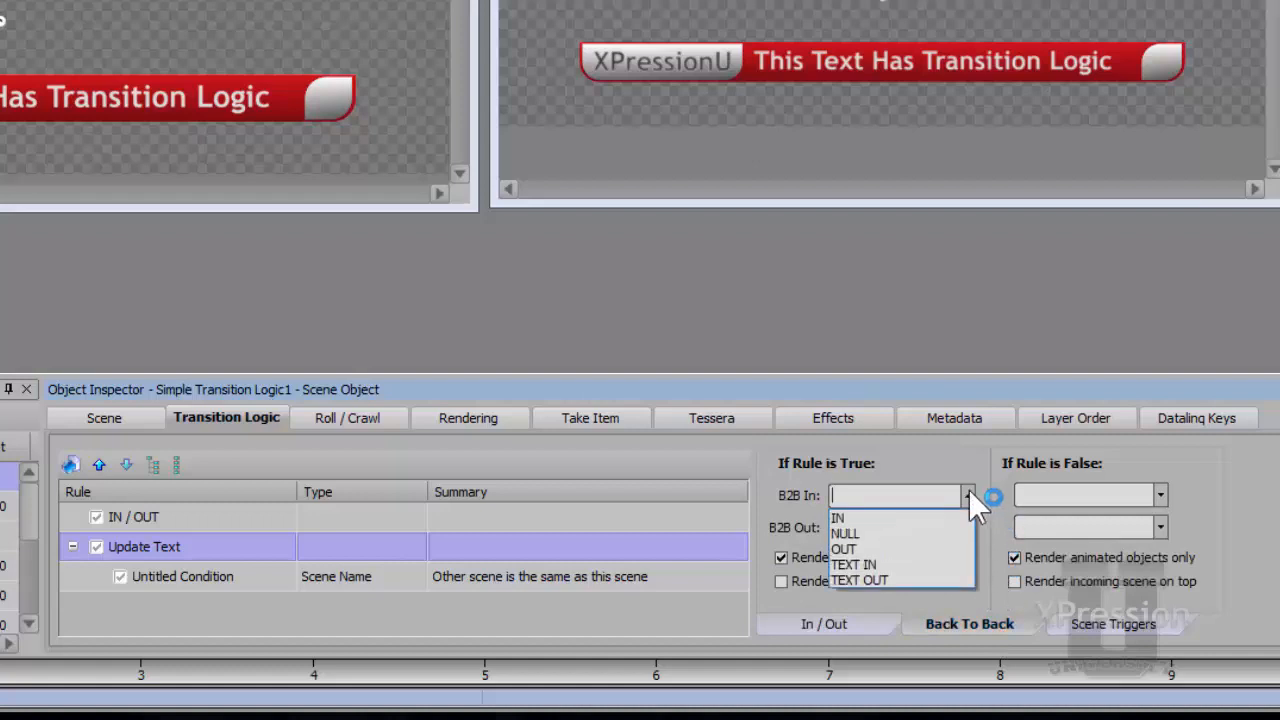
pyautogui.click(916, 564)
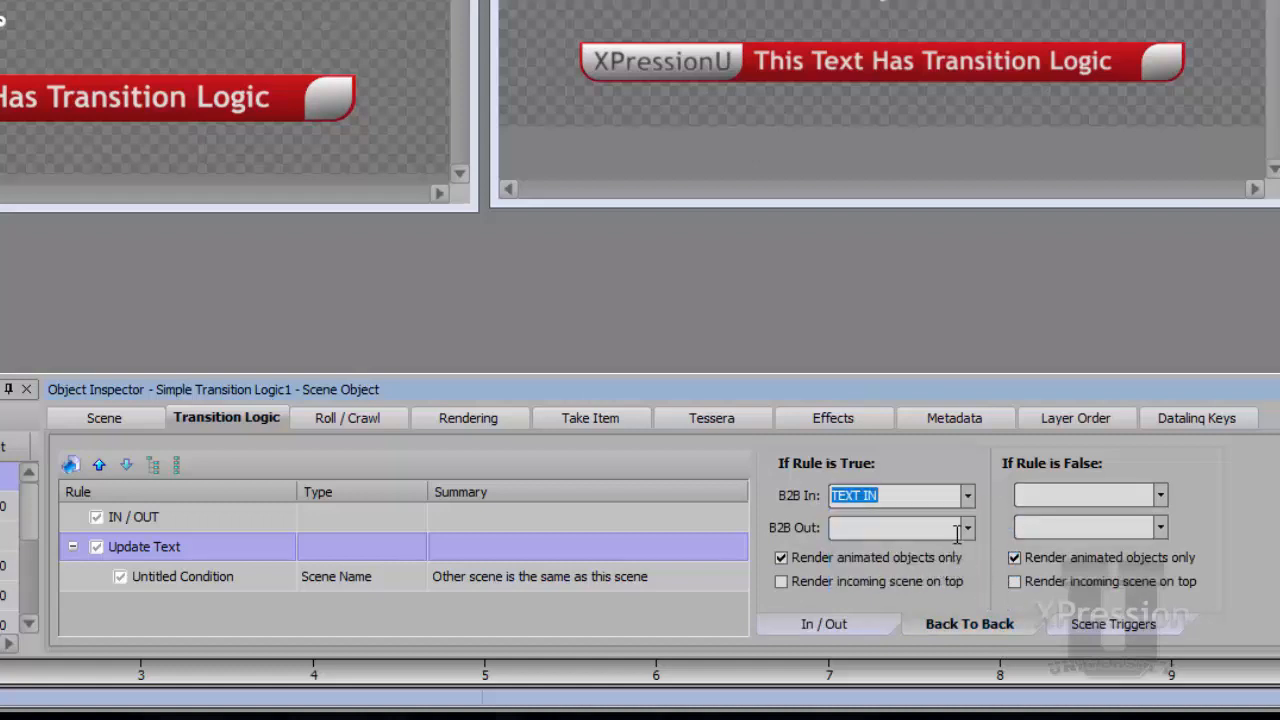
pyautogui.click(964, 529)
pyautogui.click(879, 609)
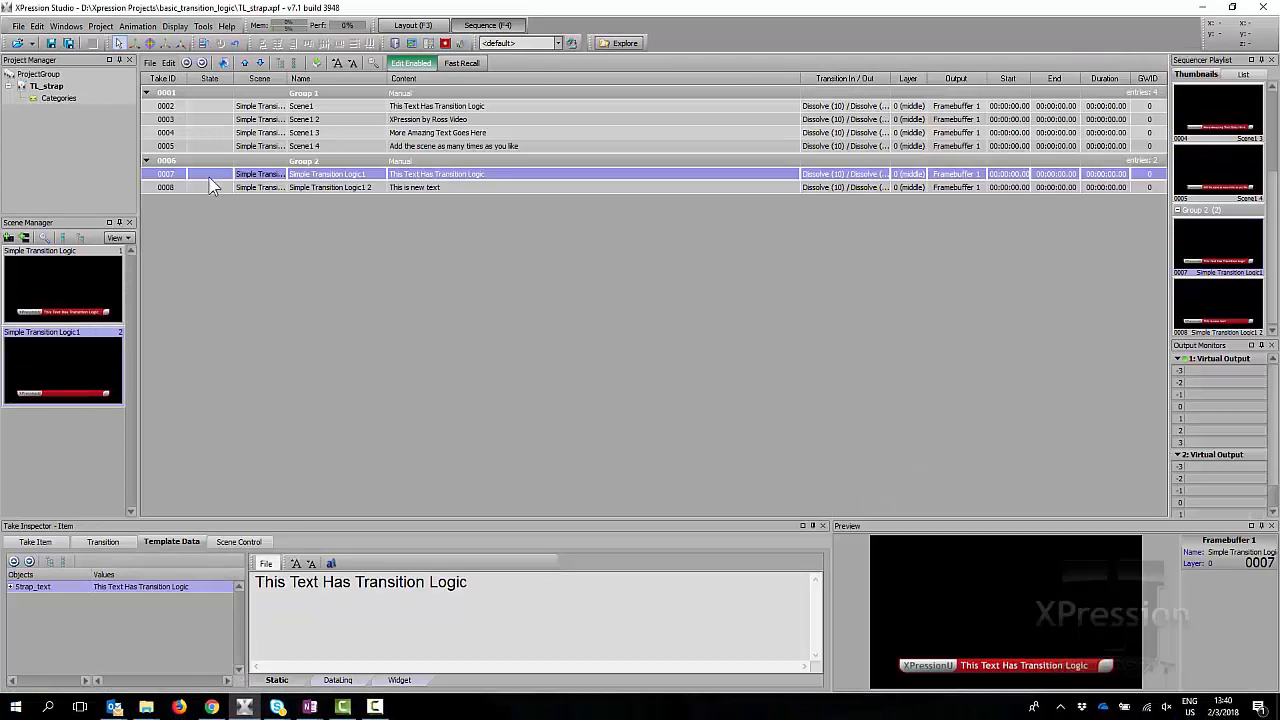
# Step: Test the text update in the sequencer by taking items 0007 and 0008 online twice in turn and offline again, then close the virtual output
pyautogui.doubleClick(203, 172)
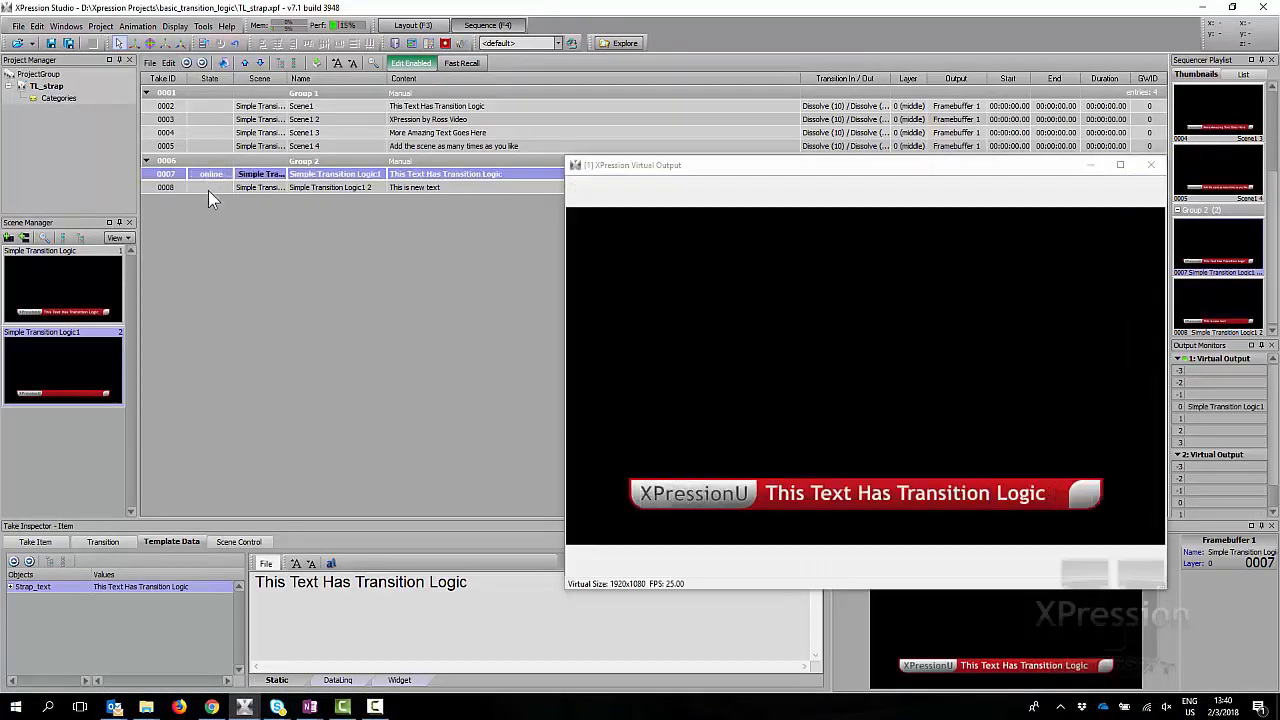
pyautogui.doubleClick(208, 188)
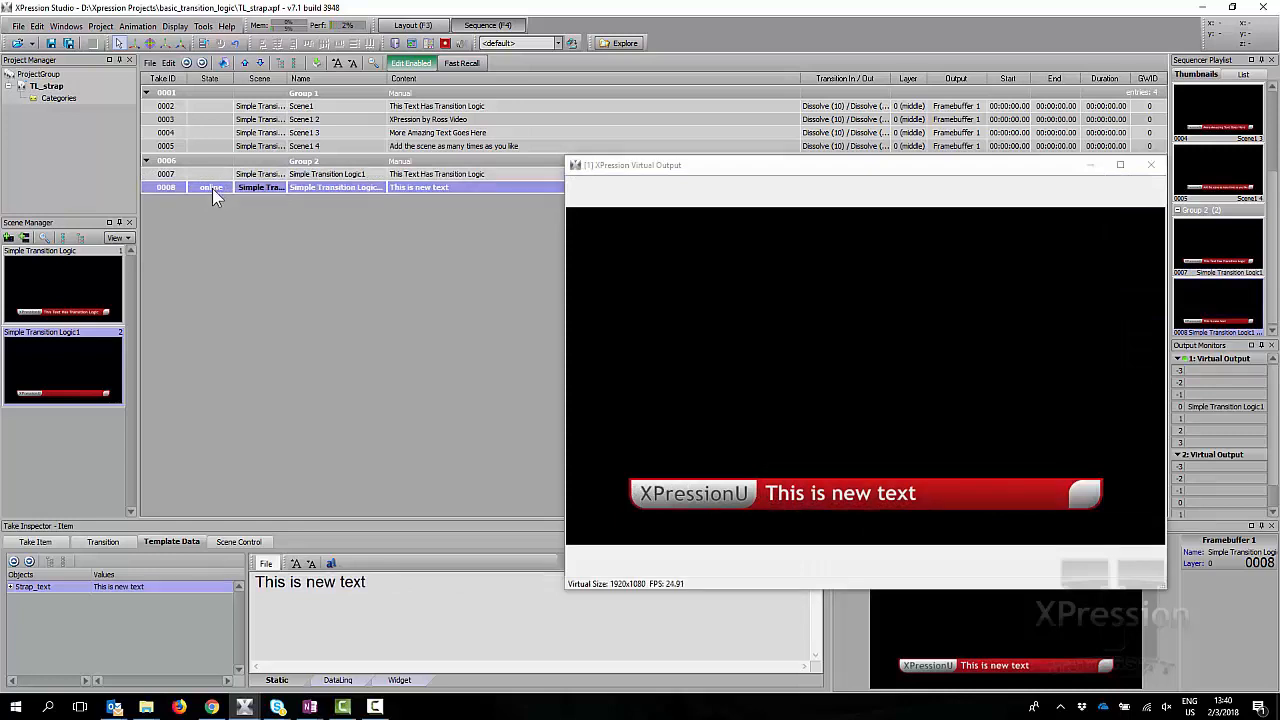
pyautogui.rightClick(212, 188)
pyautogui.click(234, 211)
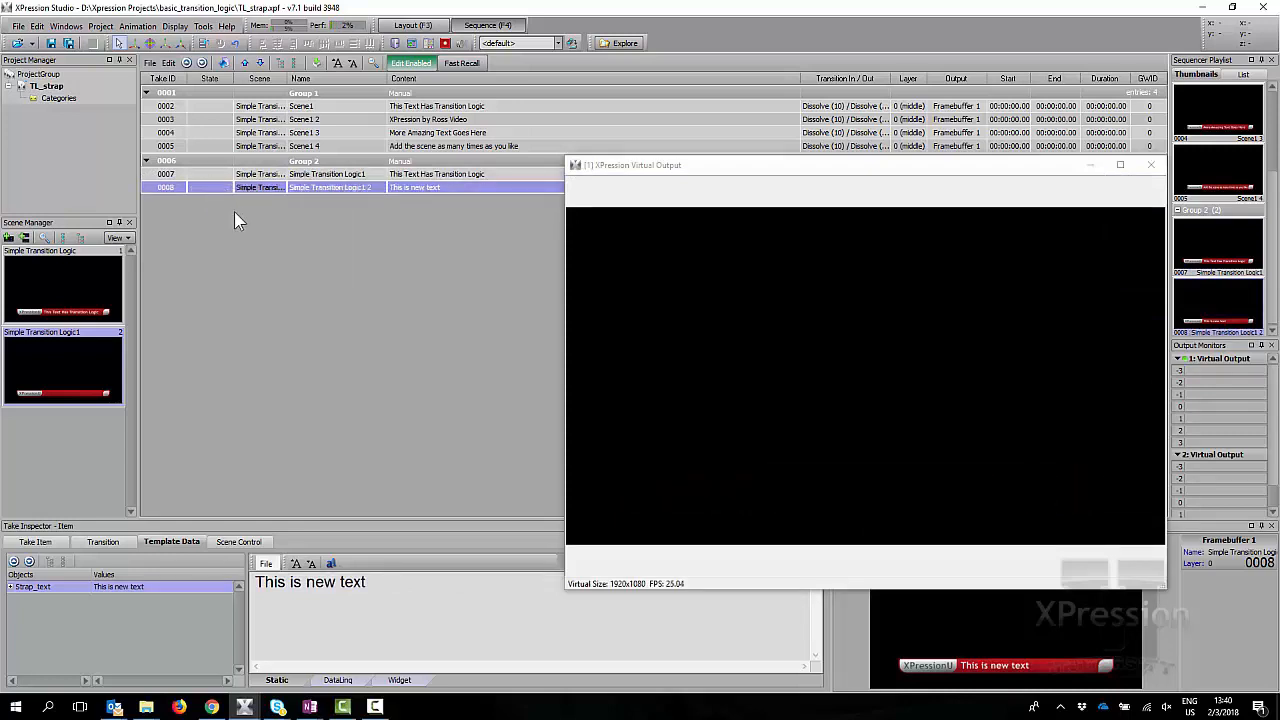
pyautogui.doubleClick(211, 177)
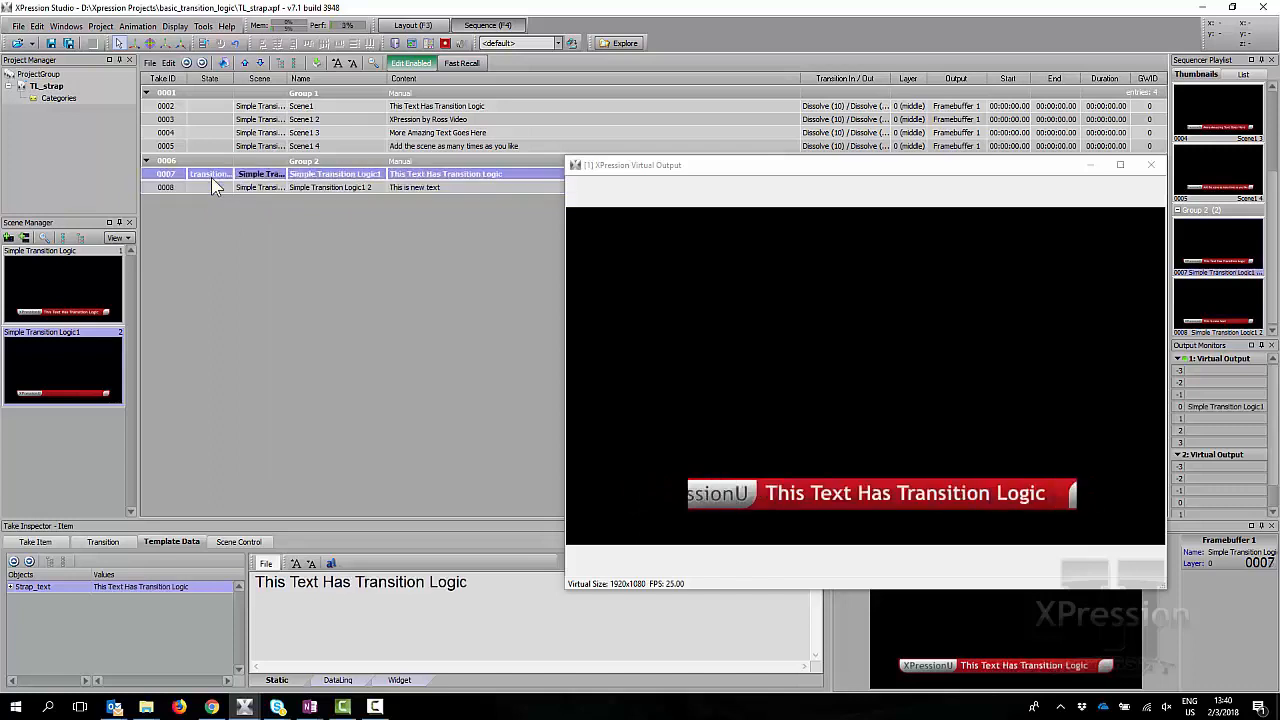
pyautogui.doubleClick(211, 188)
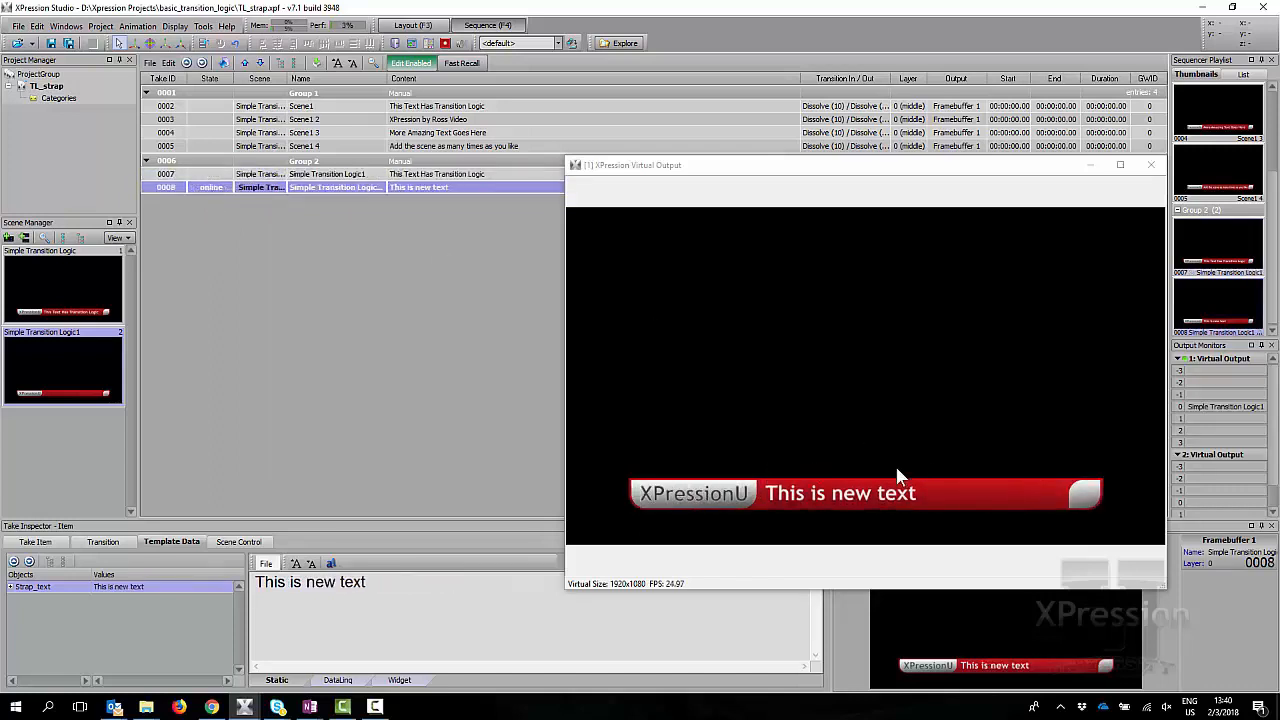
pyautogui.press('Escape')
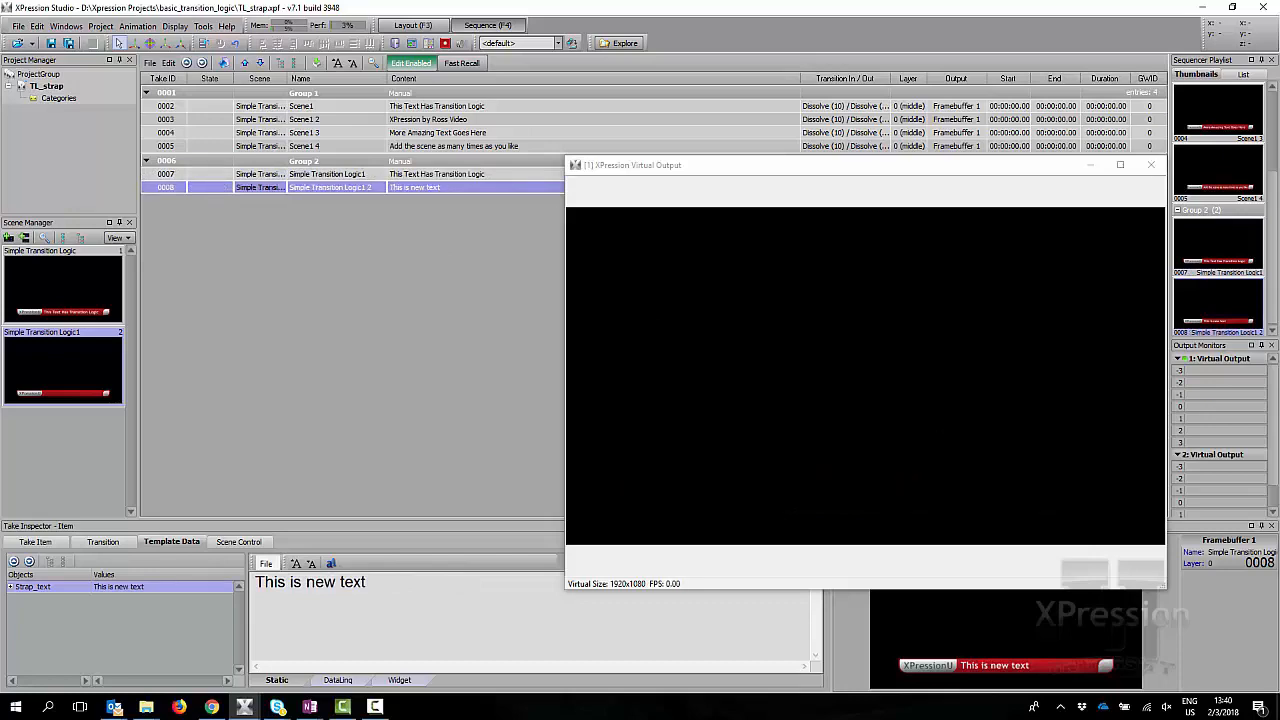
pyautogui.click(1150, 170)
# Step: Reopen the Update Text rule's back-to-back settings in the scene layout and turn off Render animated objects only for the true case
pyautogui.click(428, 29)
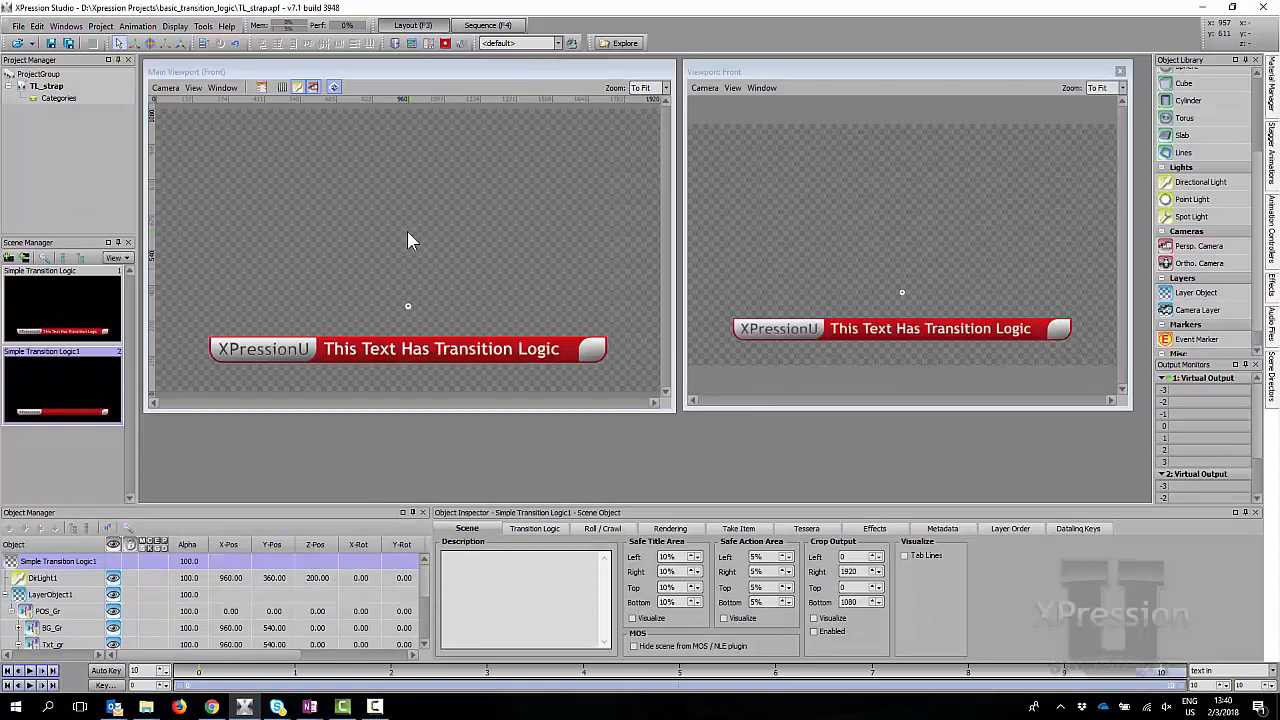
pyautogui.click(534, 528)
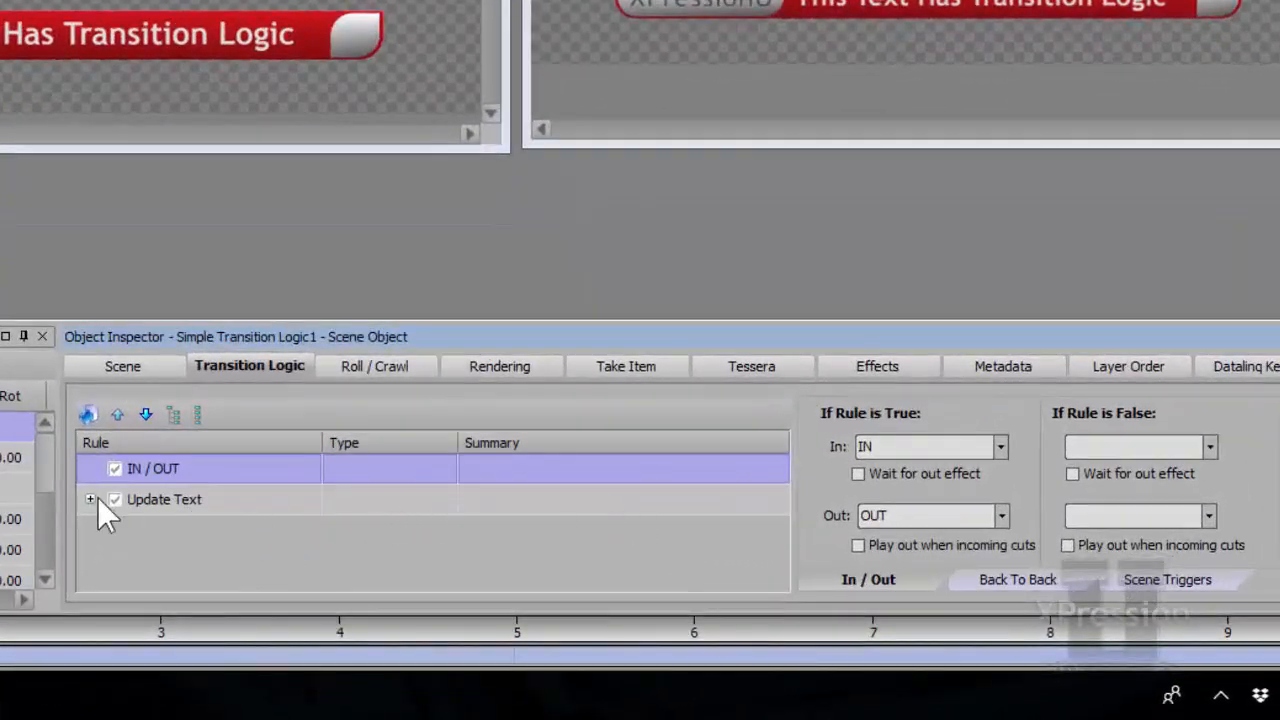
pyautogui.click(90, 499)
pyautogui.click(154, 500)
pyautogui.click(1011, 580)
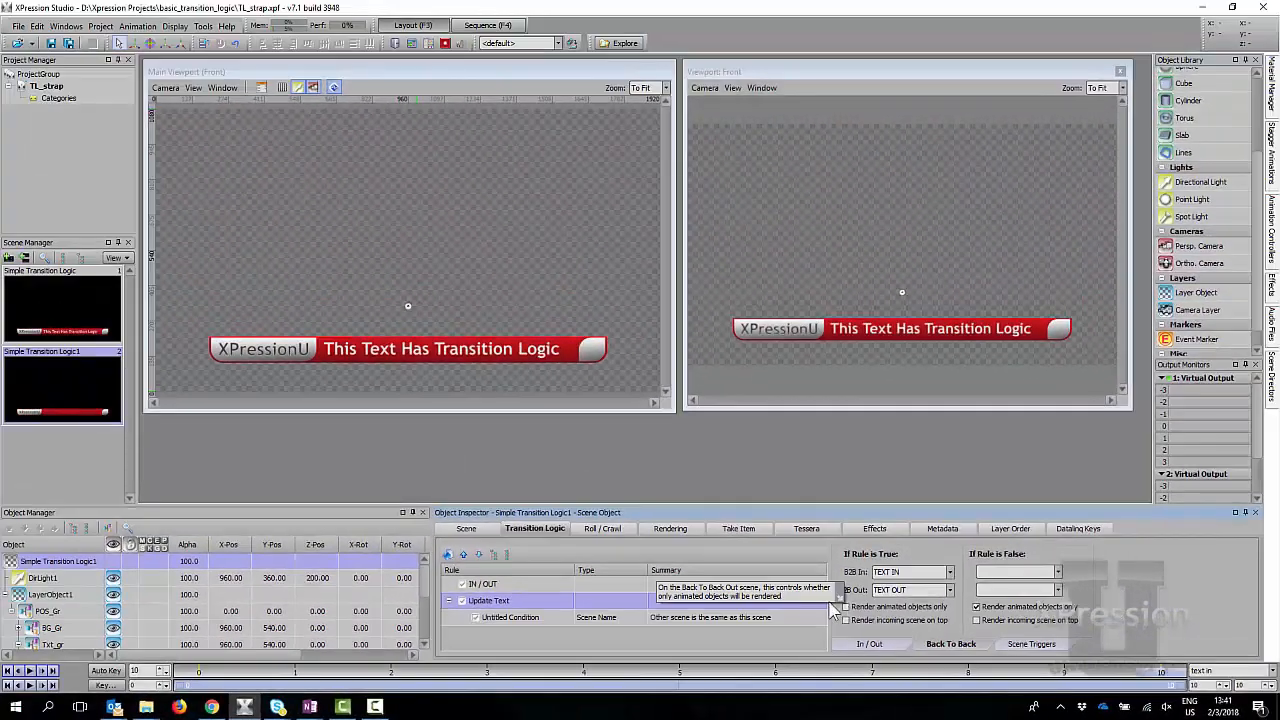
# Step: Test the text update in the sequencer by taking 0007, 0008 and 0007 online in turn, take 0007 offline, and close the virtual output
pyautogui.click(484, 30)
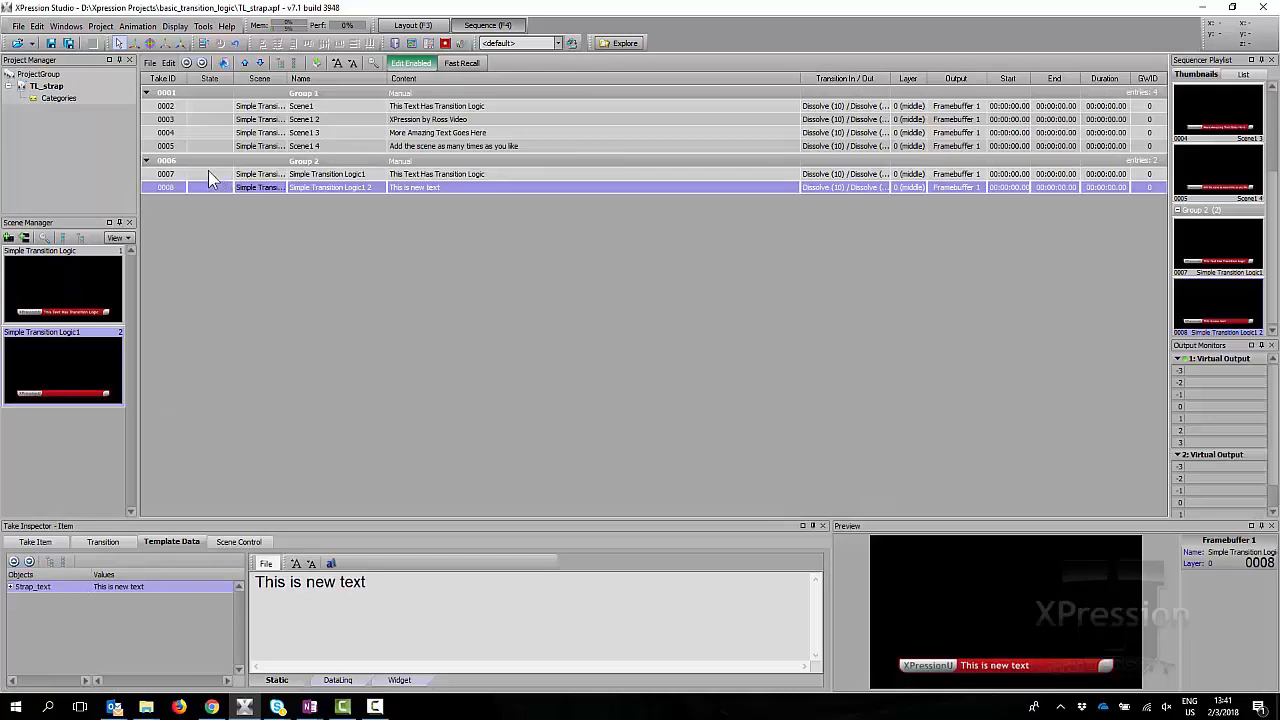
pyautogui.doubleClick(210, 175)
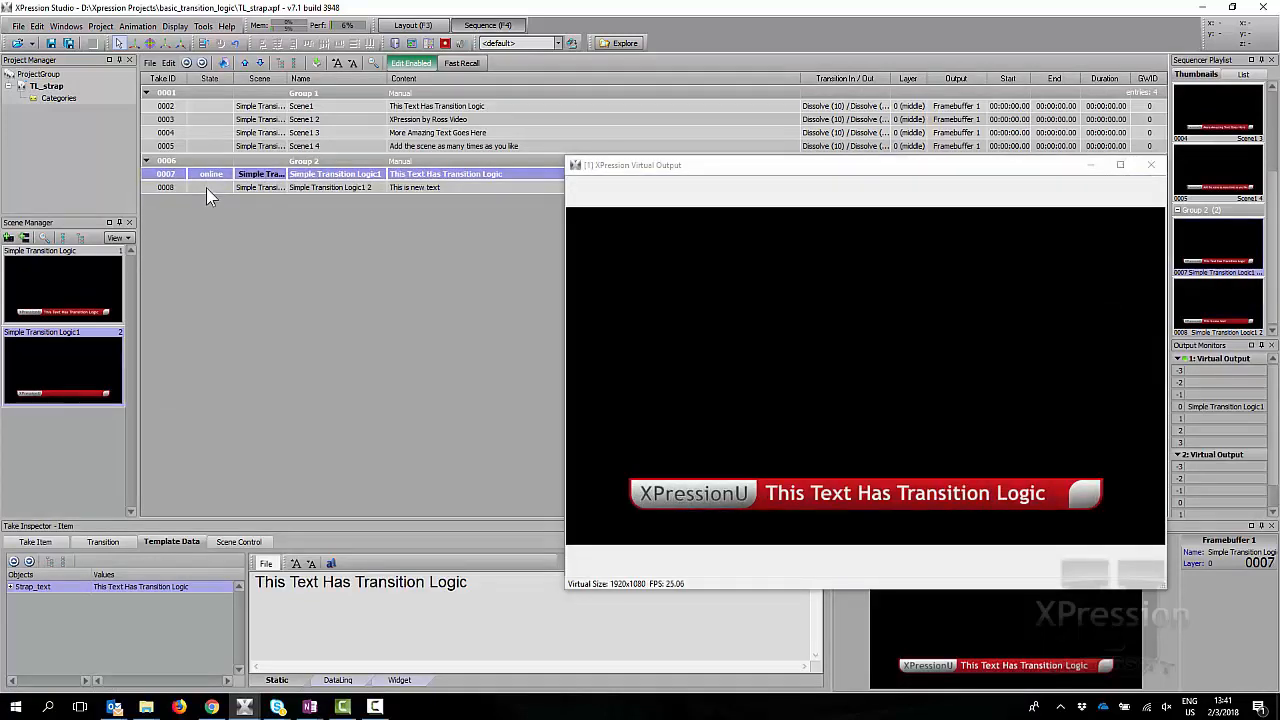
pyautogui.doubleClick(206, 187)
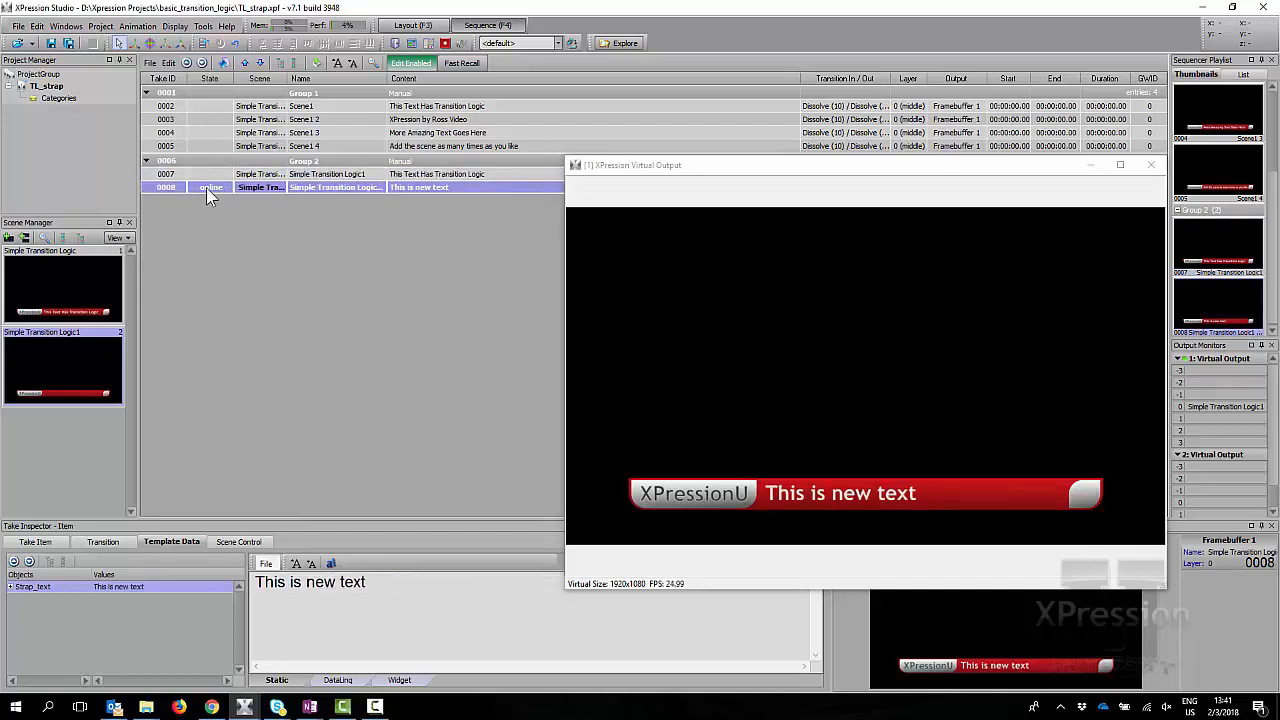
pyautogui.doubleClick(208, 175)
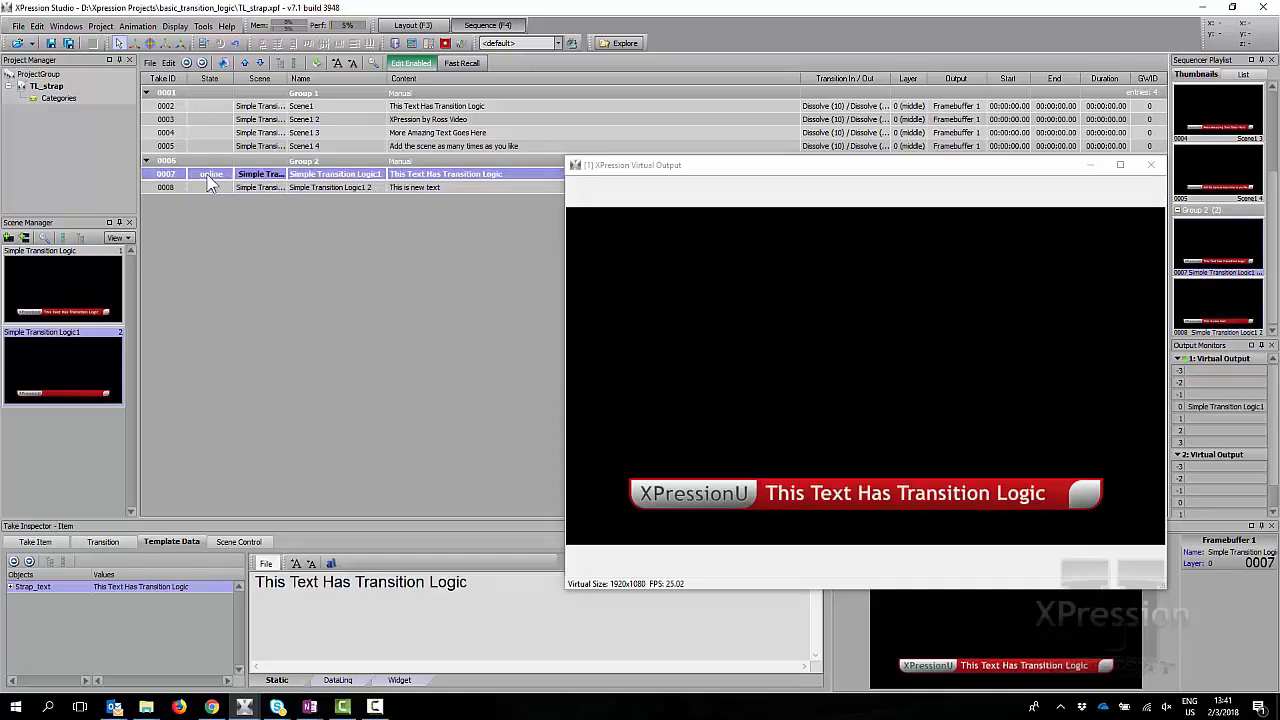
pyautogui.doubleClick(208, 177)
pyautogui.click(1147, 167)
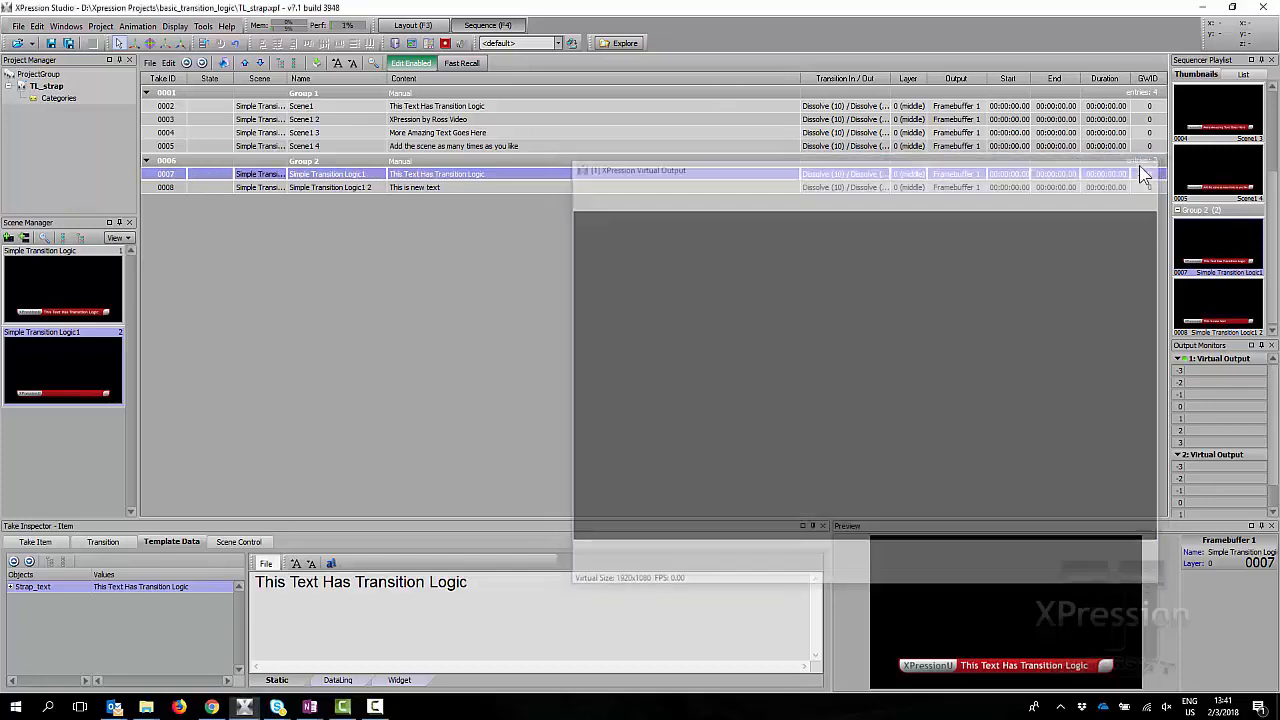
# Step: Reopen the Update Text rule's back-to-back settings in the scene layout and turn on Render animated objects only for the true case
pyautogui.click(405, 26)
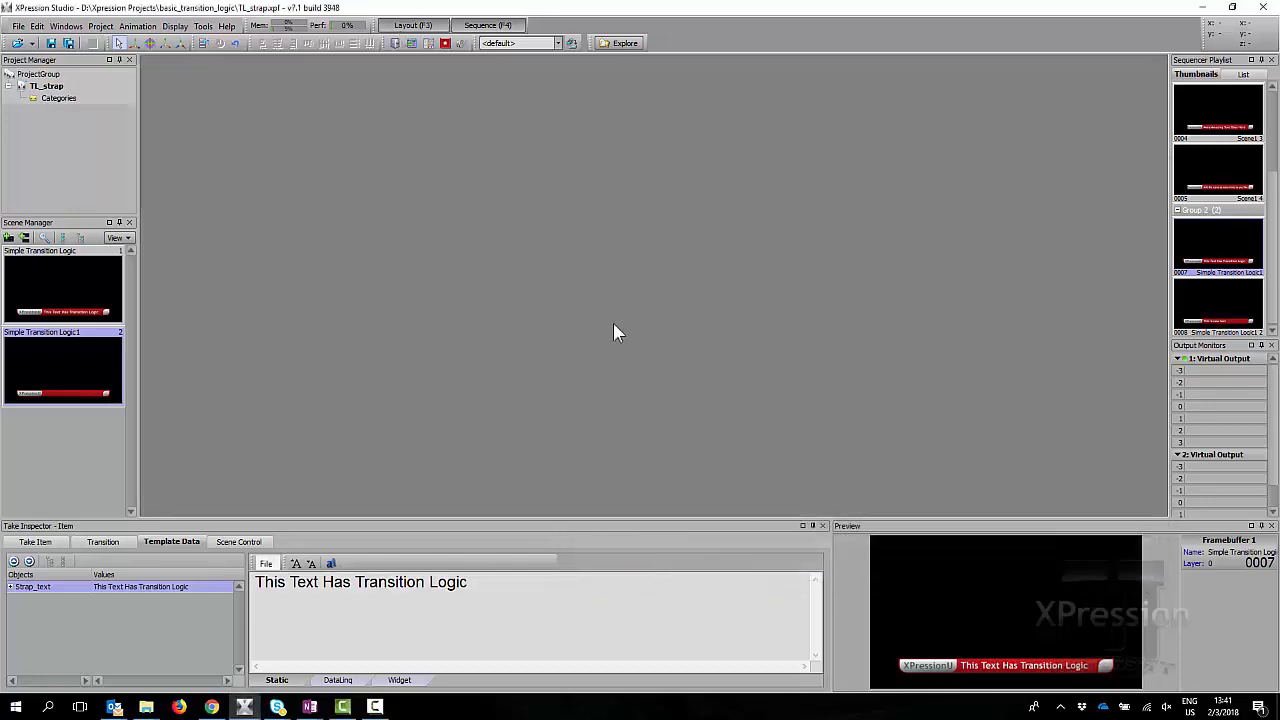
pyautogui.click(822, 525)
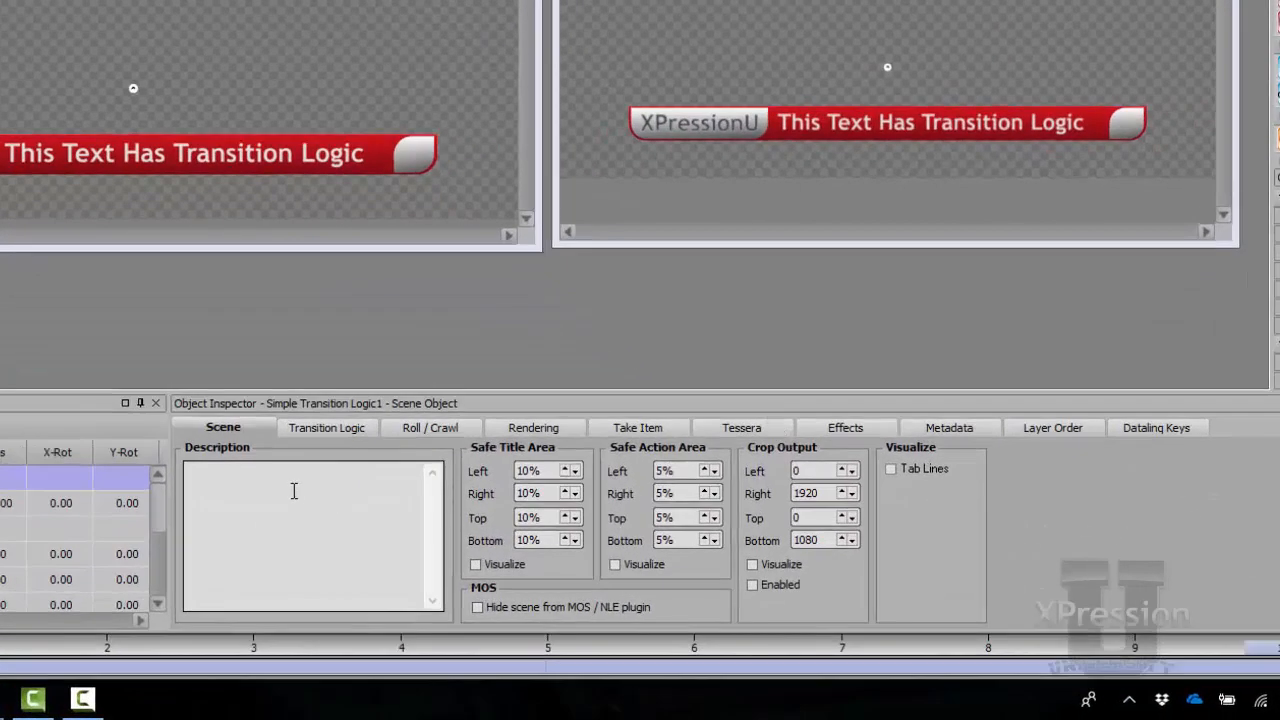
pyautogui.click(302, 428)
pyautogui.click(250, 540)
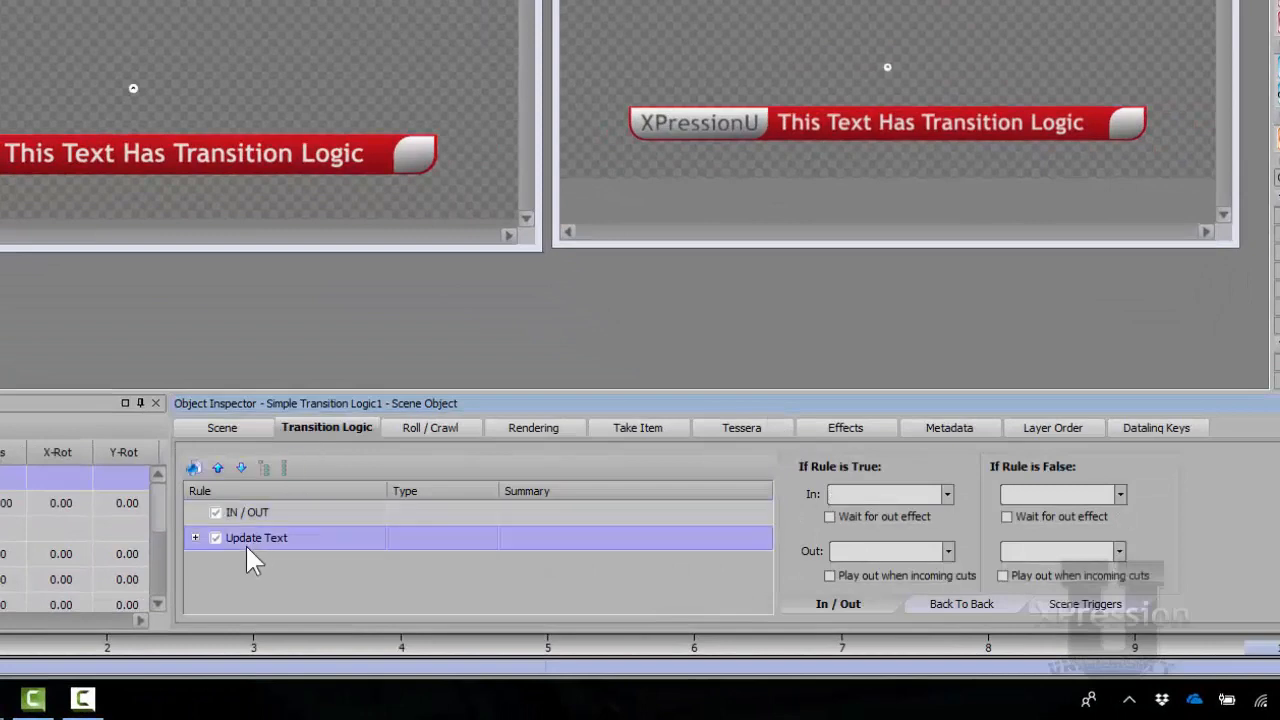
pyautogui.click(955, 606)
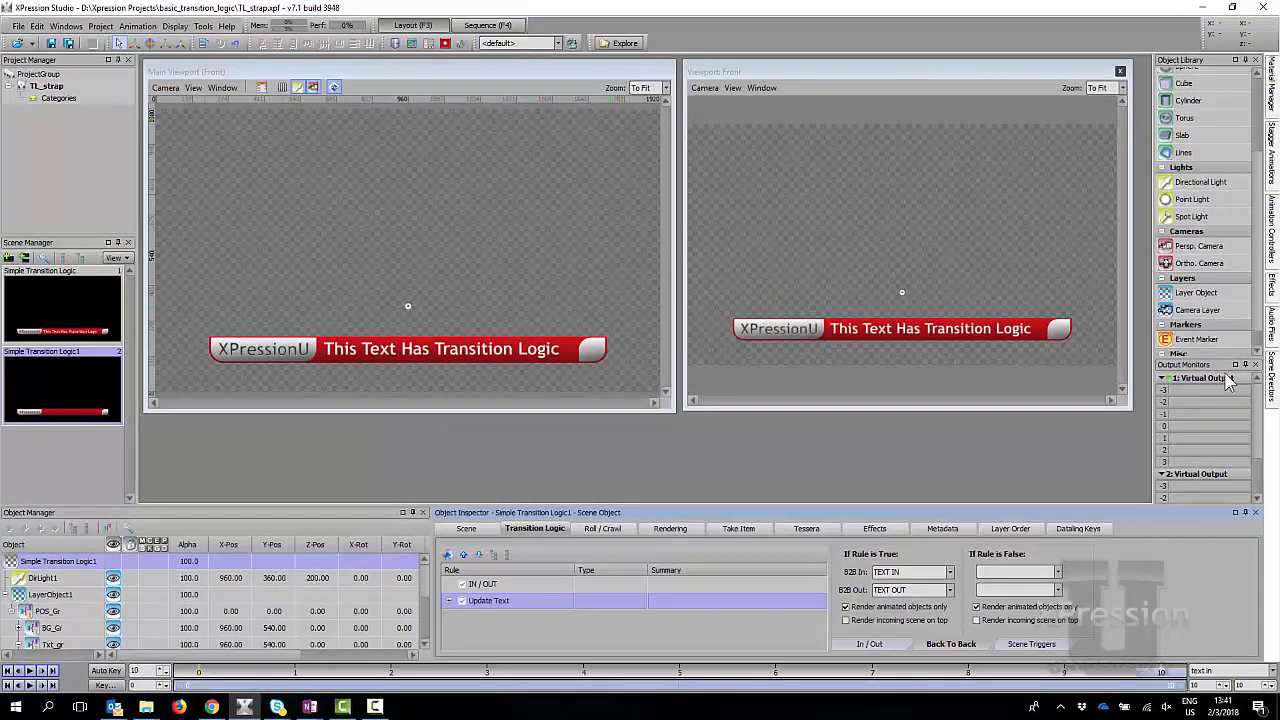
# Step: Open the TEXT OUT scene director, move its window clear of the strap, and select the text out clip on Track1
pyautogui.click(1271, 387)
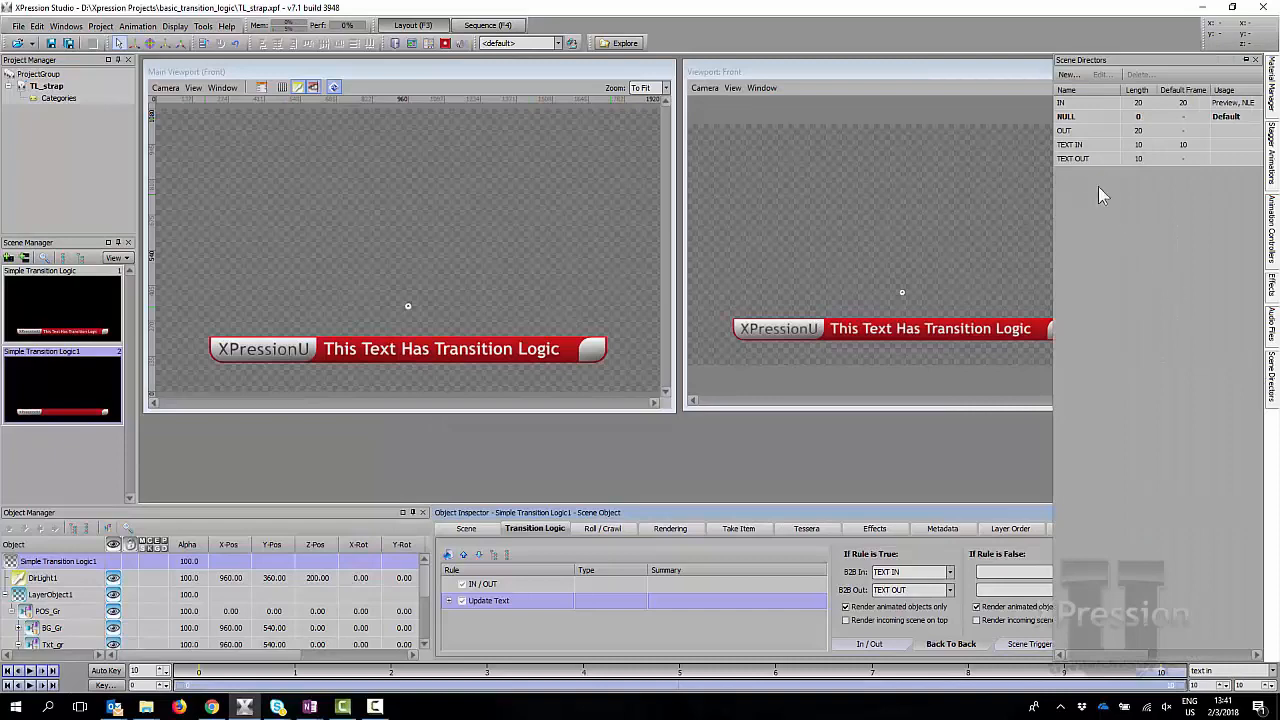
pyautogui.doubleClick(1088, 158)
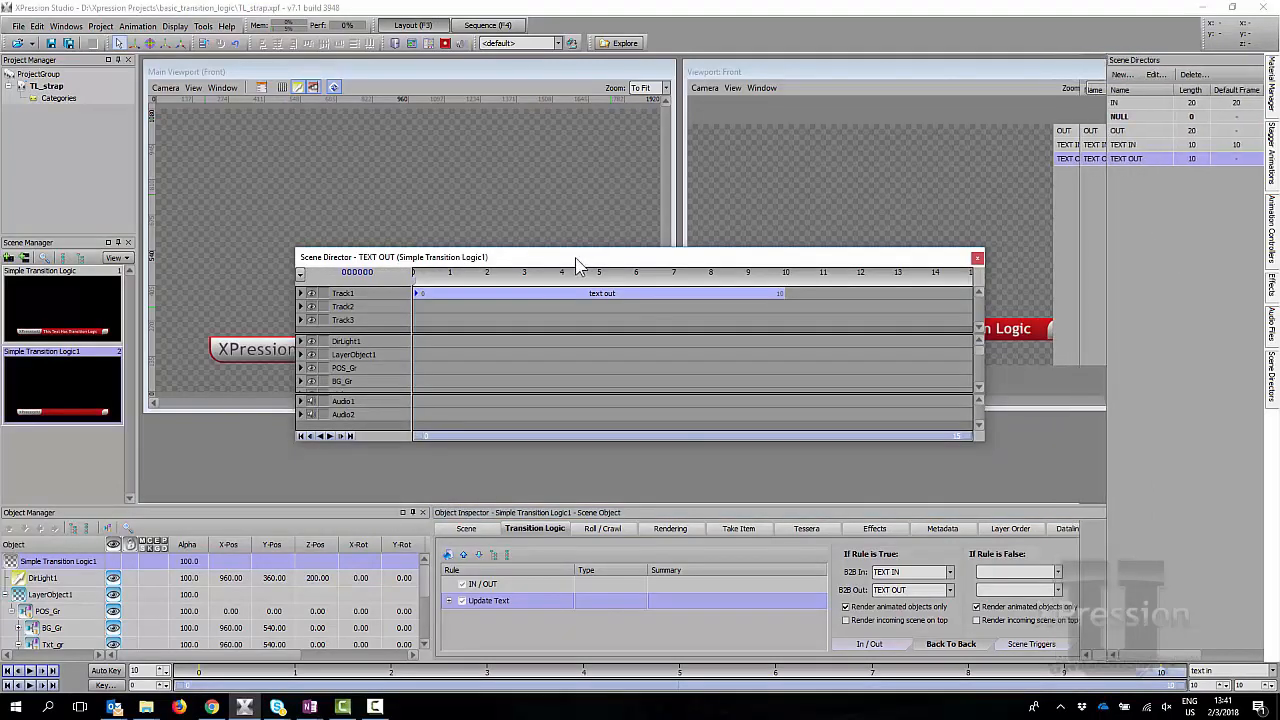
pyautogui.moveTo(575, 257); pyautogui.dragTo(508, 105)
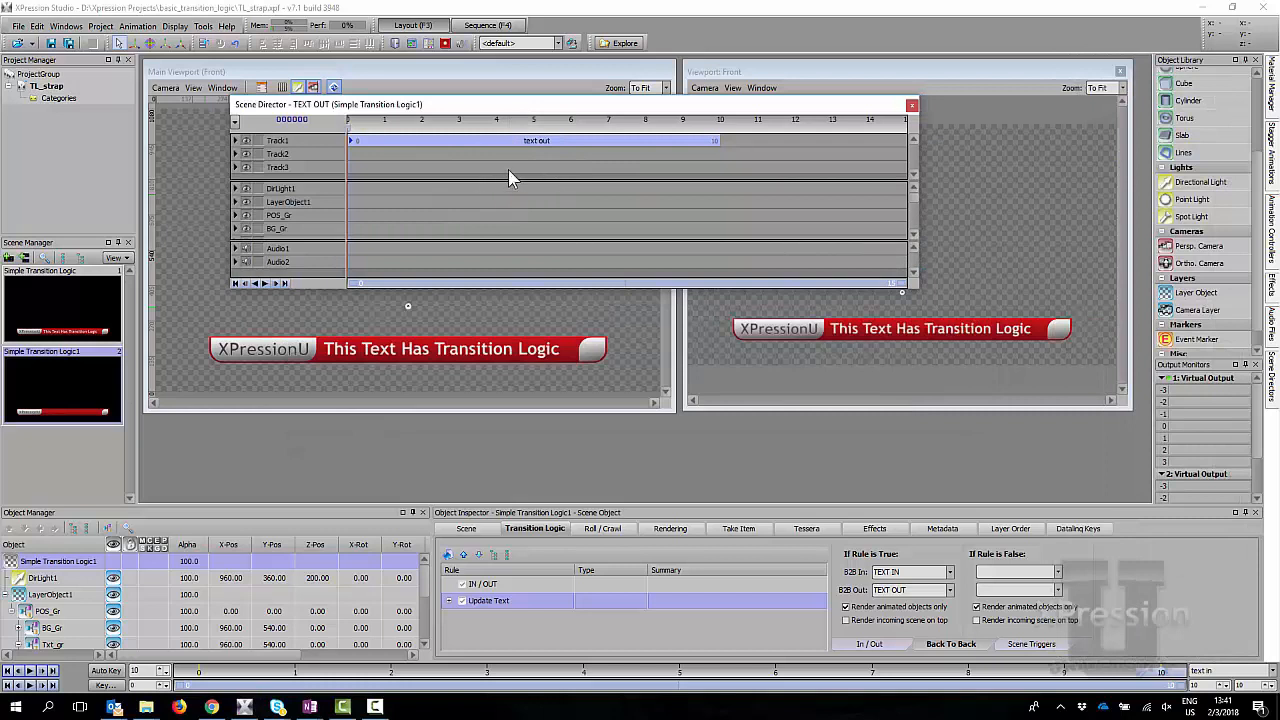
pyautogui.click(507, 142)
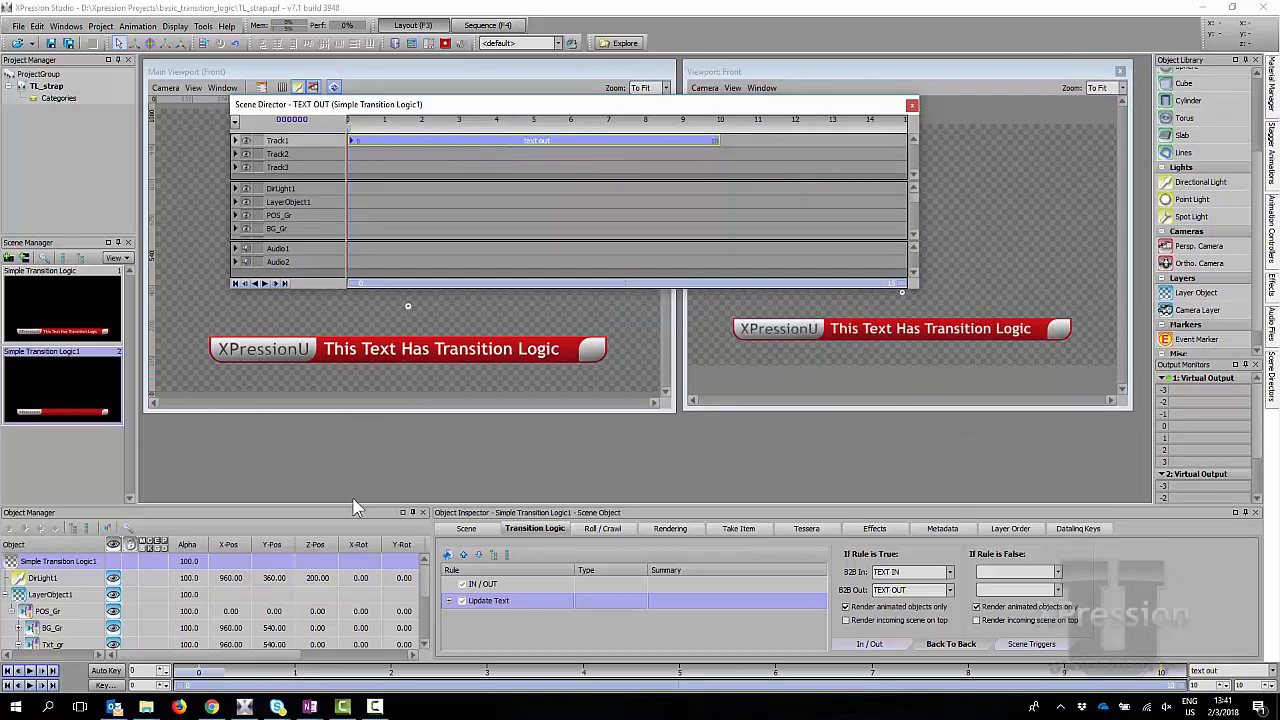
# Step: Select the Mask1 quad under Mask_Gr and set a Position Y keyframe for it at frame 0 of the text out animation
pyautogui.click(378, 318)
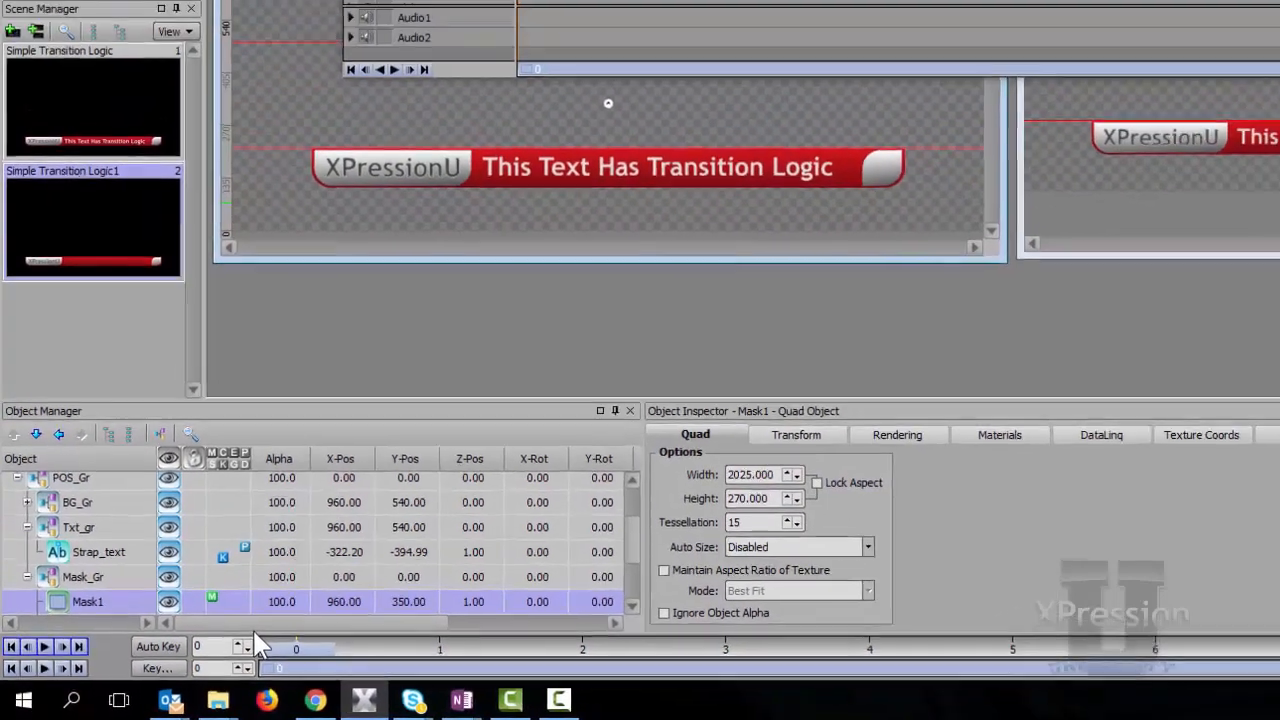
pyautogui.press('k')
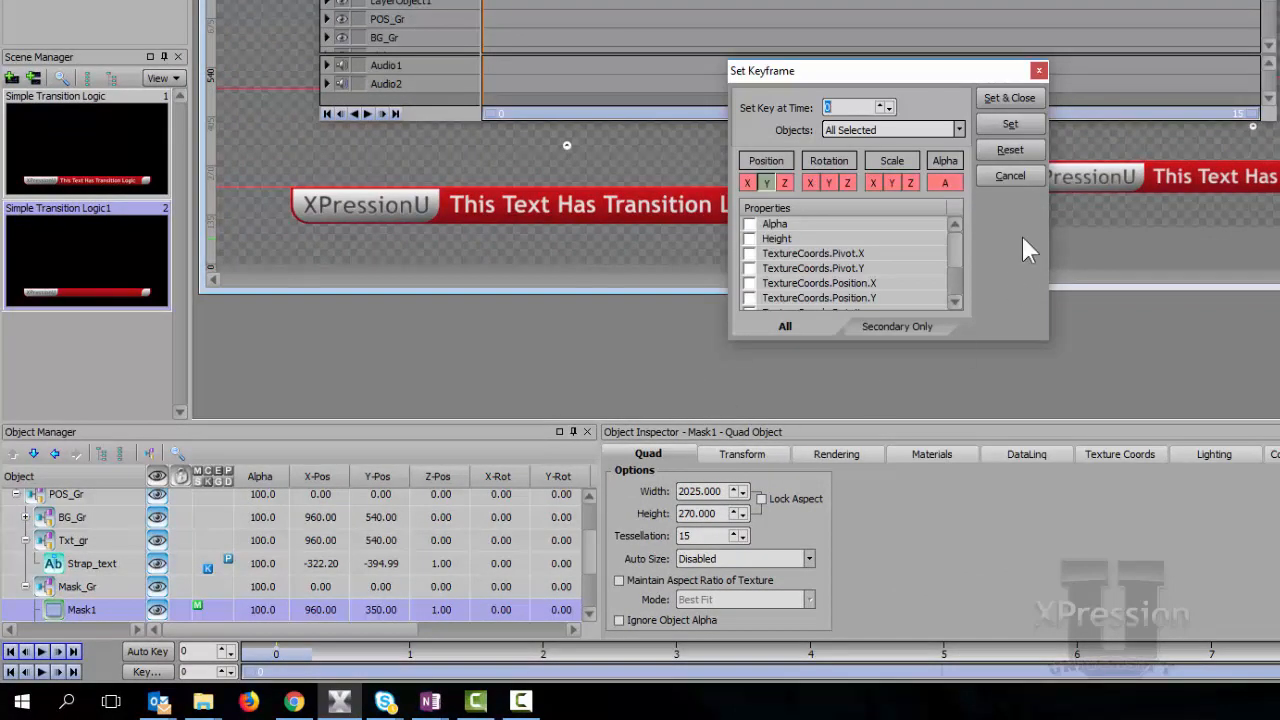
pyautogui.click(1009, 98)
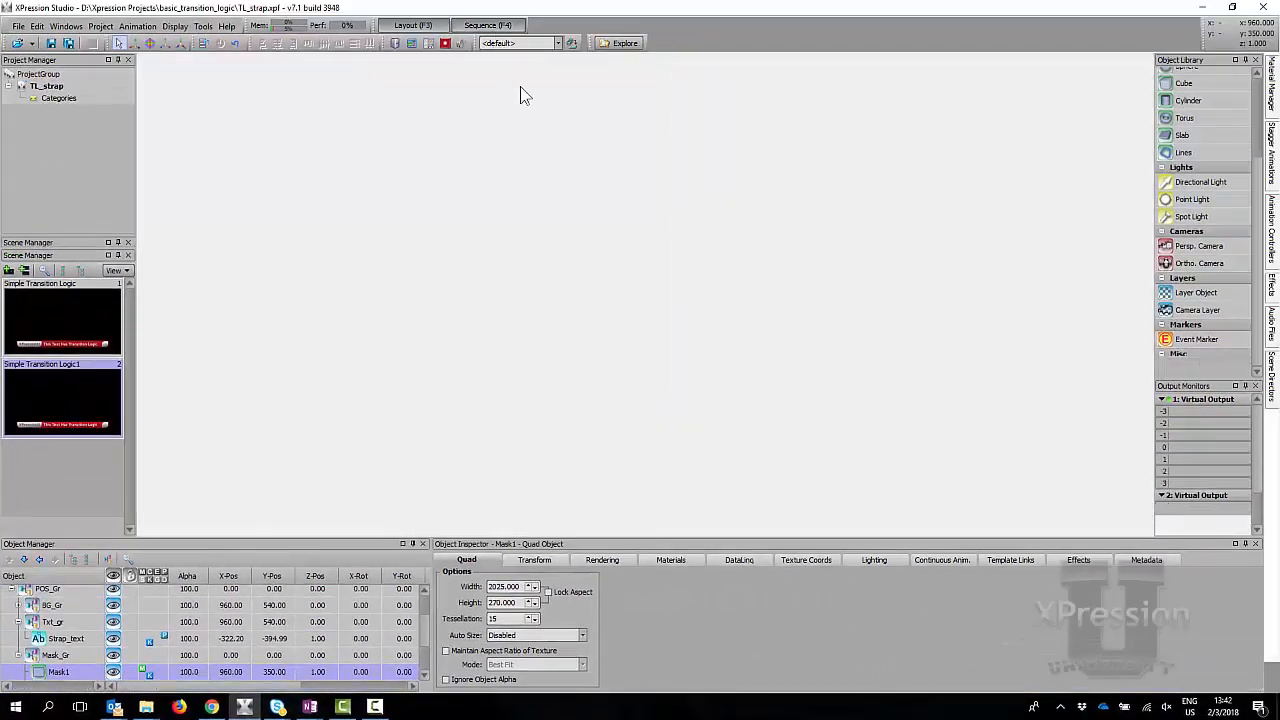
# Step: Test the keyed mask in the sequencer by taking items 0007 and 0008 online alternately, then take 0007 offline
pyautogui.press('F4')
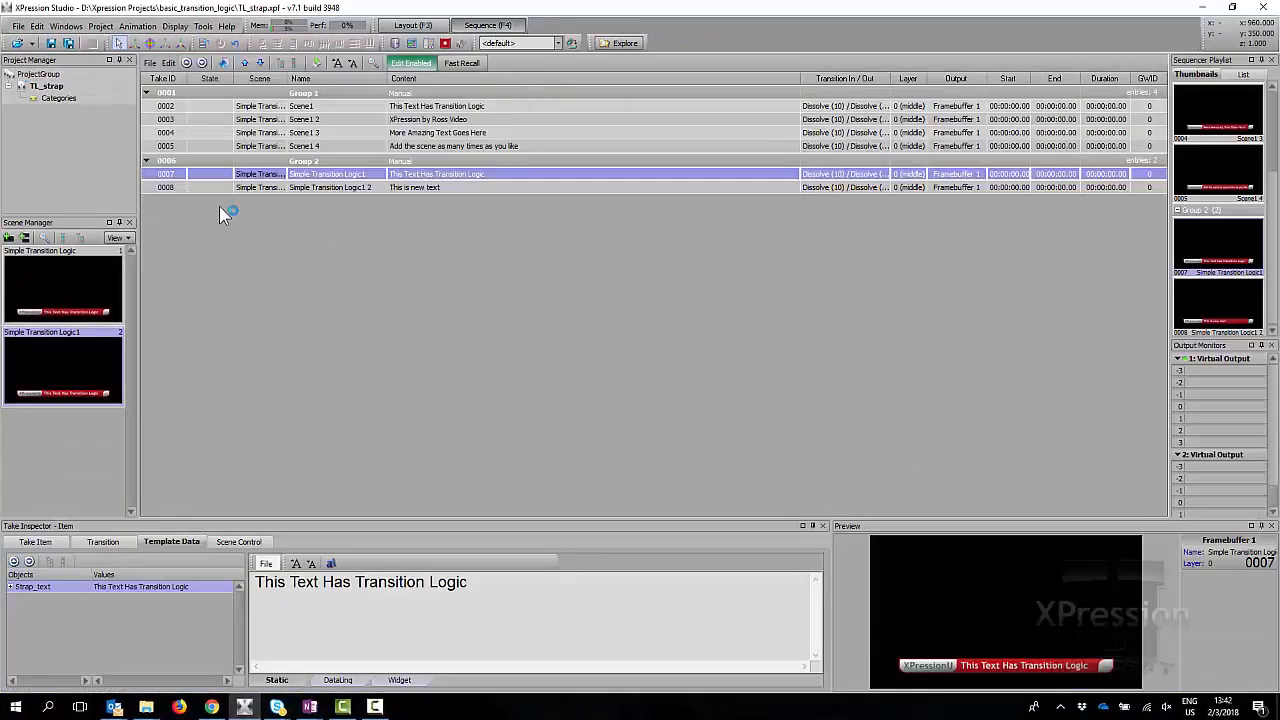
pyautogui.press('F9')
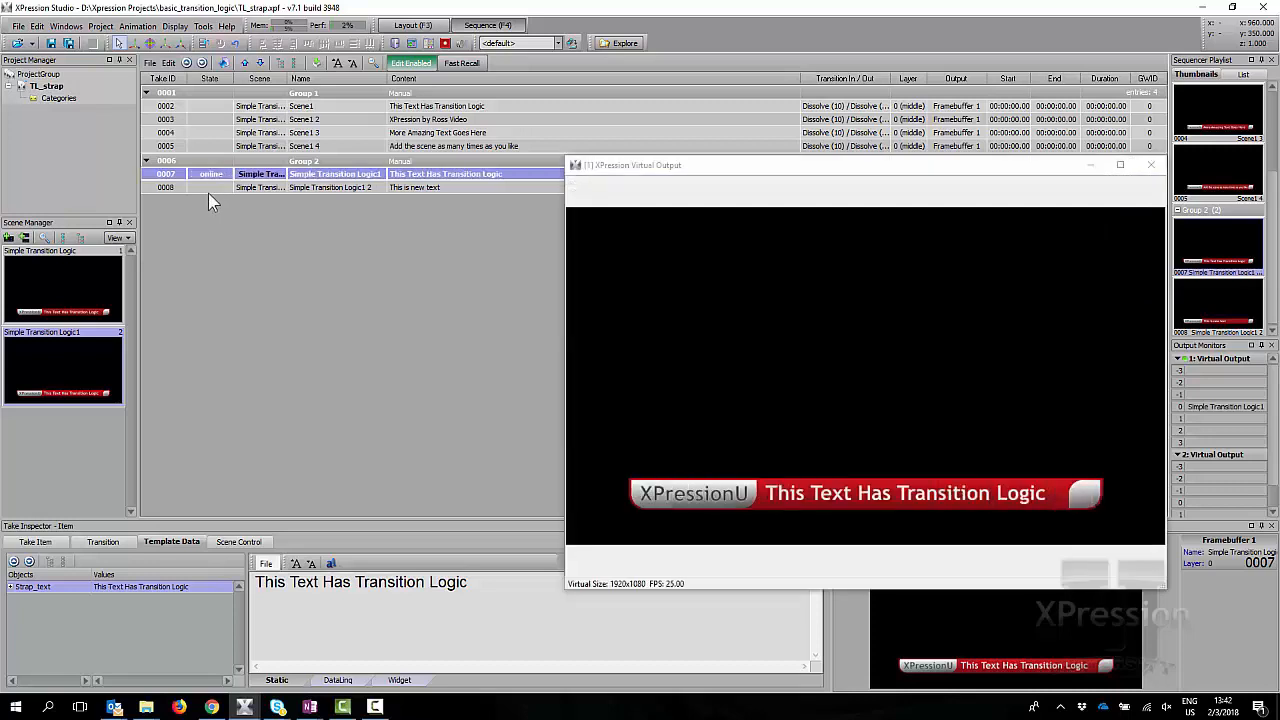
pyautogui.doubleClick(208, 189)
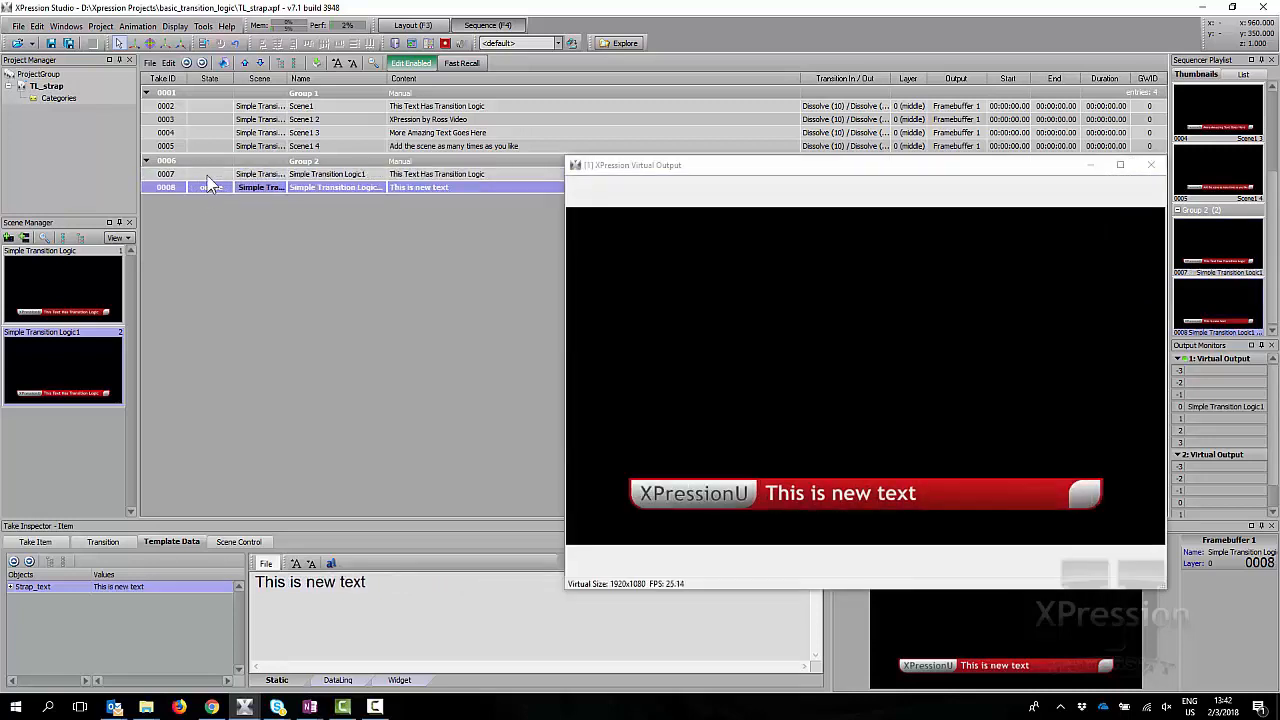
pyautogui.doubleClick(208, 174)
pyautogui.click(208, 190)
pyautogui.doubleClick(209, 180)
pyautogui.rightClick(208, 177)
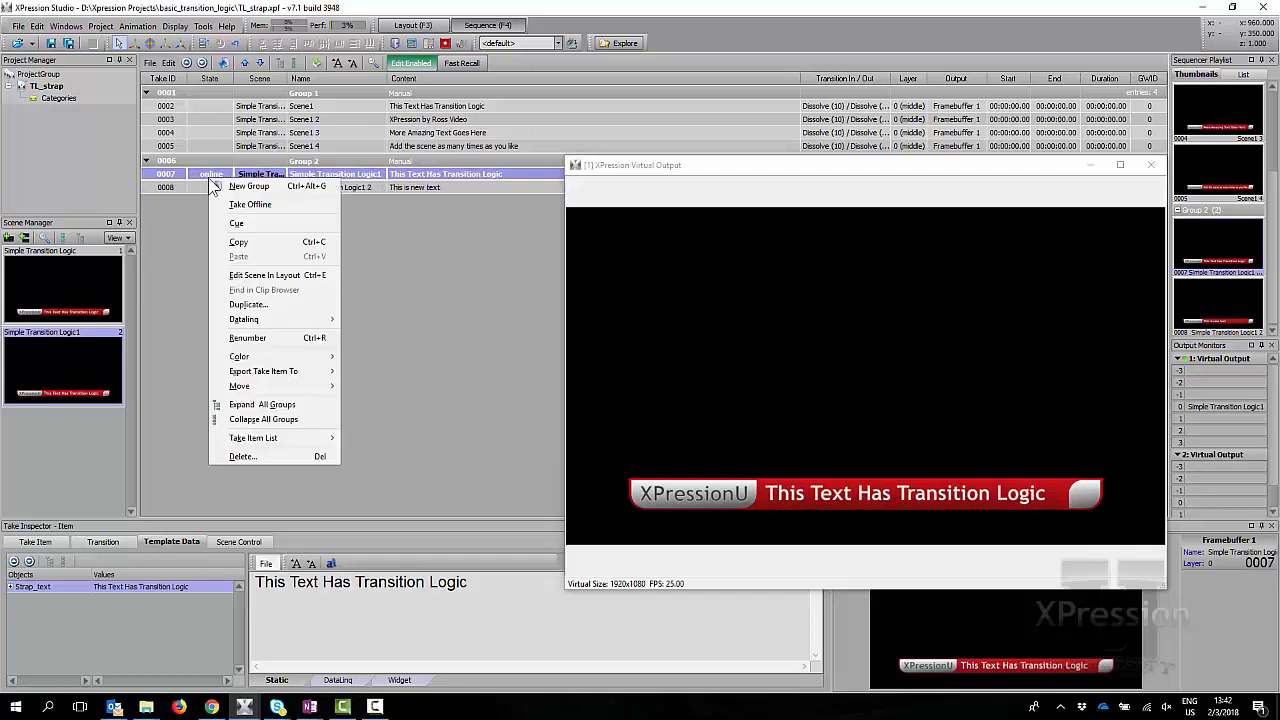
pyautogui.click(239, 204)
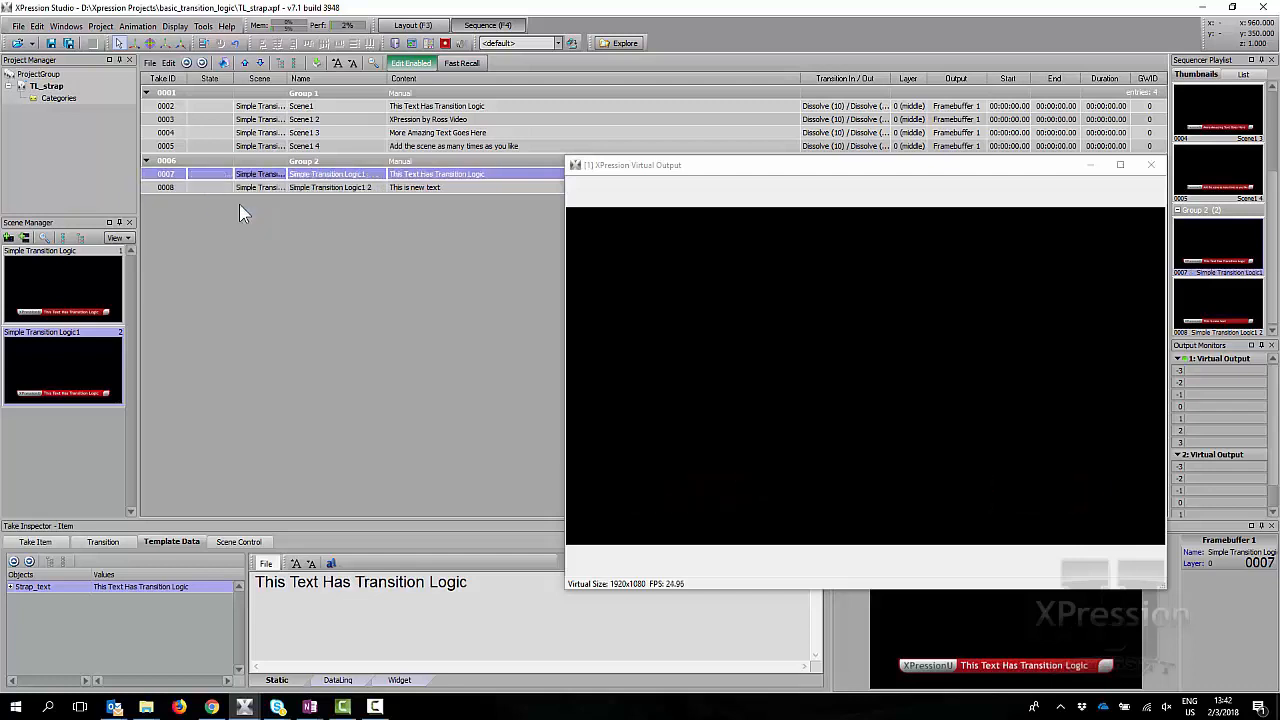